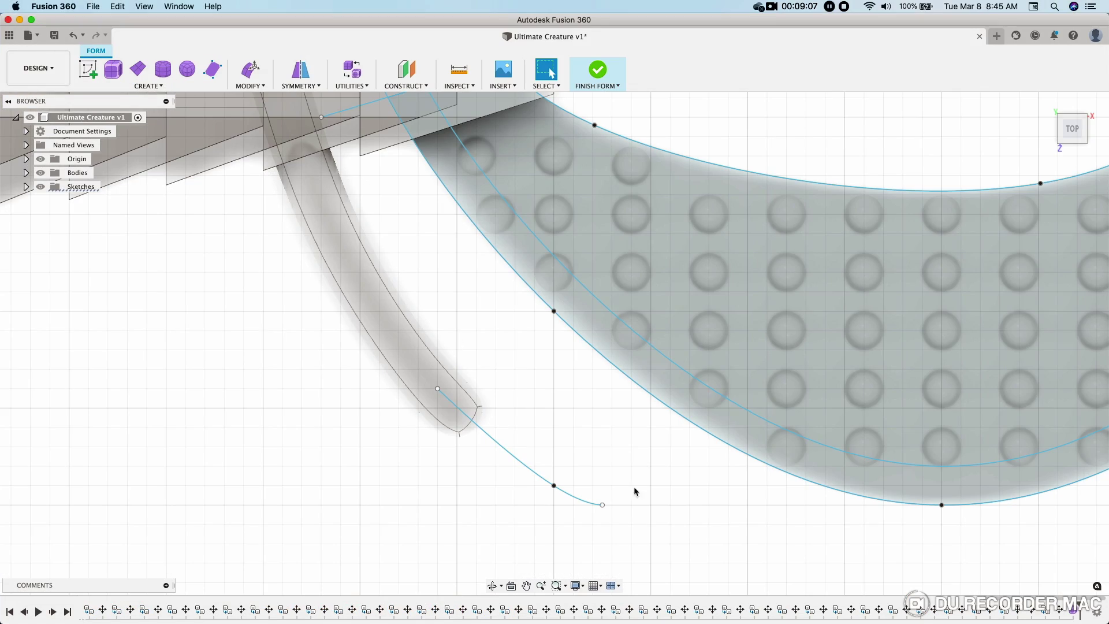
- Create Pipe5 along the spline with a 2.00 mm diameter, rounded ends and reduced segment density
left_click(147, 86)
left_click(101, 185)
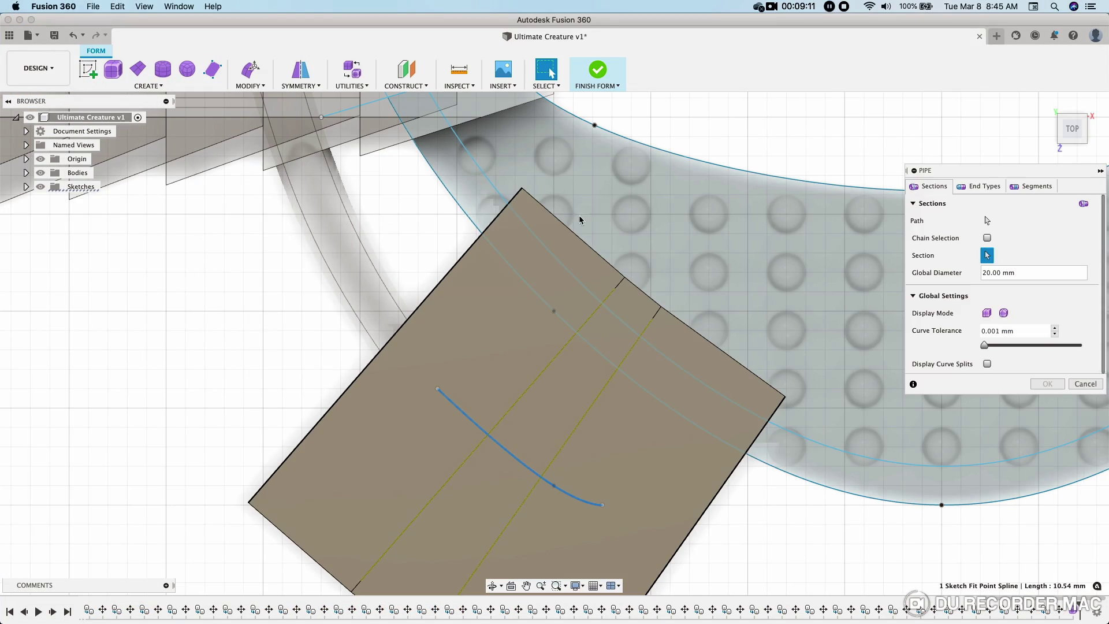
left_click(1005, 313)
type("5")
key("Return")
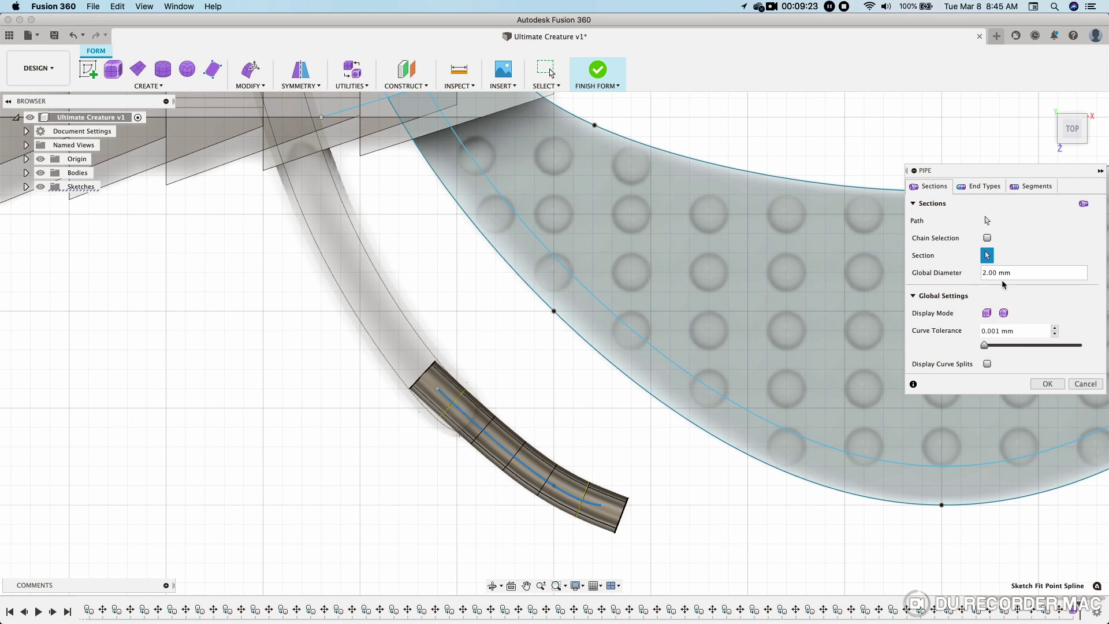
left_click(985, 191)
left_click(1004, 238)
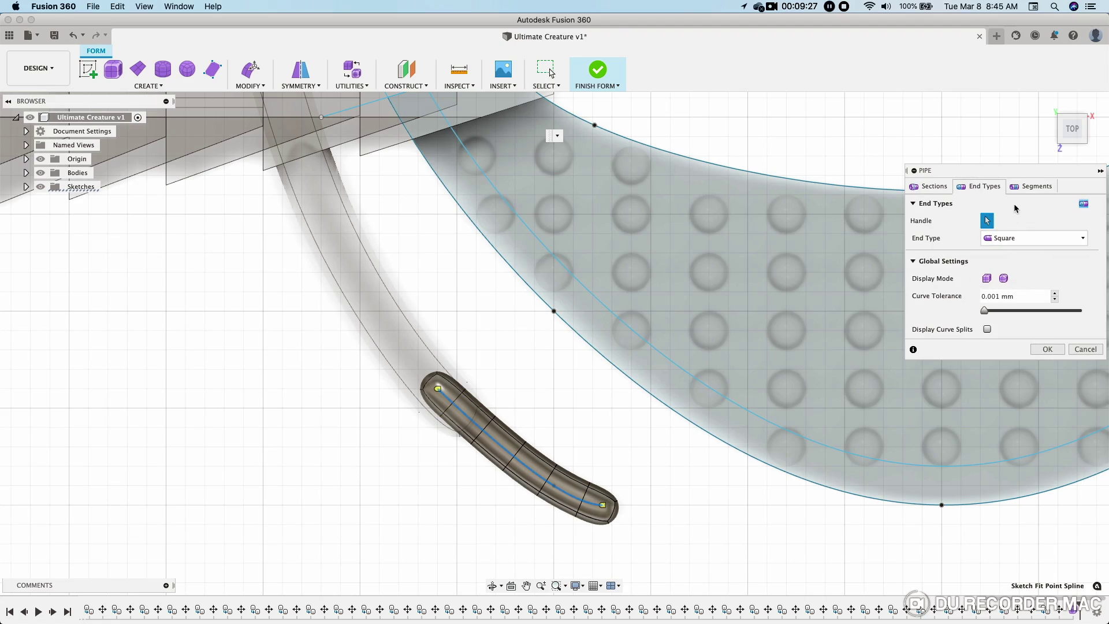
mouse_move(793, 404)
middle_mouse_down("shift")
mouse_move(597, 470)
mouse_move(552, 505)
mouse_move(620, 443)
middle_mouse_up("shift")
left_click(1032, 188)
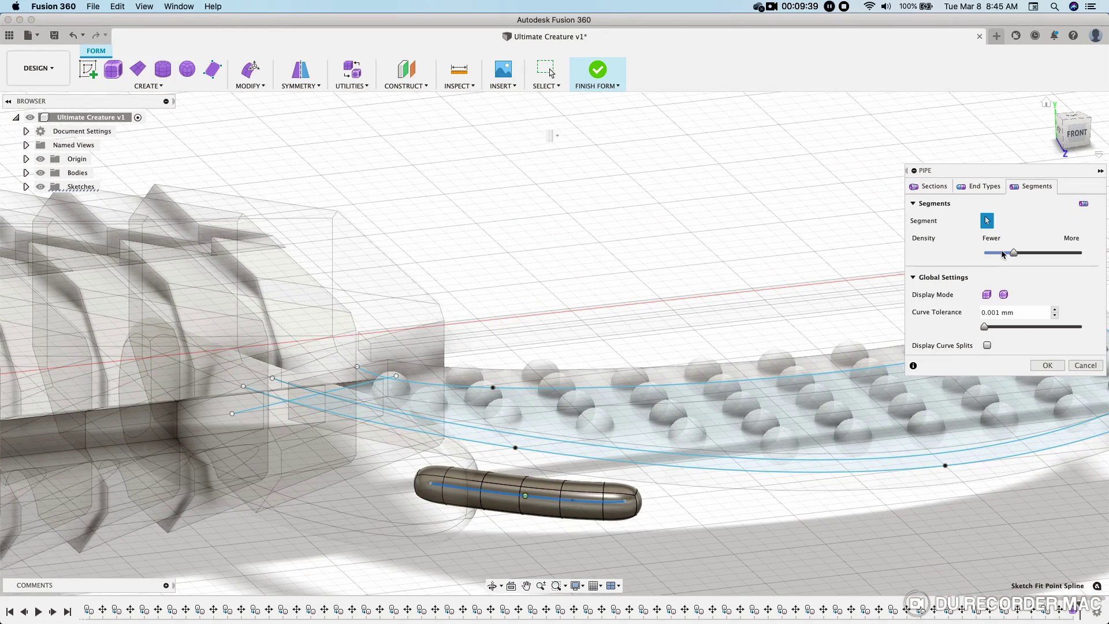
left_click(1045, 366)
scroll(686, 524, "up", 2)
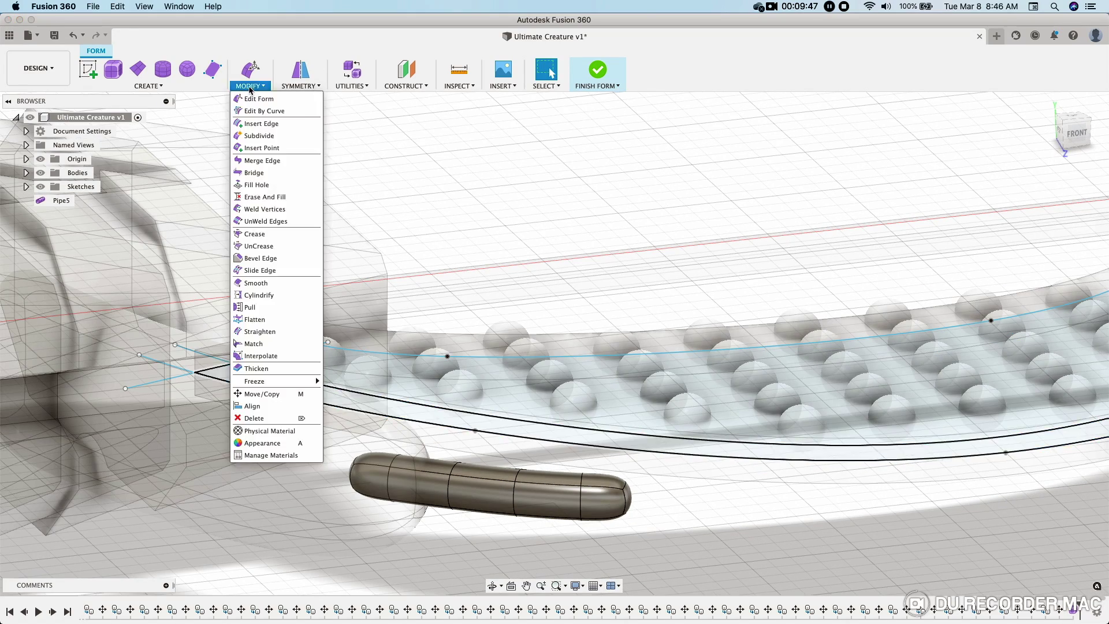
- Start Edit Form on the pipe and select the faces at its tip
left_click(248, 86)
left_click_drag(636, 546, 636, 546)
middle_click_drag(784, 556, 799, 541, "shift")
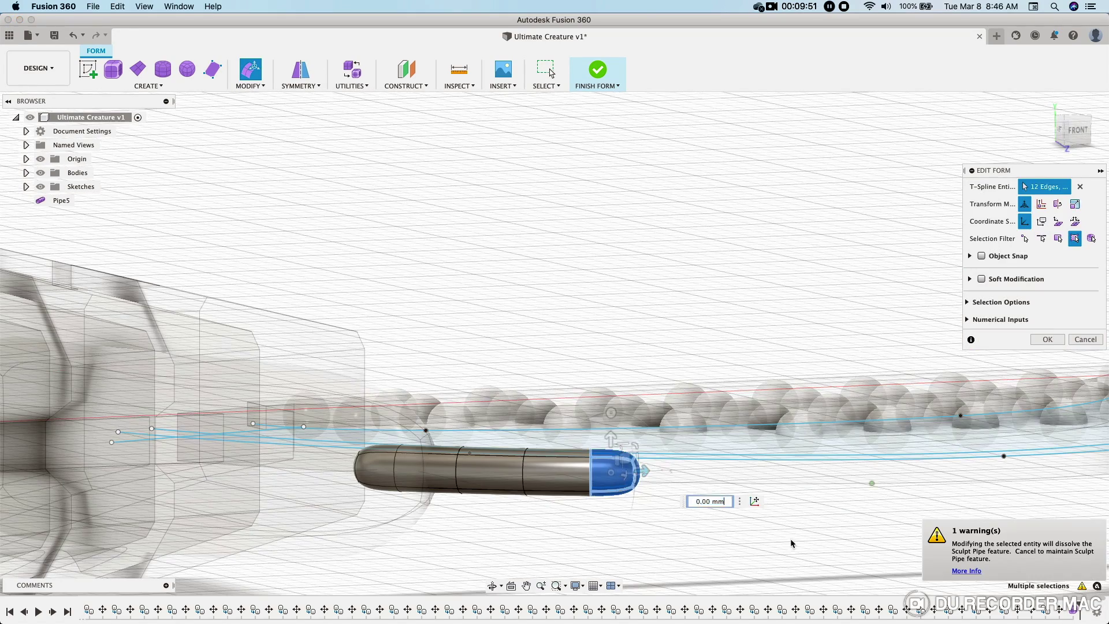
left_click_drag(647, 544, 507, 413)
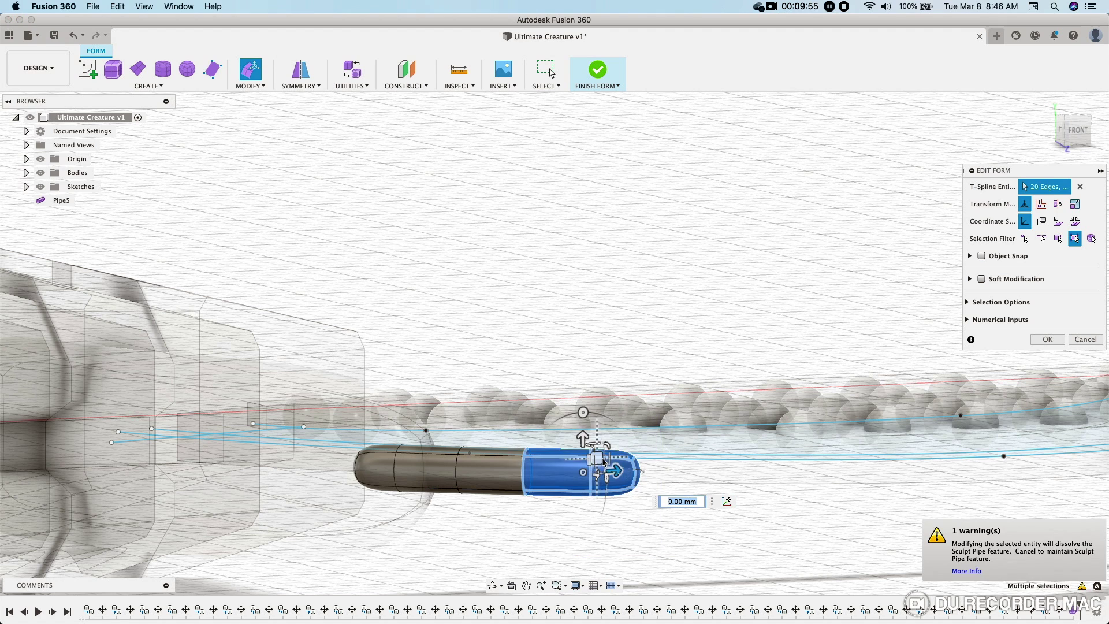
key("Escape")
key("ctrl+z")
left_click(650, 517)
mouse_move(650, 513)
left_mouse_down()
mouse_move(575, 438)
mouse_move(590, 456)
left_mouse_up()
left_click(79, 41)
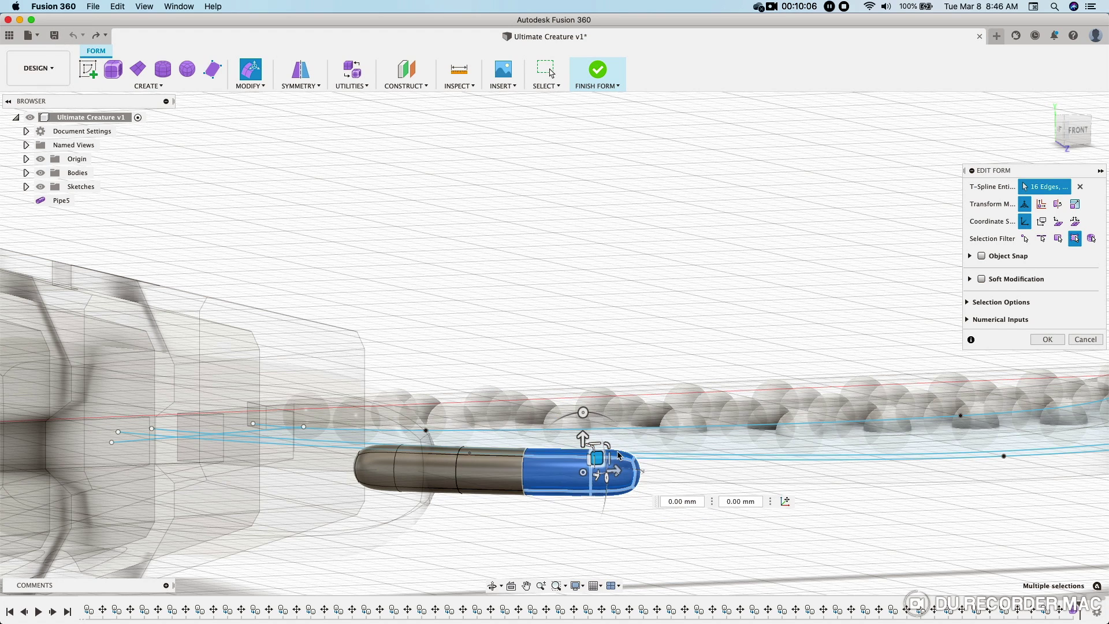
- Bend the pipe tip down into a hook by dragging its underside face and pushing an edge outward
left_click(624, 507)
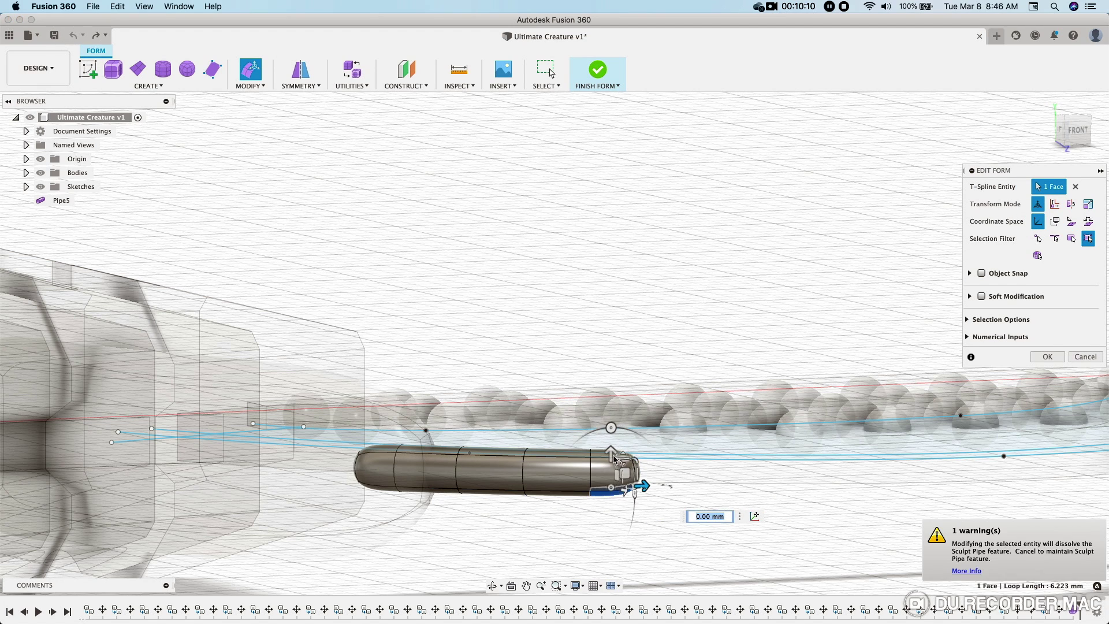
left_click_drag(614, 458, 616, 459)
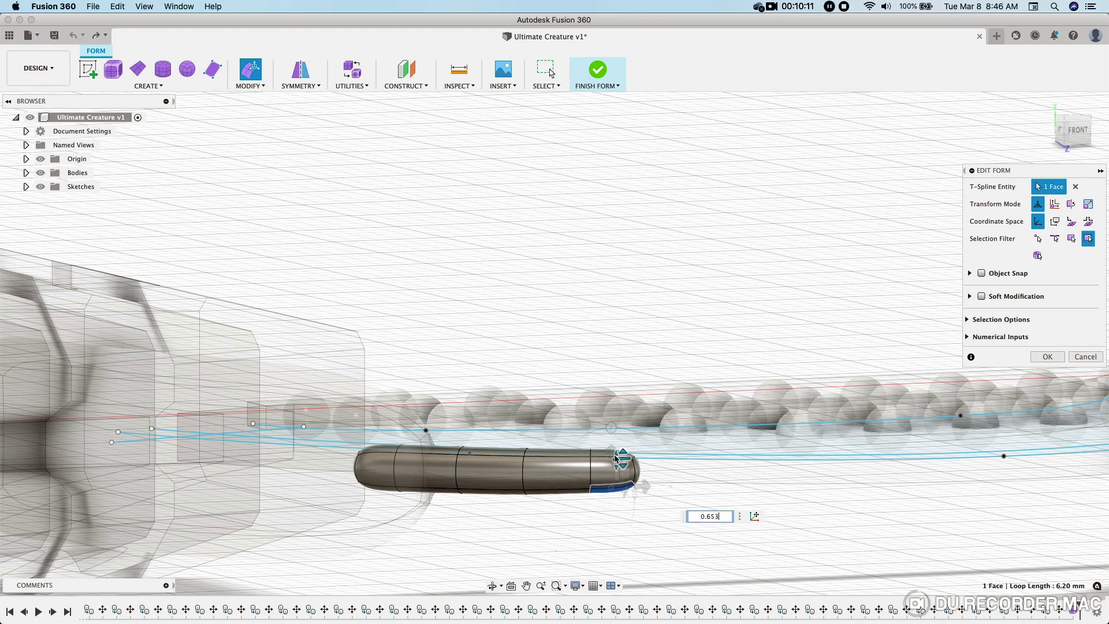
scroll(616, 460, "up", 3)
scroll(615, 459, "up", 2)
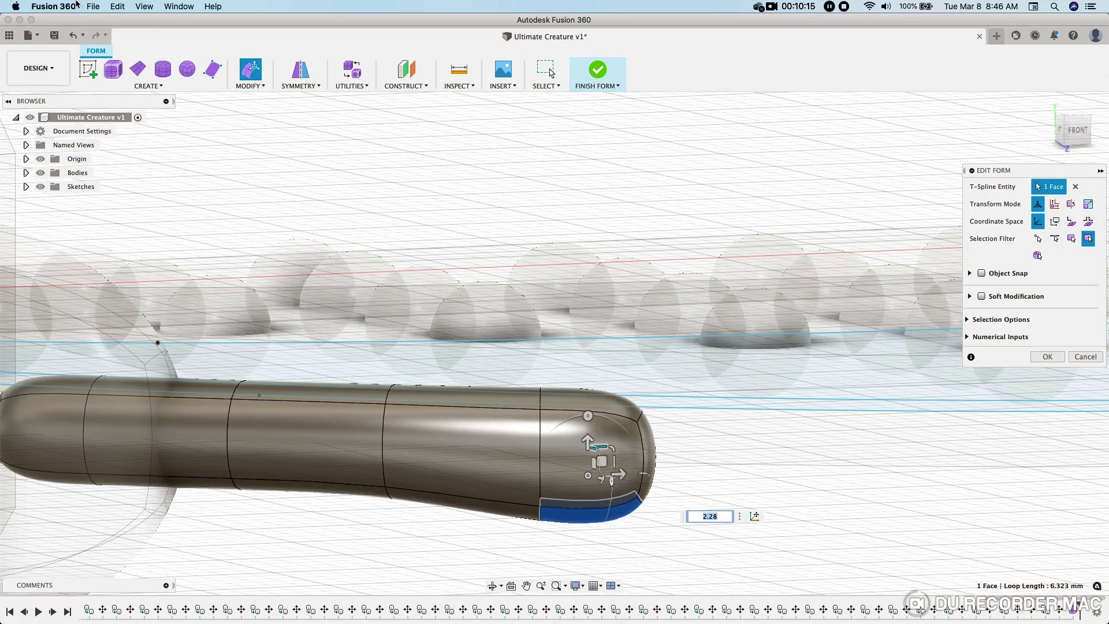
left_click(73, 35)
left_click(595, 482)
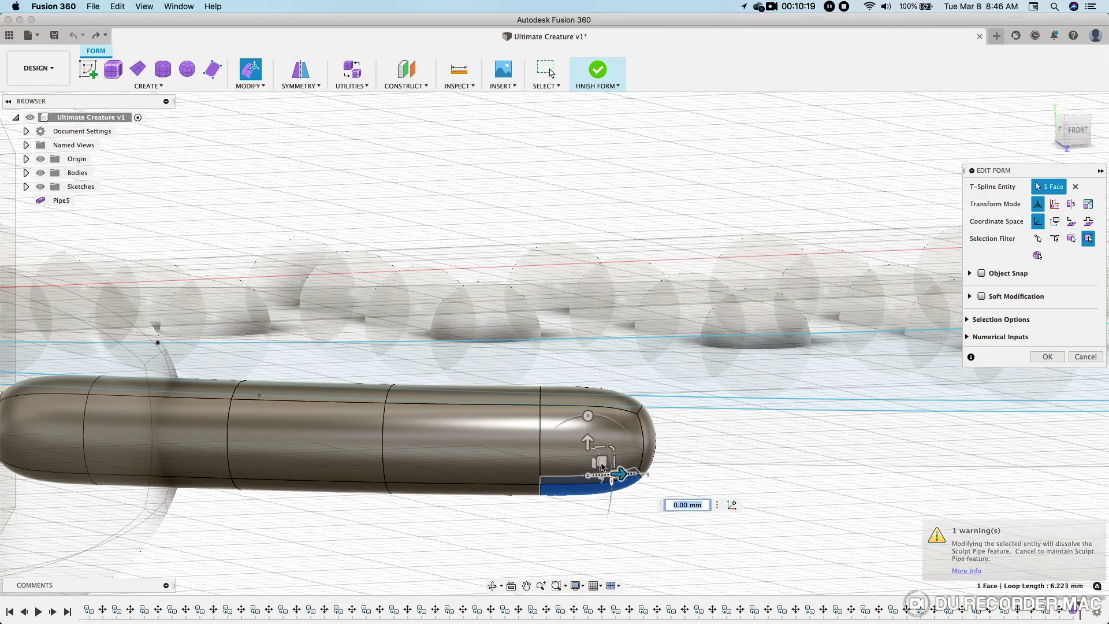
left_click_drag(588, 462, 582, 524)
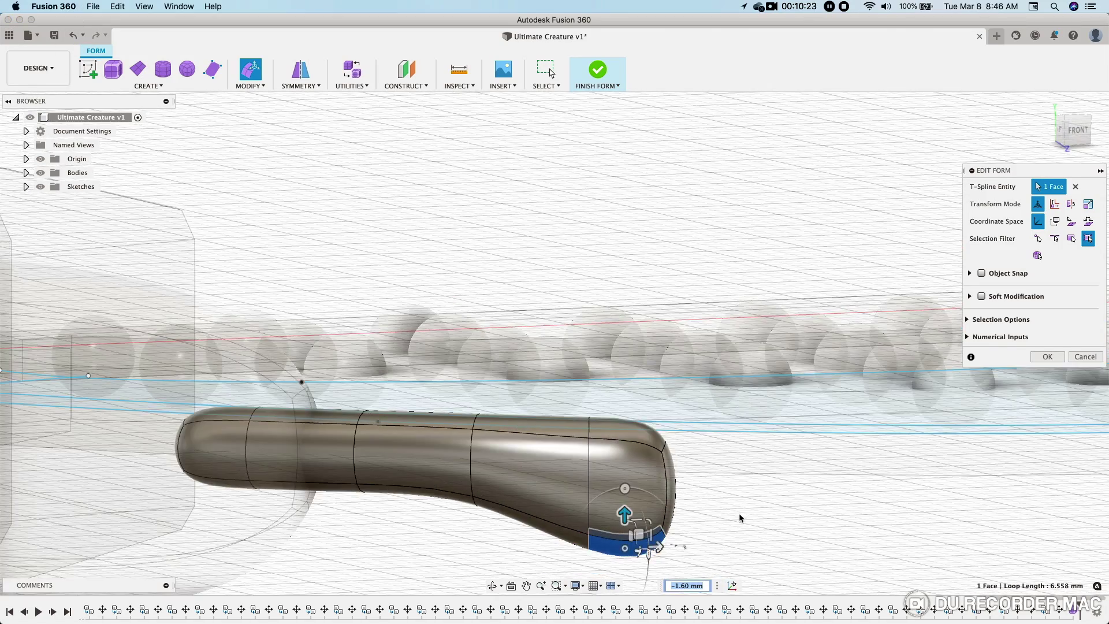
scroll(751, 393, "down", 3)
scroll(751, 393, "down", 1)
mouse_move(679, 399)
left_mouse_down()
mouse_move(679, 384)
mouse_move(676, 426)
left_mouse_up()
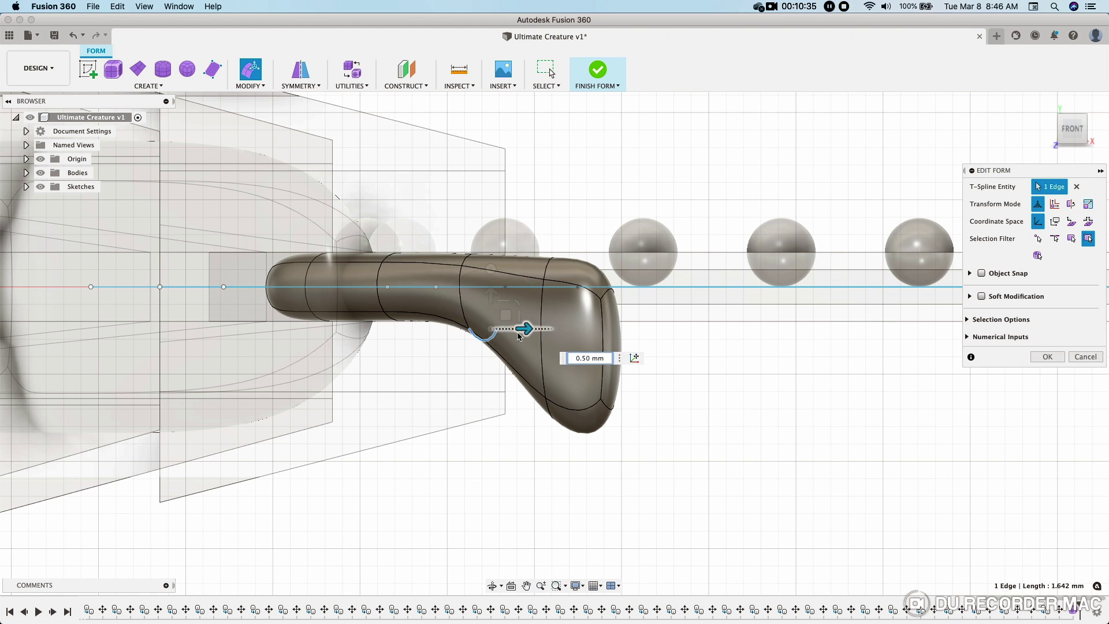
left_click_drag(519, 336, 550, 336)
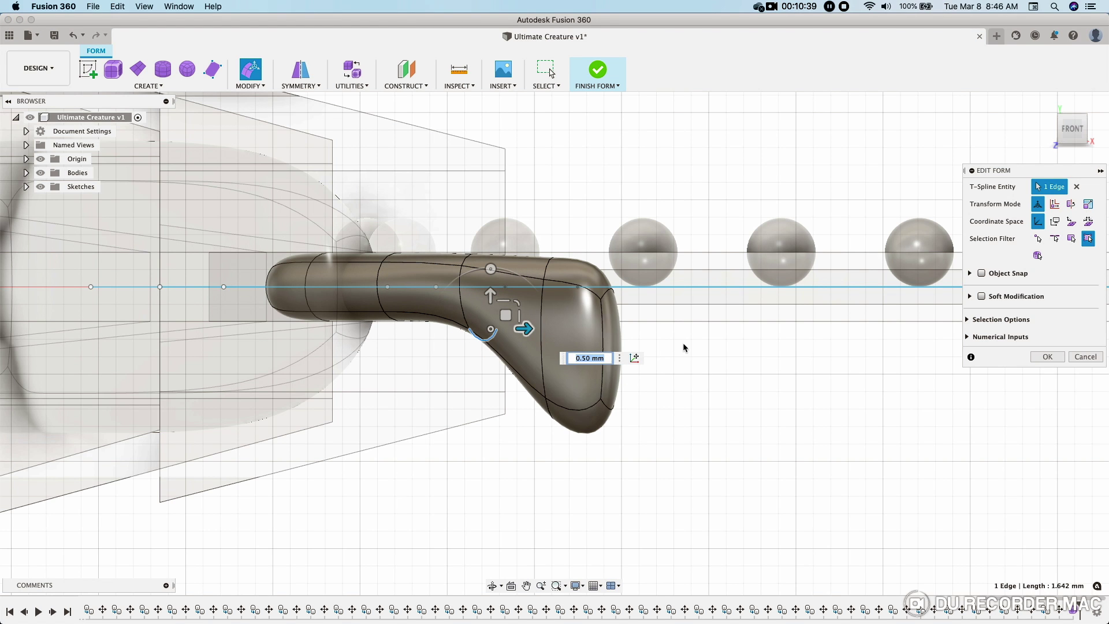
mouse_move(684, 371)
middle_mouse_down("shift")
mouse_move(604, 404)
mouse_move(712, 354)
mouse_move(613, 327)
middle_mouse_up("shift")
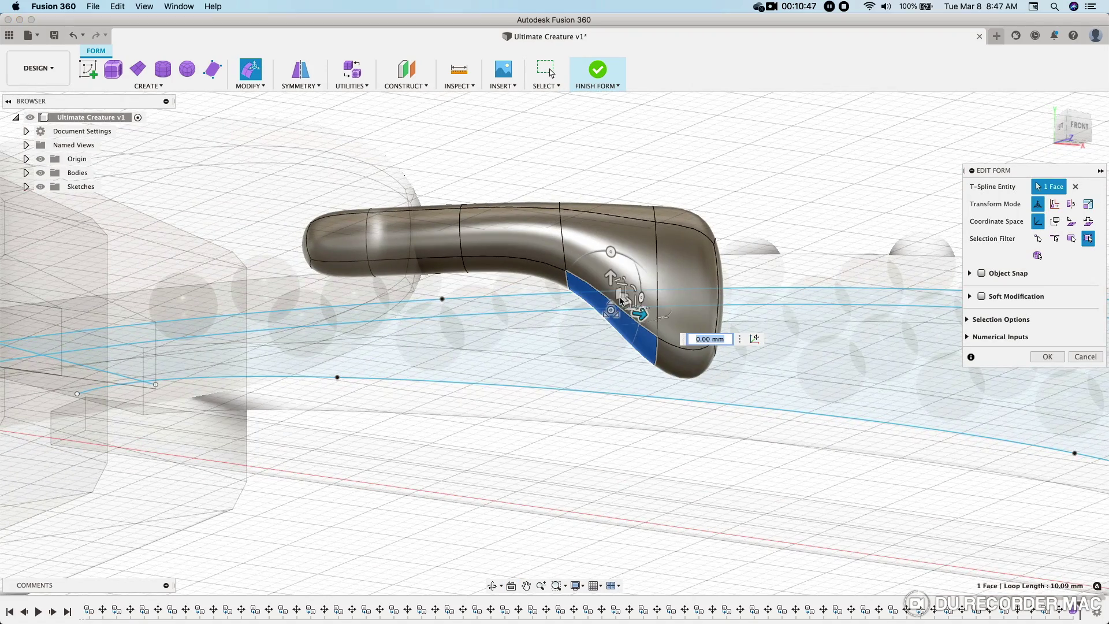
- Push the foot's side faces outward by 0.5–1 mm to make it fuller
left_click(1081, 133)
left_click_drag(497, 388, 504, 396)
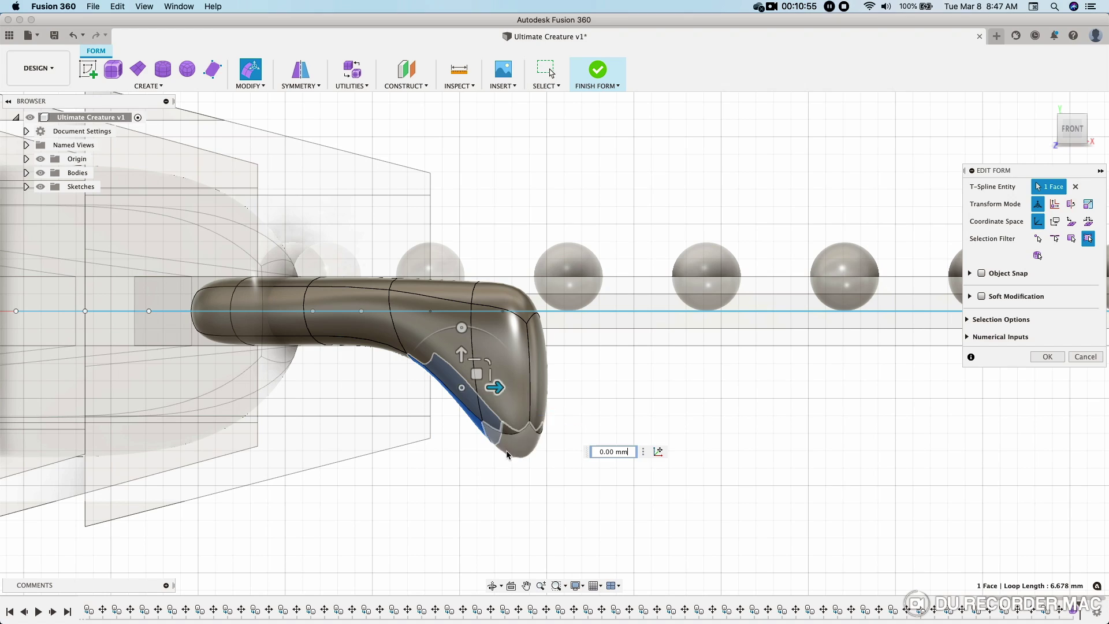
middle_click_drag(715, 427, 539, 399, "shift")
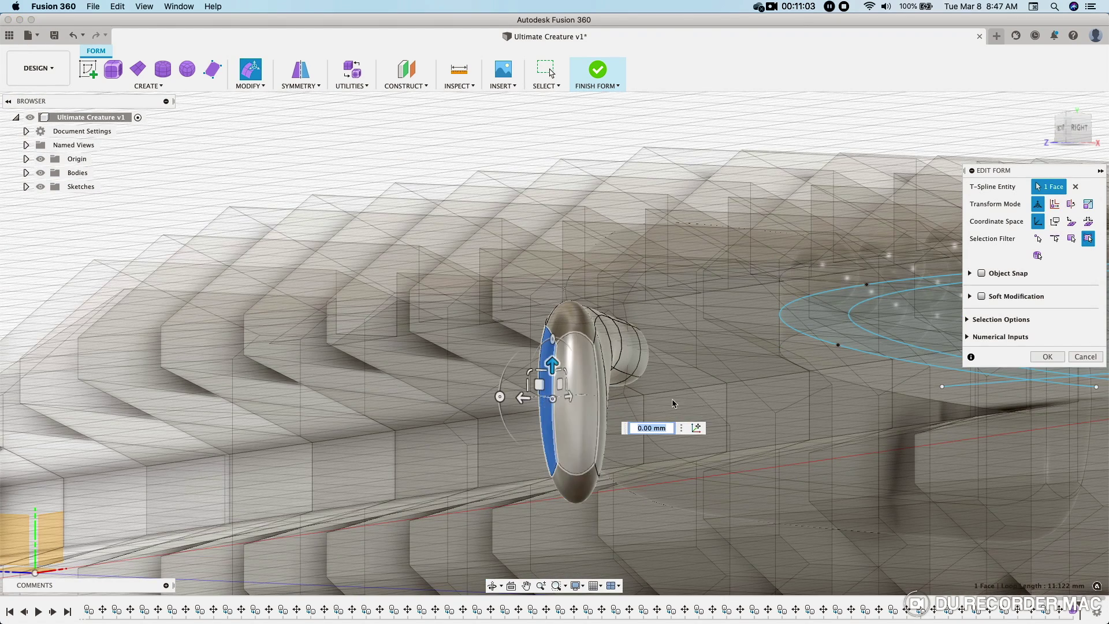
left_click_drag(520, 398, 466, 406)
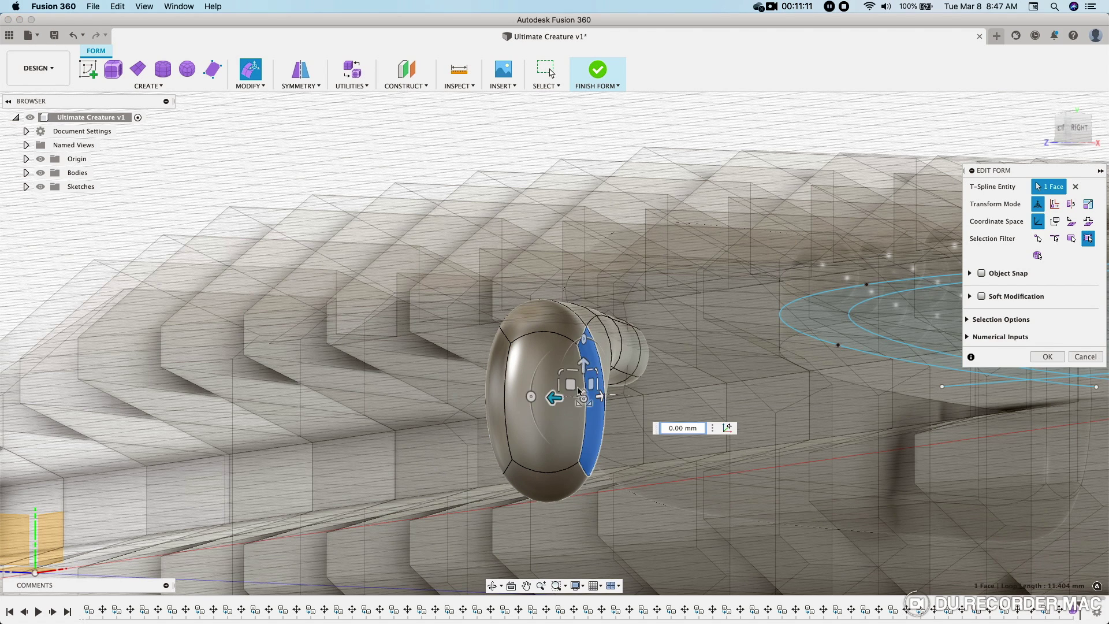
left_click_drag(556, 397, 585, 398)
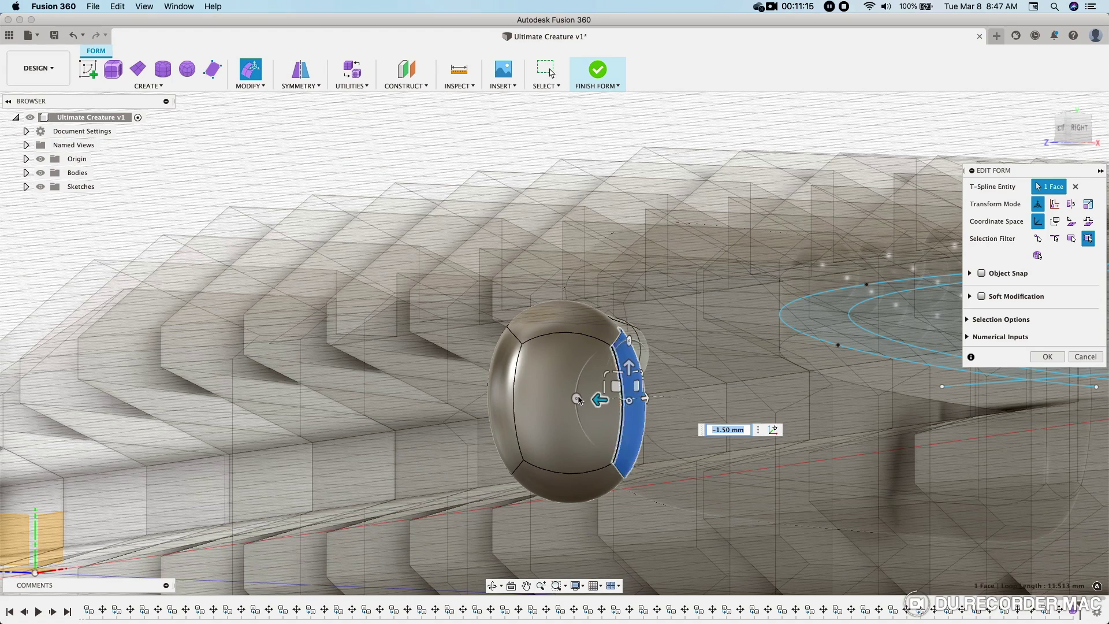
left_click(520, 401)
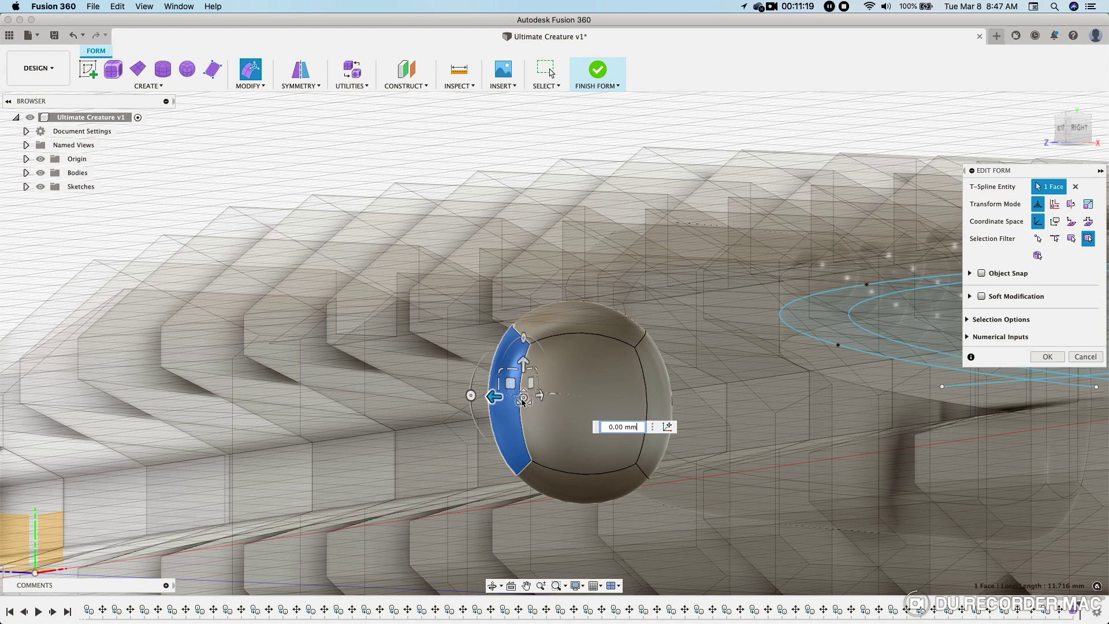
left_click_drag(491, 399, 473, 401)
scroll(478, 426, "down", 10)
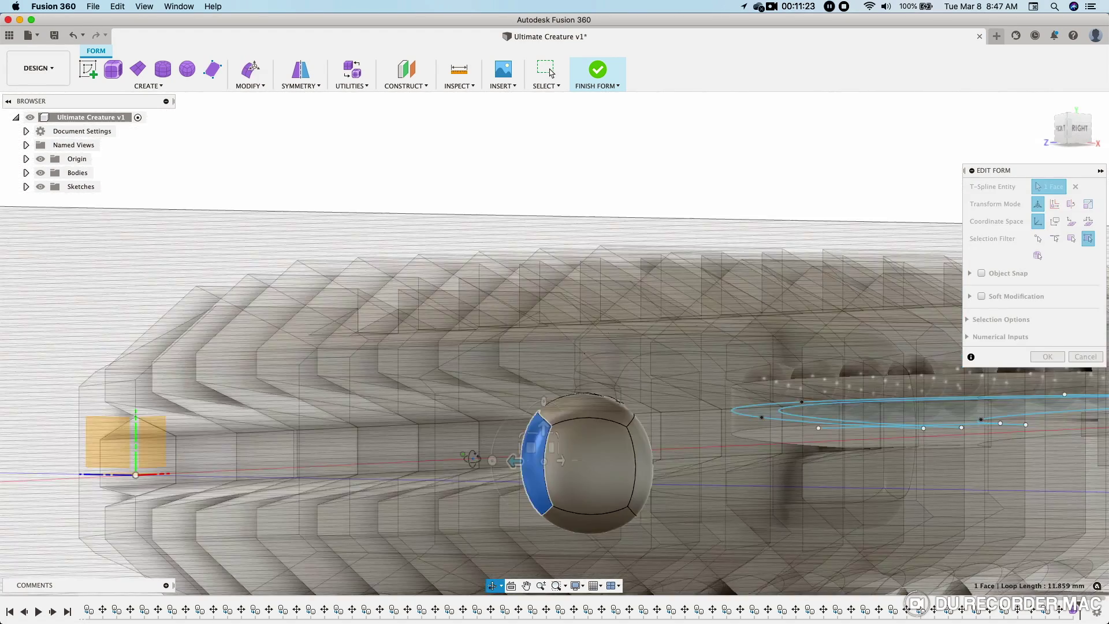
middle_click_drag(478, 426, 798, 466, "shift")
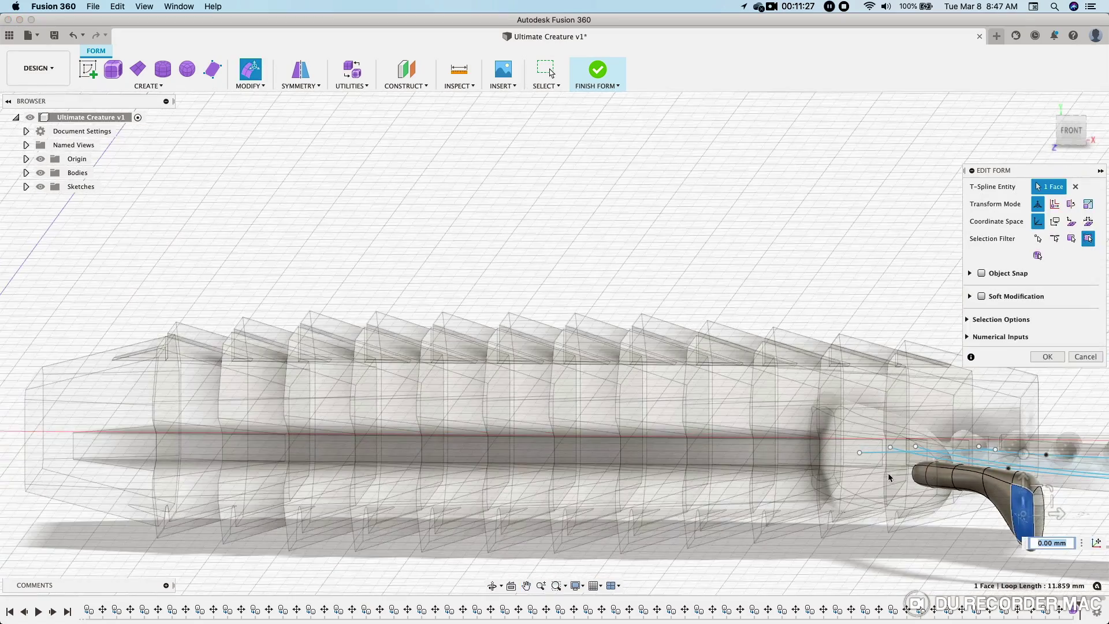
scroll(668, 463, "up", 10)
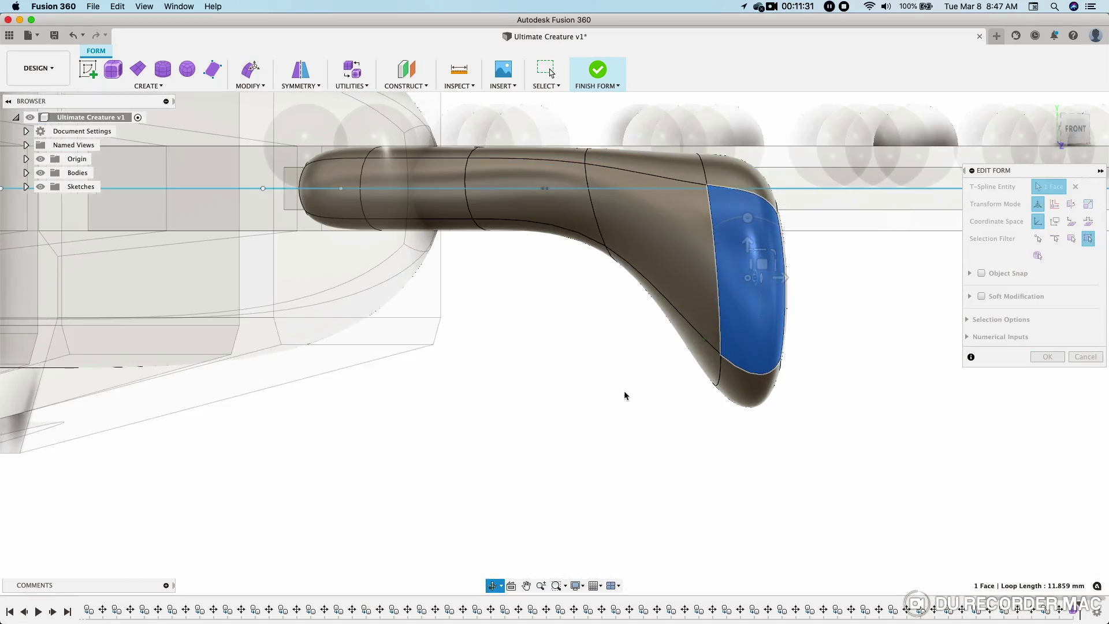
- Shift a face sideways 0.50 mm and lower the leg's top edge by 0.50 mm
left_click(1078, 132)
left_click_drag(863, 301, 866, 302)
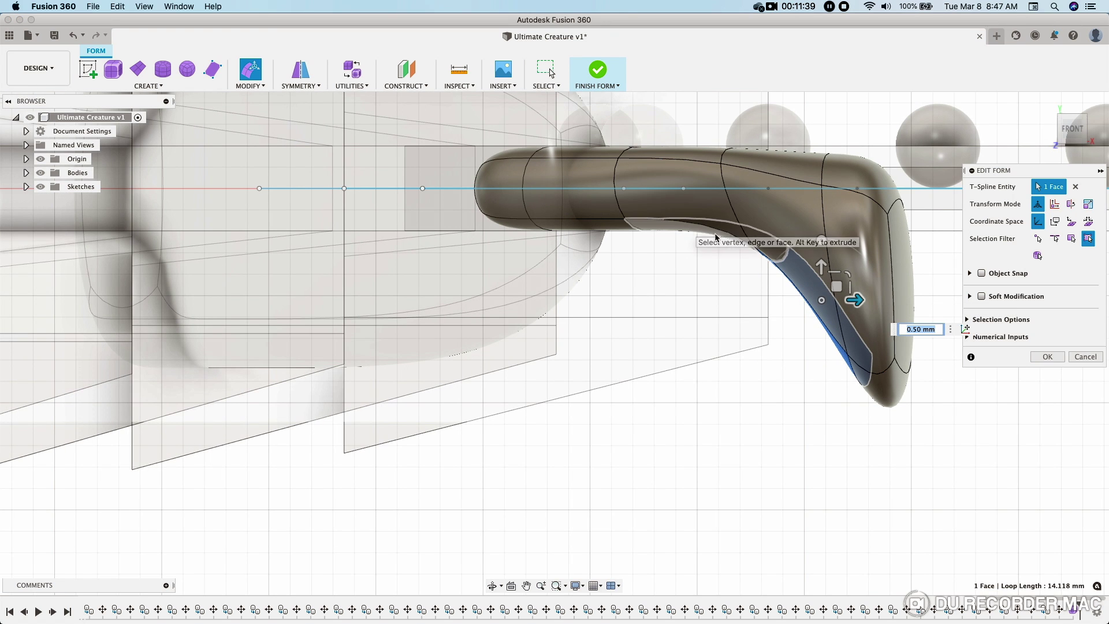
mouse_move(723, 275)
middle_mouse_down("shift")
mouse_move(854, 234)
mouse_move(934, 235)
middle_mouse_up("shift")
middle_click_drag(571, 354, 546, 367)
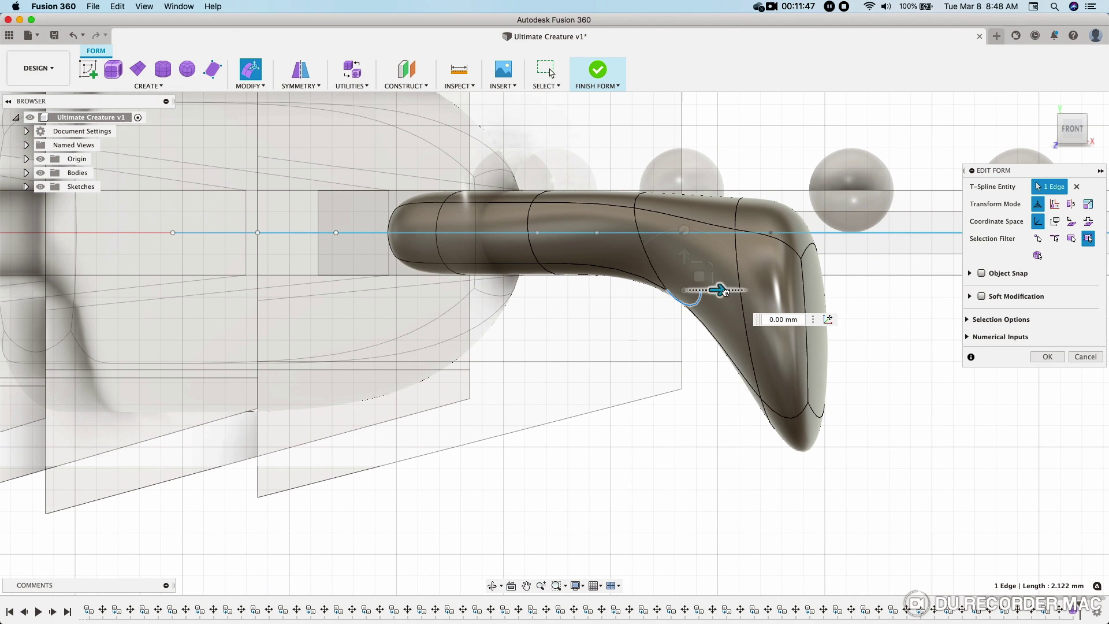
left_click(584, 202)
left_click_drag(586, 183, 585, 190)
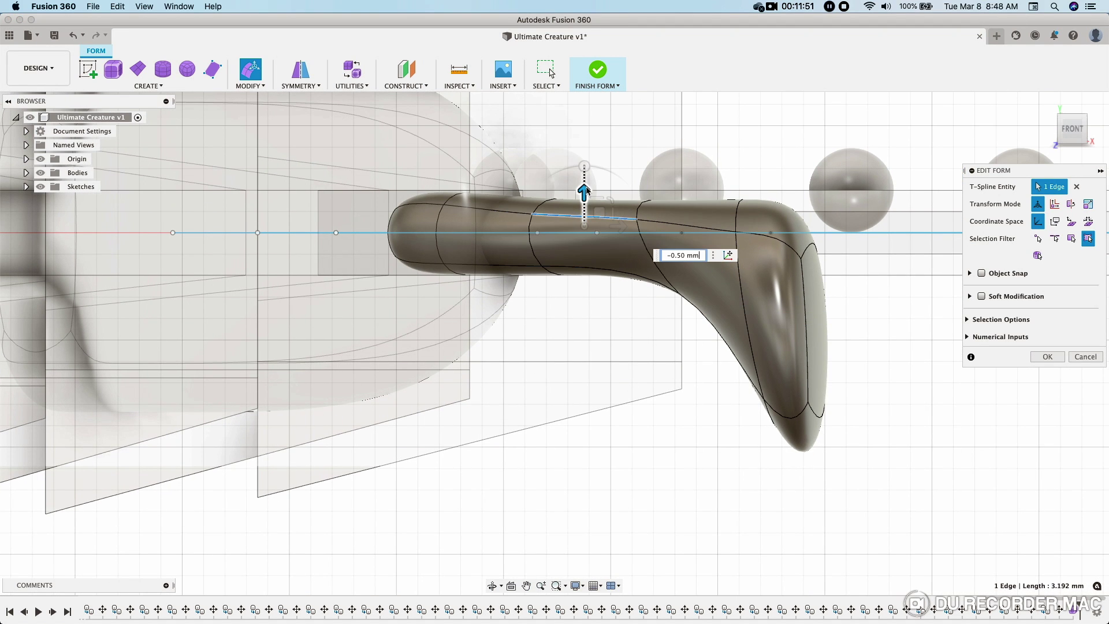
mouse_move(589, 341)
middle_mouse_down("shift")
mouse_move(340, 365)
mouse_move(211, 436)
mouse_move(374, 426)
mouse_move(628, 433)
mouse_move(700, 413)
middle_mouse_up("shift")
- Flatten and flare the foot tip by moving its end, side and bottom faces about 0.50 mm
left_click(891, 327)
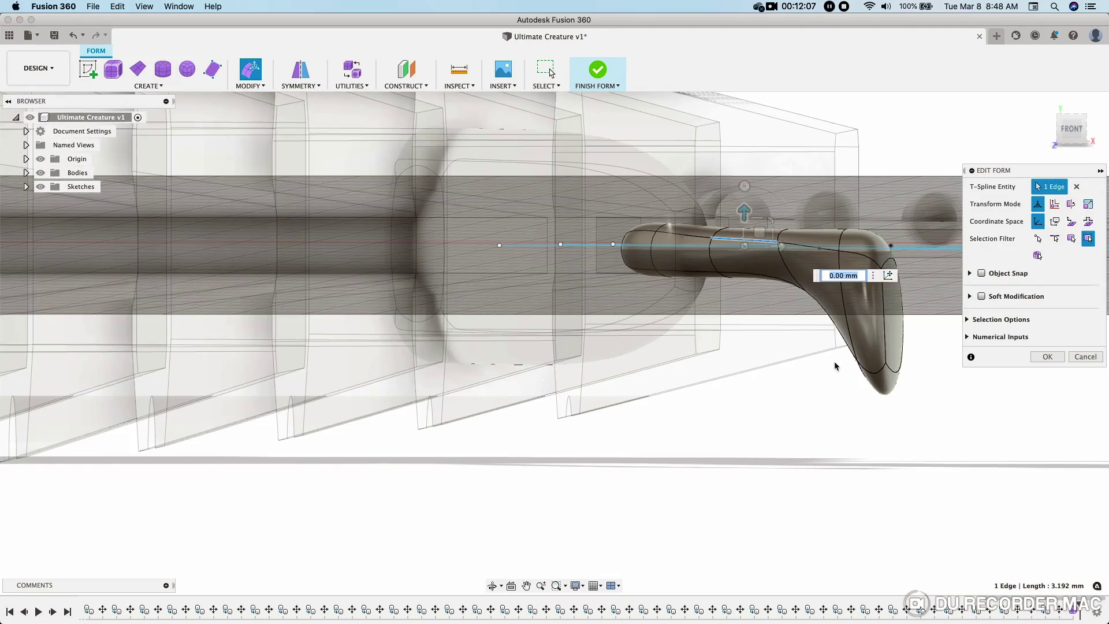
left_click_drag(926, 315, 913, 315)
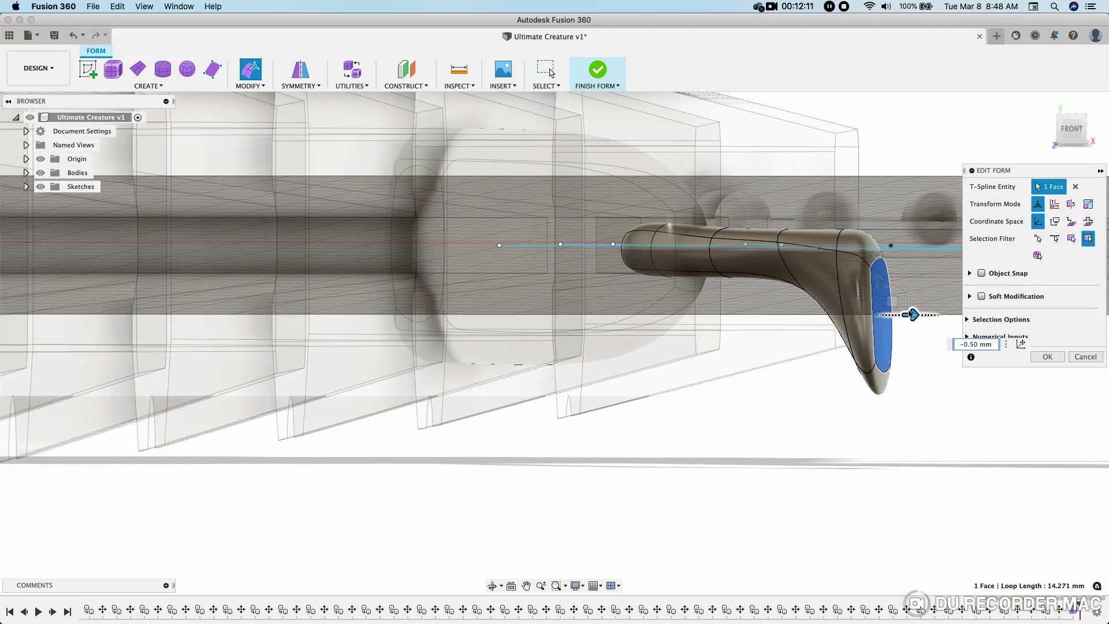
mouse_move(952, 465)
middle_mouse_down("shift")
mouse_move(883, 465)
mouse_move(869, 476)
middle_mouse_up("shift")
left_click(924, 324)
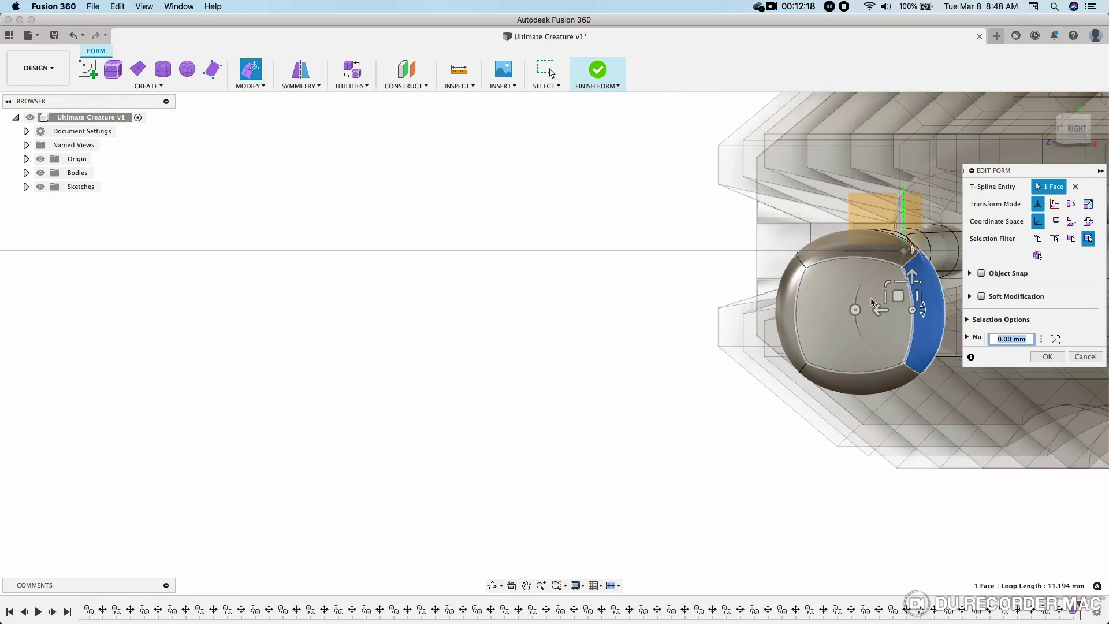
left_click_drag(888, 308, 770, 312)
left_click(866, 411)
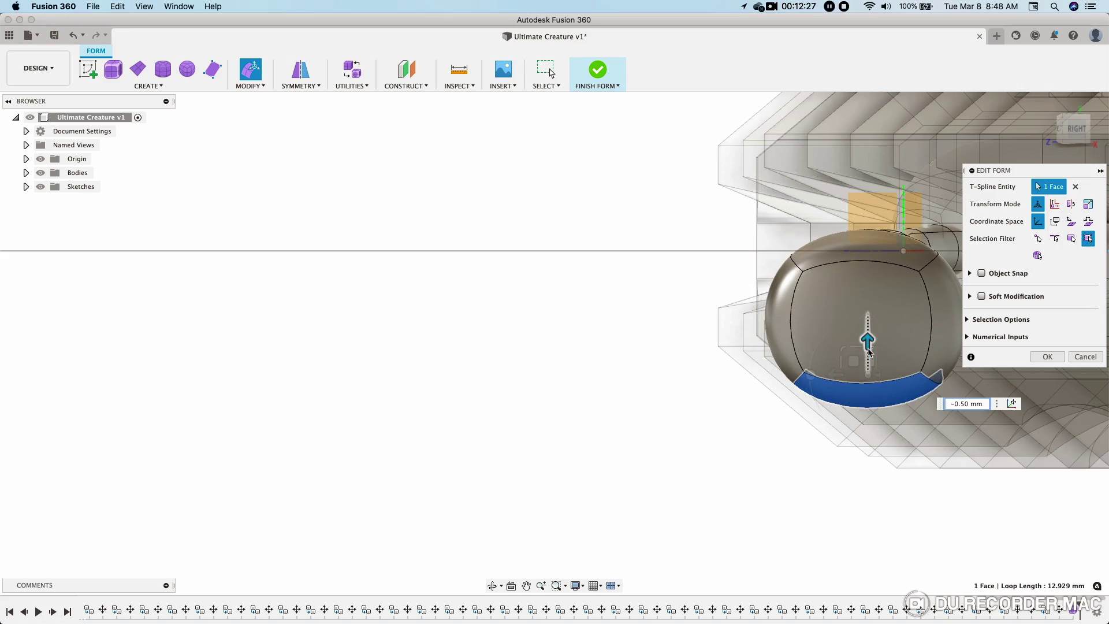
left_click_drag(866, 342, 868, 368)
scroll(775, 445, "down", 5)
mouse_move(797, 436)
middle_mouse_down("shift")
mouse_move(854, 441)
mouse_move(357, 364)
middle_mouse_up("shift")
scroll(574, 437, "up", 3)
mouse_move(574, 438)
middle_mouse_down("shift")
mouse_move(594, 430)
mouse_move(433, 388)
mouse_move(514, 421)
middle_mouse_up("shift")
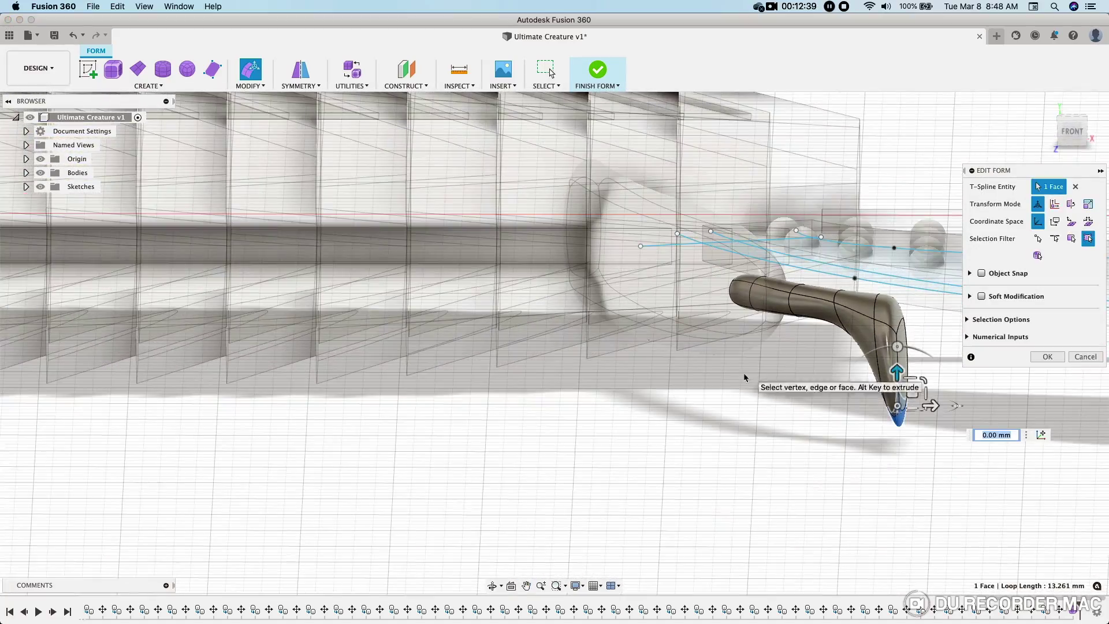
mouse_move(737, 375)
middle_mouse_down("shift")
mouse_move(735, 405)
mouse_move(816, 363)
mouse_move(755, 380)
mouse_move(664, 364)
mouse_move(714, 369)
mouse_move(713, 381)
mouse_move(926, 362)
middle_mouse_up("shift")
- Finish the form so the hooked leg becomes a solid body
key("Escape")
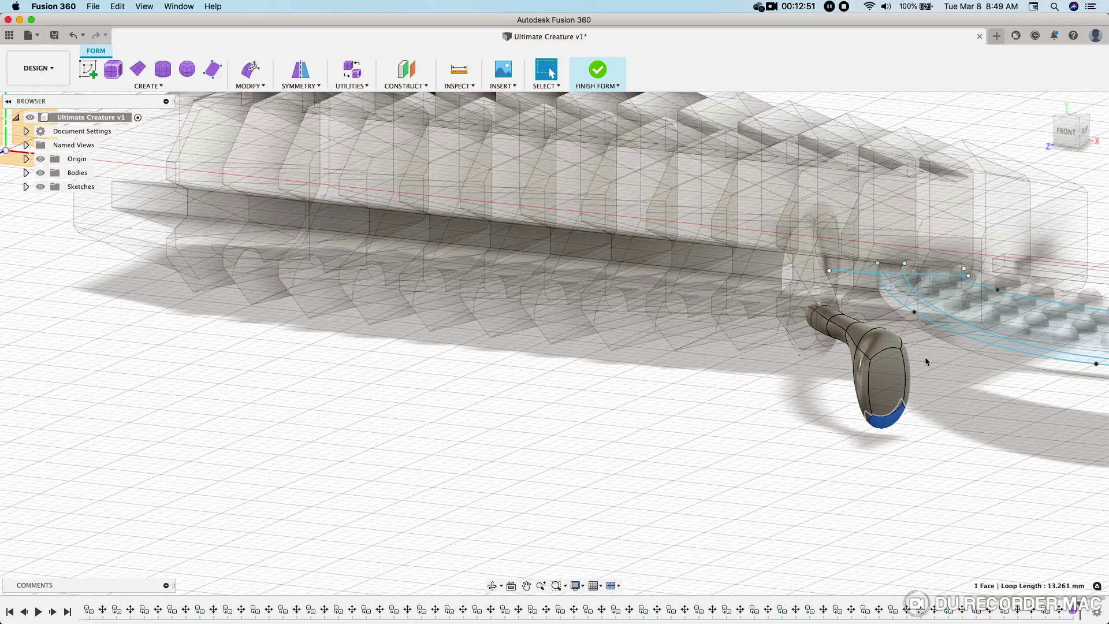
left_click(599, 77)
scroll(950, 411, "down", 3)
mouse_move(950, 411)
middle_mouse_down("shift")
mouse_move(929, 479)
mouse_move(972, 458)
mouse_move(947, 527)
mouse_move(903, 511)
mouse_move(930, 510)
middle_mouse_up("shift")
- In top view, sketch a curved spline from under the body down beside the existing leg
left_click(1075, 142)
left_click(1077, 119)
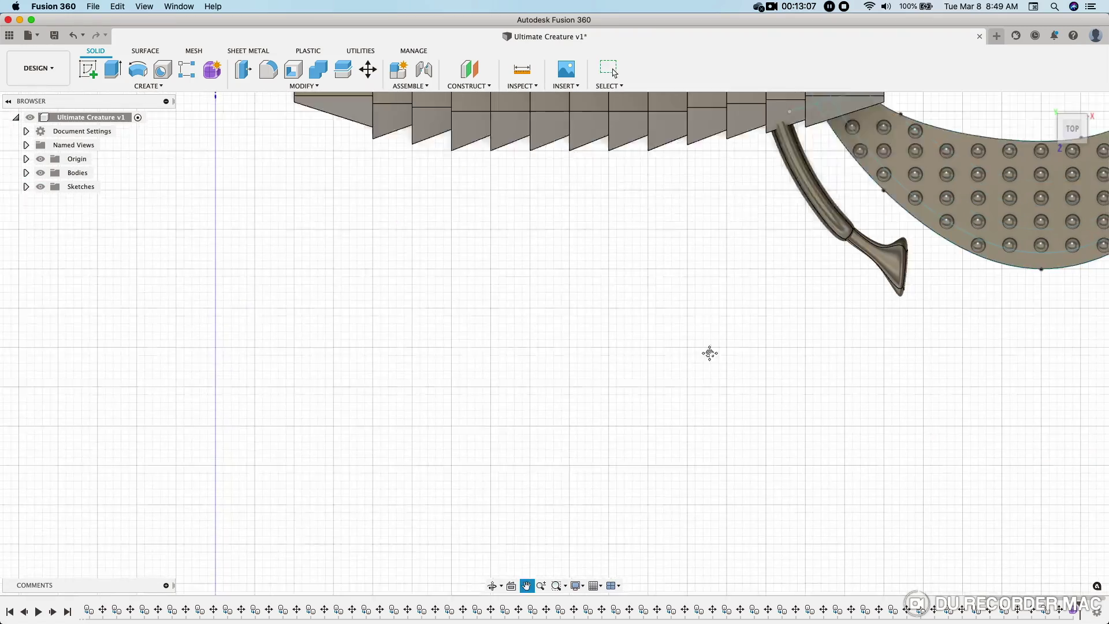
scroll(630, 271, "up", 3)
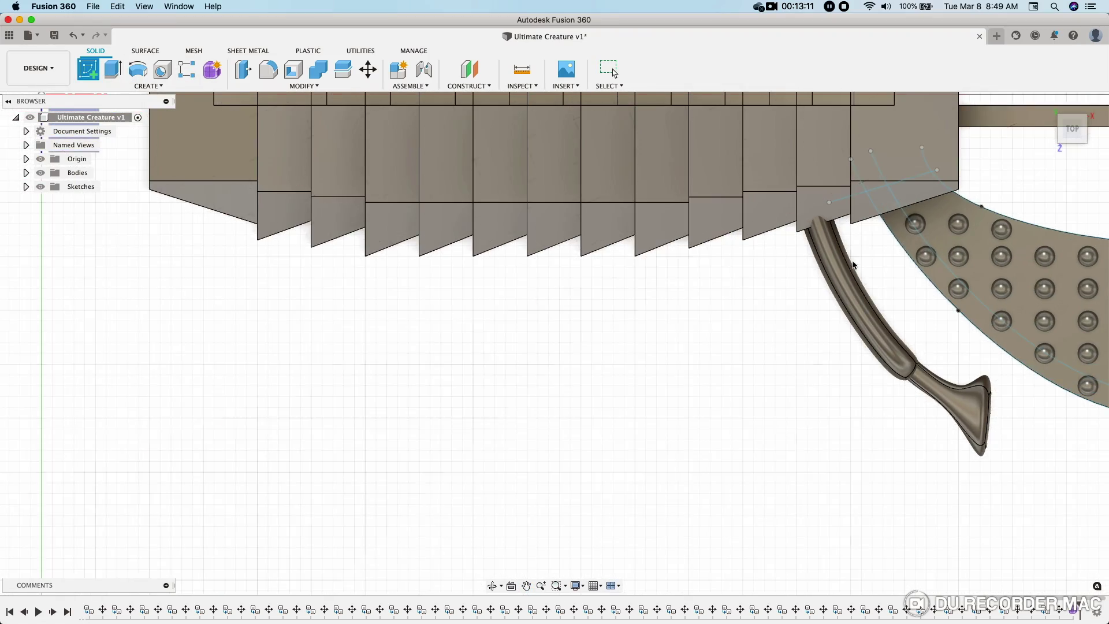
middle_click_drag(633, 278, 761, 347)
key("ctrl+z")
scroll(846, 520, "down", 3)
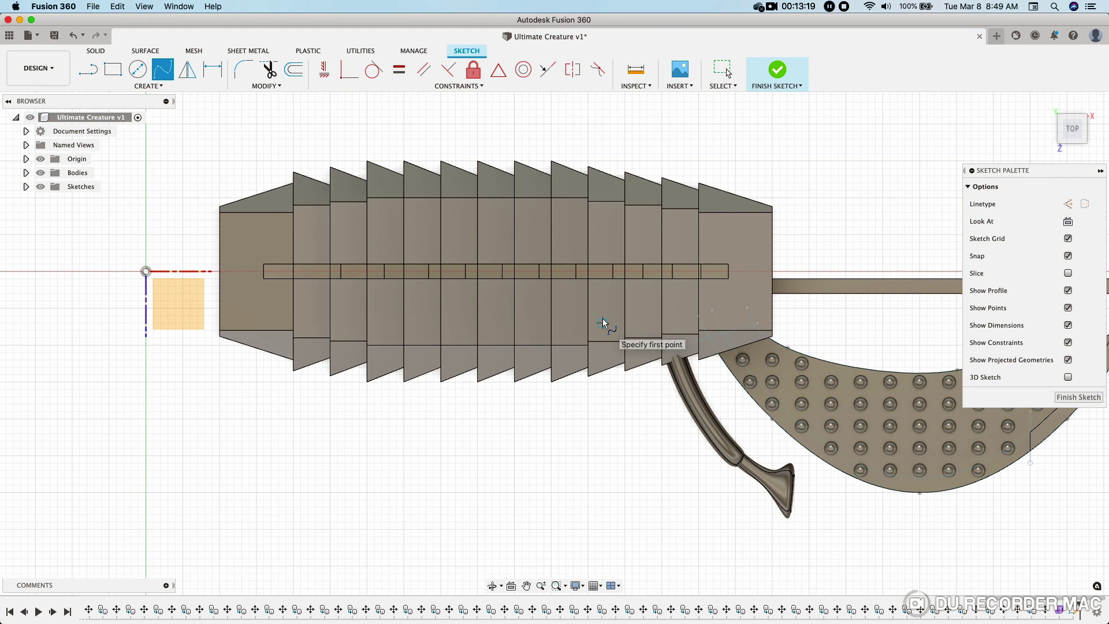
left_click(603, 322)
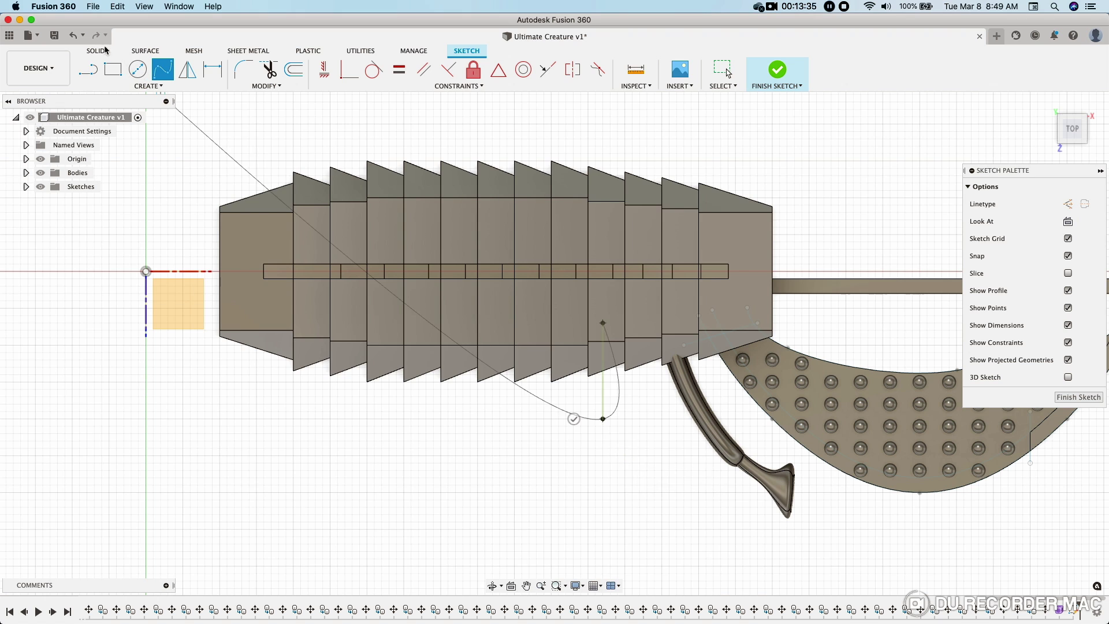
scroll(618, 412, "up", 2)
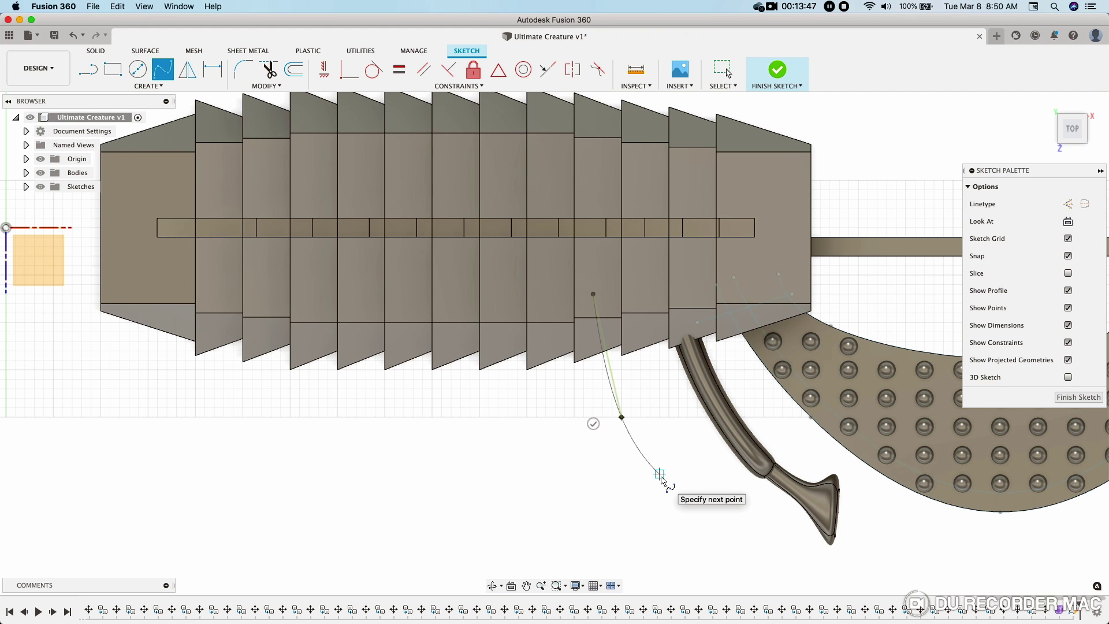
double_click(659, 474)
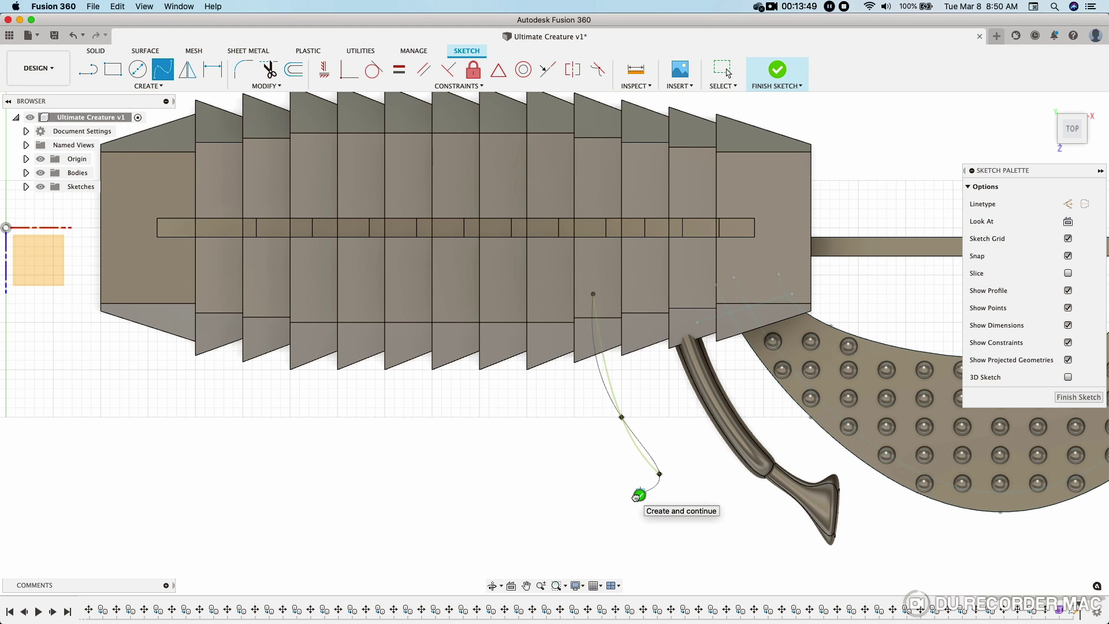
left_click(777, 69)
left_click(153, 86)
- Set up a pipe on the new spline with smooth display, rounded ends and fewer segments
left_click(219, 104)
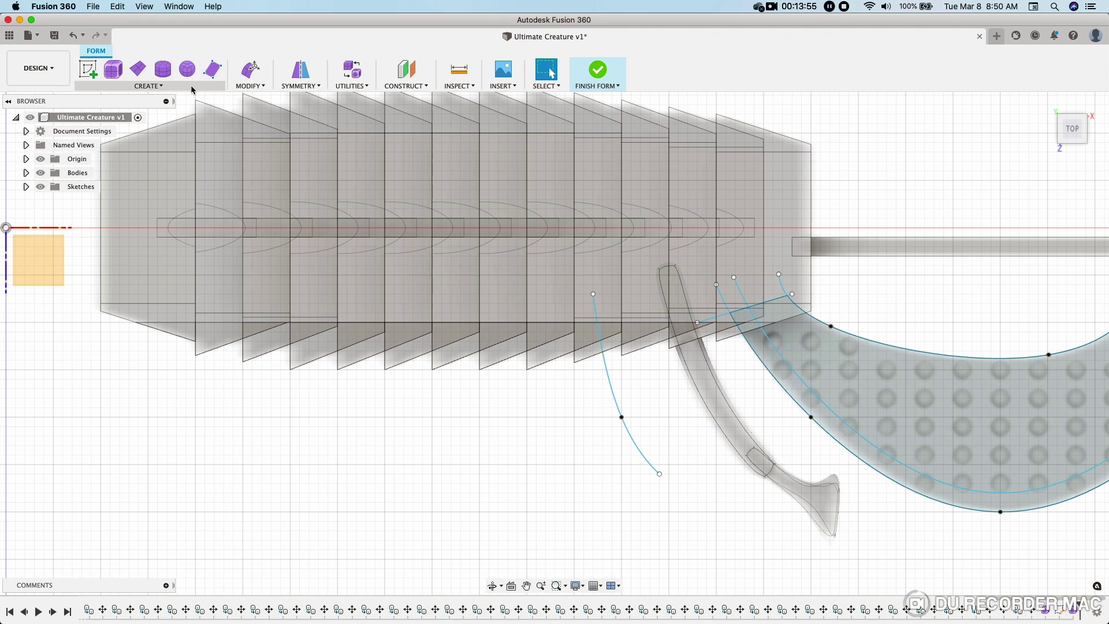
left_click(184, 89)
left_click(101, 180)
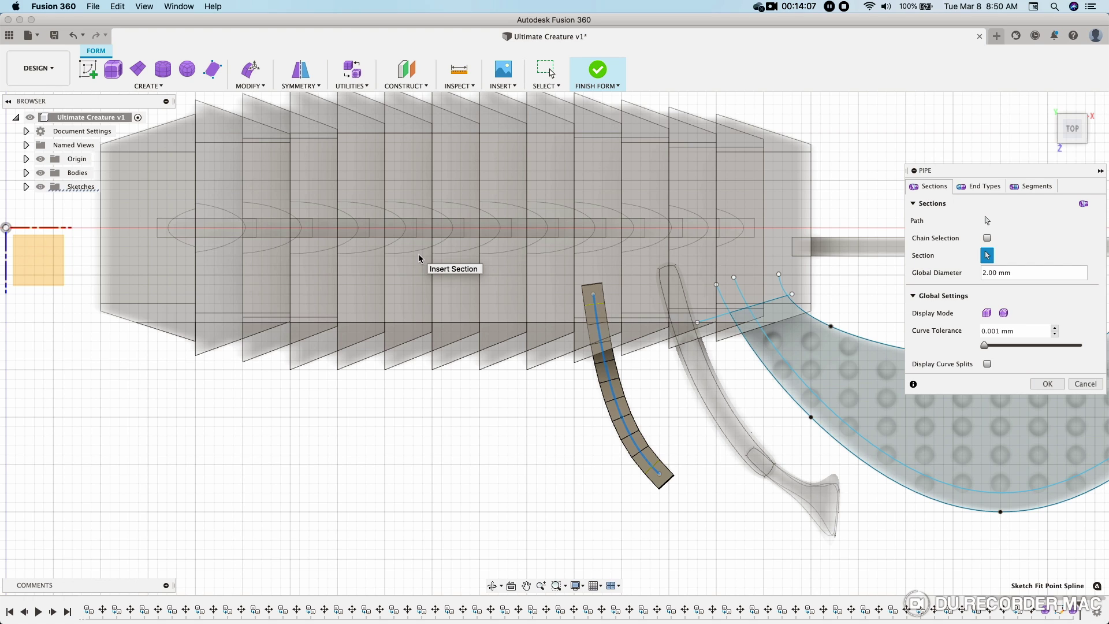
left_click(1005, 313)
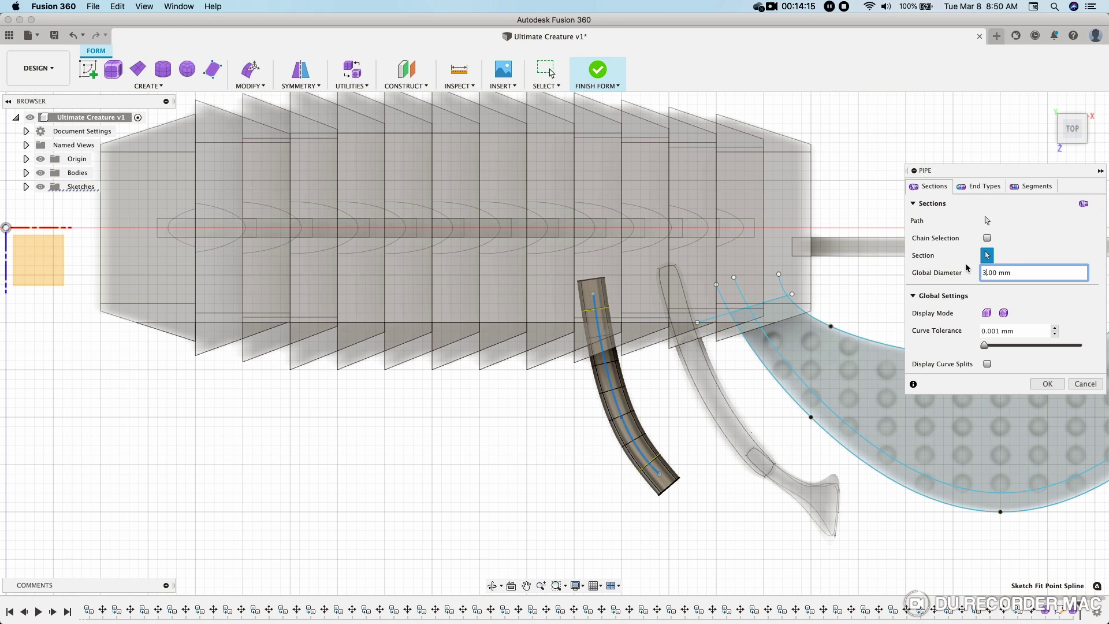
left_click(980, 186)
left_click(1034, 239)
left_click(1007, 259)
left_click(1027, 186)
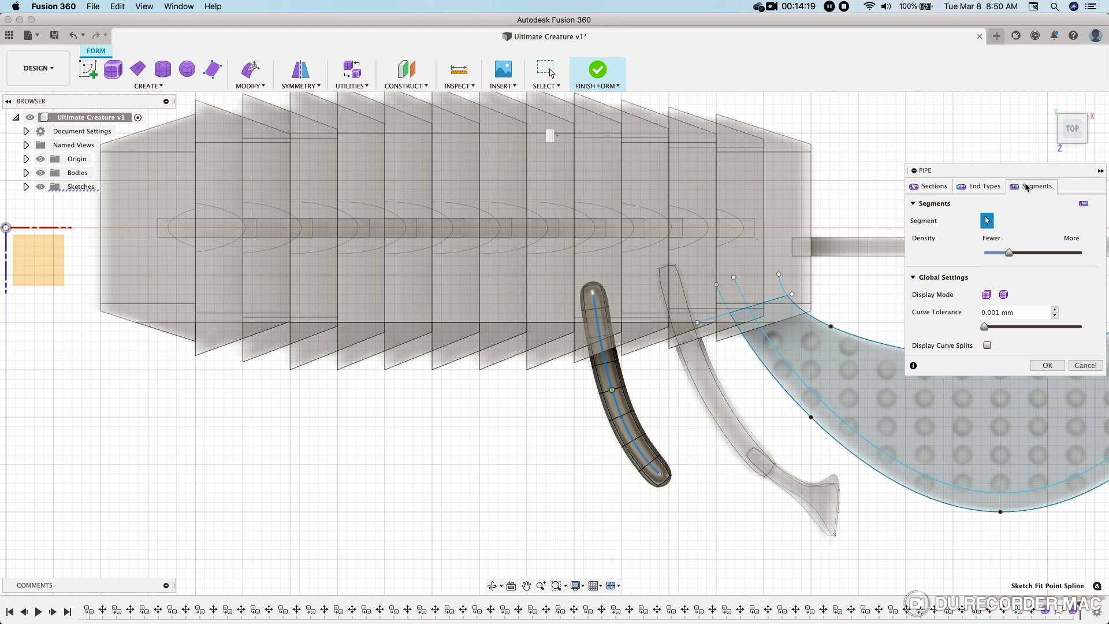
left_click_drag(1009, 253, 983, 253)
- Confirm the 2.00 mm Pipe6 leg and finish the form as a solid
mouse_move(739, 523)
middle_mouse_down("shift")
mouse_move(739, 426)
mouse_move(620, 509)
middle_mouse_up("shift")
scroll(619, 509, "up", 5)
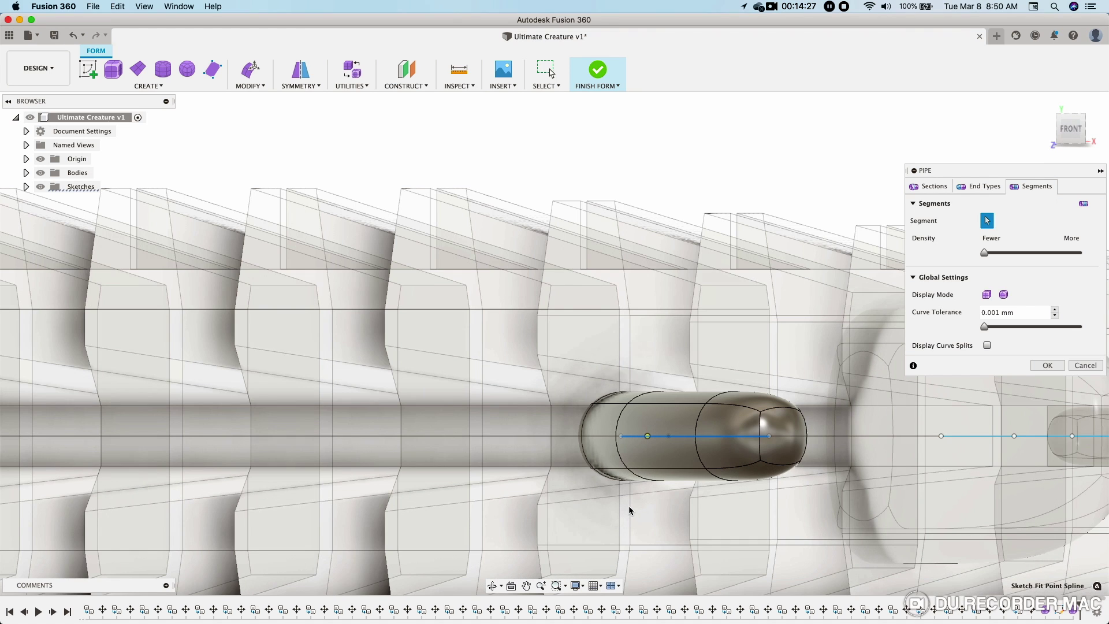
scroll(628, 509, "up", 3)
scroll(628, 508, "up", 2)
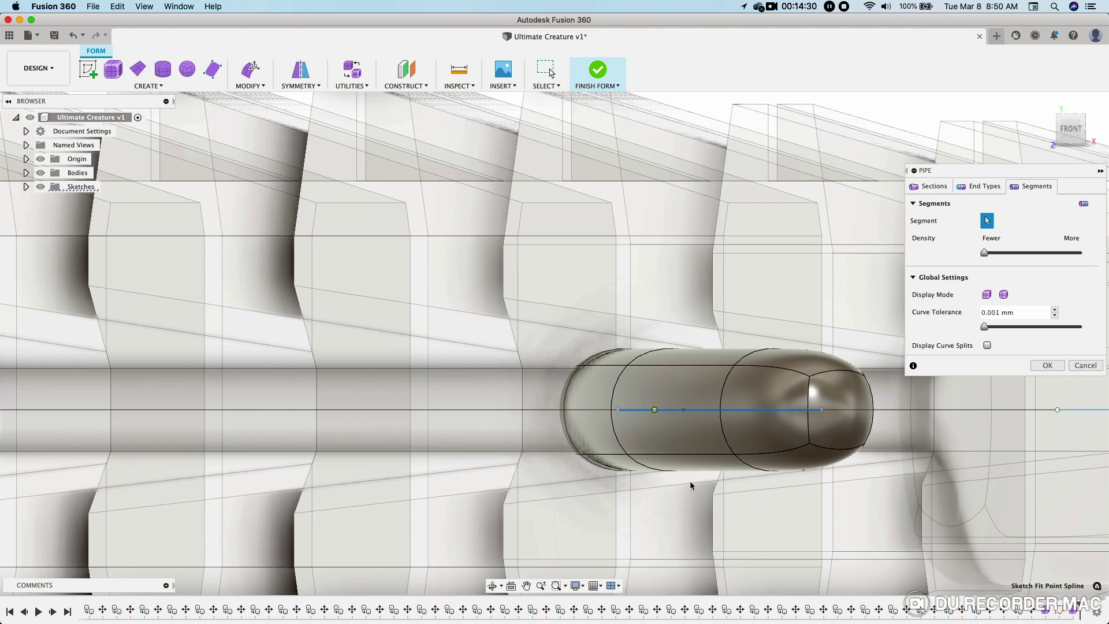
left_click(934, 187)
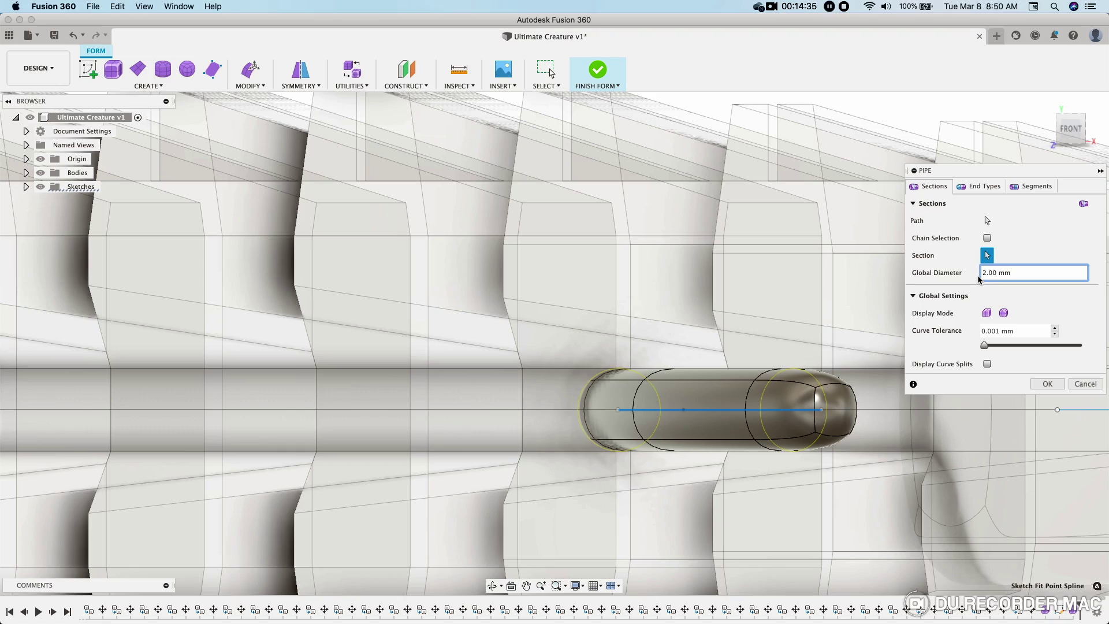
scroll(996, 417, "down", 2)
scroll(996, 418, "down", 5)
middle_click_drag(995, 418, 818, 373, "shift")
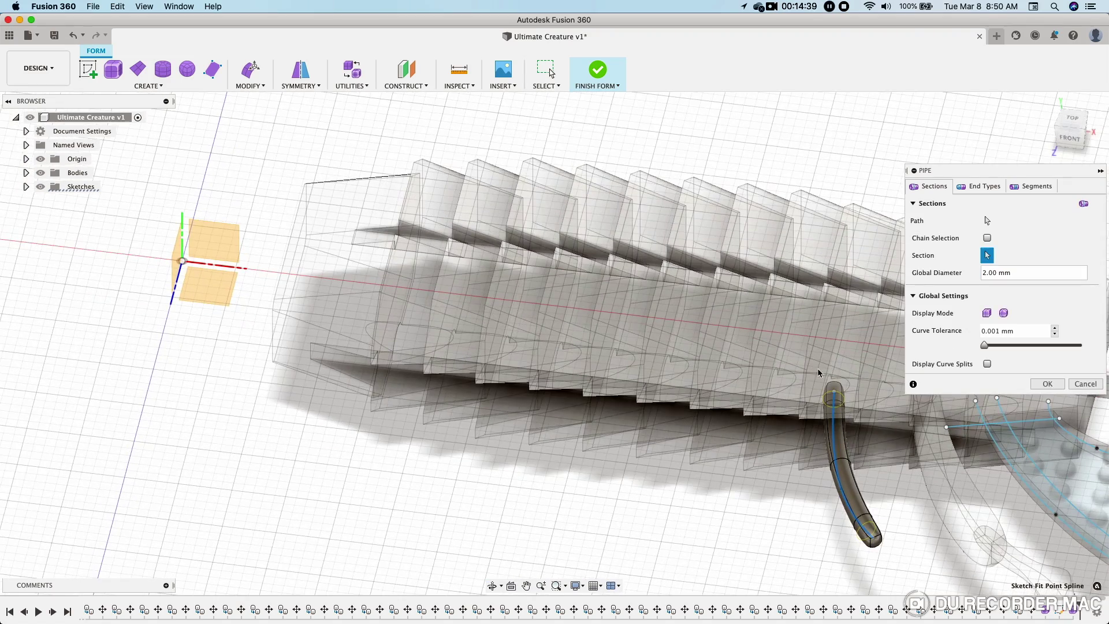
left_click(1047, 384)
left_click(1074, 119)
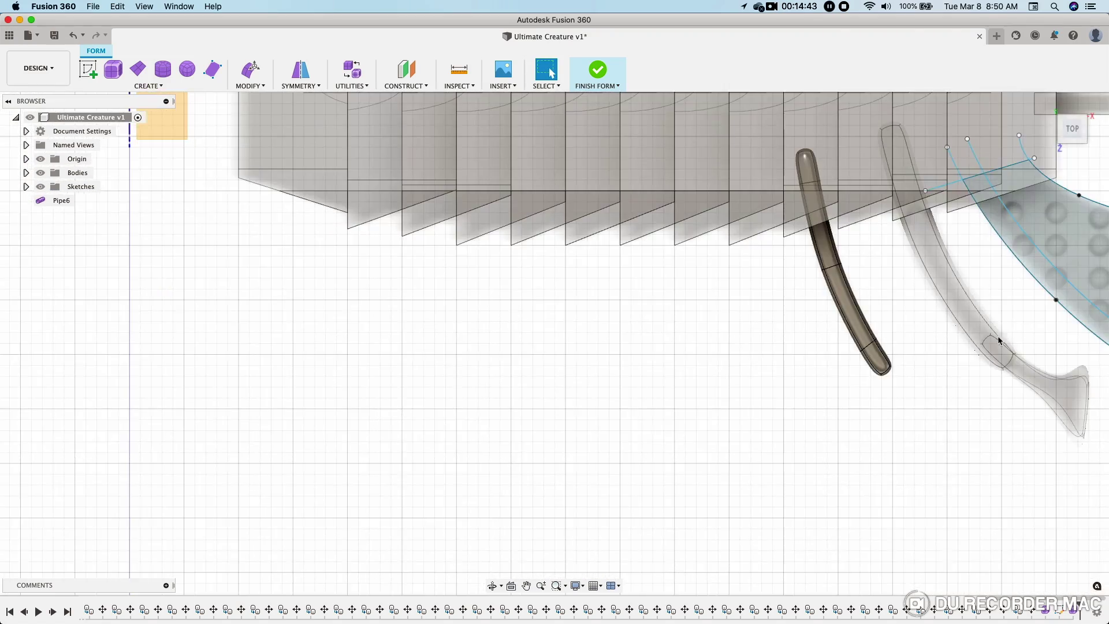
left_click(598, 72)
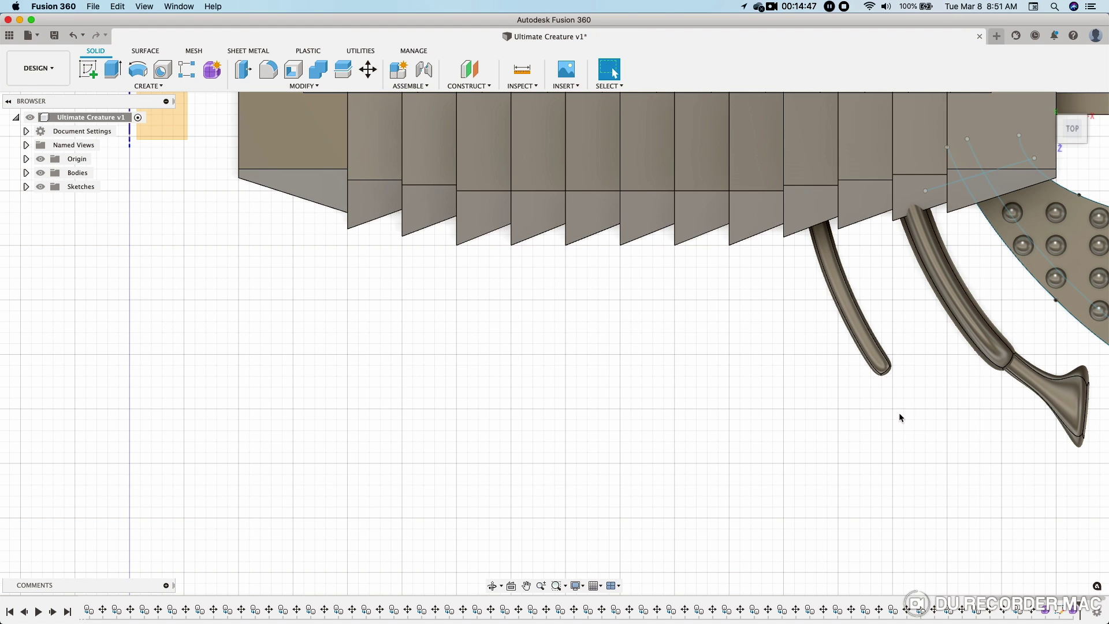
- Begin a fit-point spline at the new leg's tip, curving down then up to the crescent's upper point
scroll(606, 415, "down", 2)
scroll(681, 427, "down", 2)
scroll(621, 433, "down", 2)
scroll(620, 433, "up", 6)
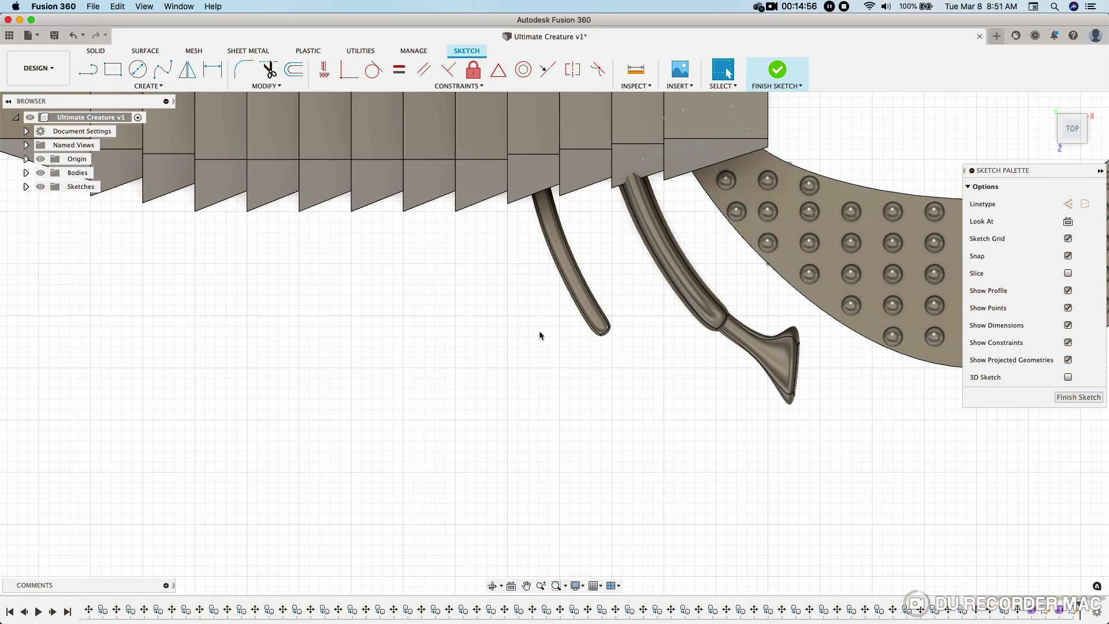
middle_click_drag(539, 334, 422, 369)
left_click(163, 70)
scroll(460, 310, "up", 3)
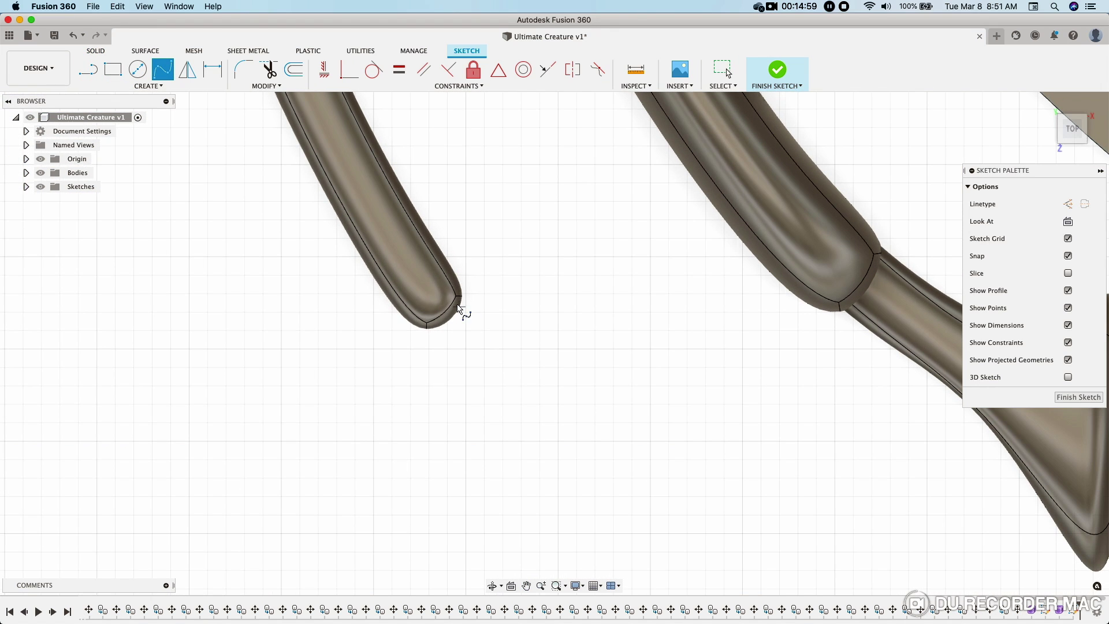
left_click(440, 278)
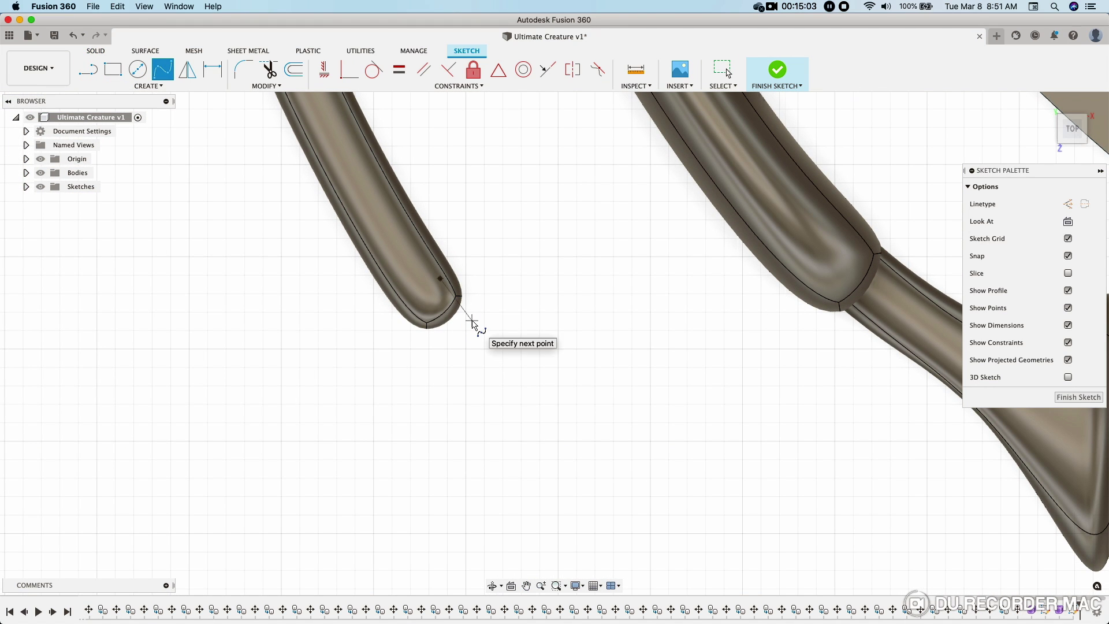
left_click(513, 351)
left_click(585, 346)
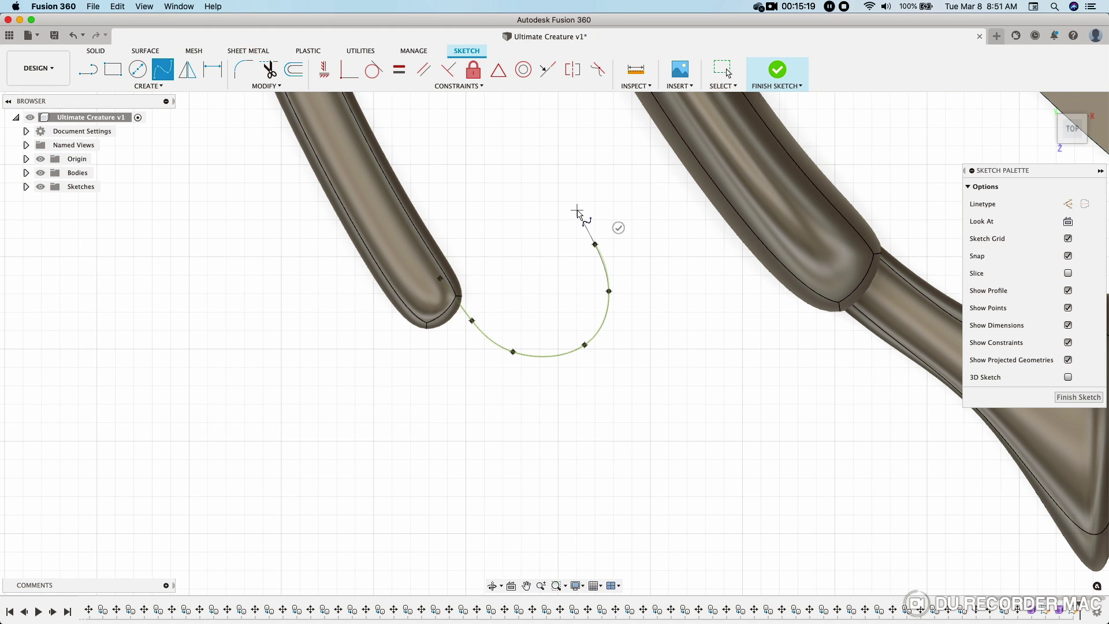
left_click(632, 215)
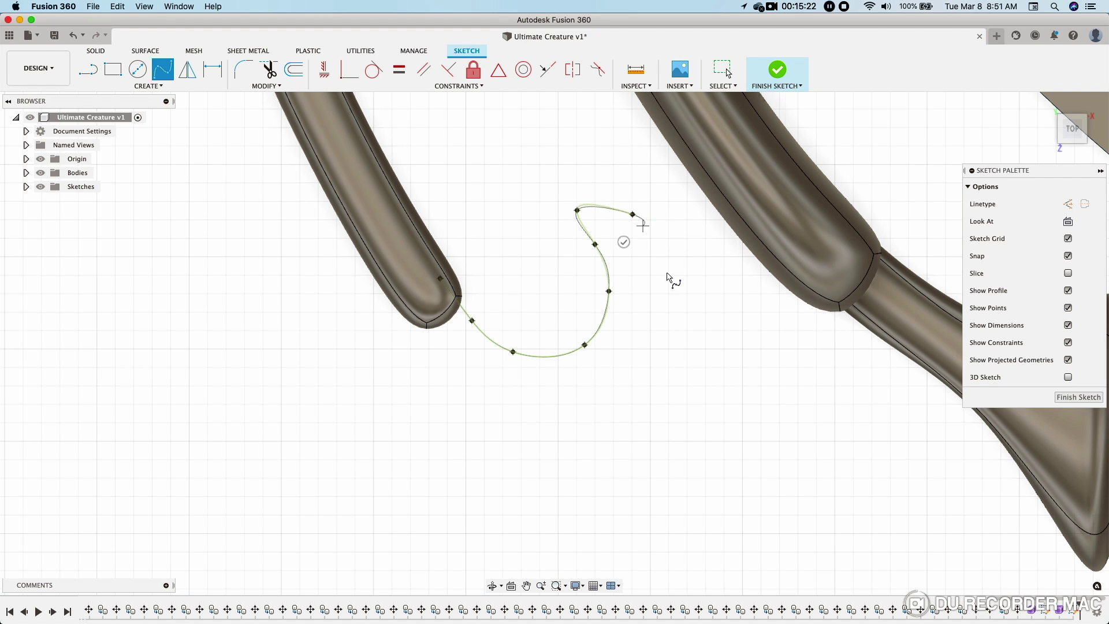
- Complete the crescent with outer and bottom points, close it on the start point, and finish the sketch
left_click(676, 373)
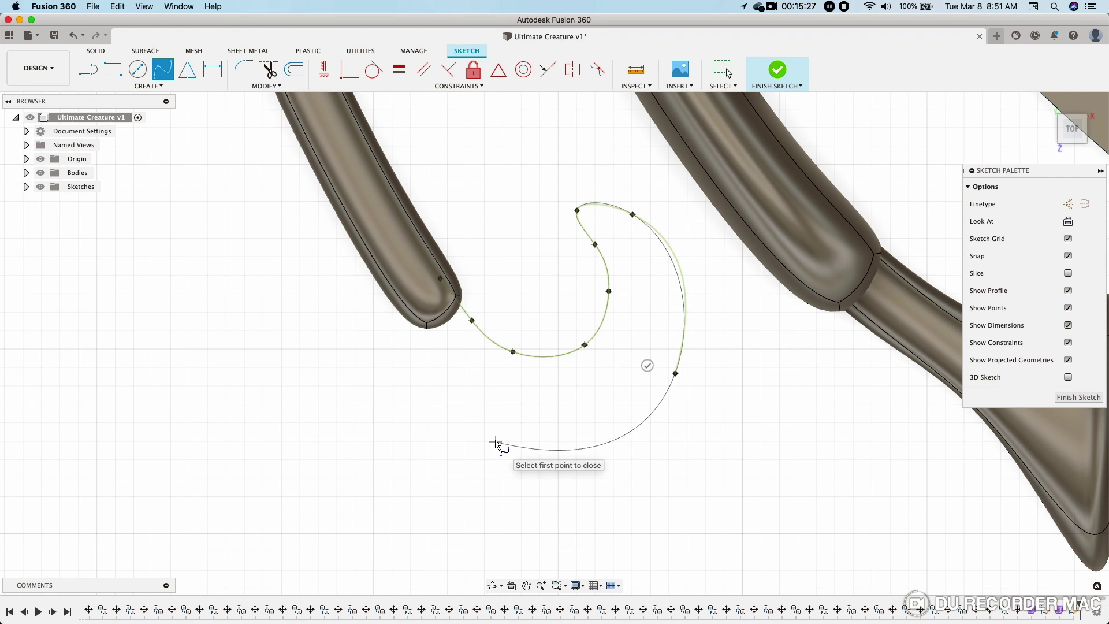
left_click(494, 440)
left_click(401, 300)
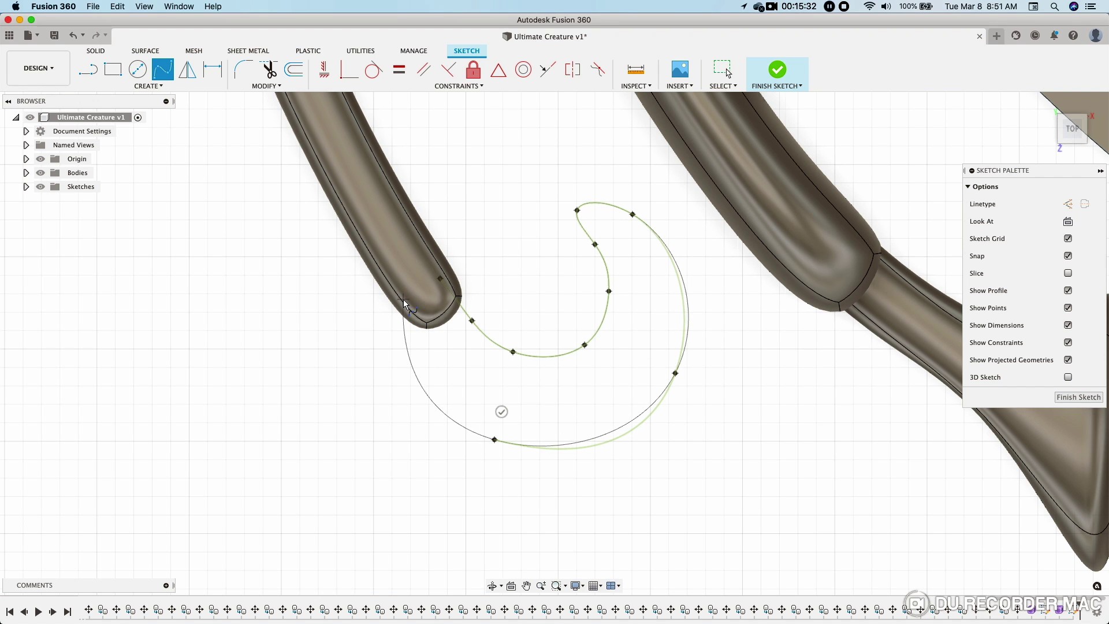
left_click(441, 278)
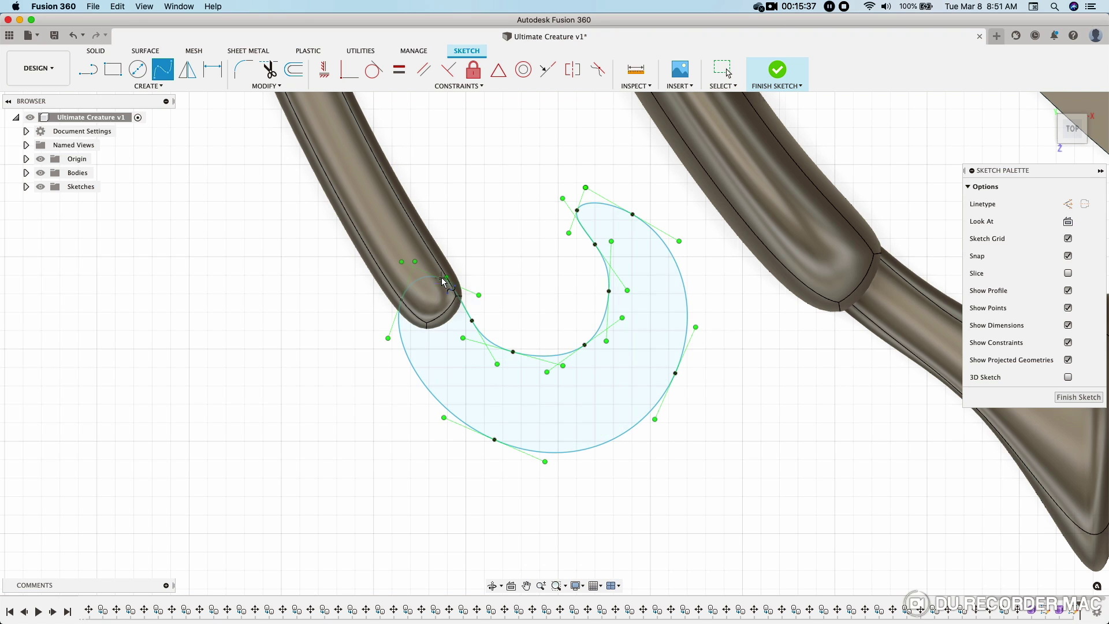
left_click(777, 70)
scroll(413, 279, "up", 3)
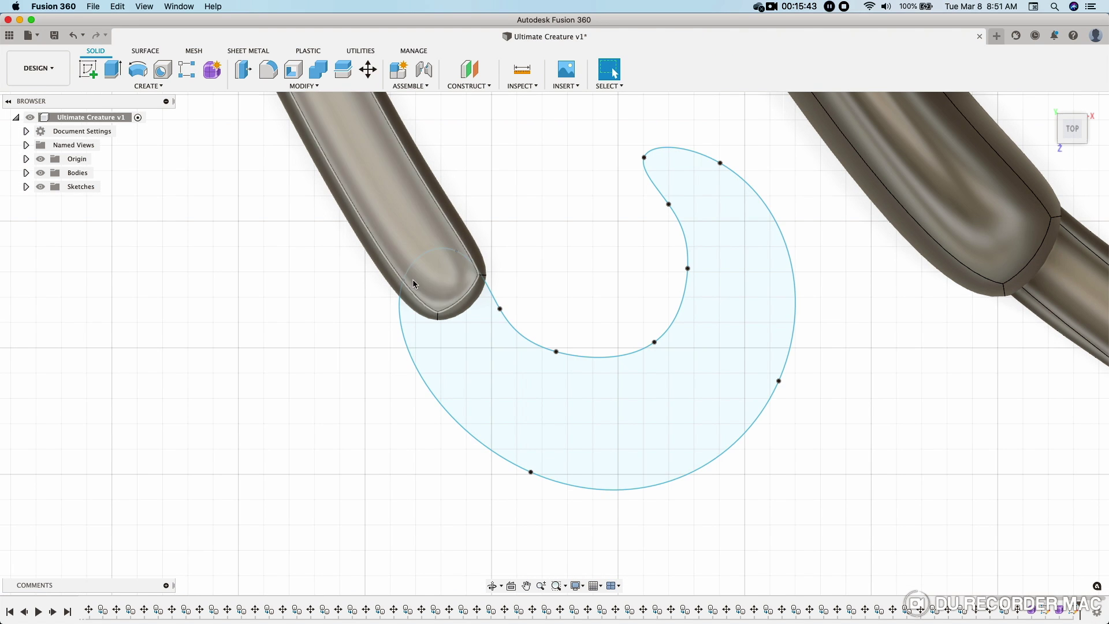
- Drag the crescent spline's fit points so its left end wraps up over the leg tip
left_click_drag(412, 280, 420, 271)
left_click_drag(500, 309, 513, 292)
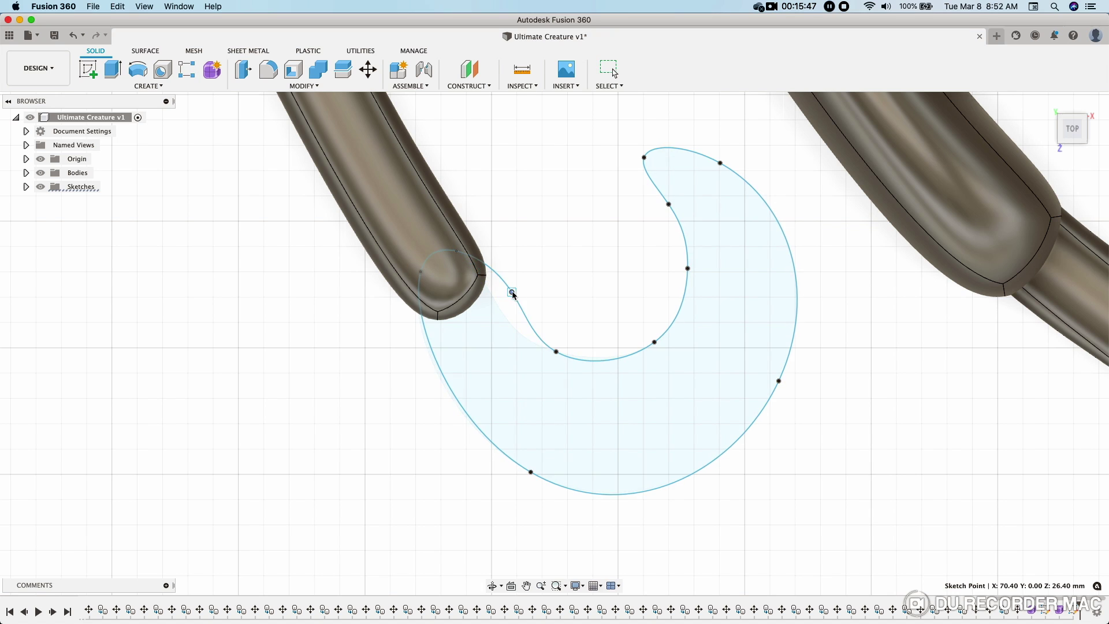
left_click_drag(456, 250, 457, 247)
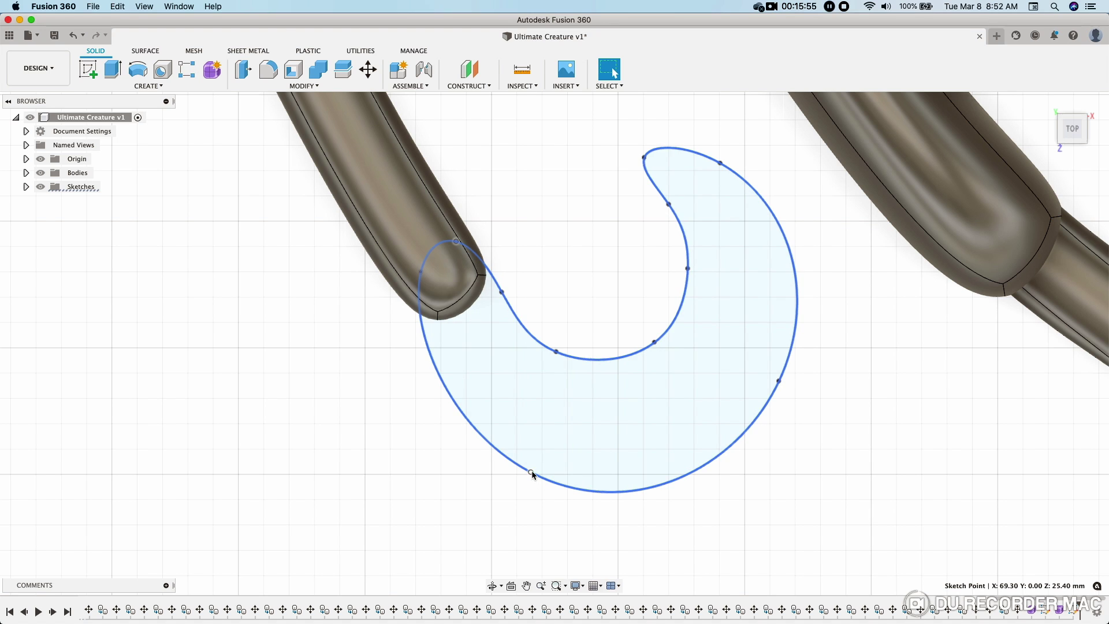
left_click_drag(421, 271, 451, 232)
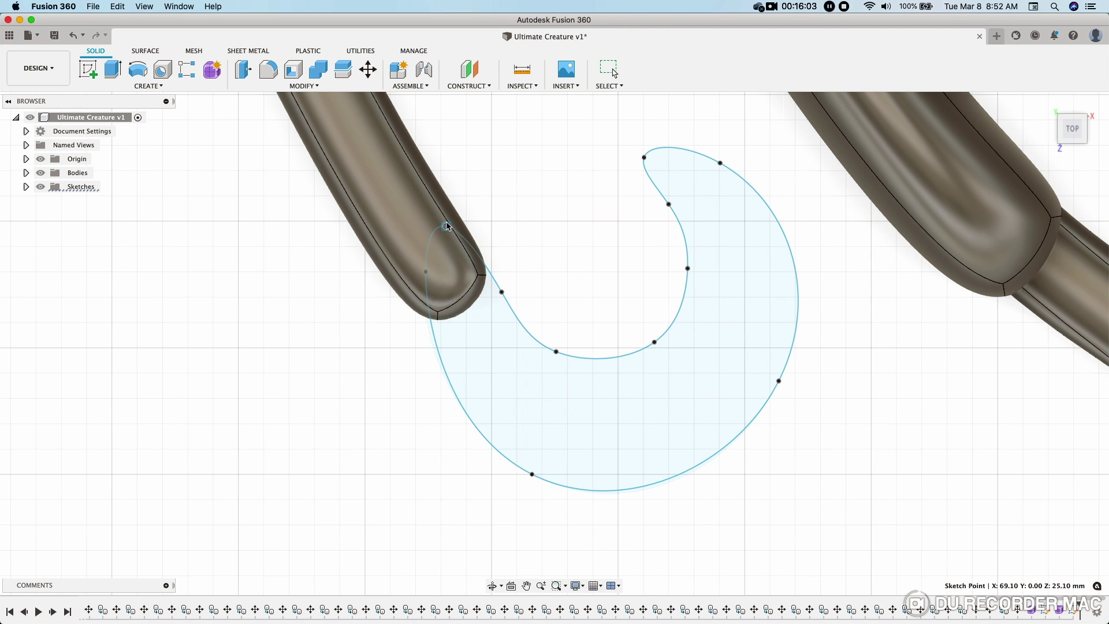
left_click_drag(426, 272, 416, 268)
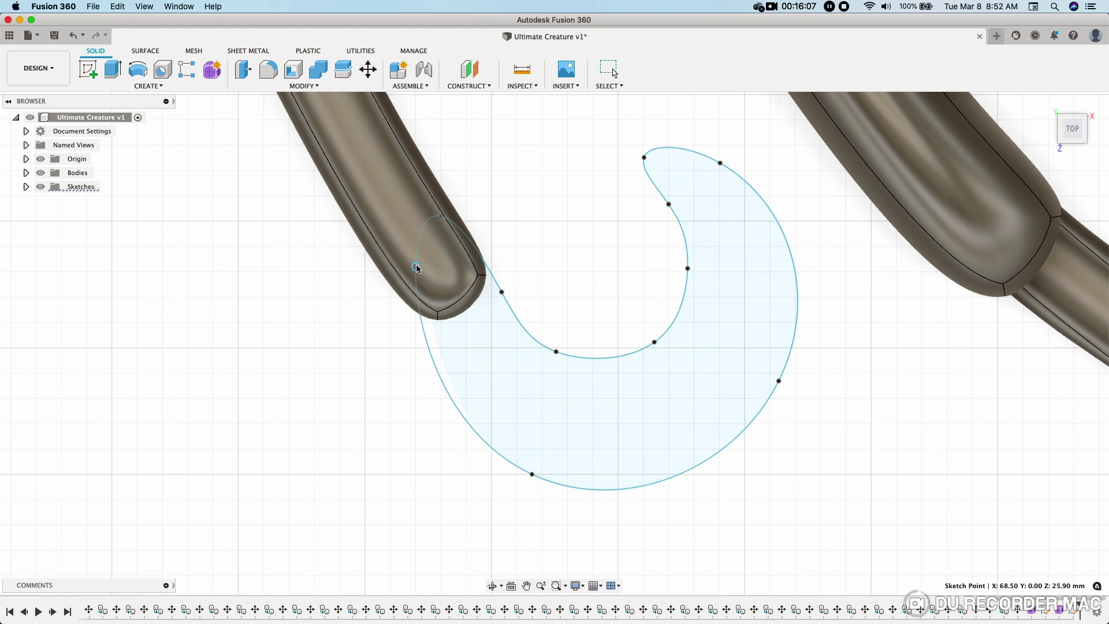
scroll(413, 264, "down", 3)
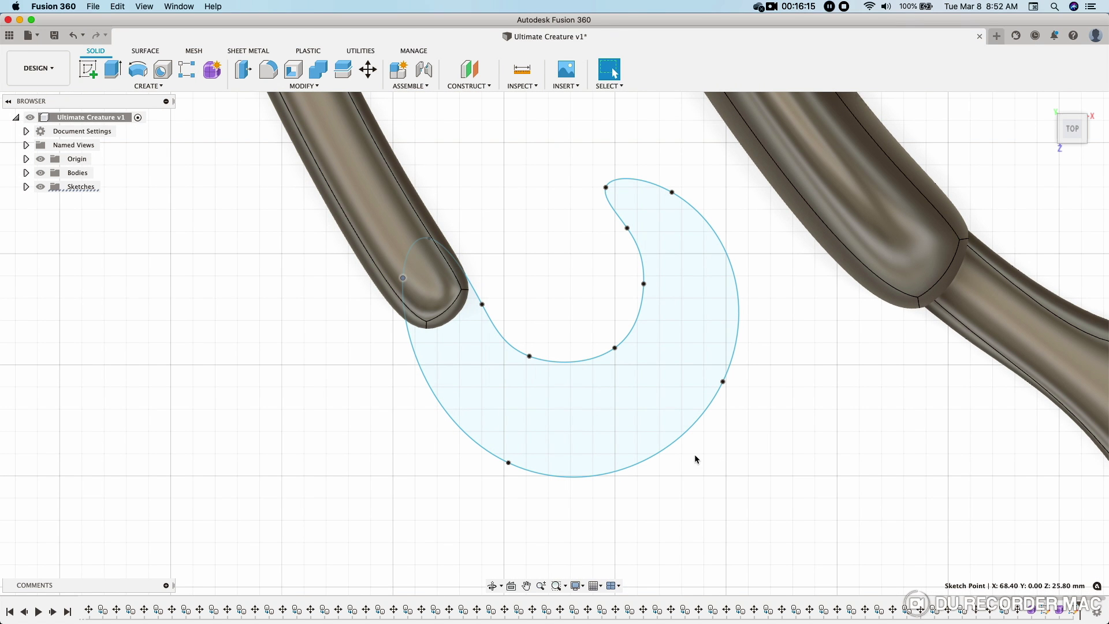
left_click(113, 69)
- Extrude the crescent profile symmetrically 0.50 mm as a new body to form the hook foot
left_click(552, 404)
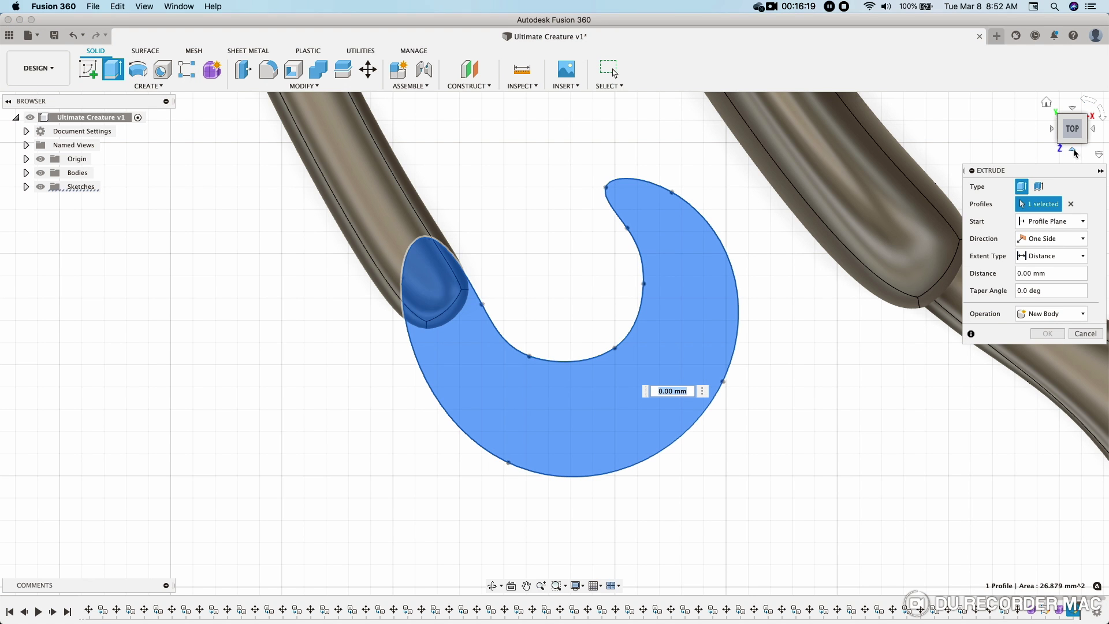
left_click(1075, 152)
left_click(1051, 238)
left_click(1046, 273)
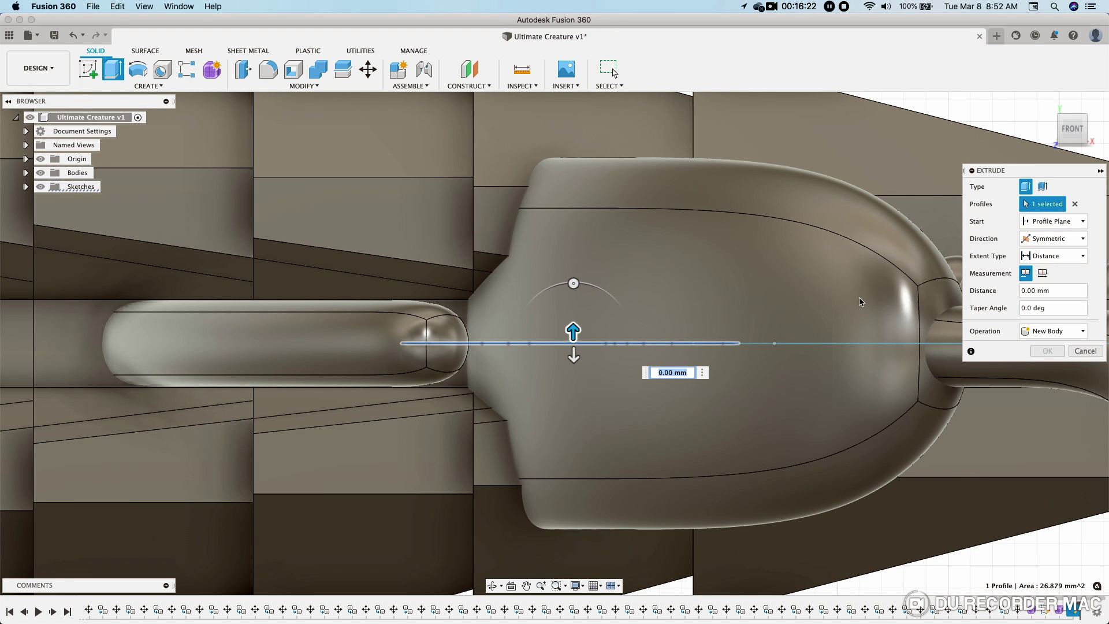
left_click_drag(572, 313, 572, 293)
left_click(1054, 330)
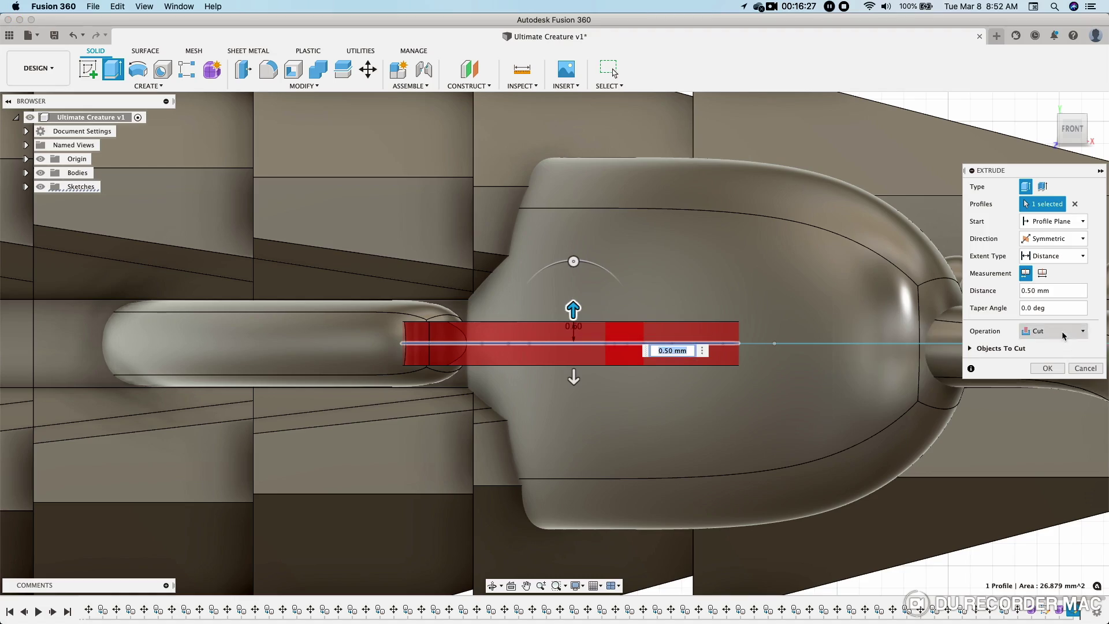
left_click(1039, 384)
middle_click_drag(774, 292, 745, 306, "shift")
left_click(1047, 351)
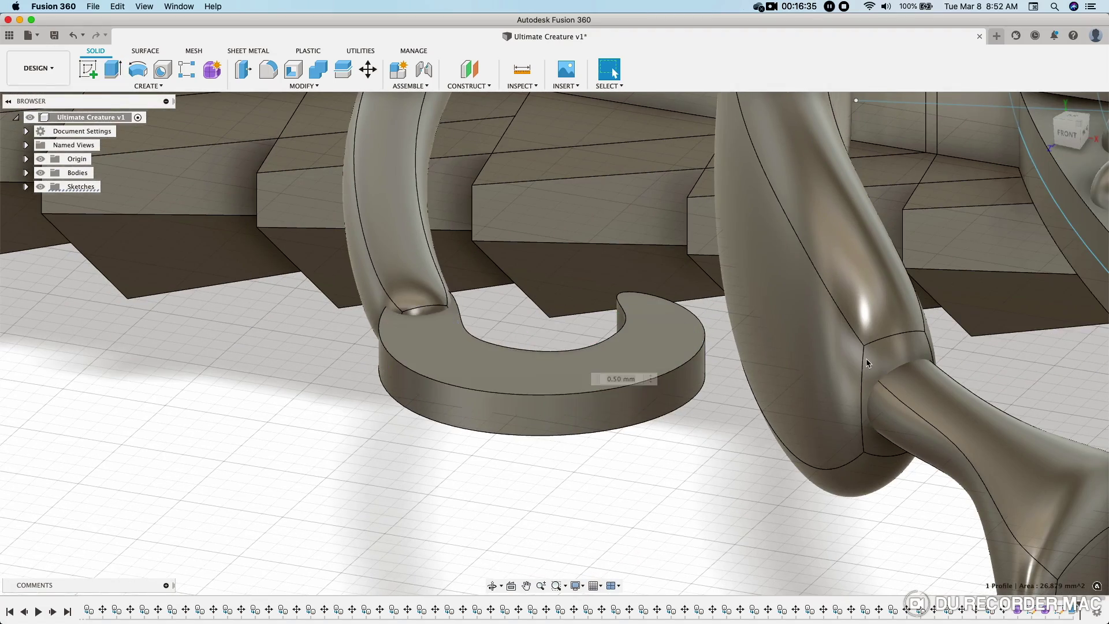
mouse_move(577, 289)
middle_mouse_down("shift")
mouse_move(496, 258)
mouse_move(495, 285)
middle_mouse_up("shift")
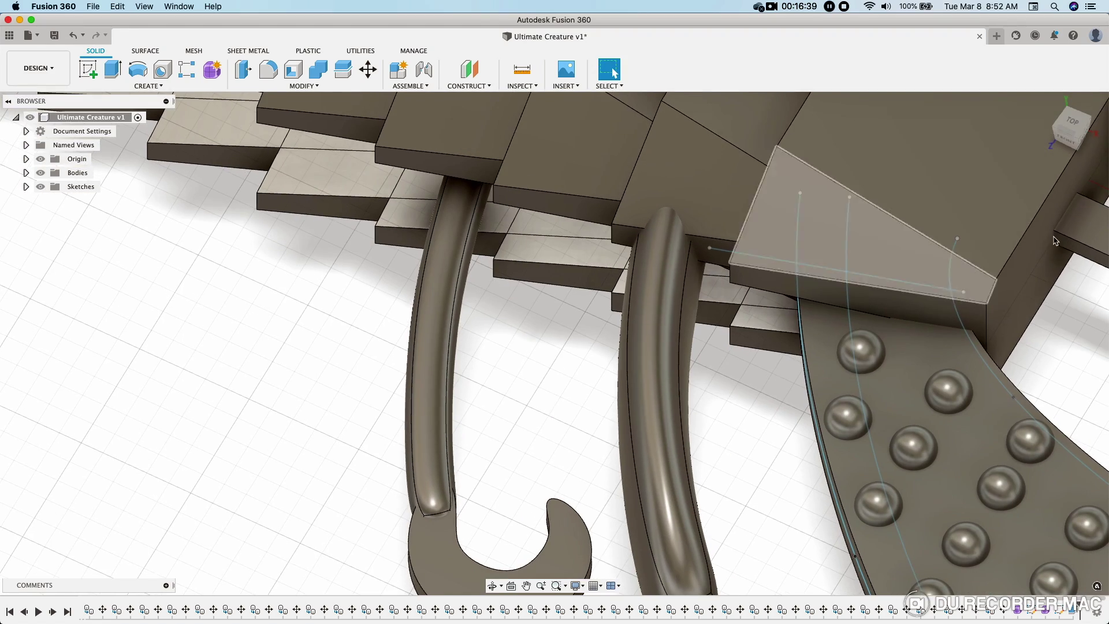
left_click(1071, 128)
right_click(1060, 614)
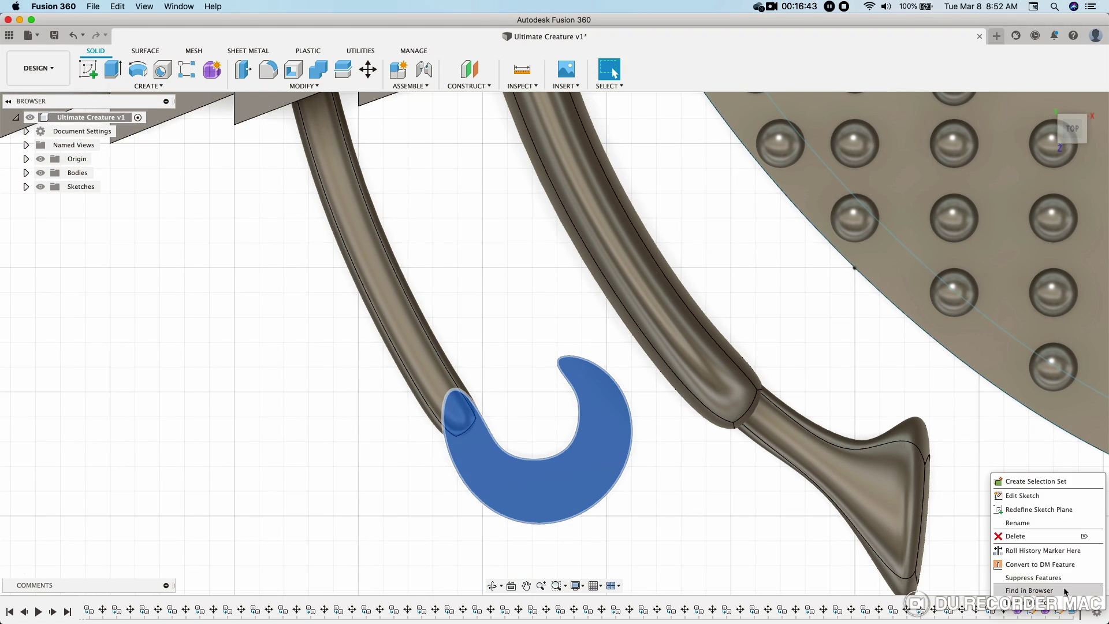
- Edit the hook foot extrusion's symmetric thickness from 0.50 mm down to 0.30 mm
left_click(1022, 494)
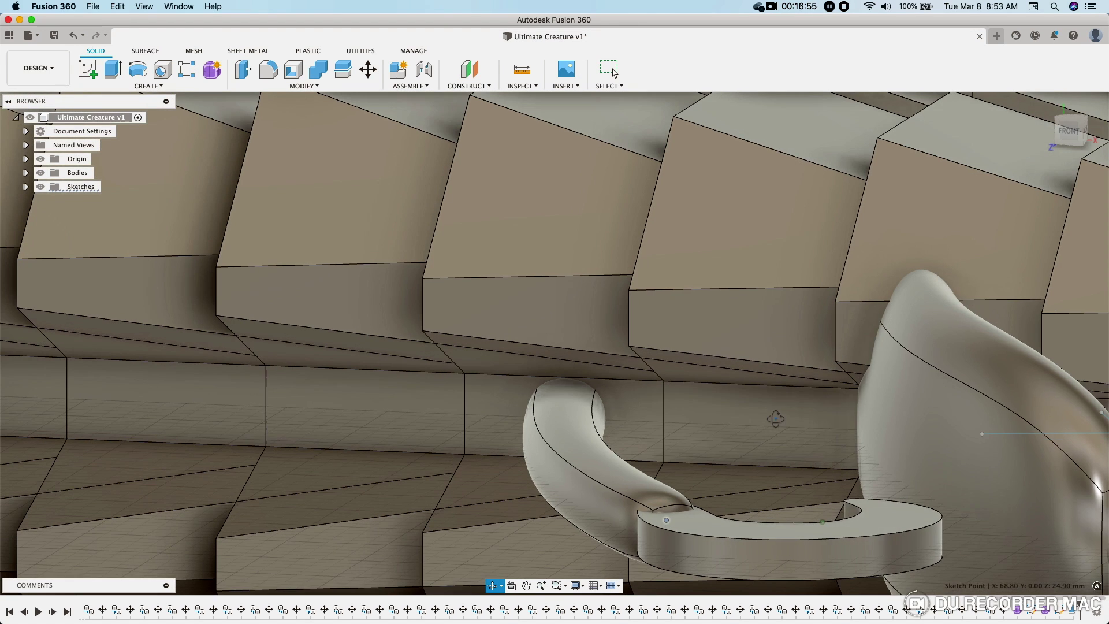
right_click(1072, 611)
left_click(1022, 492)
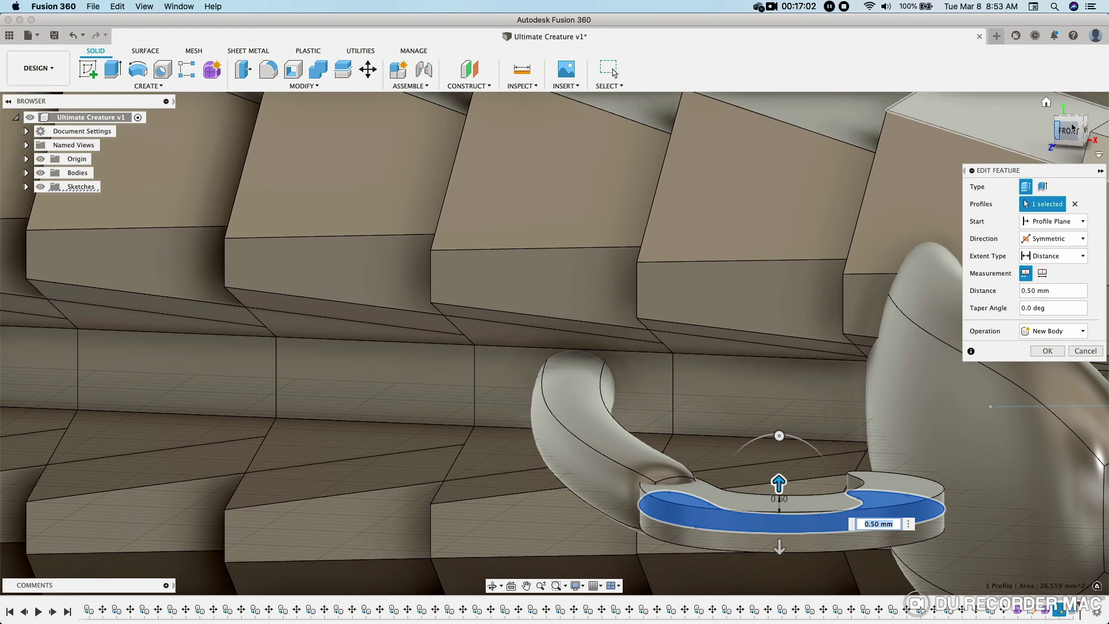
middle_click_drag(798, 380, 681, 357)
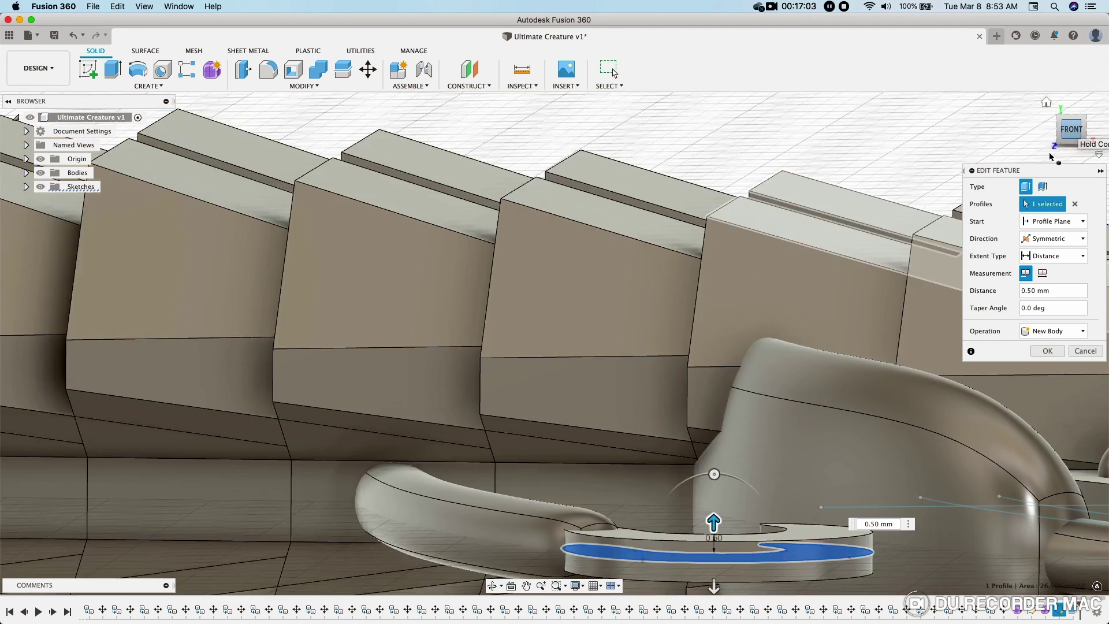
scroll(682, 358, "up", 5)
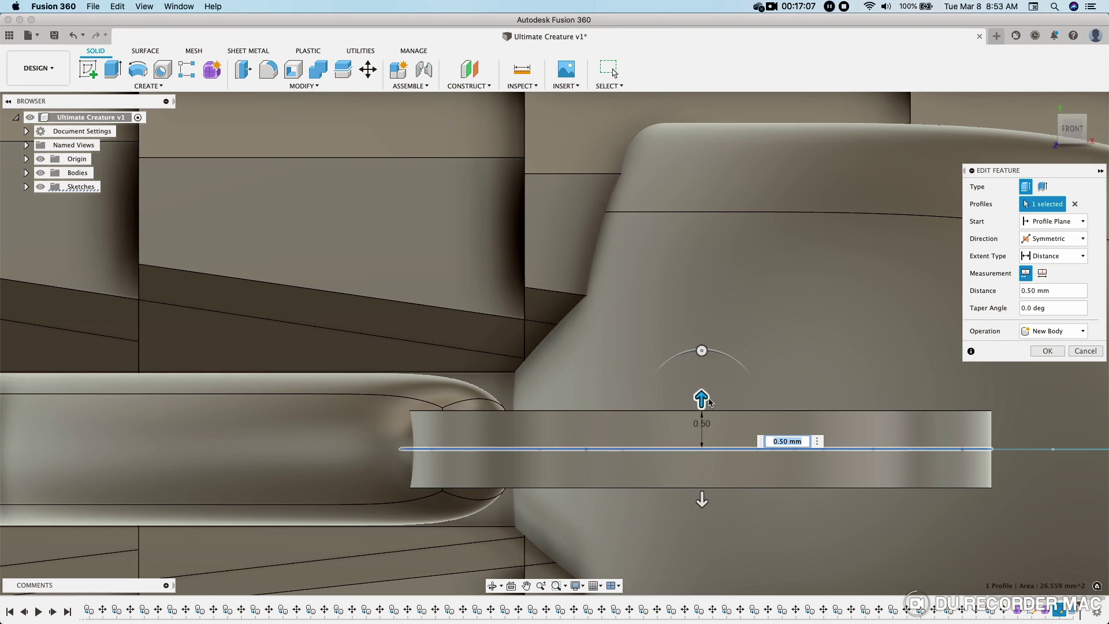
left_click_drag(709, 403, 710, 410)
middle_click_drag(709, 410, 608, 350, "shift")
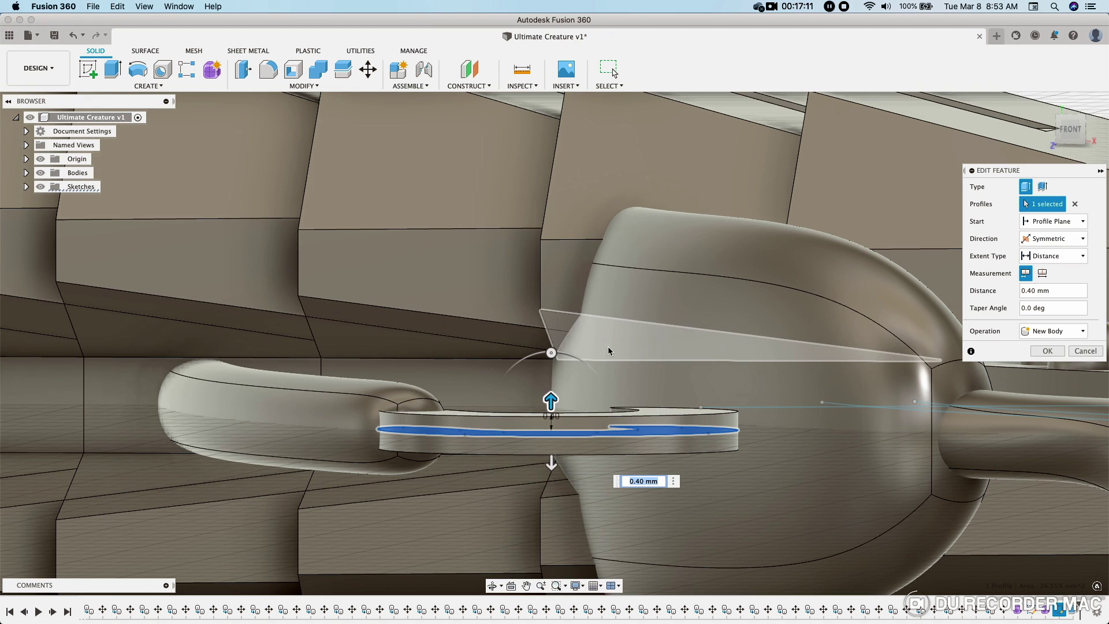
left_click_drag(551, 401, 551, 406)
mouse_move(550, 406)
middle_mouse_down("shift")
mouse_move(480, 308)
mouse_move(736, 415)
mouse_move(950, 168)
mouse_move(648, 492)
mouse_move(322, 262)
middle_mouse_up("shift")
key("Return")
left_click(26, 172)
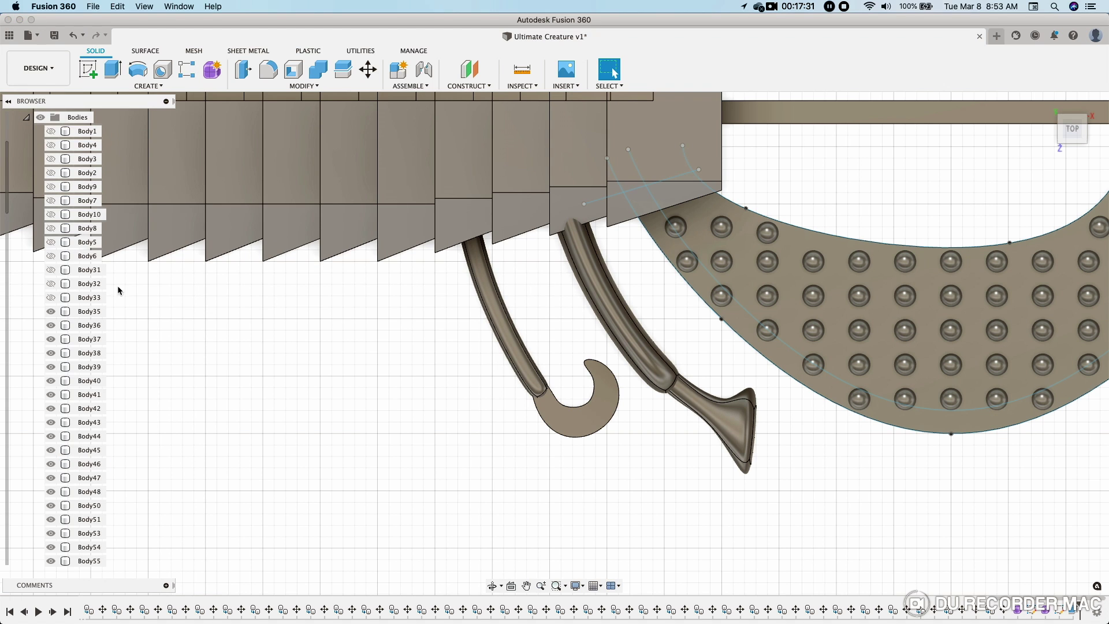
- Join the leg and hook foot bodies into a single Body101
scroll(108, 533, "down", 5)
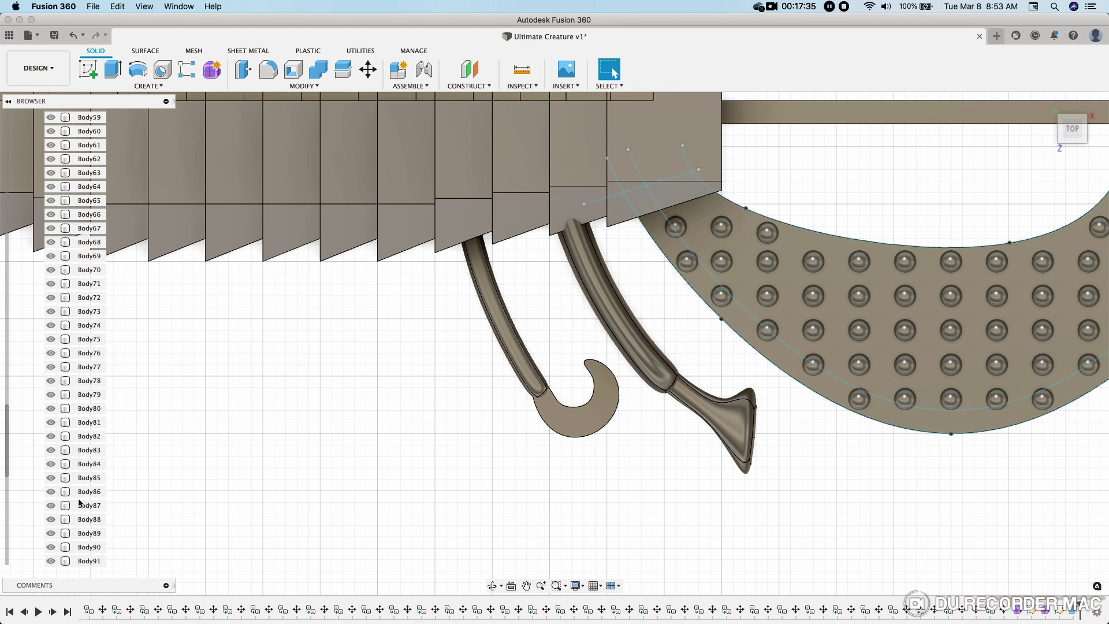
scroll(97, 508, "down", 7)
left_click(92, 533)
left_click(91, 547, "shift")
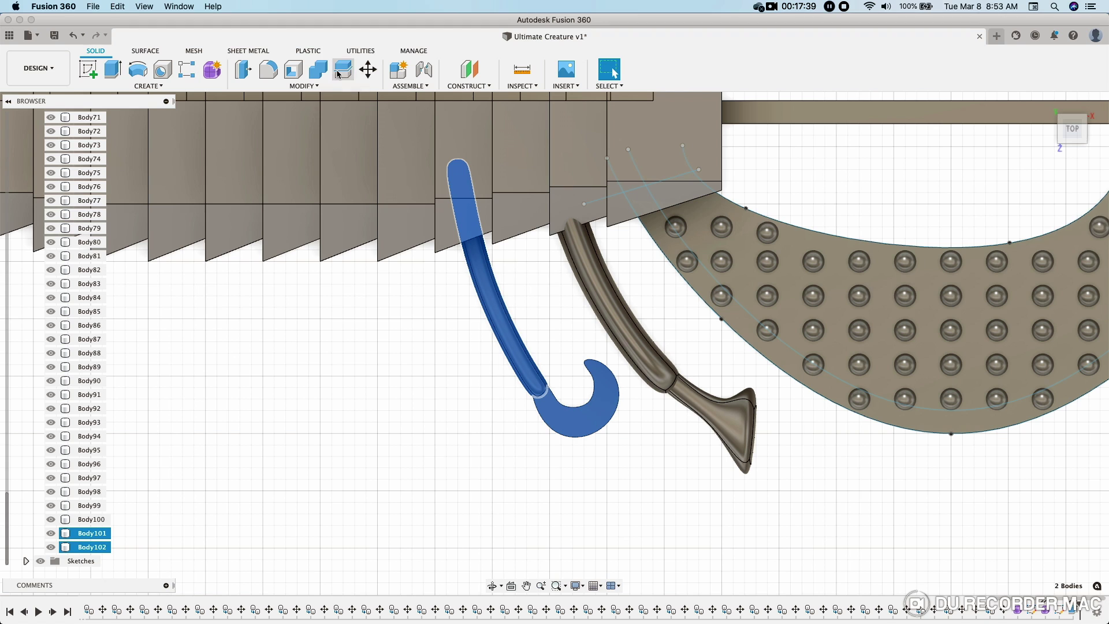
left_click(321, 76)
left_click(1048, 278)
left_click(81, 546)
- Shift the hook leg 2 mm left and place a copy 13 mm further left
left_click(368, 70)
left_click_drag(480, 159, 444, 163)
scroll(452, 291, "down", 3)
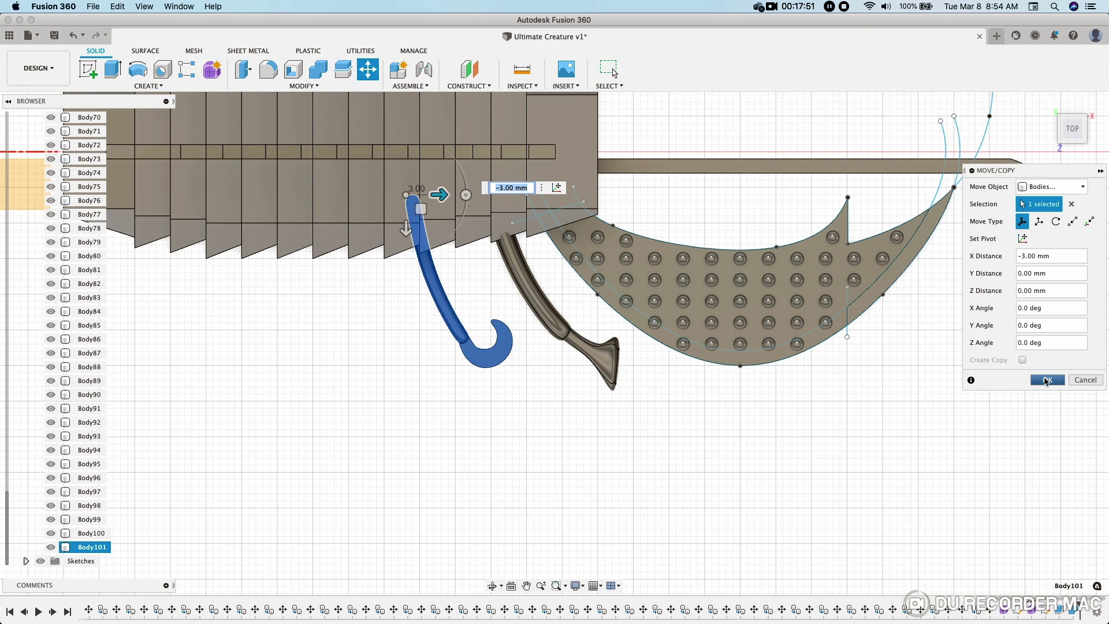
left_click(1046, 380)
left_click(90, 547)
left_click(368, 69)
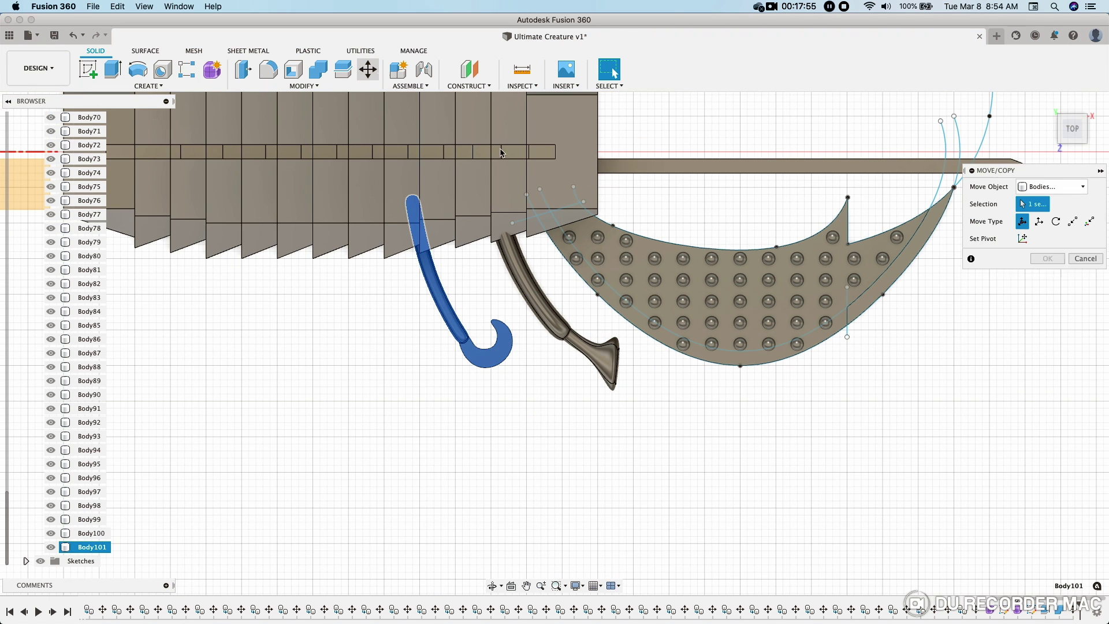
left_click_drag(440, 194, 346, 200)
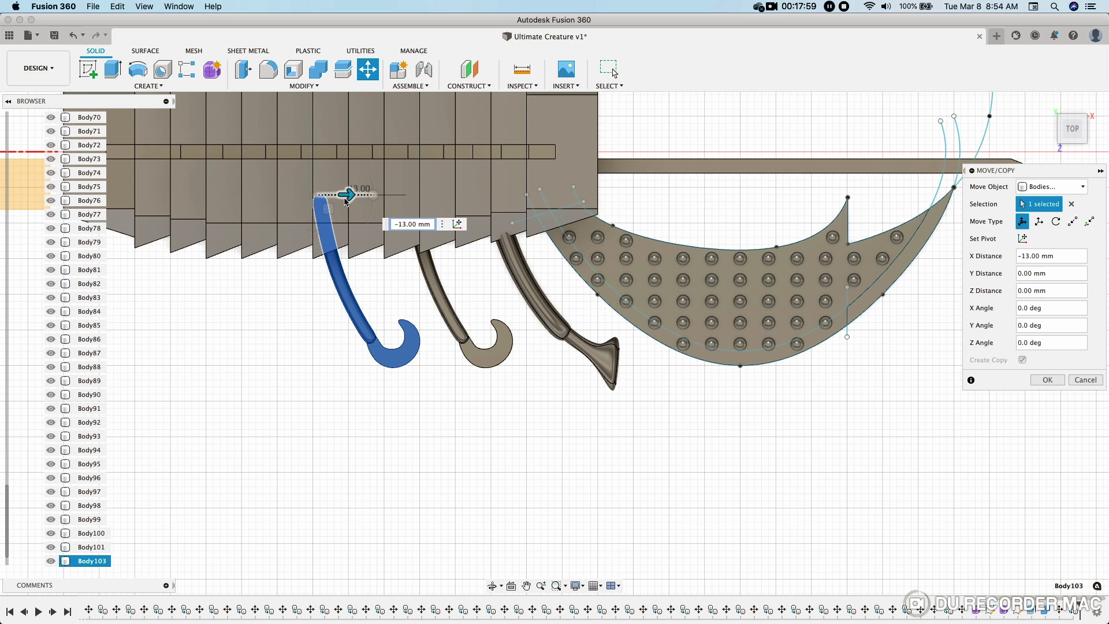
left_click(1047, 379)
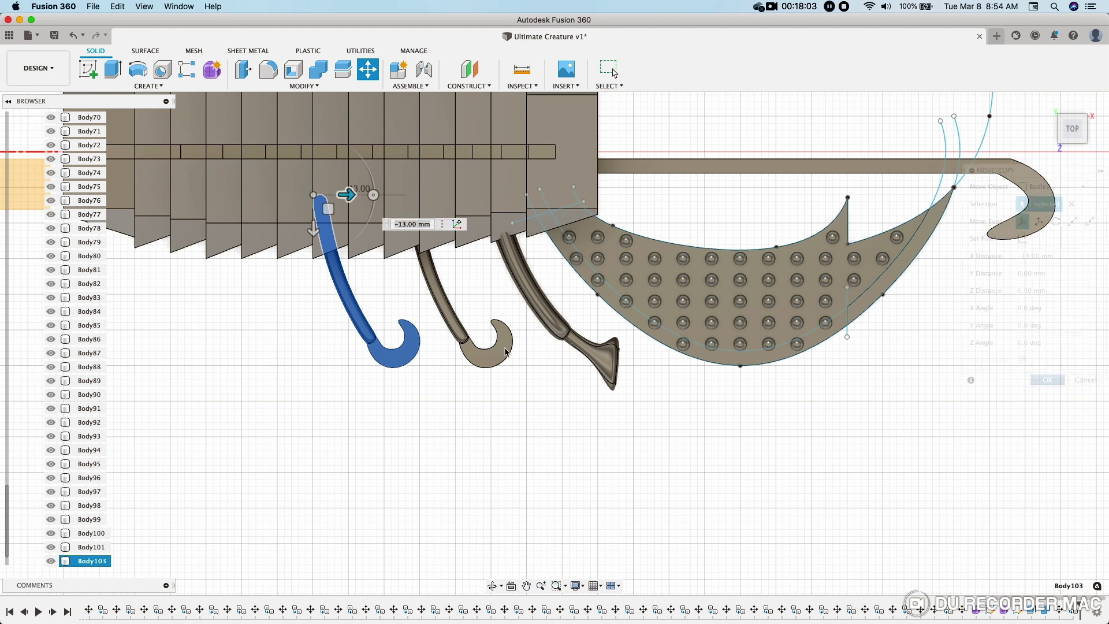
- Move Body103 sideways and make another hook leg copy further left
left_click(92, 560)
left_click(368, 69)
left_click_drag(371, 195, 361, 199)
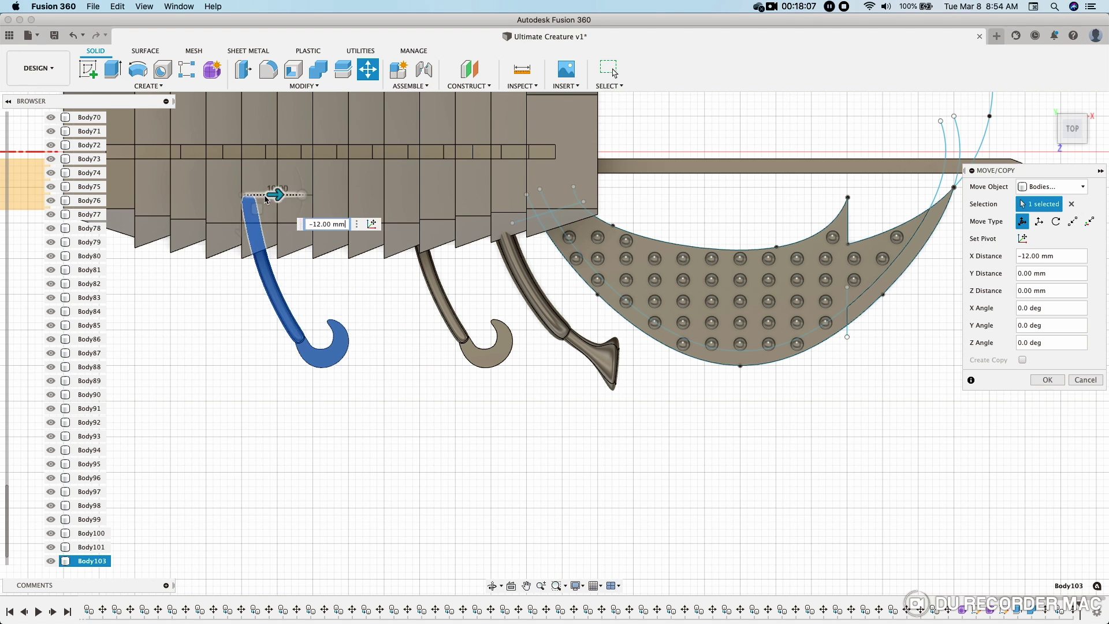
left_click_drag(361, 199, 258, 195)
scroll(330, 321, "left", 5)
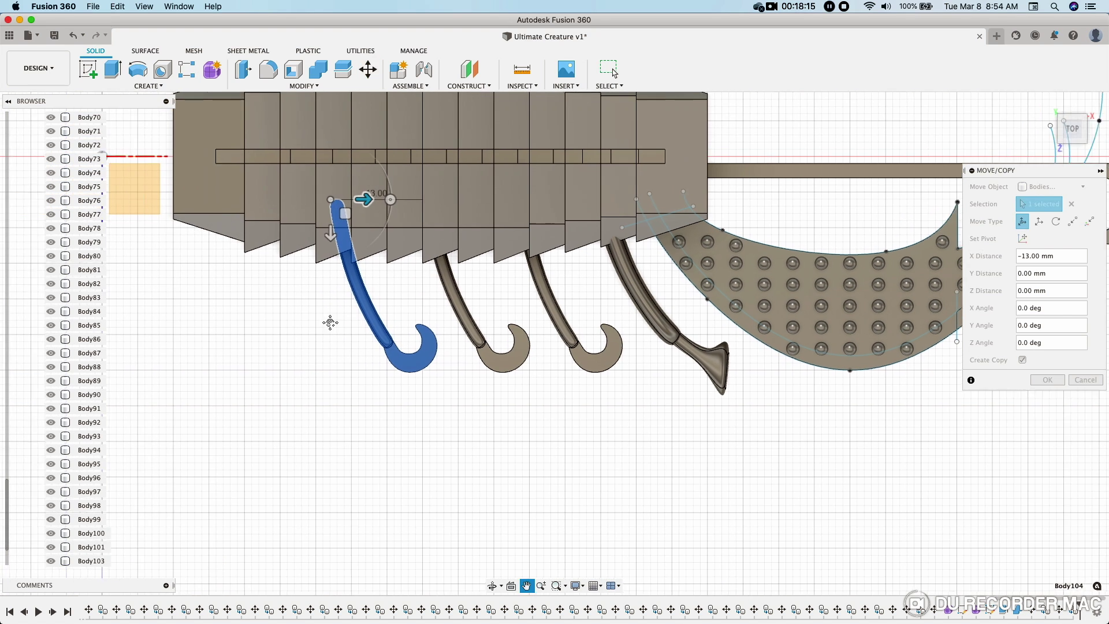
double_click(91, 561)
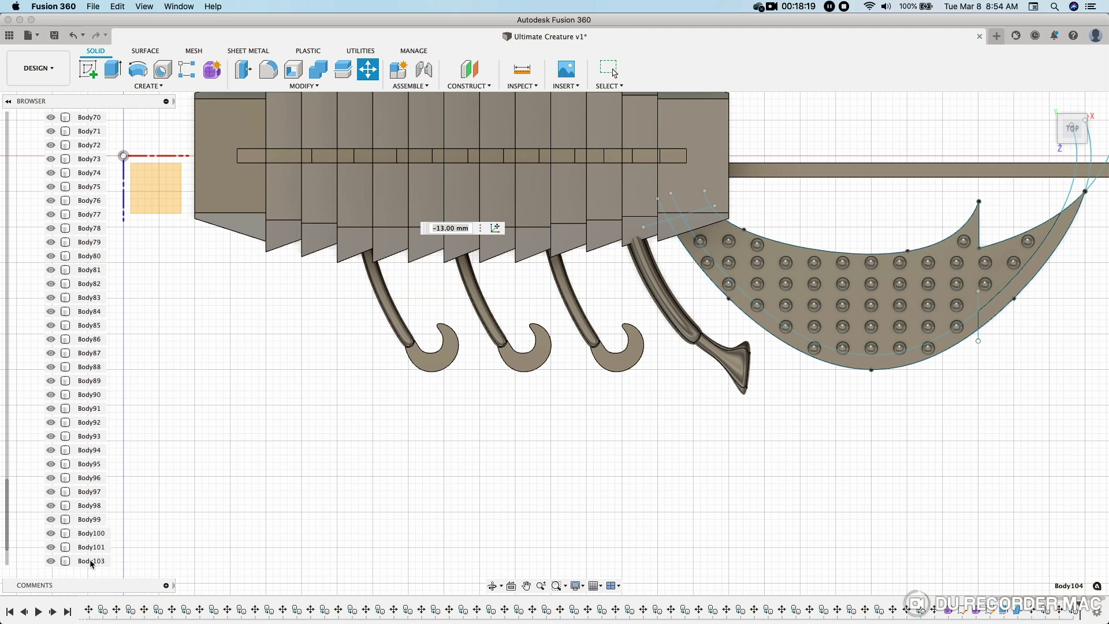
key("Return")
- Try a further hook leg copy 13 mm left and -2 mm in Z, then discard it
key("ctrl+c")
key("ctrl+v")
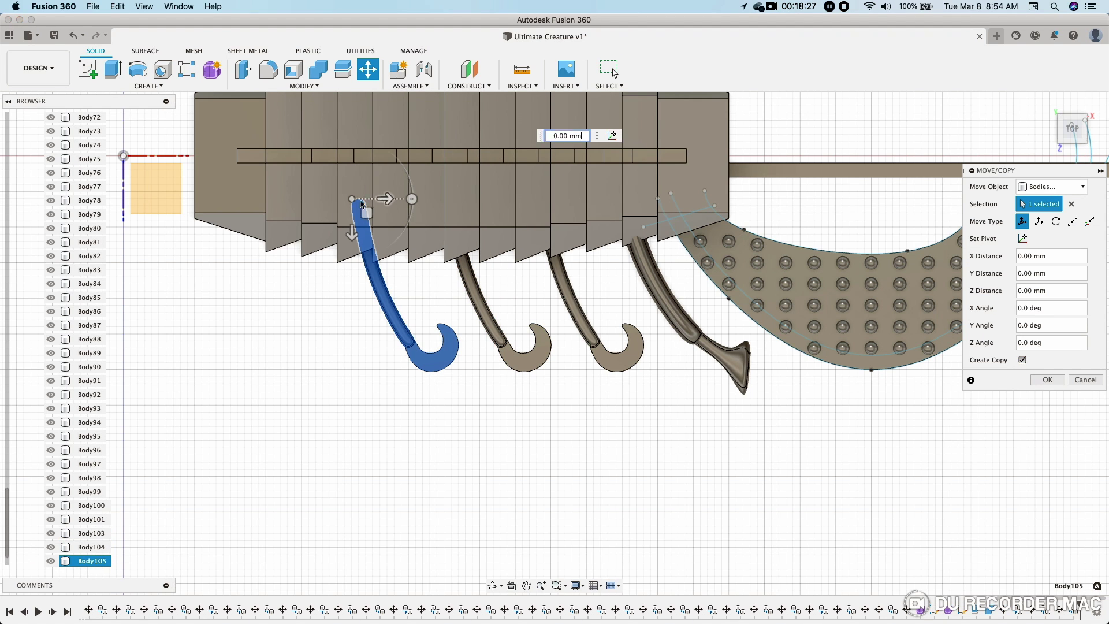
left_click_drag(385, 198, 294, 199)
left_click_drag(259, 234, 258, 220)
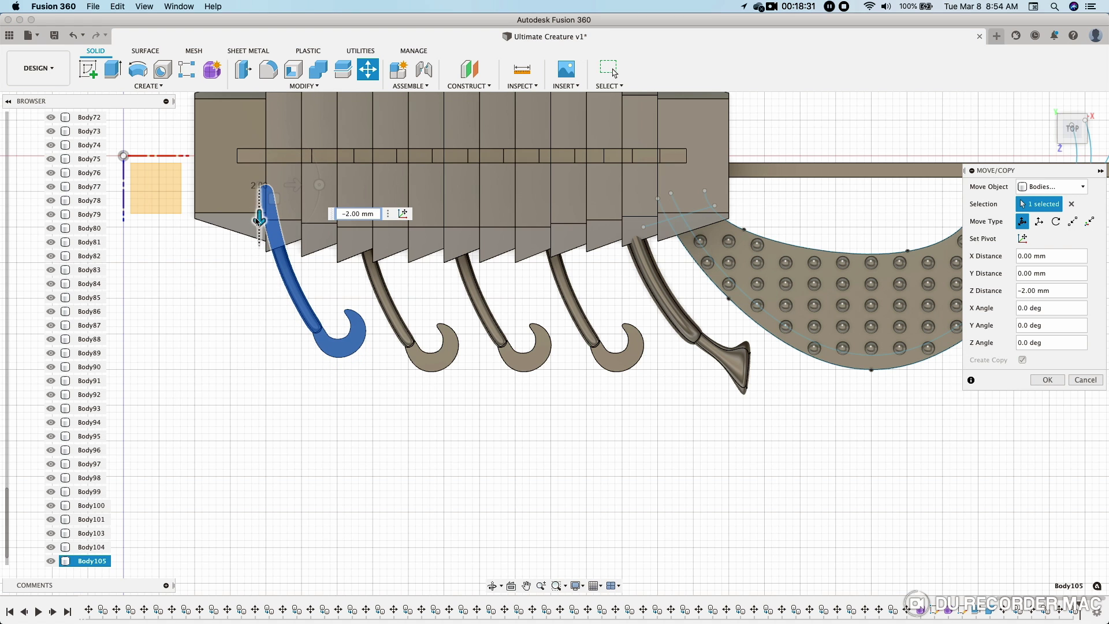
scroll(364, 293, "down", 1)
scroll(364, 292, "down", 1)
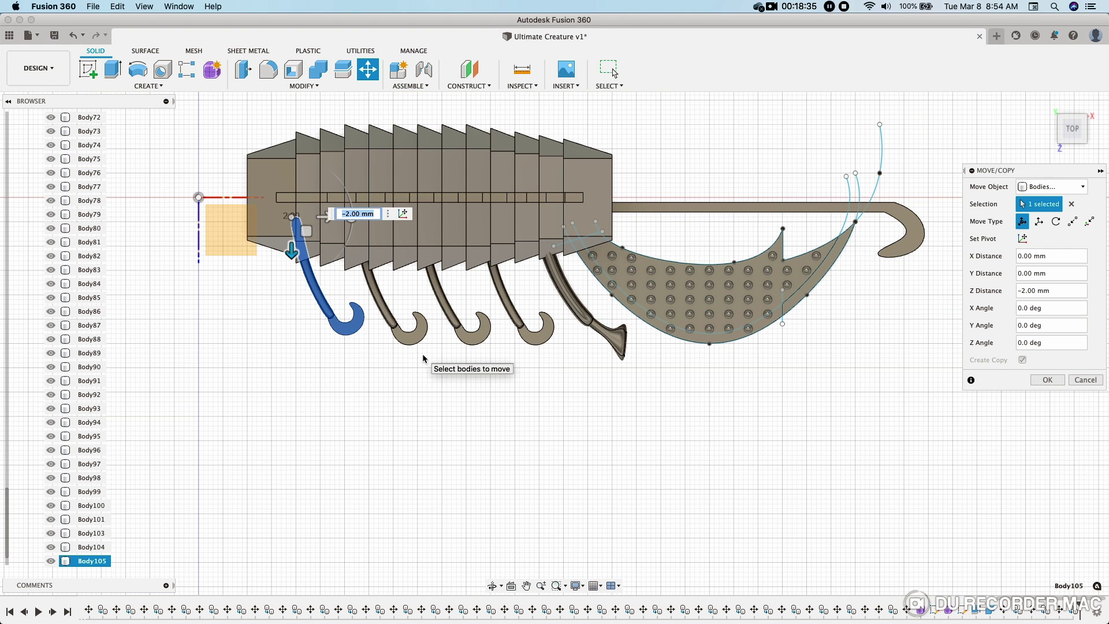
left_click(1085, 380)
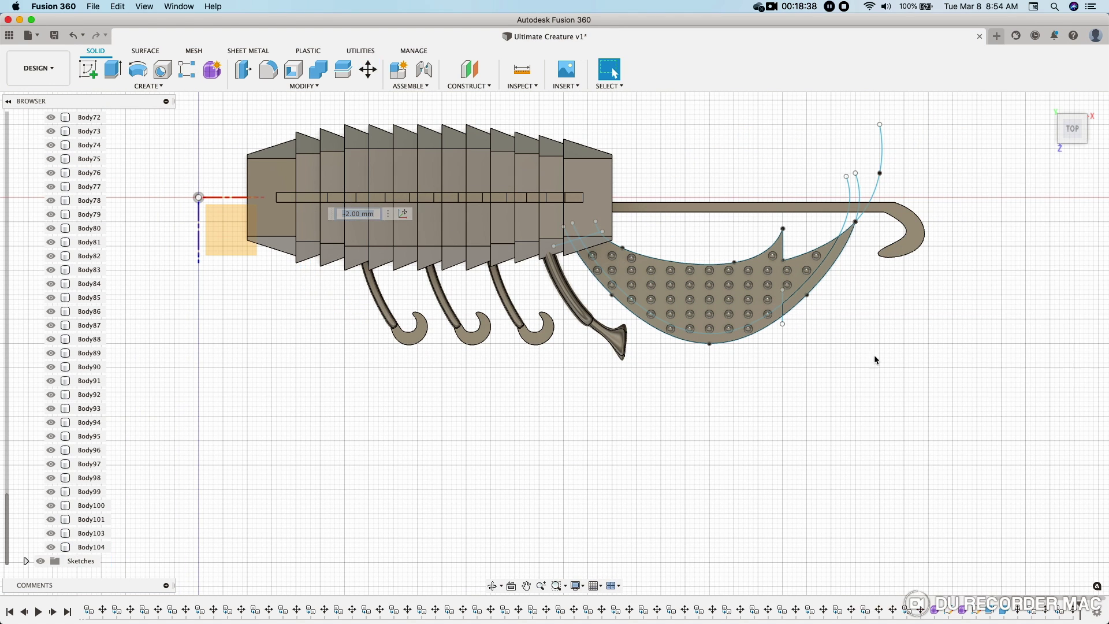
- Slide the front hook leg 6 mm left and the second hook leg 3 mm left
left_click(96, 547)
left_click(368, 70)
left_click_drag(390, 227, 362, 227)
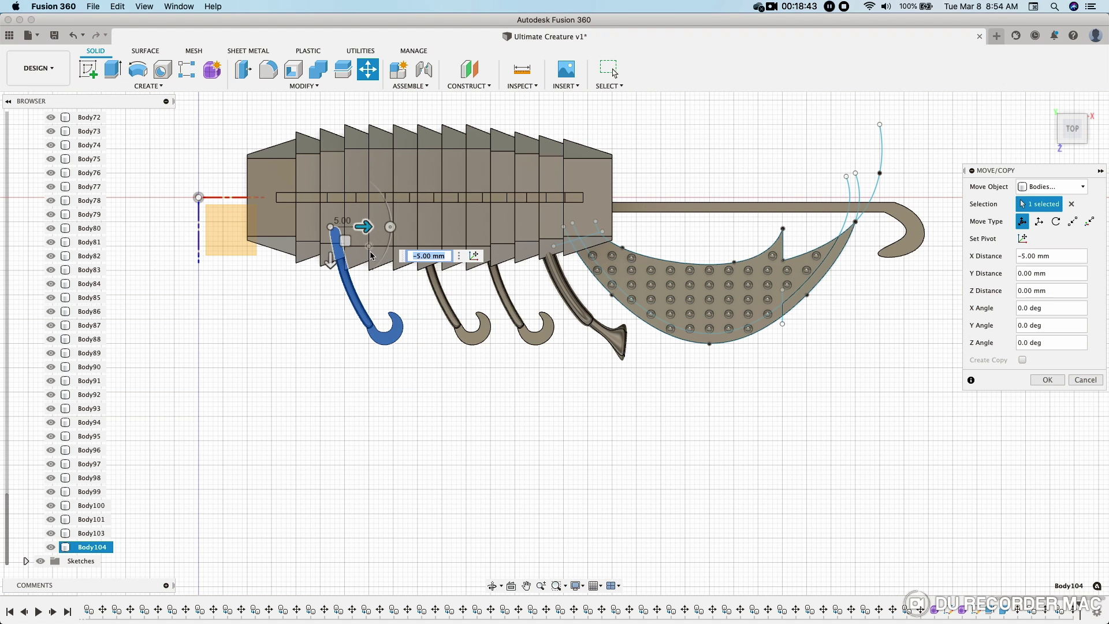
type("-6")
left_click(1047, 380)
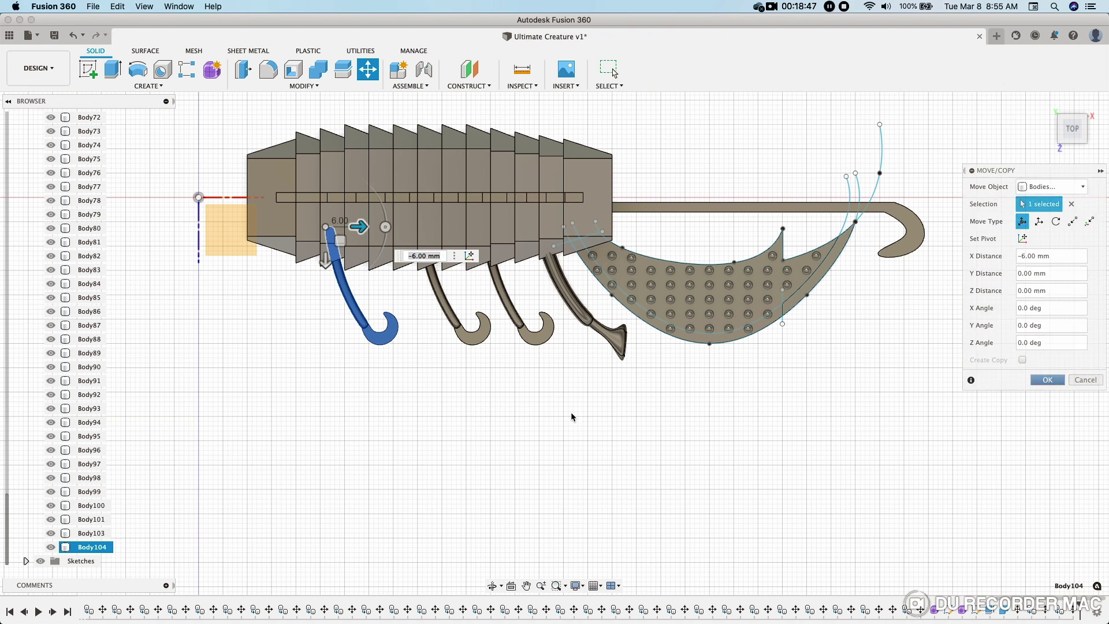
left_click(93, 533)
left_click(368, 69)
left_click_drag(453, 227, 438, 229)
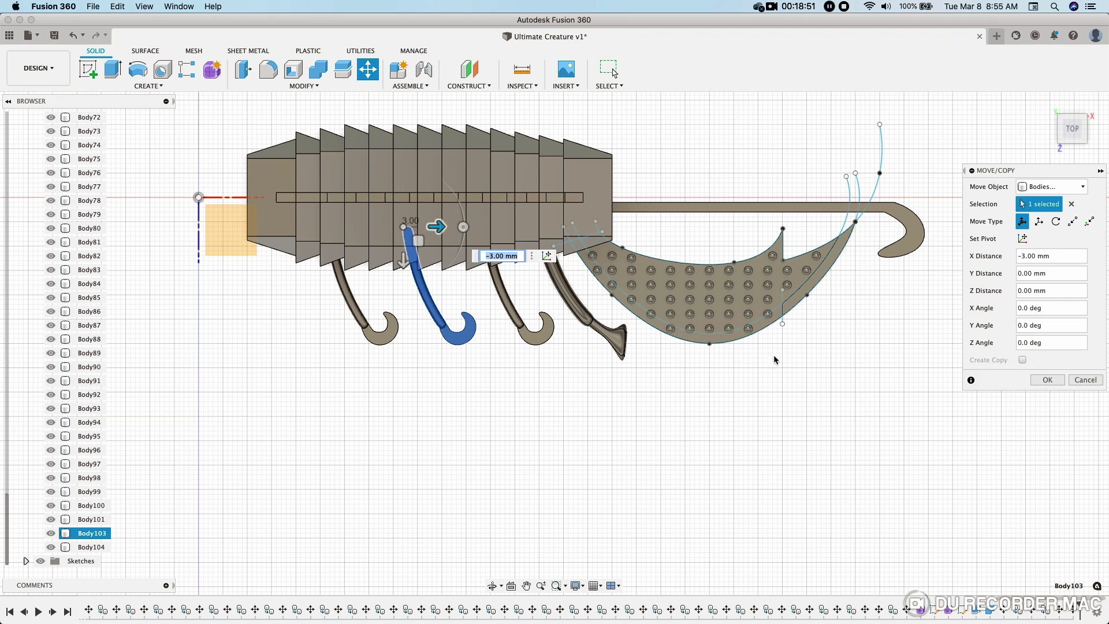
left_click(1048, 381)
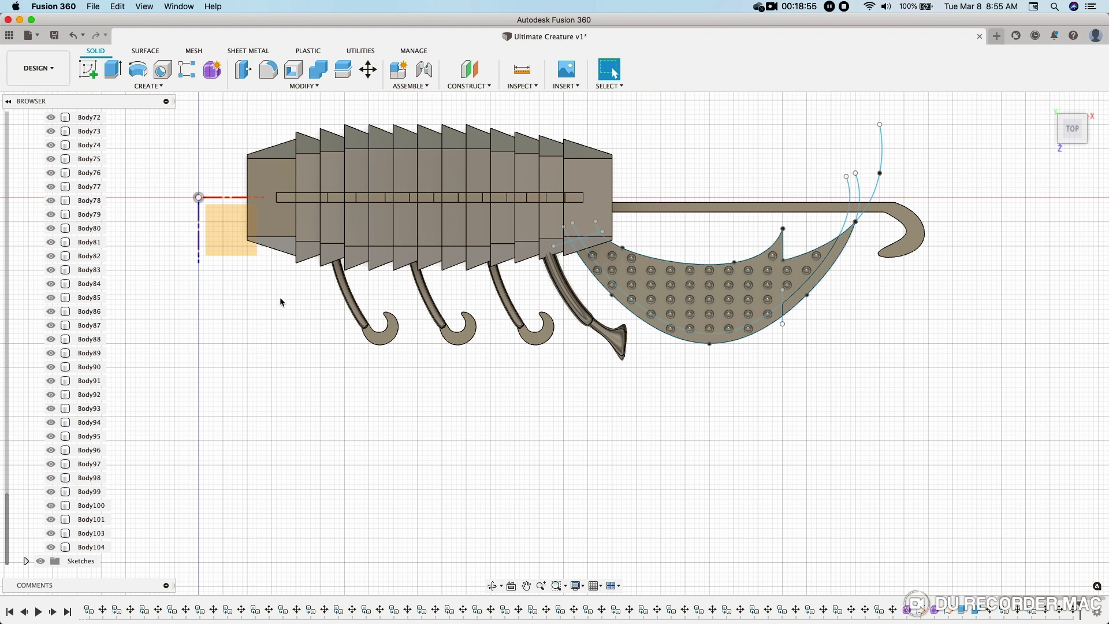
- Sketch a straight spline path for the antenna on the top plane
left_click(92, 69)
left_click(236, 226)
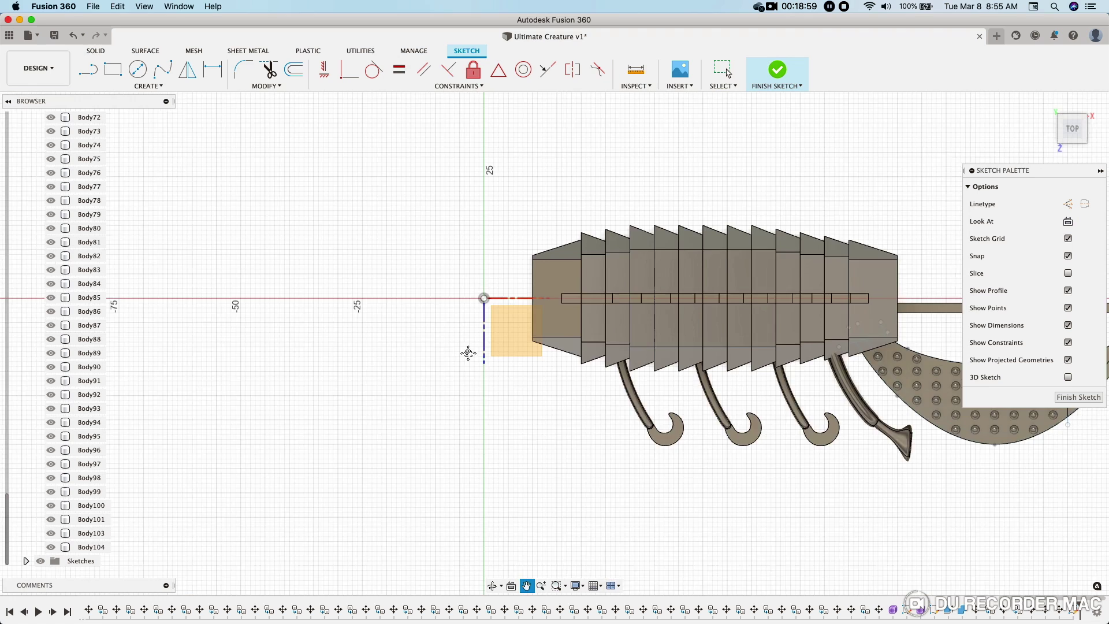
left_click(163, 69)
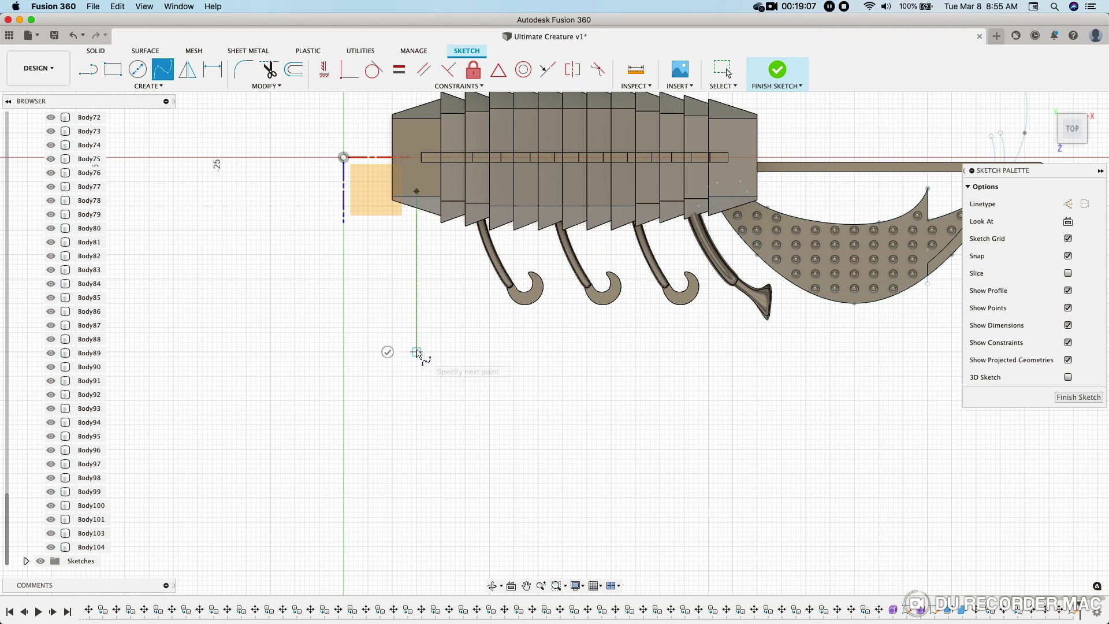
left_click(777, 70)
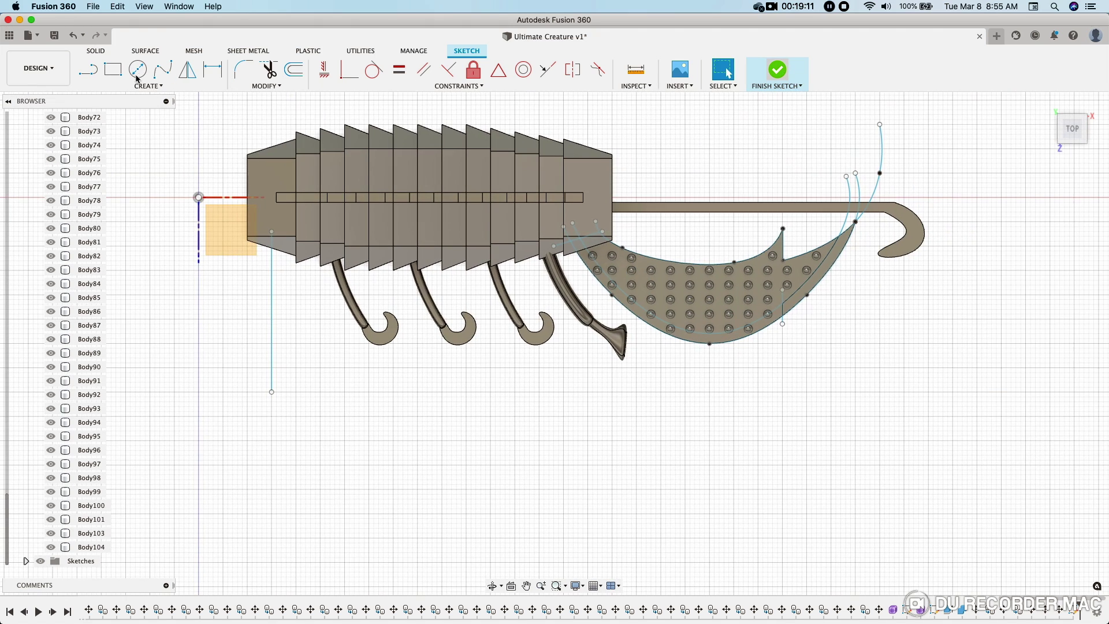
- Build a 2 mm open-ended pipe along the spline as the antenna stalk
left_click(214, 74)
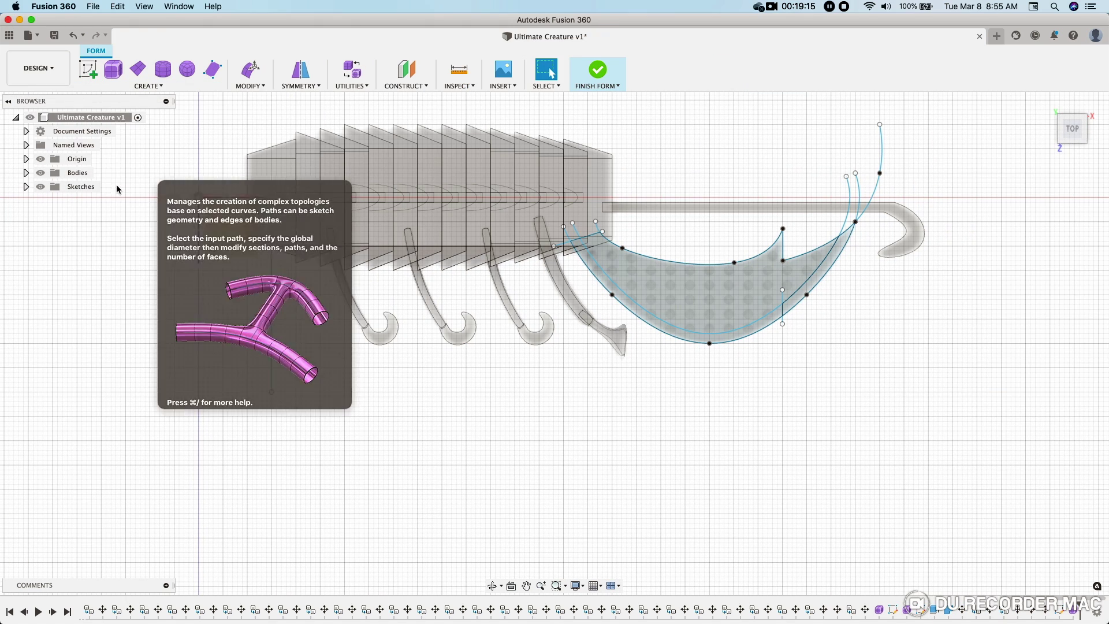
left_click(92, 183)
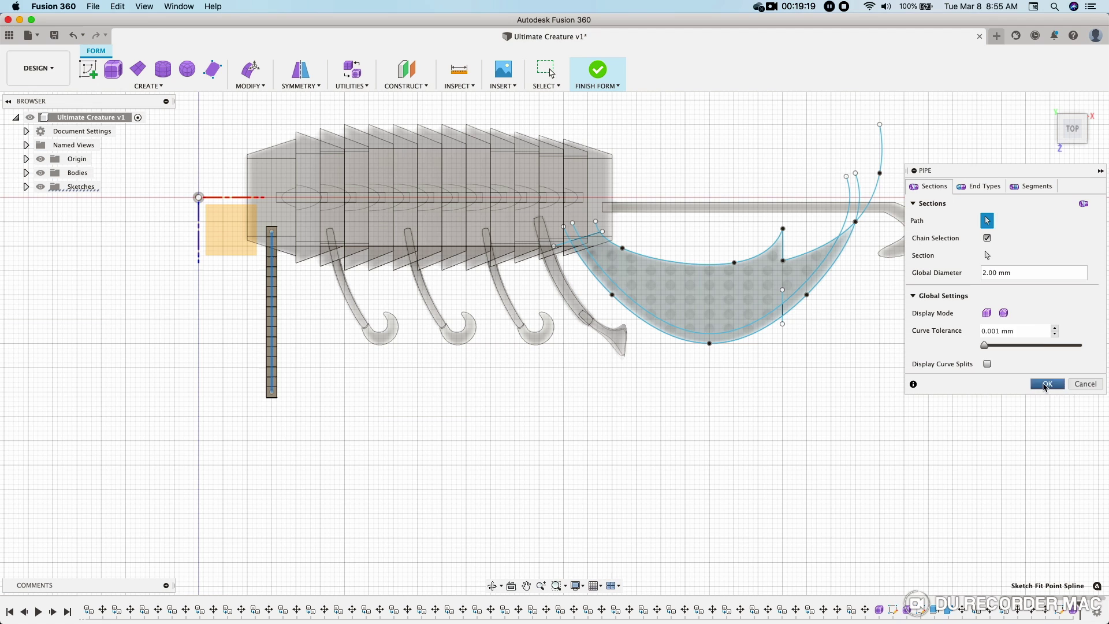
left_click(978, 186)
left_click(1007, 238)
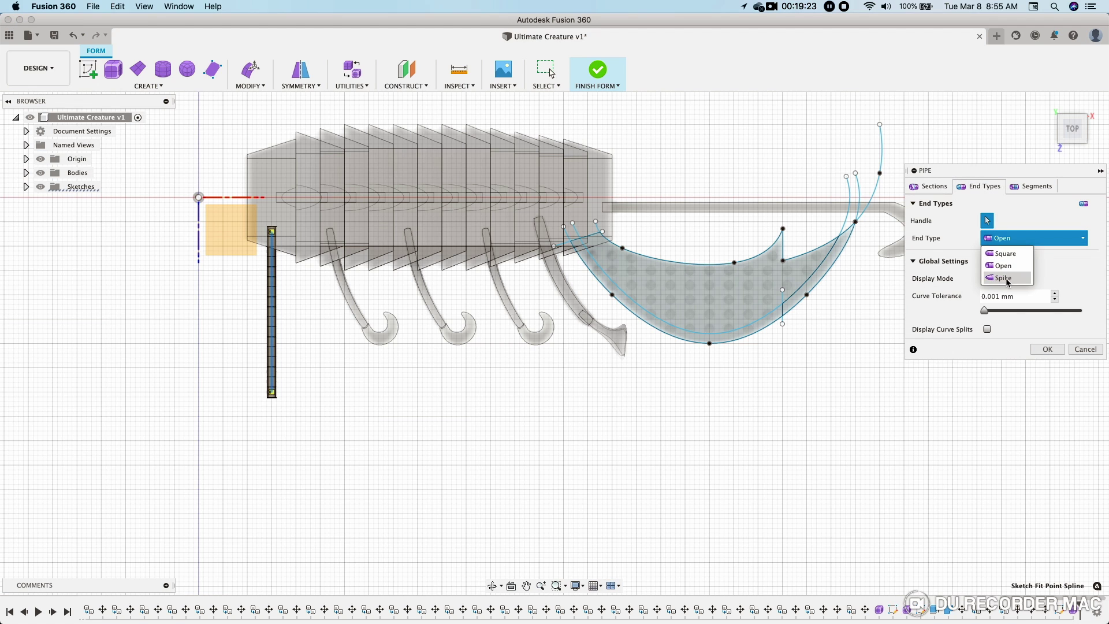
left_click(1012, 265)
left_click(1031, 186)
left_click(1043, 366)
scroll(354, 421, "up", 3)
mouse_move(354, 420)
middle_mouse_down("shift")
mouse_move(359, 364)
mouse_move(353, 391)
middle_mouse_up("shift")
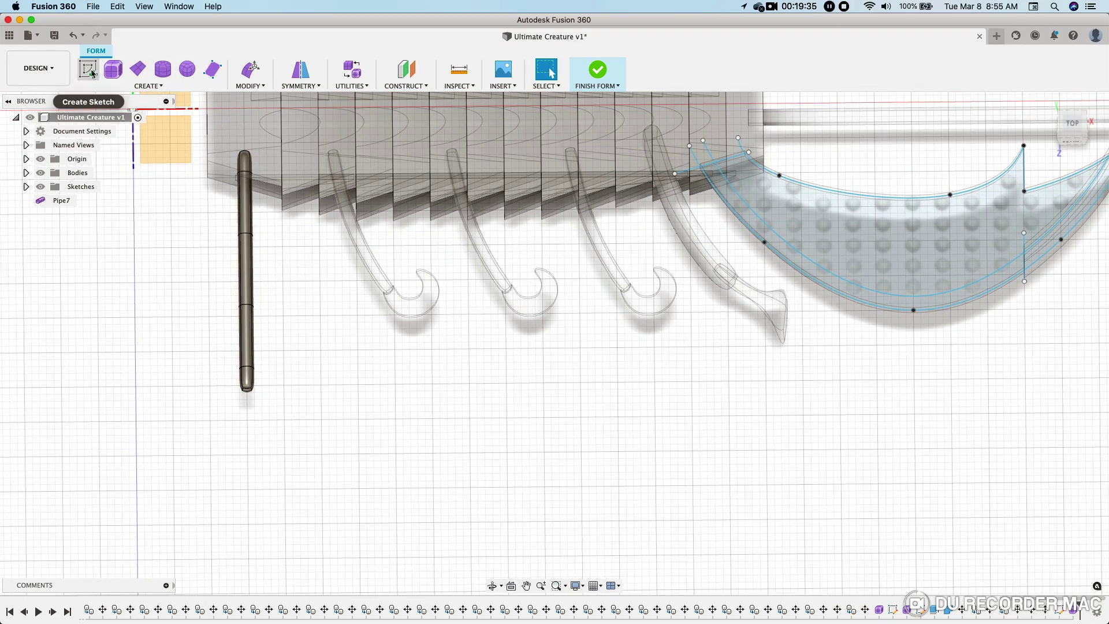
middle_click_drag(462, 271, 458, 299, "shift")
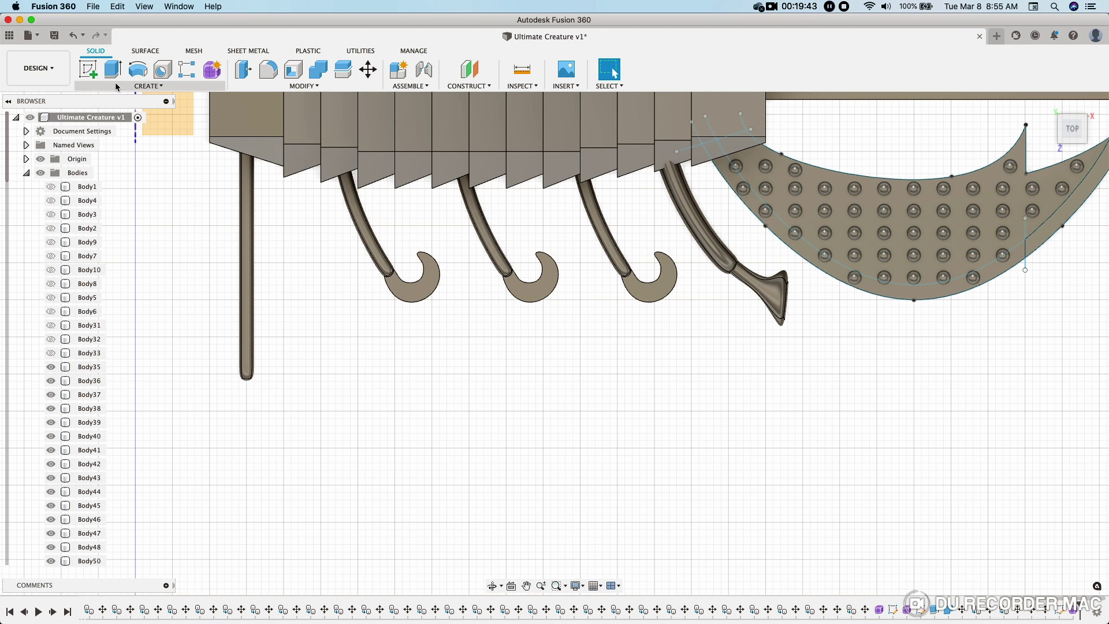
- Finish the form and sketch a circle on the top plane around the rod's lower tip
left_click(148, 85)
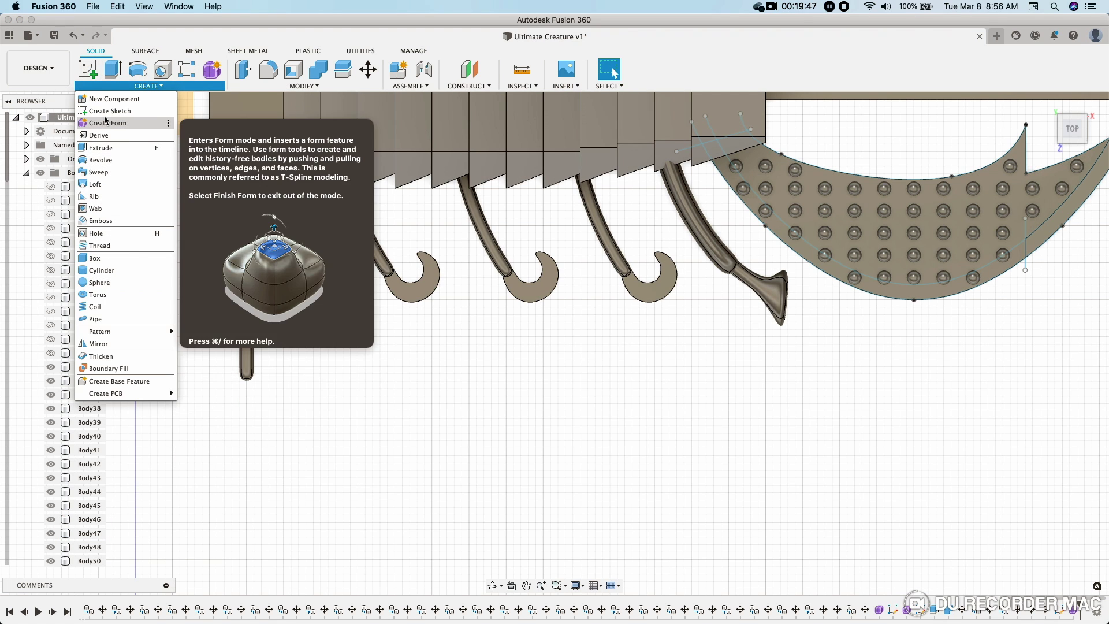
left_click(94, 75)
left_click(171, 115)
left_click(138, 69)
scroll(321, 364, "up", 3)
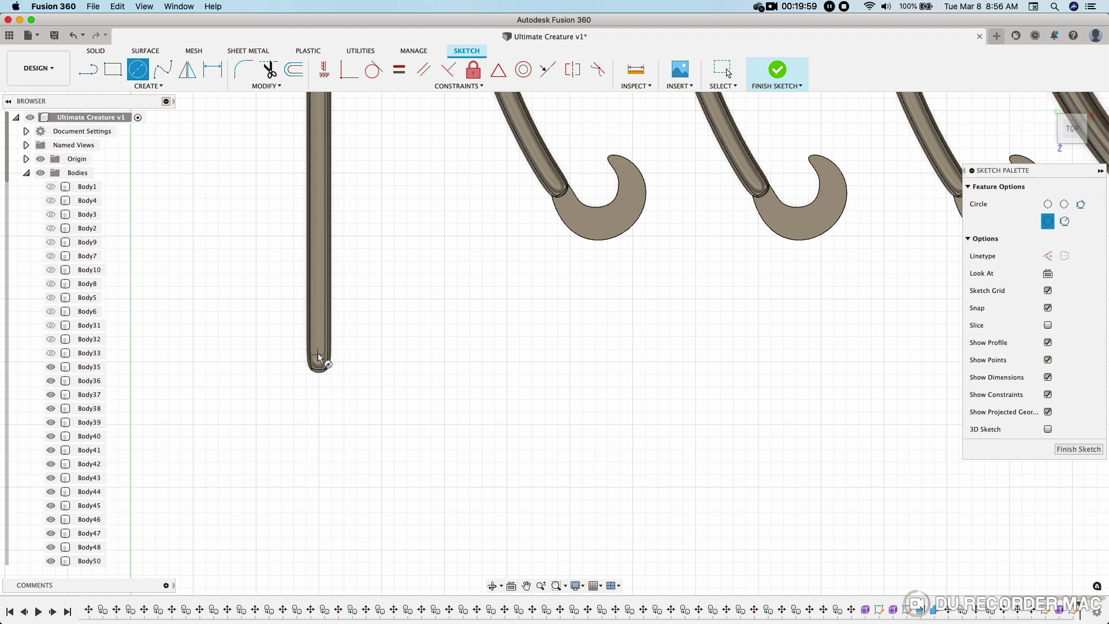
left_click(319, 363)
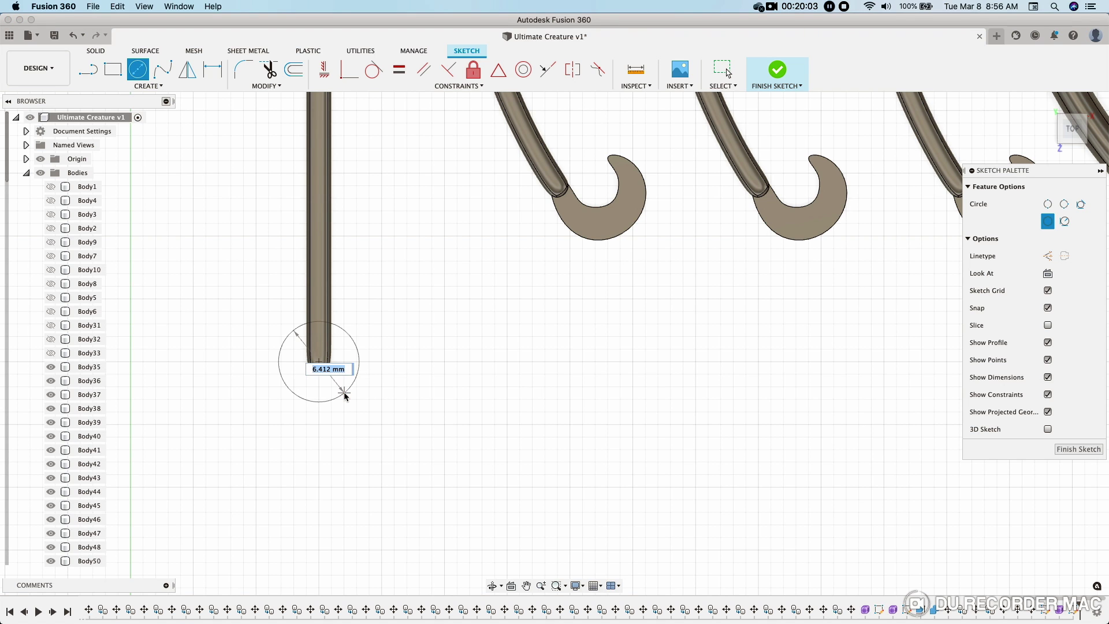
left_click(349, 398)
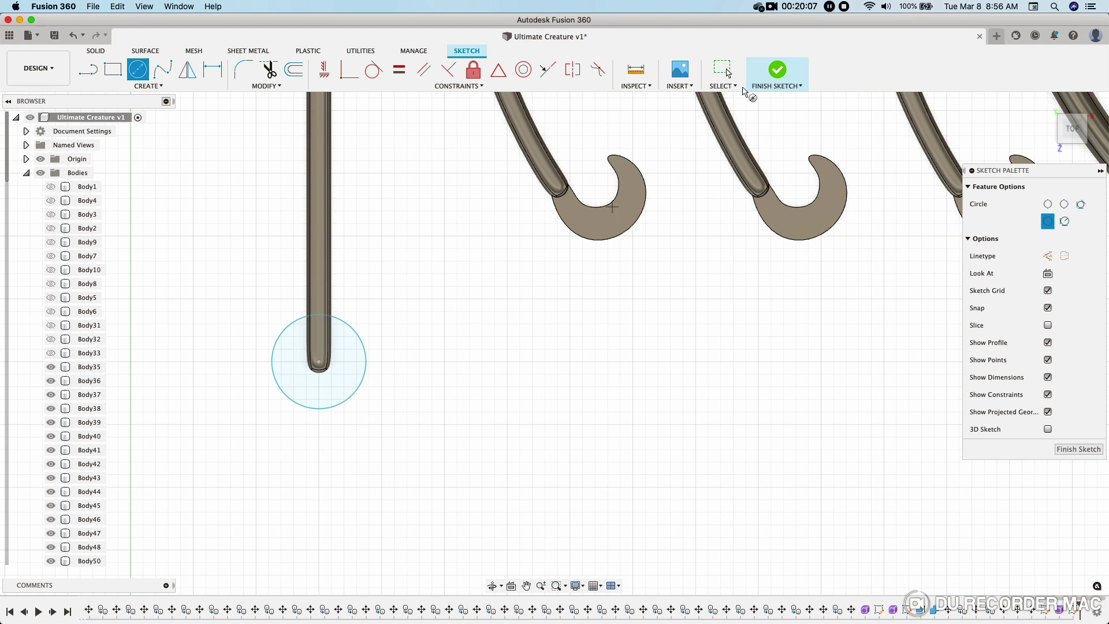
left_click(751, 86)
- Cancel the trial sphere, undo the circle sketch, and return to form modelling
left_click(188, 86)
left_click(99, 148)
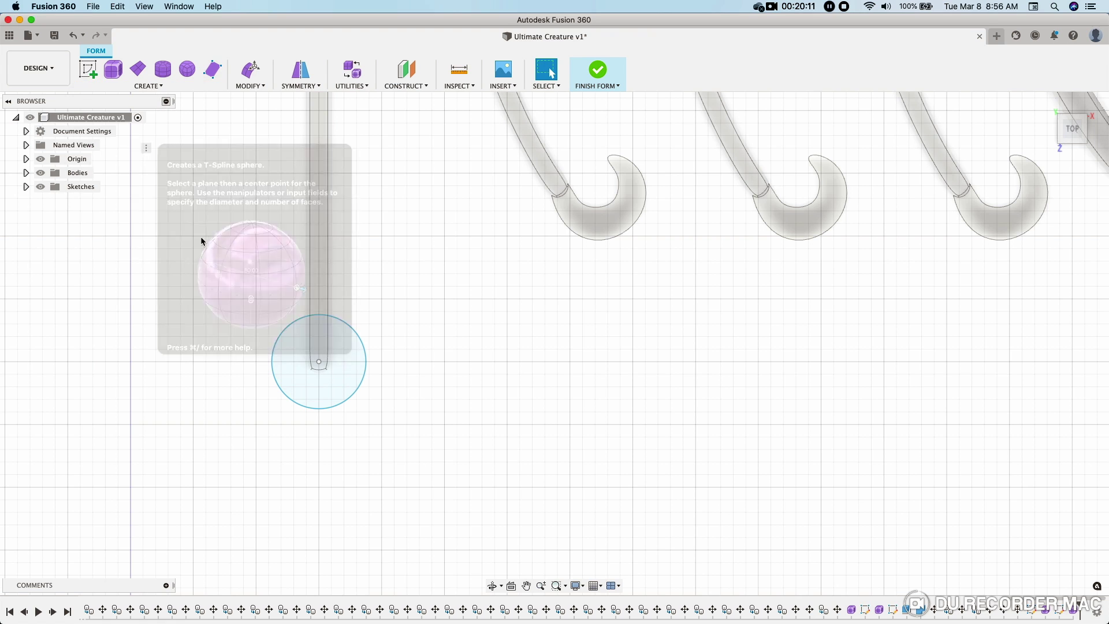
left_click(72, 35)
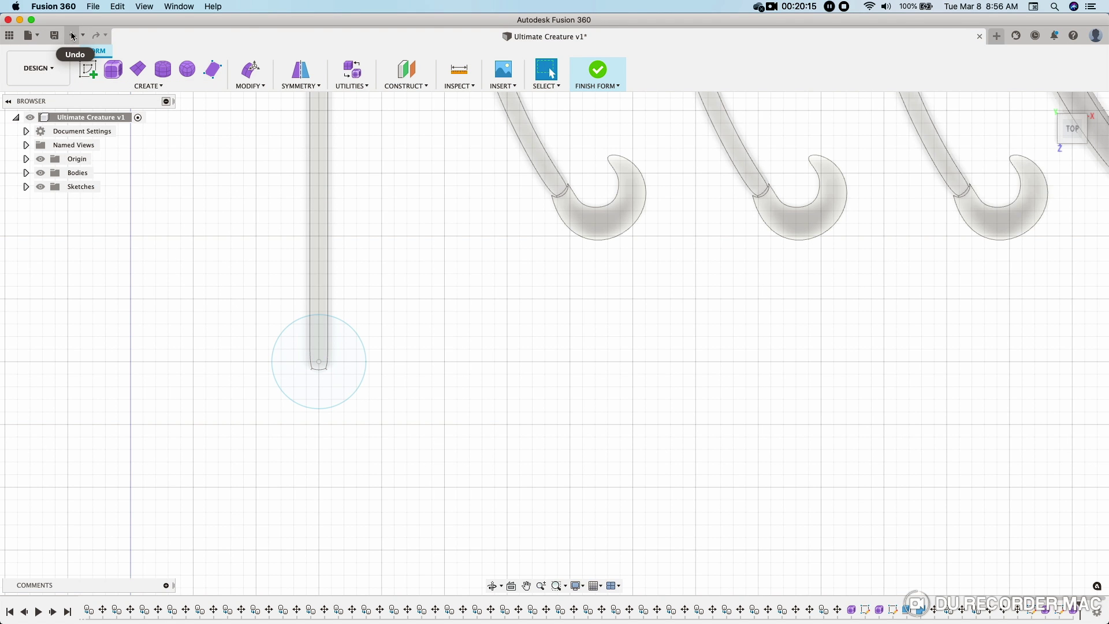
left_click(75, 36)
left_click(73, 35)
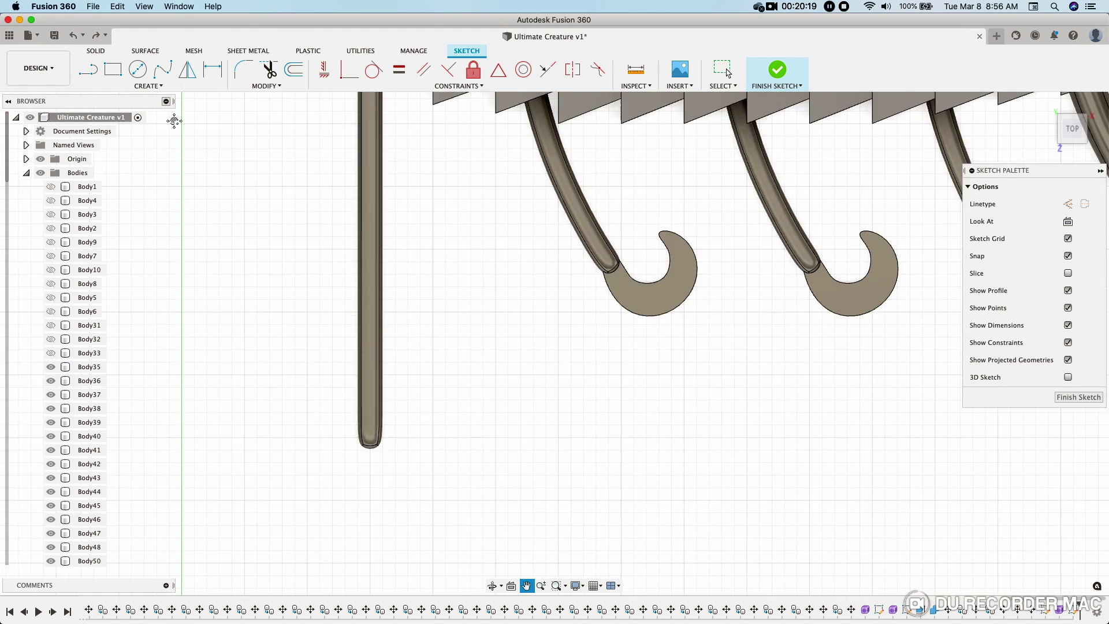
left_click(73, 35)
left_click(171, 88)
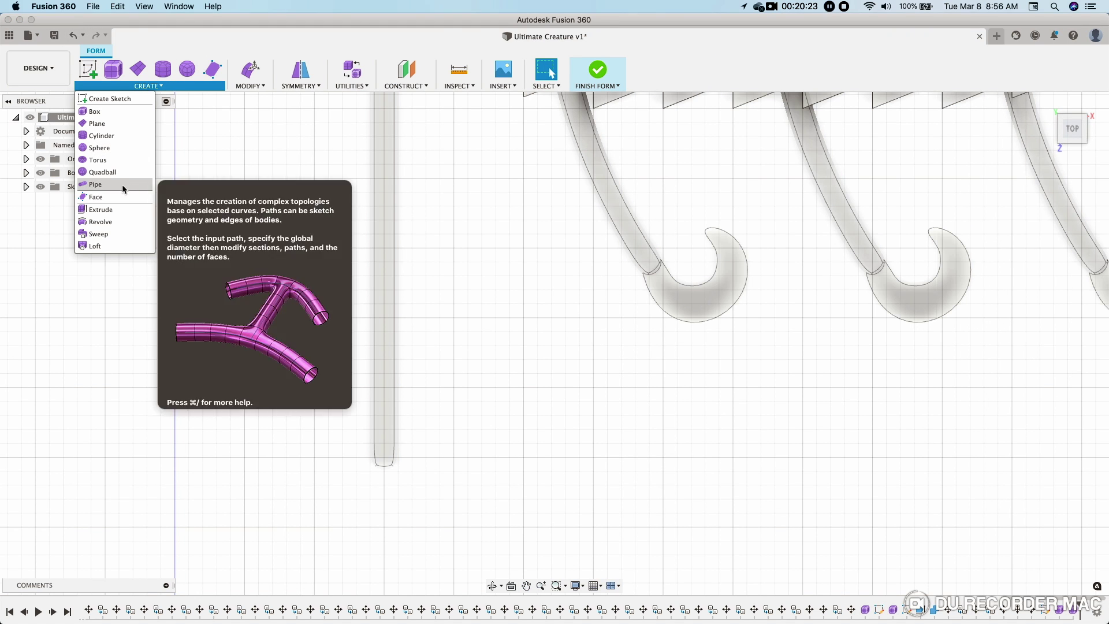
- Choose the Quadball form shape after briefly switching to Sphere
left_click(121, 173)
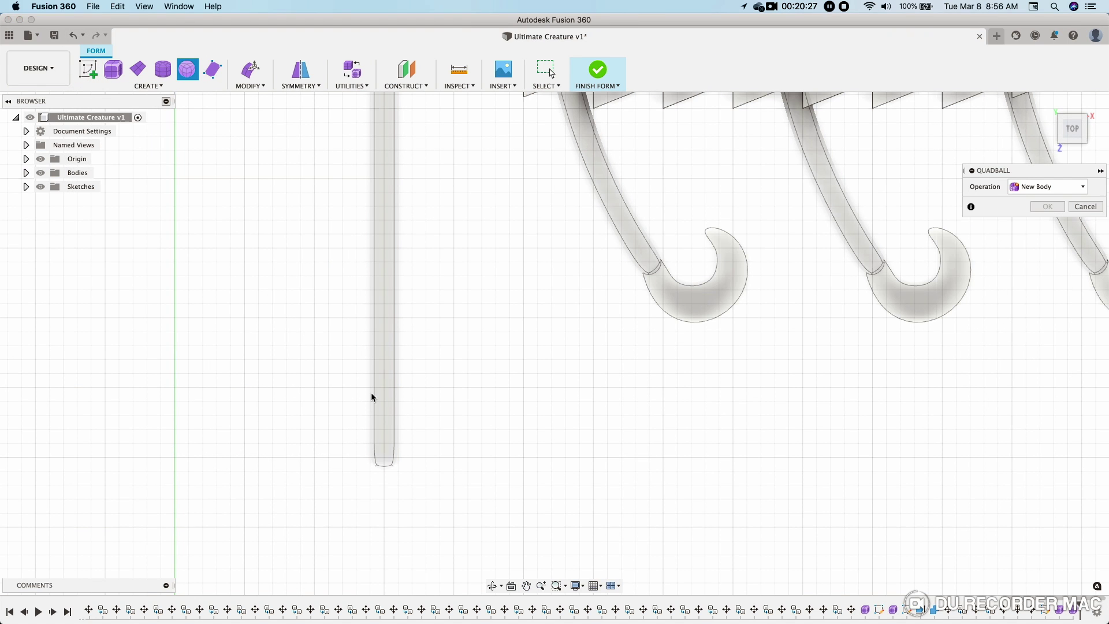
left_click(148, 85)
left_click(114, 163)
scroll(606, 390, "up", 2)
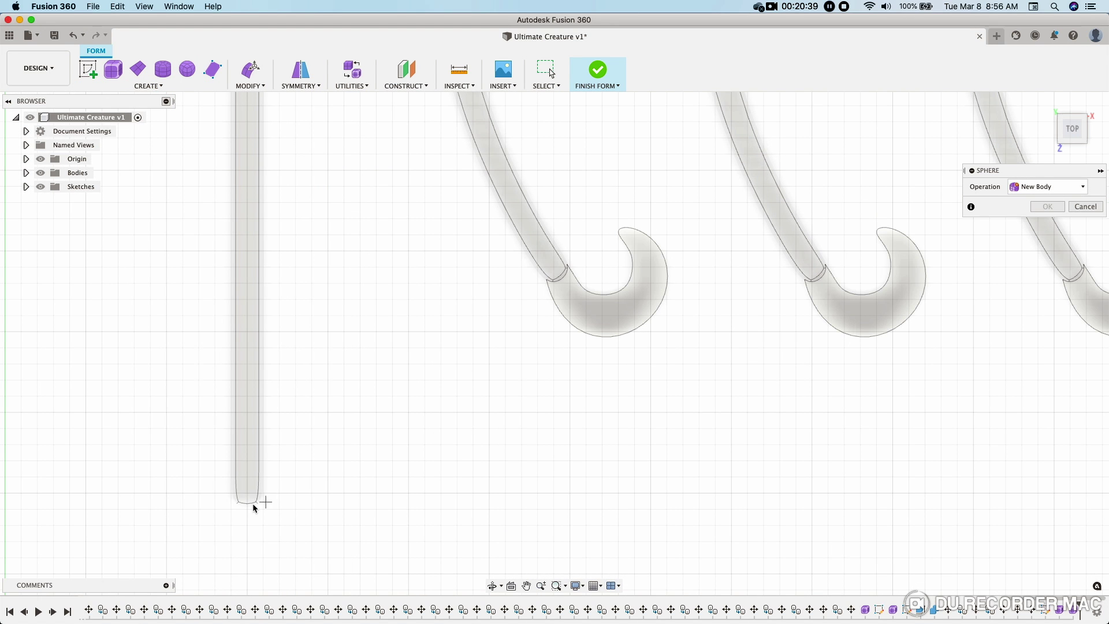
left_click(149, 86)
left_click(120, 172)
- Place a 7 mm quadball at the rod's lower end
left_click(247, 494)
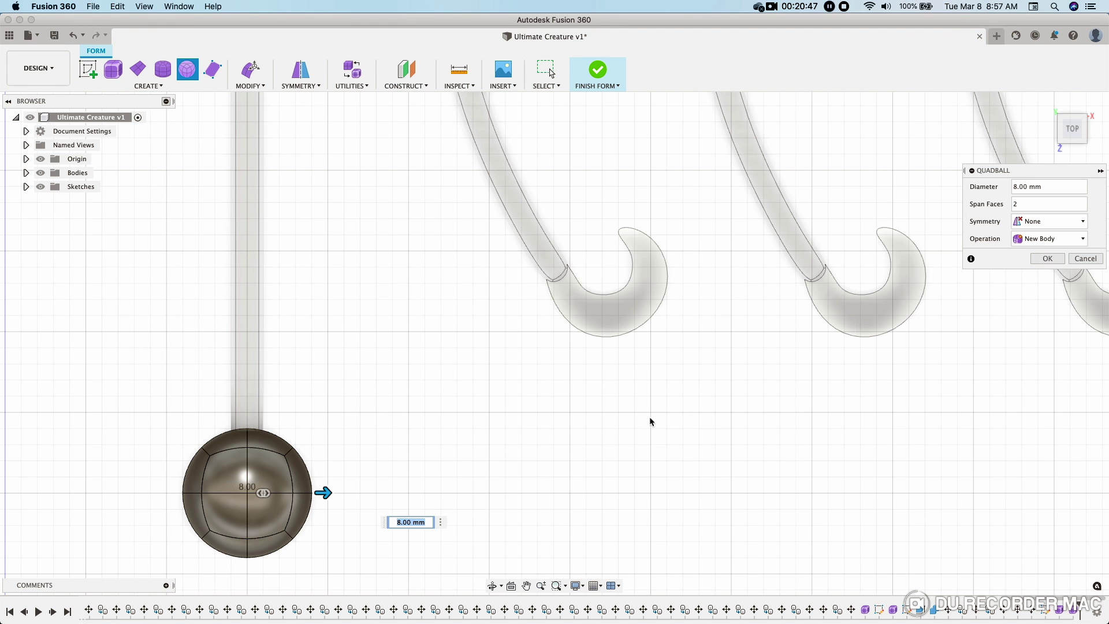
scroll(664, 419, "down", 3)
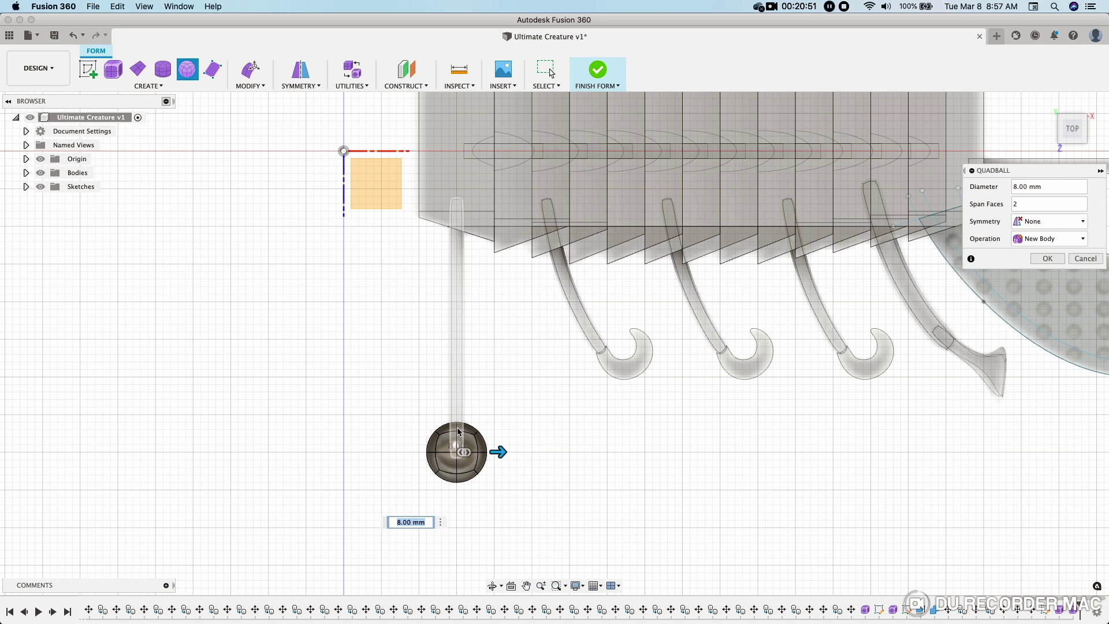
type("6")
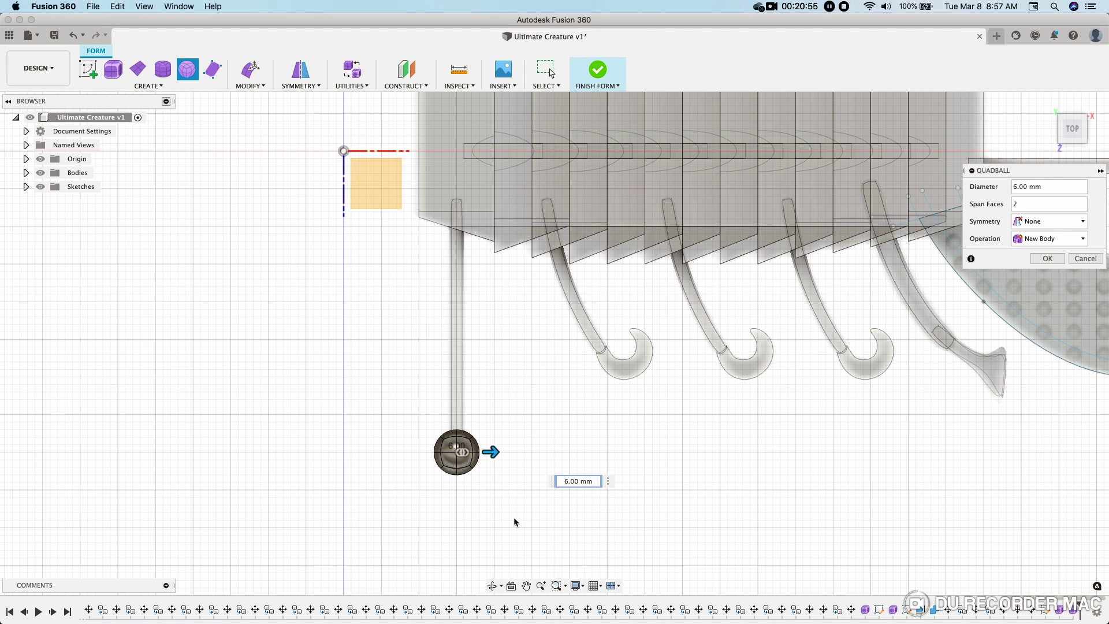
key("BackSpace")
type("7")
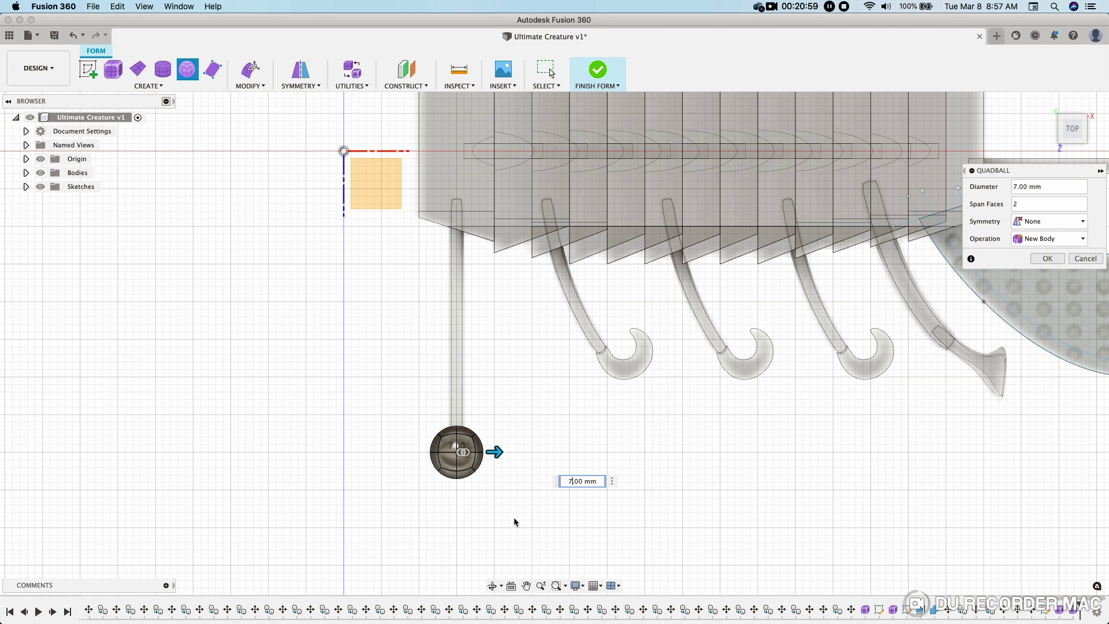
left_click(1043, 259)
left_click(250, 70)
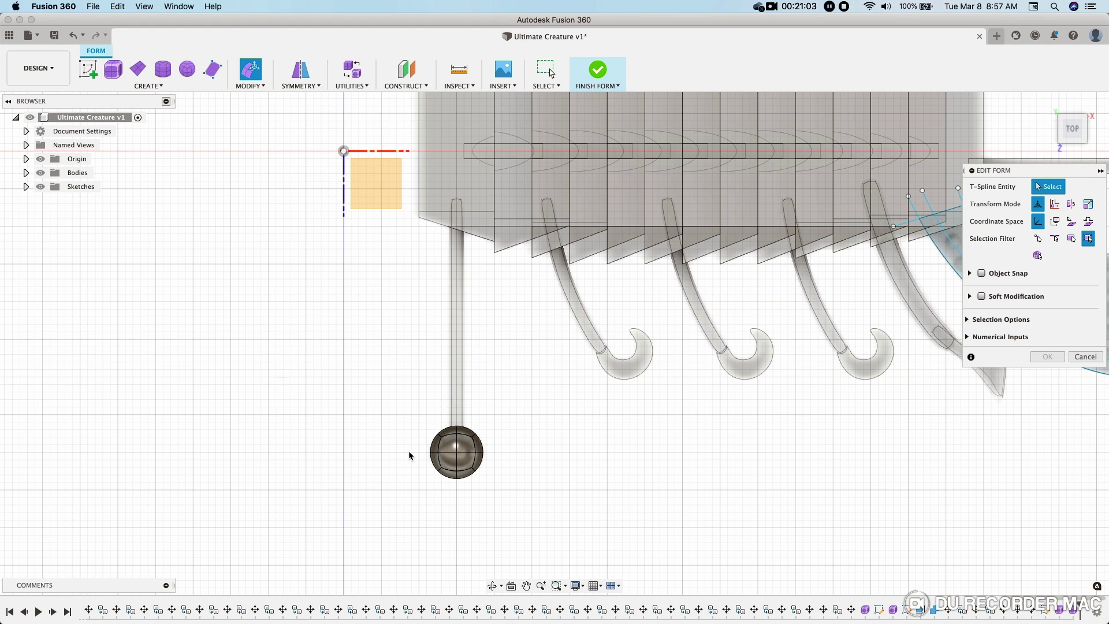
scroll(398, 411, "up", 5)
- Apply internal mirror symmetry to the ball across its top-bottom and left-right faces
left_click(300, 72)
left_click(317, 101)
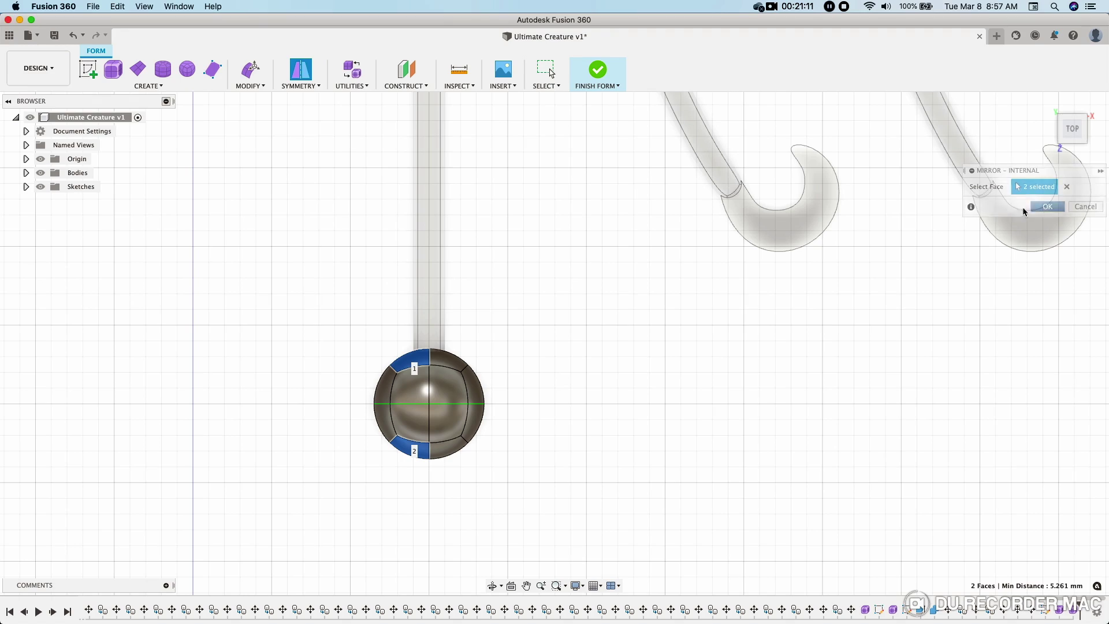
left_click(1047, 206)
left_click(300, 72)
left_click(318, 101)
left_click(384, 393)
left_click(474, 392)
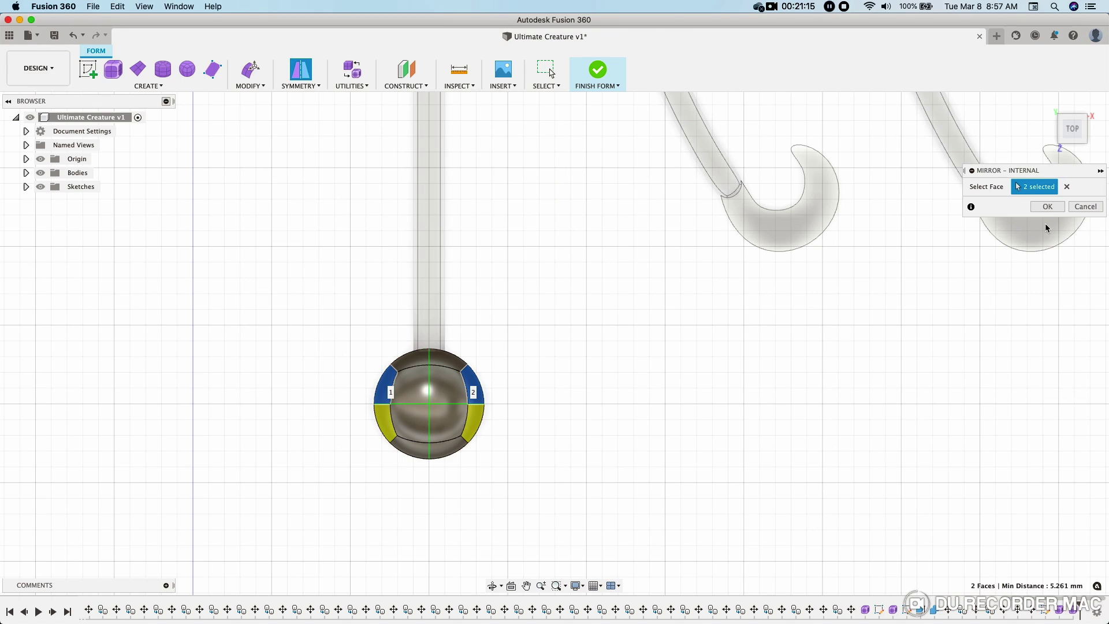
left_click(1046, 207)
- From the right-side view, add another internal mirror on the sphere
middle_click_drag(601, 424, 530, 366, "shift")
left_click(1074, 123)
left_click(300, 73)
left_click(318, 94)
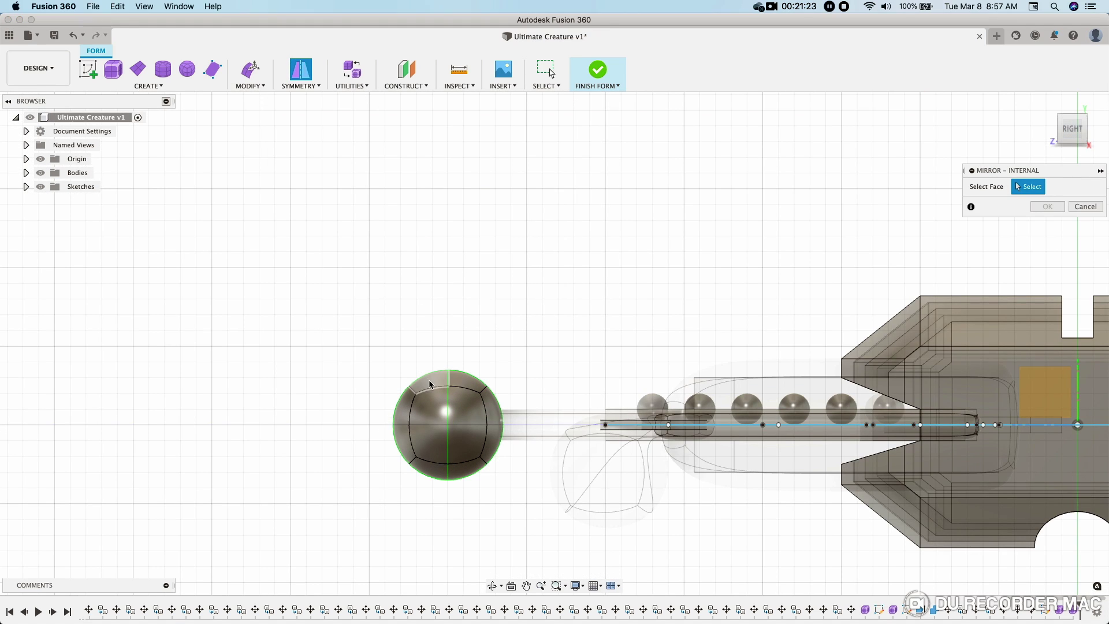
left_click(435, 475)
left_click(1047, 207)
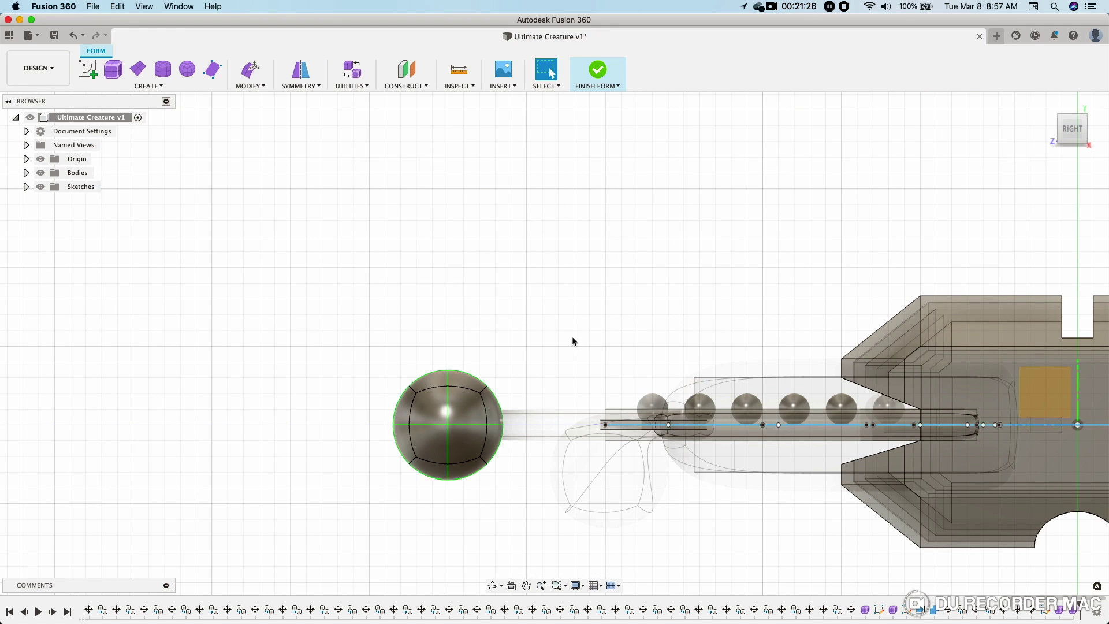
- In Edit Form, widen the sphere by pulling its right vertex and lower-right edge outward
left_click(250, 70)
scroll(503, 432, "up", 2)
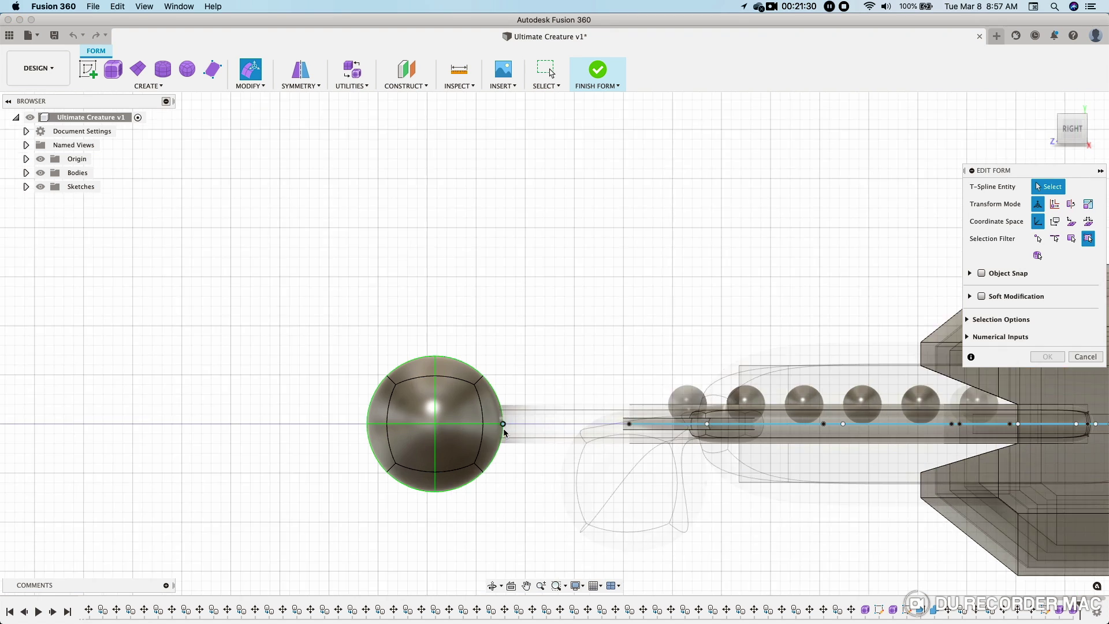
scroll(503, 432, "up", 2)
left_click(502, 417)
left_click_drag(522, 416, 567, 421)
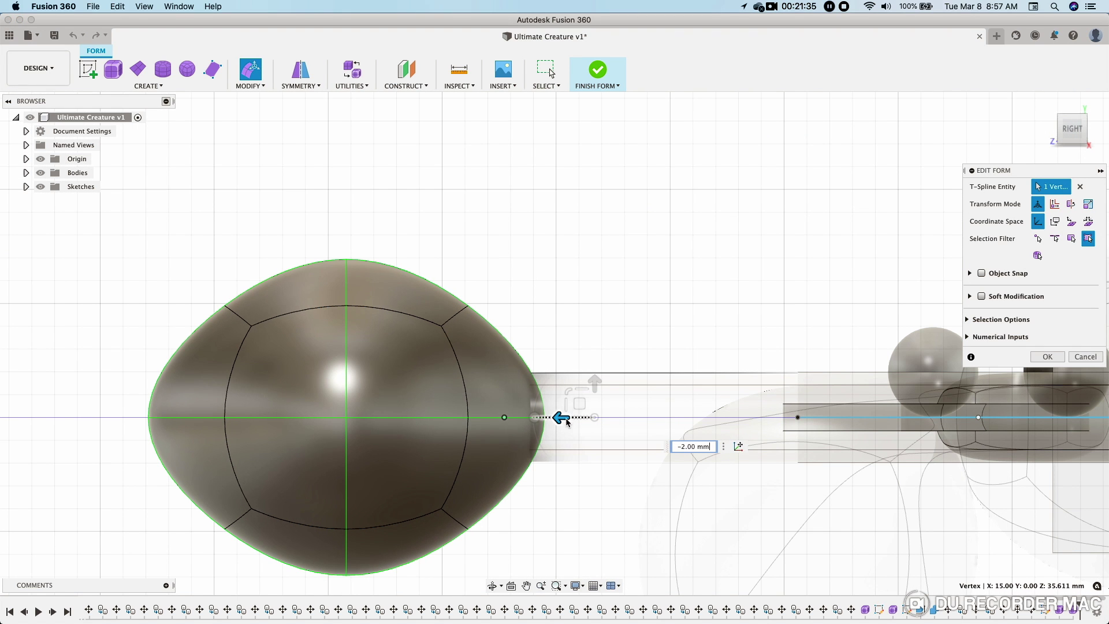
left_click(469, 518)
left_click_drag(442, 519, 448, 520)
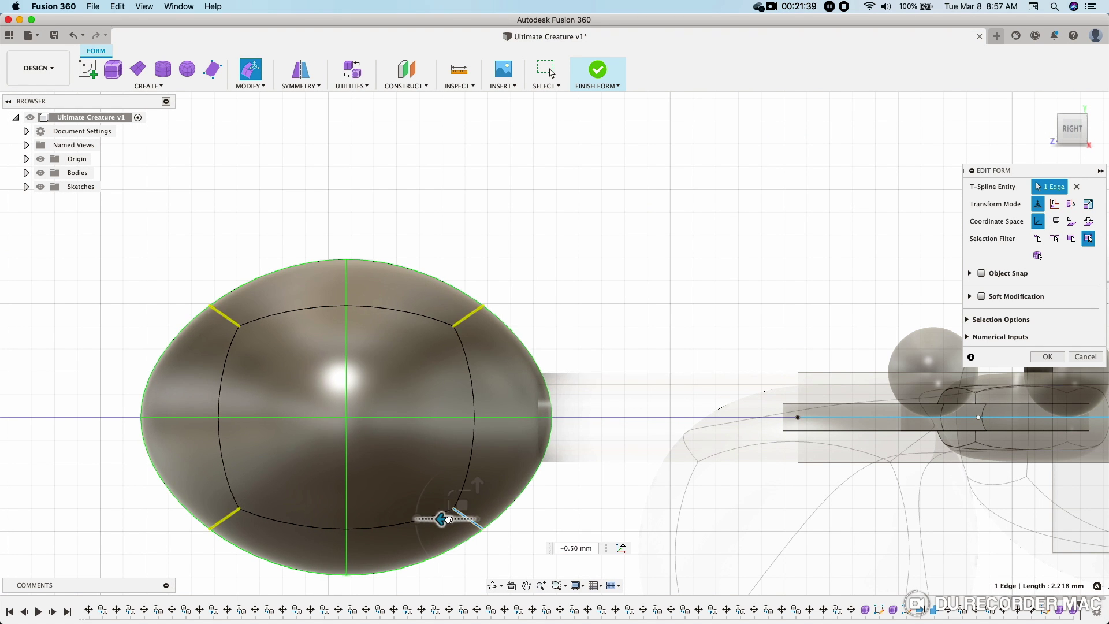
left_click(73, 35)
left_click_drag(427, 519, 451, 522)
left_click(517, 417)
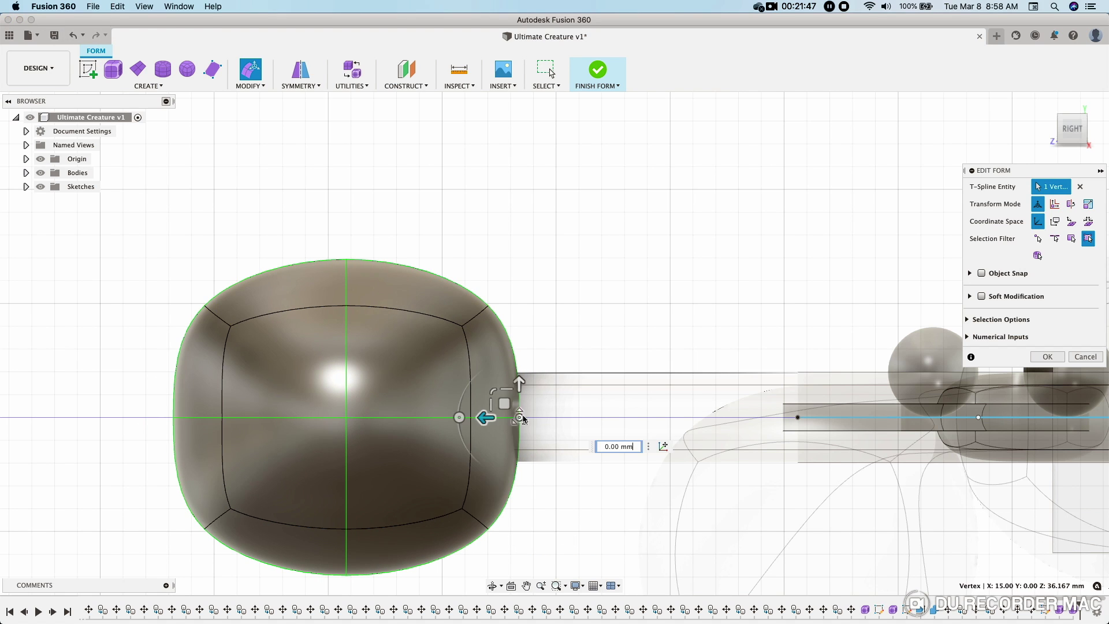
left_click_drag(497, 417, 527, 423)
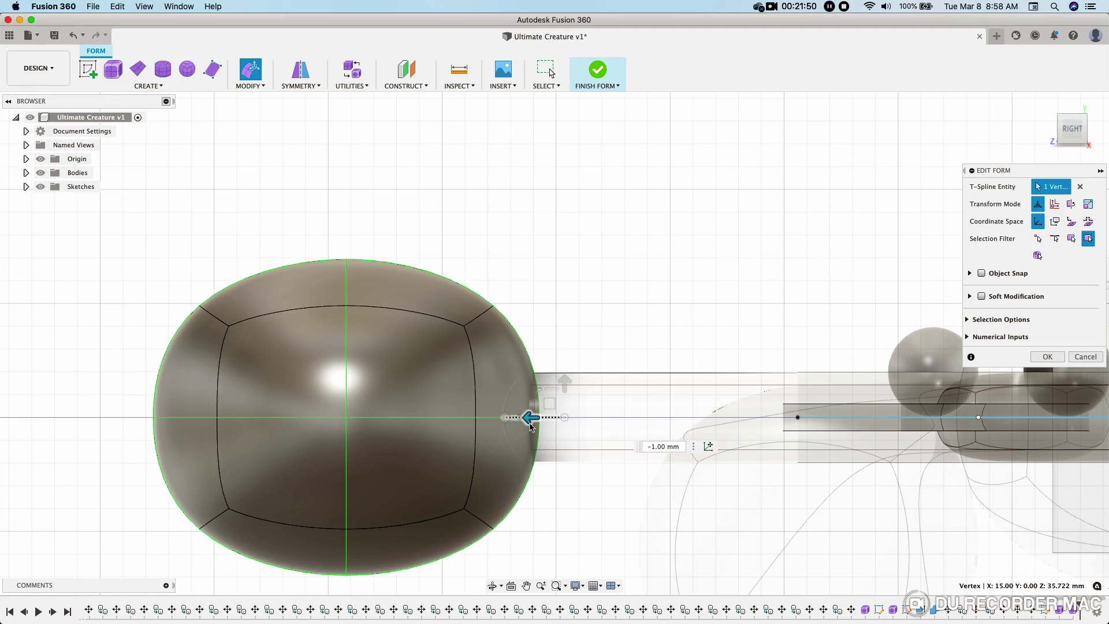
- Lower the sphere's top vertex and push a lower vertex leftward to flatten it
scroll(528, 525, "down", 5)
mouse_move(527, 525)
middle_mouse_down("shift")
mouse_move(620, 517)
mouse_move(682, 415)
mouse_move(654, 417)
middle_mouse_up("shift")
scroll(653, 418, "up", 5)
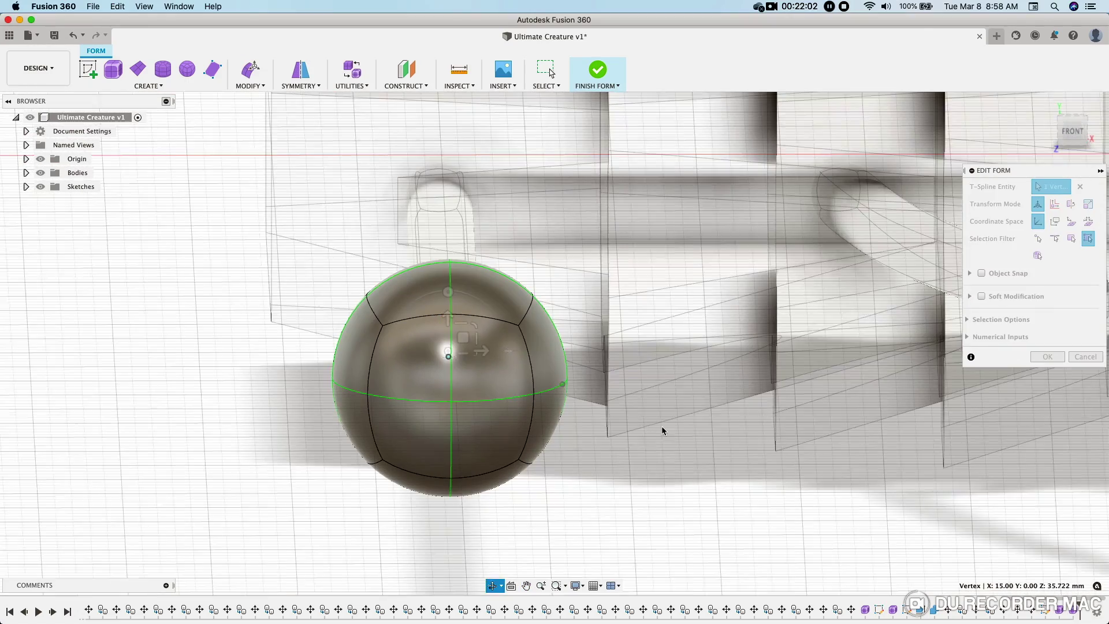
left_click(451, 264)
left_click_drag(450, 238, 450, 261)
mouse_move(460, 266)
middle_mouse_down("shift")
mouse_move(464, 400)
mouse_move(404, 405)
middle_mouse_up("shift")
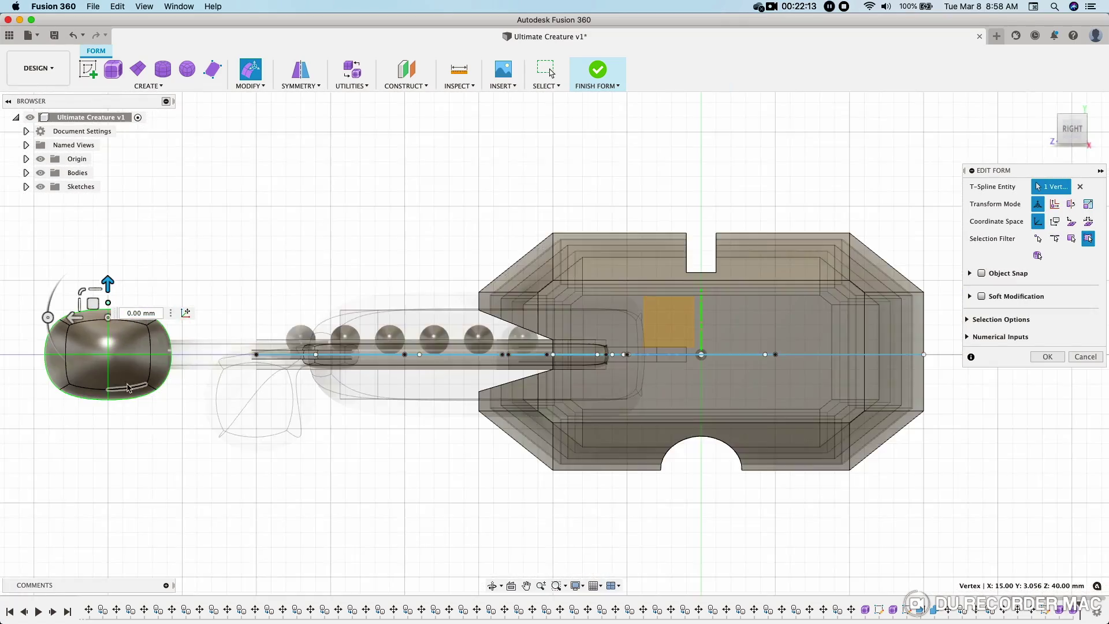
middle_click_drag(75, 450, 343, 412)
scroll(416, 360, "up", 4)
left_click(405, 349)
left_click_drag(388, 349, 356, 350)
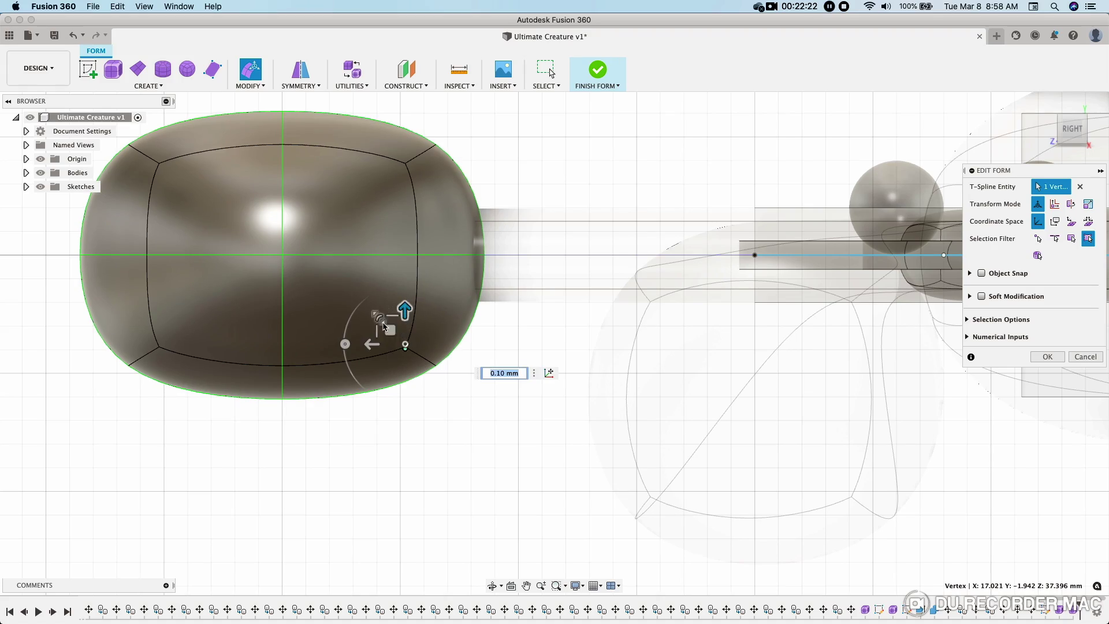
left_click_drag(368, 341, 350, 340)
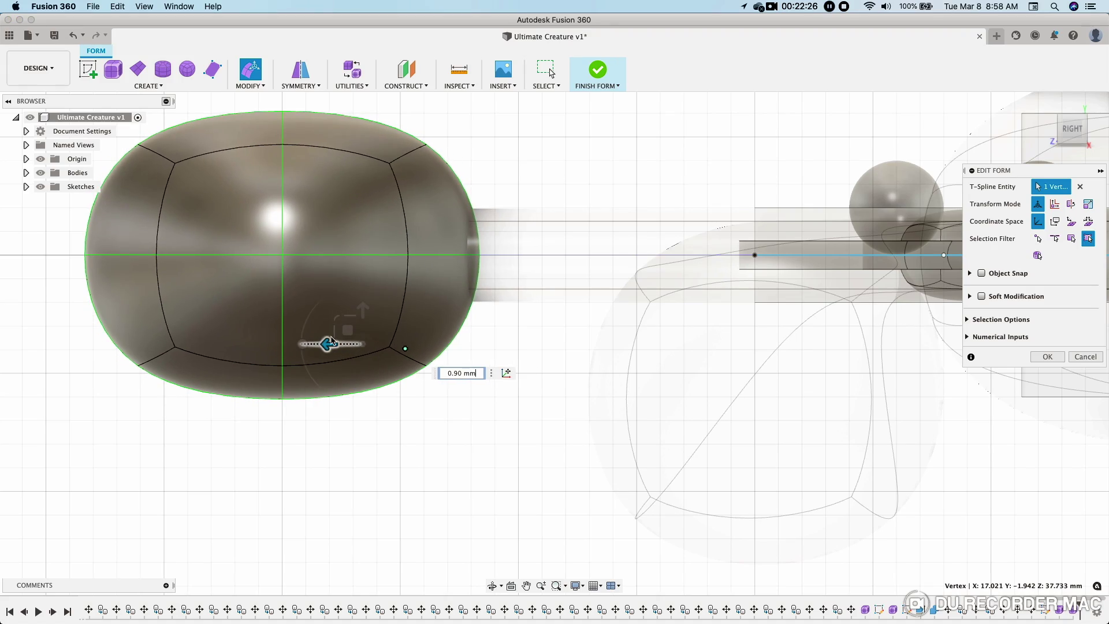
- Move the lower vertex 1.50 mm and lower the oval's top edge
scroll(243, 426, "down", 4)
mouse_move(243, 426)
middle_mouse_down("shift")
mouse_move(354, 425)
mouse_move(304, 436)
mouse_move(250, 493)
mouse_move(253, 512)
mouse_move(250, 426)
mouse_move(359, 366)
middle_mouse_up("shift")
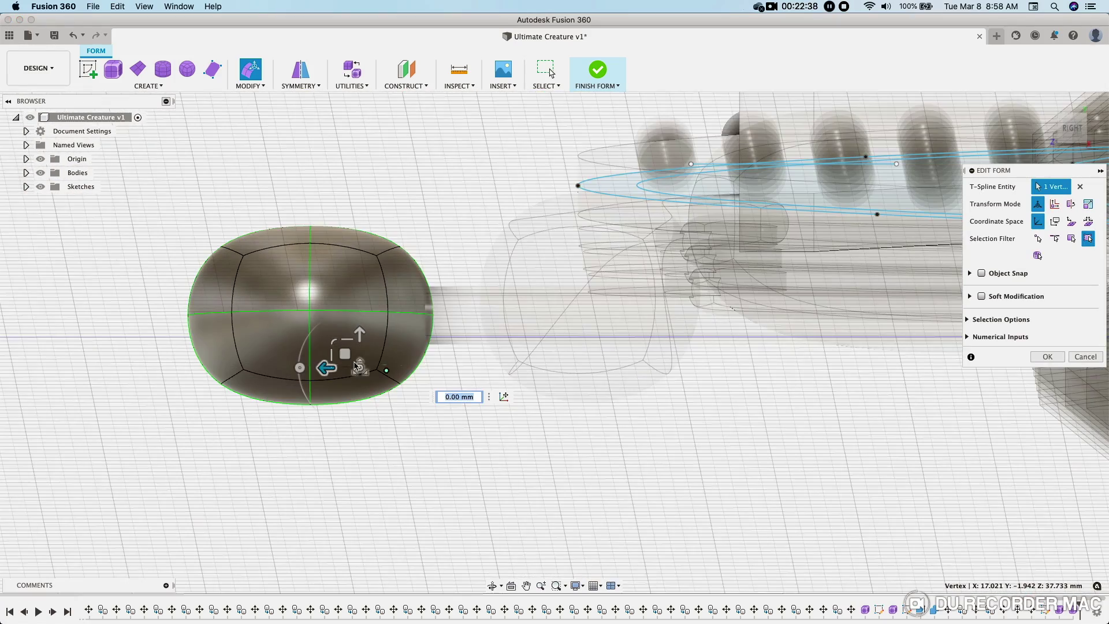
left_click(1069, 135)
scroll(321, 315, "up", 3)
left_click_drag(322, 315, 260, 315)
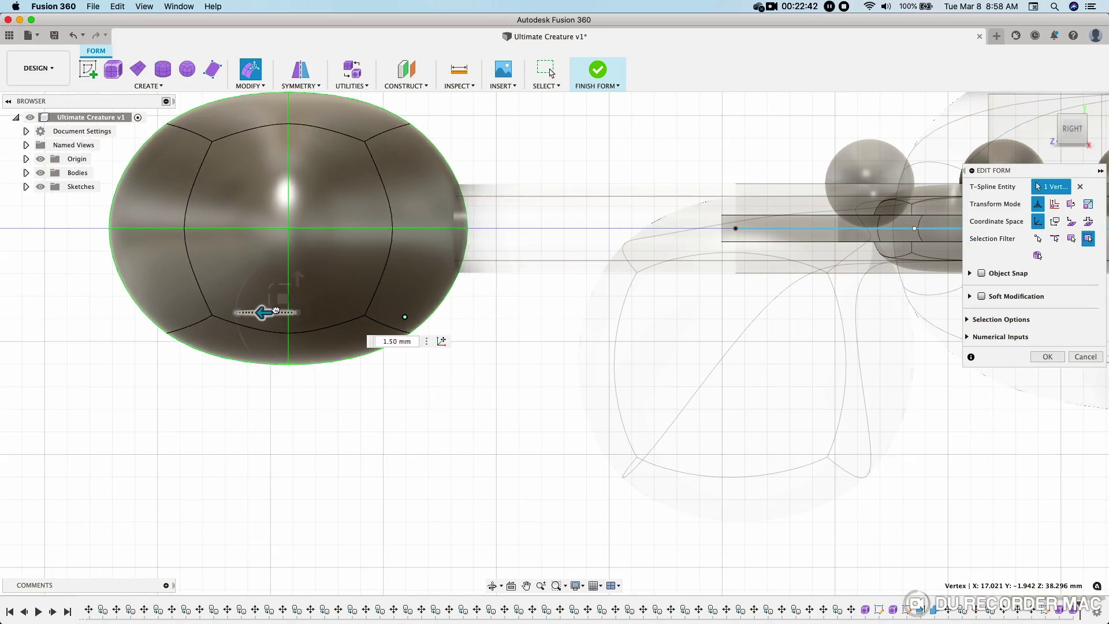
scroll(497, 348, "down", 3)
middle_click_drag(497, 348, 540, 518, "shift")
scroll(624, 446, "up", 3)
mouse_move(624, 445)
middle_mouse_down("shift")
mouse_move(639, 550)
mouse_move(631, 453)
mouse_move(718, 440)
middle_mouse_up("shift")
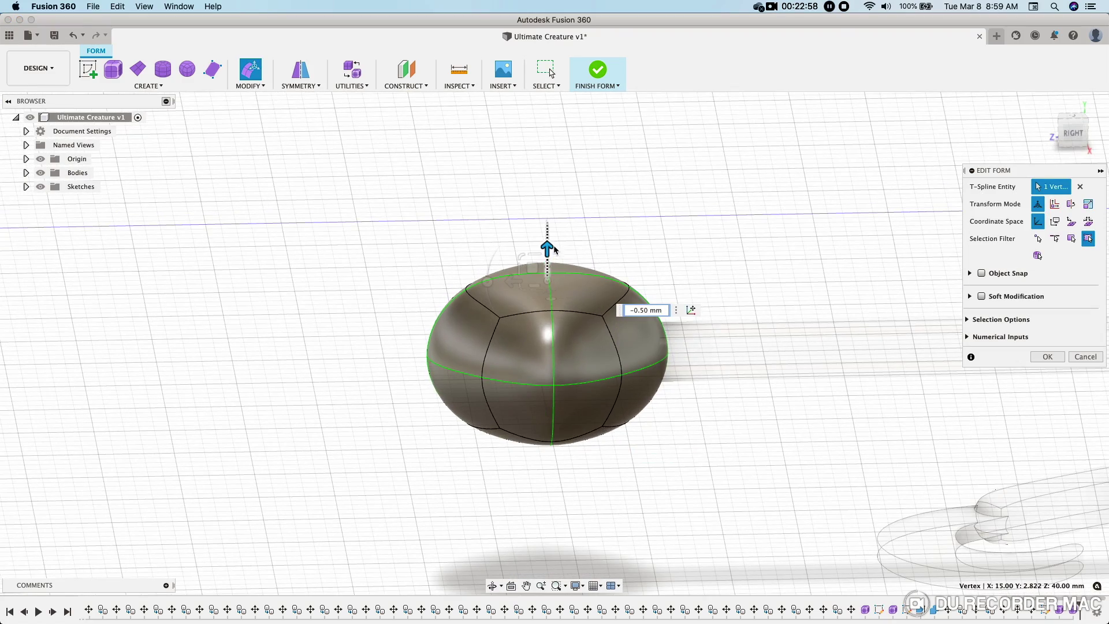
left_click_drag(586, 248, 586, 262)
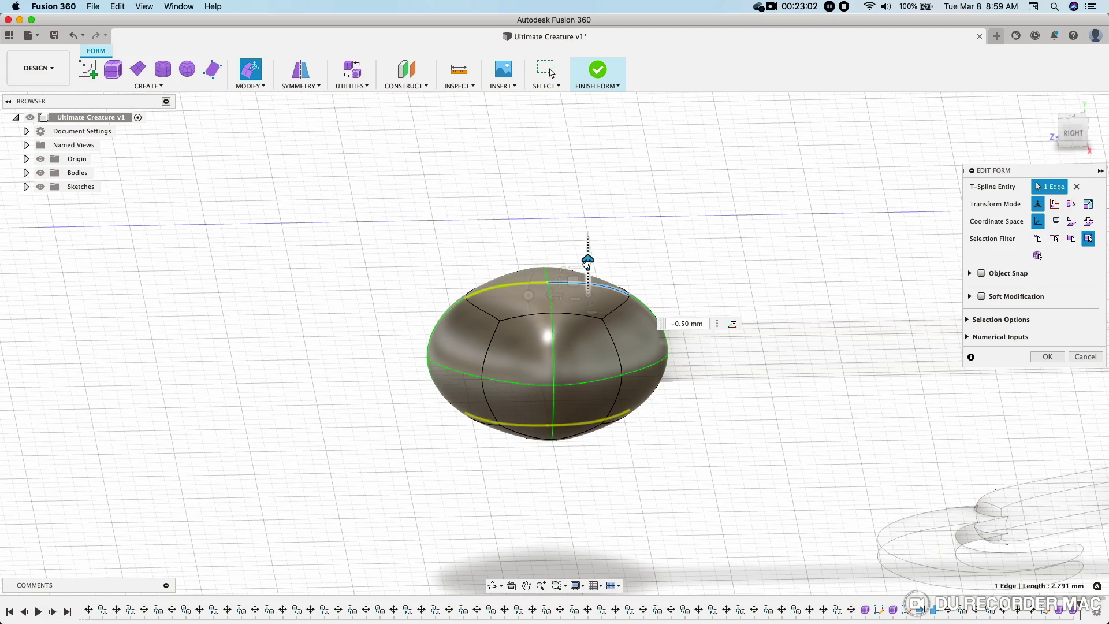
- Widen the oval's right side and raise its top vertex slightly
mouse_move(731, 429)
middle_mouse_down("shift")
mouse_move(725, 478)
mouse_move(804, 478)
mouse_move(808, 415)
mouse_move(777, 364)
middle_mouse_up("shift")
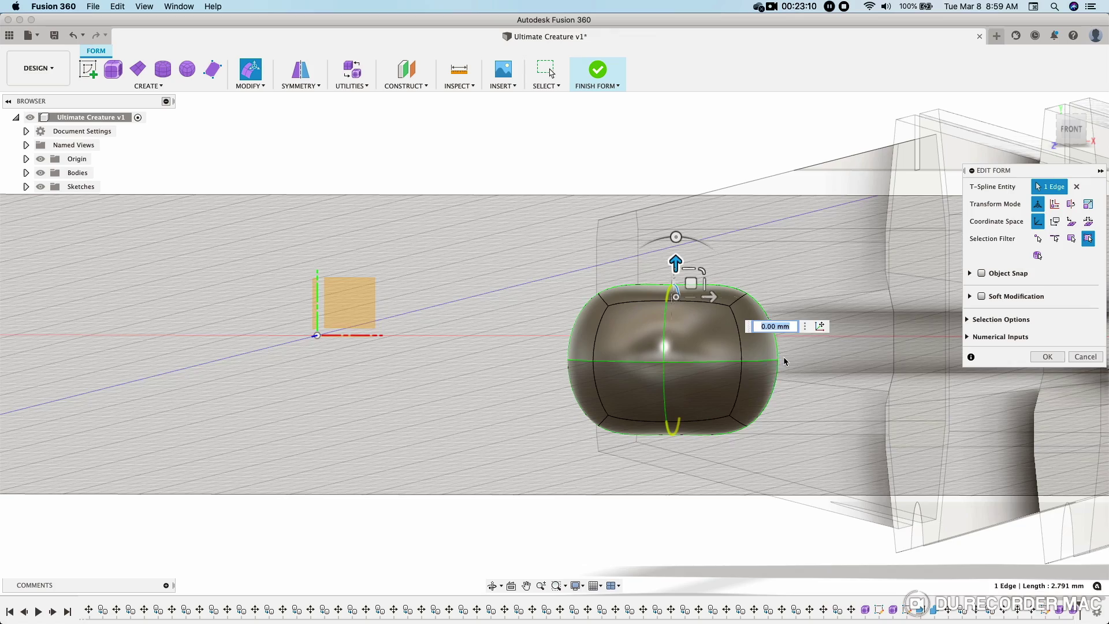
left_click(777, 363)
left_click_drag(806, 360, 838, 366)
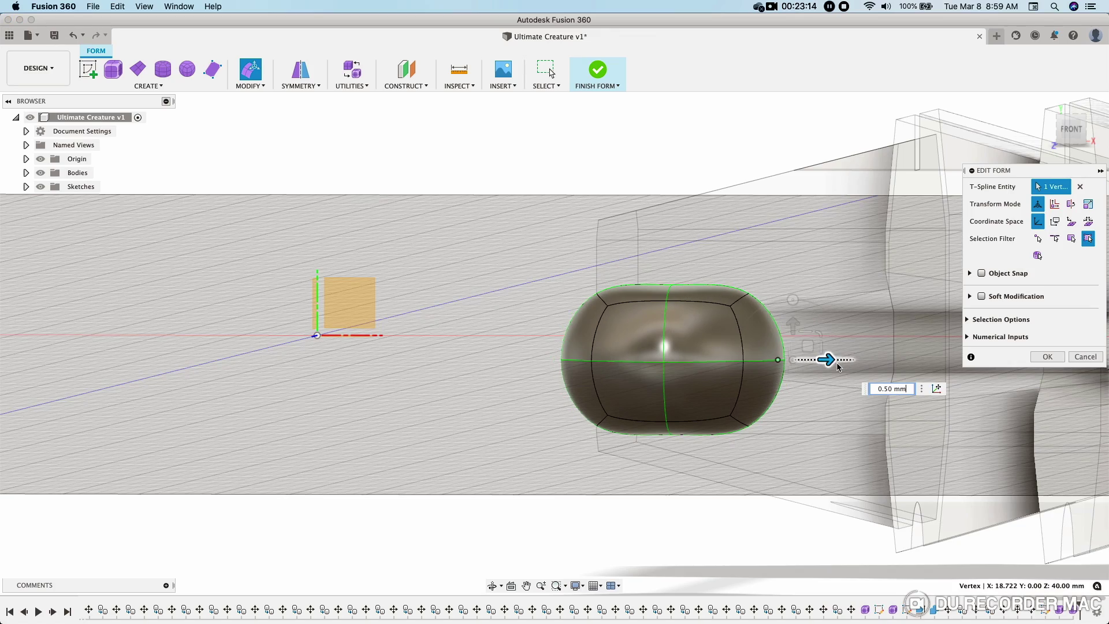
middle_click_drag(810, 362, 760, 383, "shift")
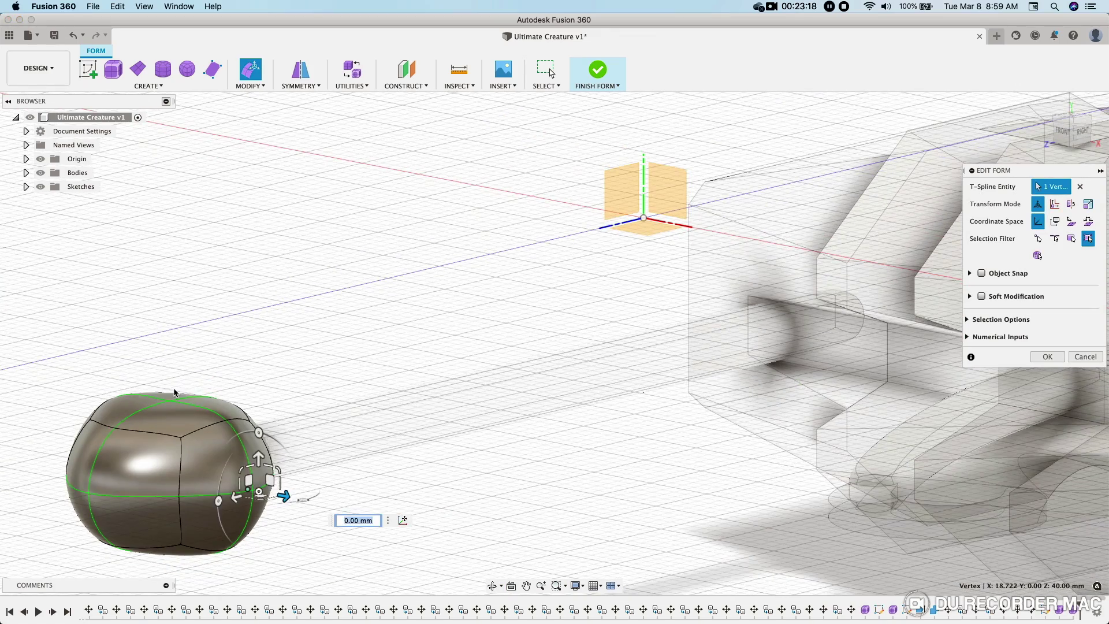
left_click_drag(172, 374, 172, 359)
middle_click_drag(399, 462, 296, 479, "shift")
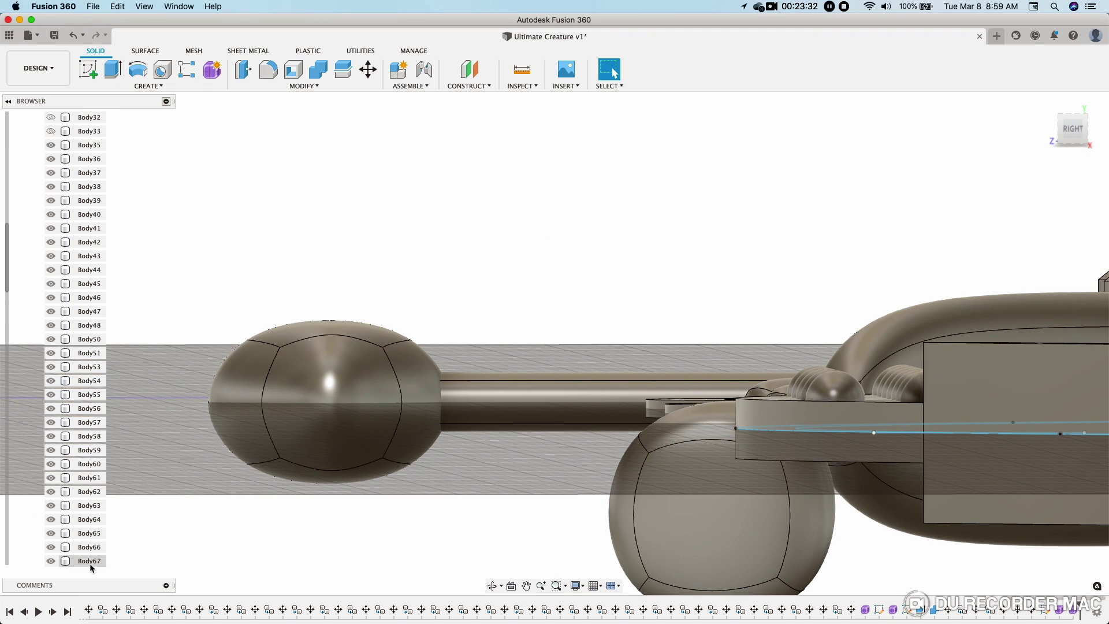
- Finish the form edit so the oval antenna tip becomes a solid body
left_click(91, 561)
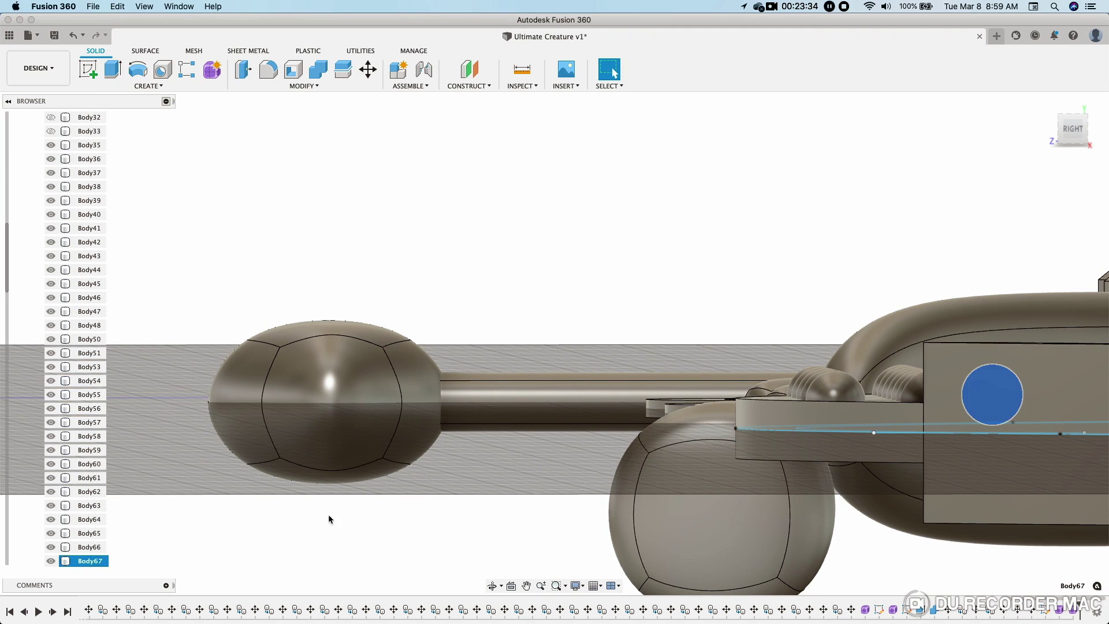
scroll(470, 520, "down", 3)
scroll(462, 517, "down", 4)
scroll(447, 524, "down", 2)
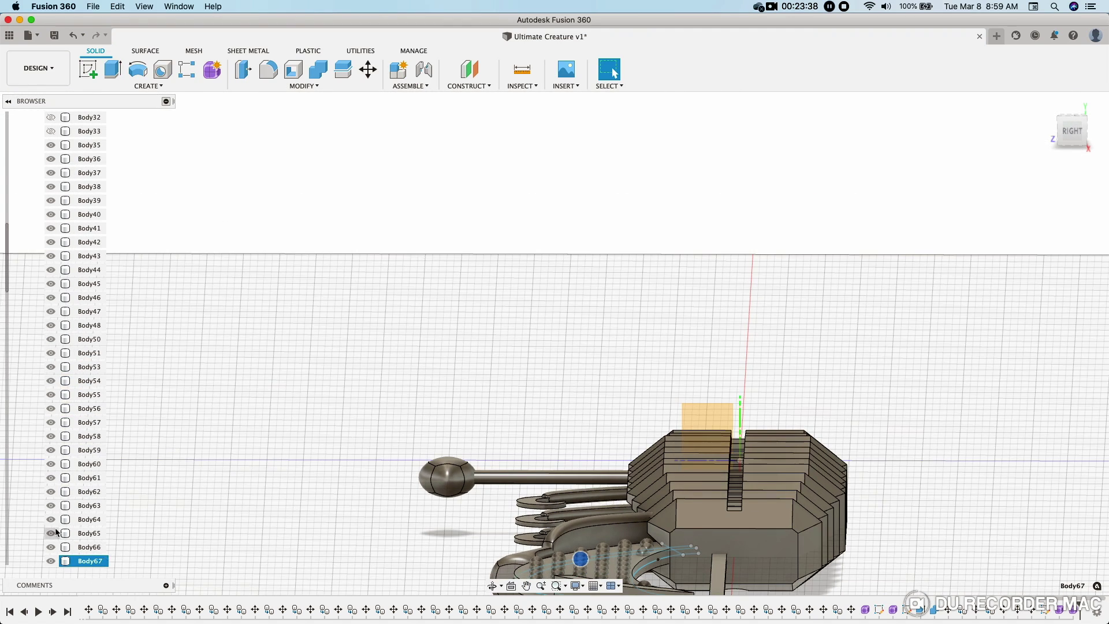
scroll(81, 516, "up", 5)
scroll(81, 527, "down", 5)
scroll(83, 534, "down", 5)
scroll(92, 546, "down", 3)
- Select Body106 and start a Scale with Scale Type set to Non-Uniform
left_click(95, 549)
mouse_move(457, 224)
middle_mouse_down("shift")
mouse_move(458, 304)
mouse_move(445, 168)
middle_mouse_up("shift")
left_click(304, 85)
left_click(291, 163)
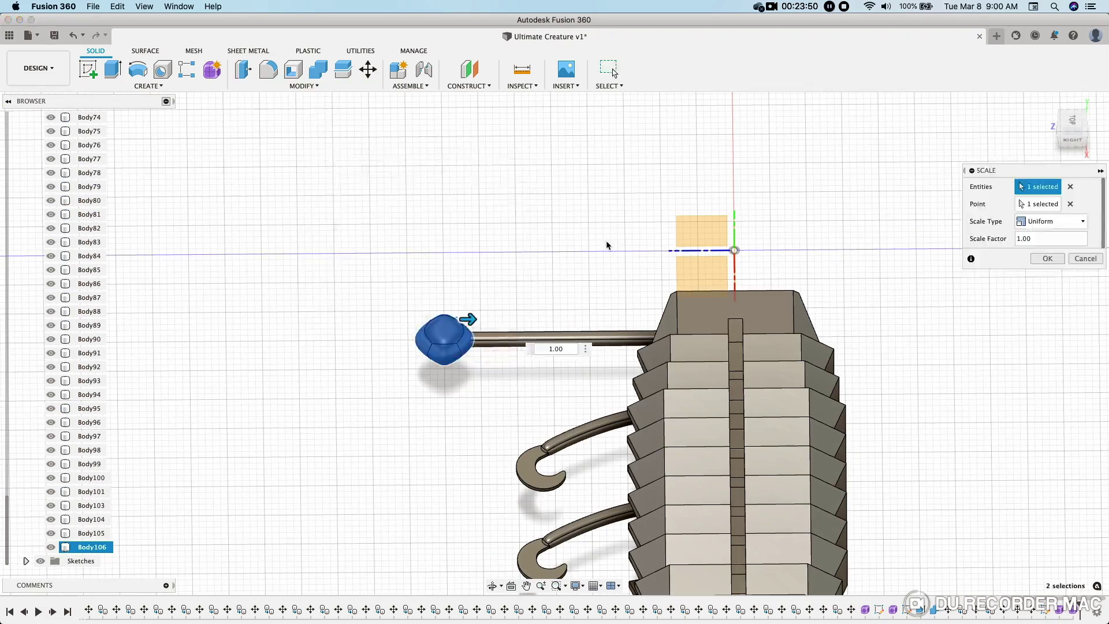
left_click(1047, 231)
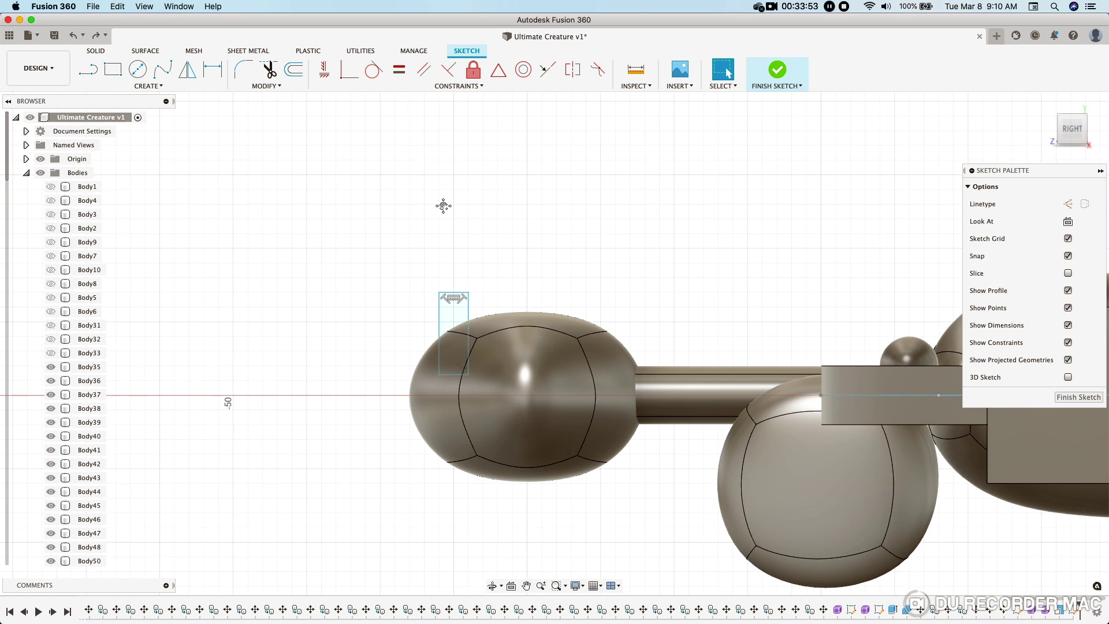
- Pattern the sketch rectangle into a 3×2 grid, 4.50 mm apart sideways and -4.20 mm between rows
left_click(148, 86)
left_click(119, 257)
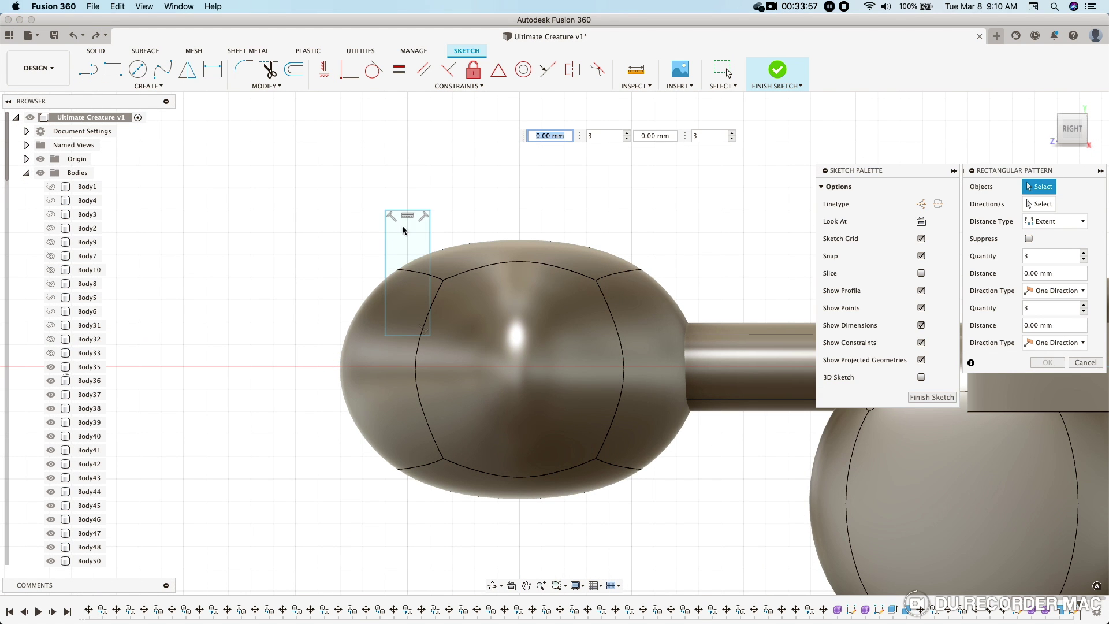
left_click(386, 228)
left_click(430, 243)
left_click(408, 335)
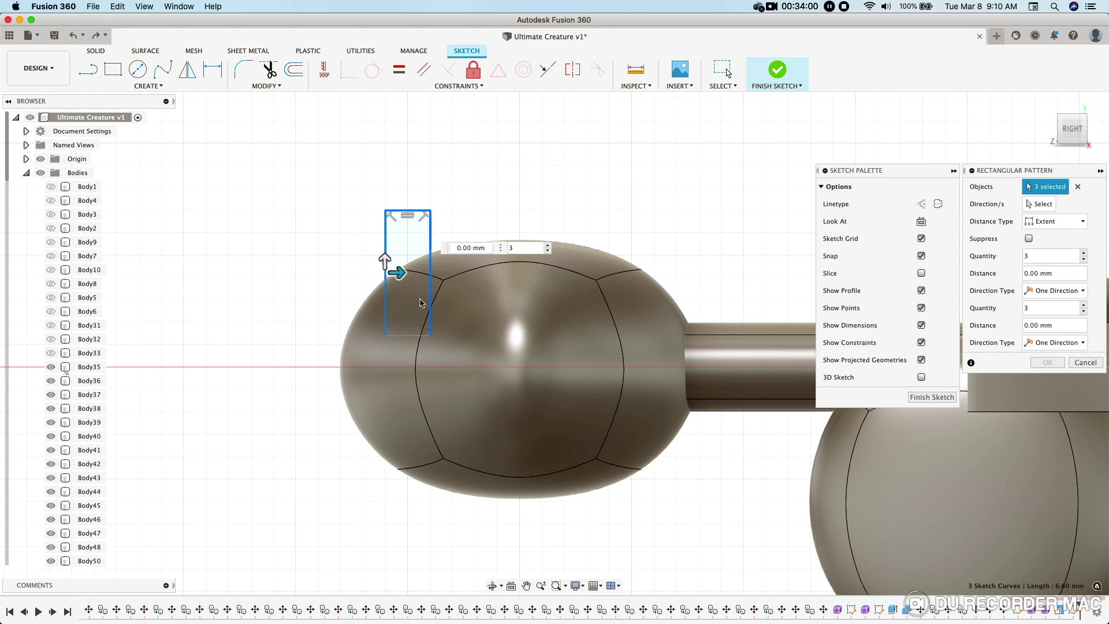
left_click(408, 336)
mouse_move(397, 273)
left_mouse_down()
mouse_move(618, 288)
mouse_move(595, 274)
left_mouse_up()
left_click_drag(386, 258, 386, 463)
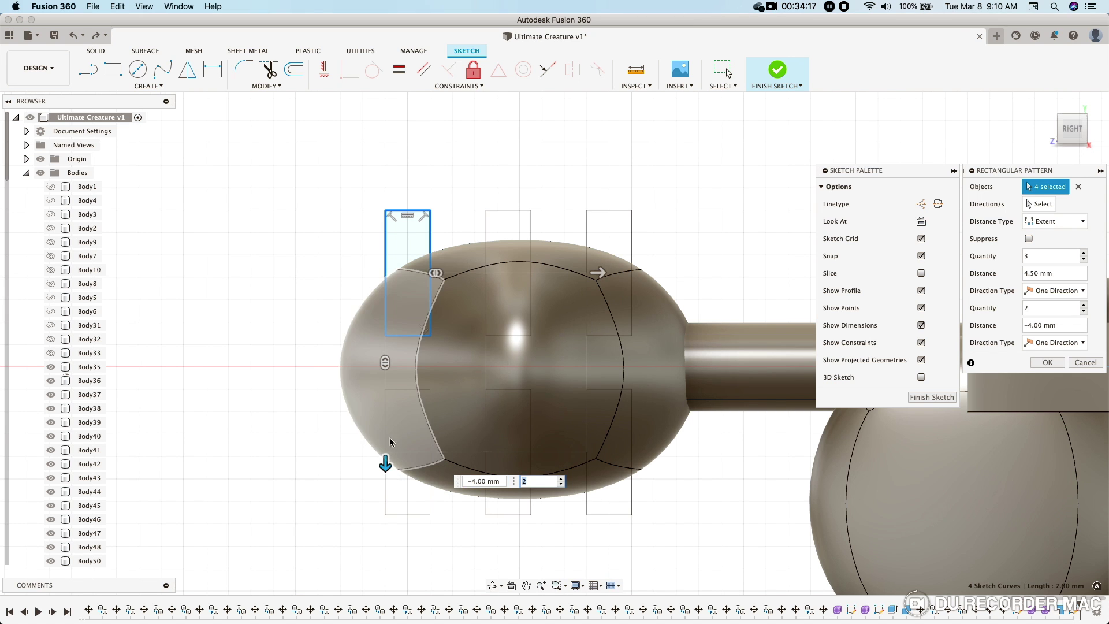
scroll(385, 463, "up", 3)
left_click_drag(378, 470, 378, 483)
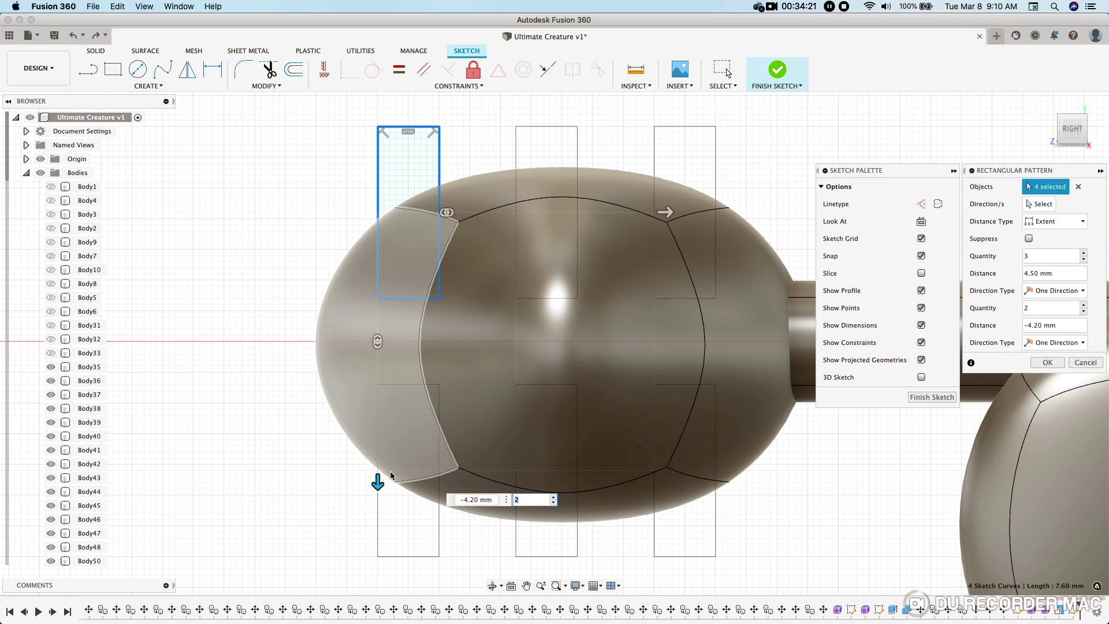
key("Tab")
key("Return")
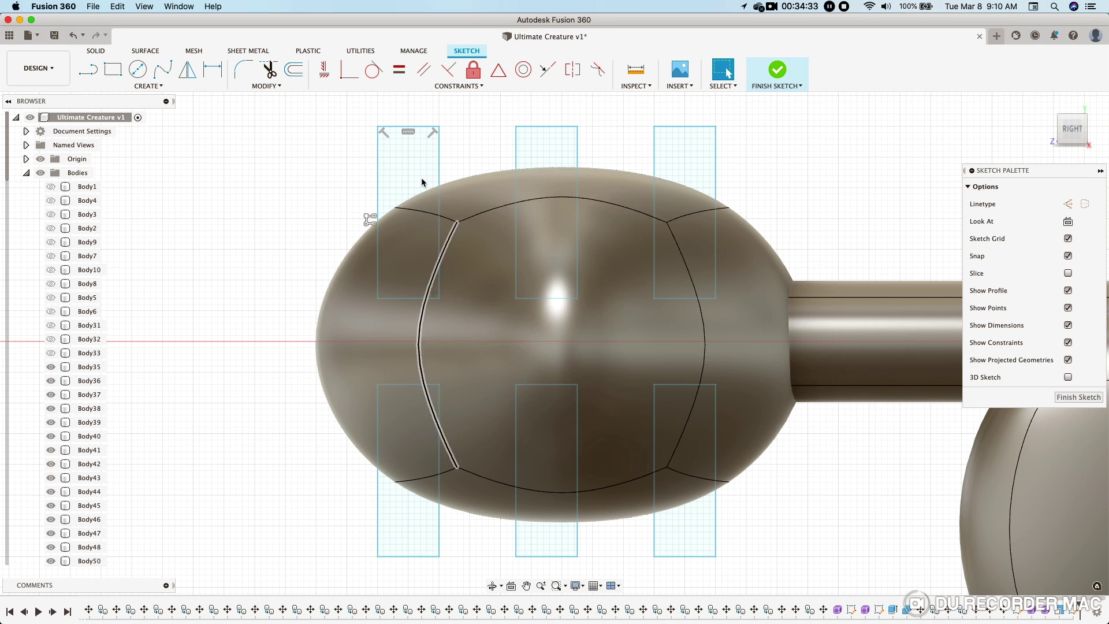
left_click(777, 70)
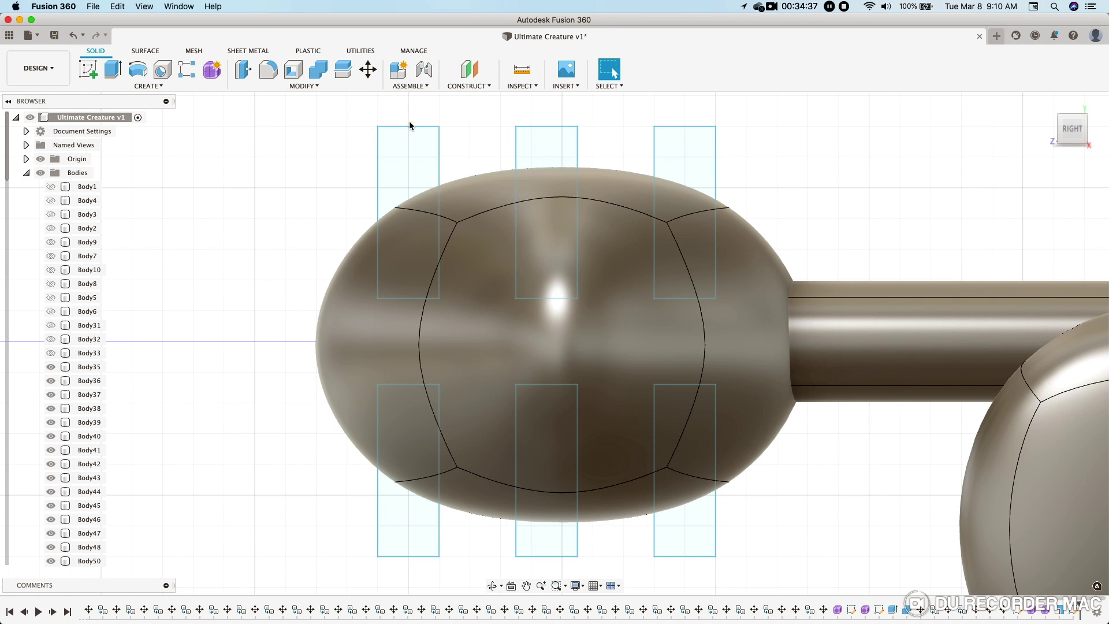
- Shift the four selected rectangles 0.40 mm along X
left_click(378, 151)
left_click(412, 299)
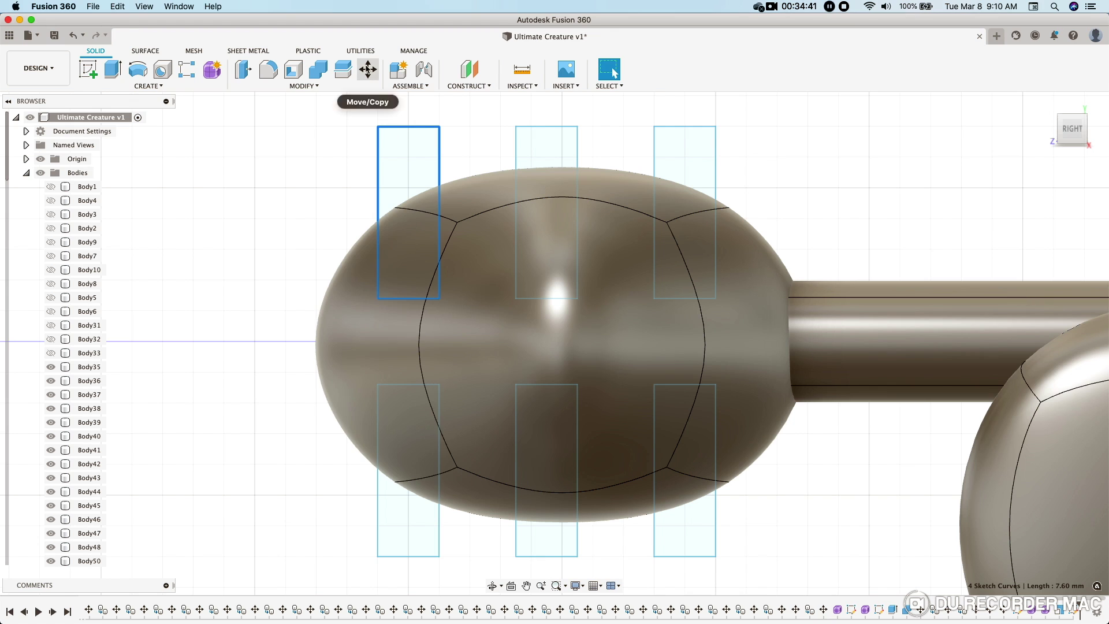
left_click(368, 69)
left_click_drag(432, 131, 457, 130)
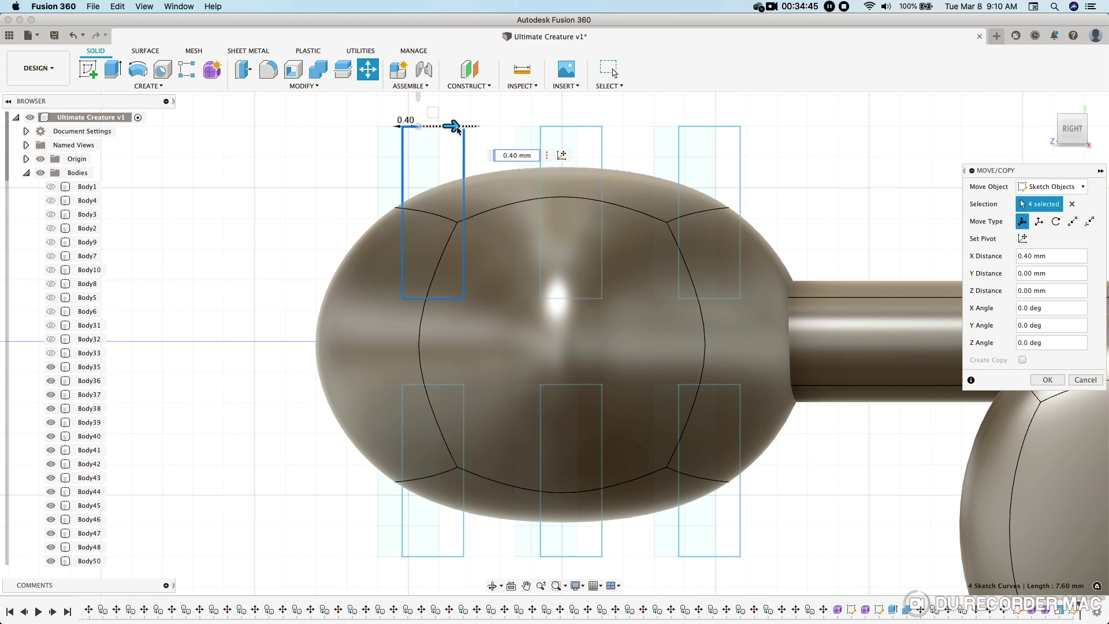
left_click(1047, 382)
scroll(866, 393, "down", 3)
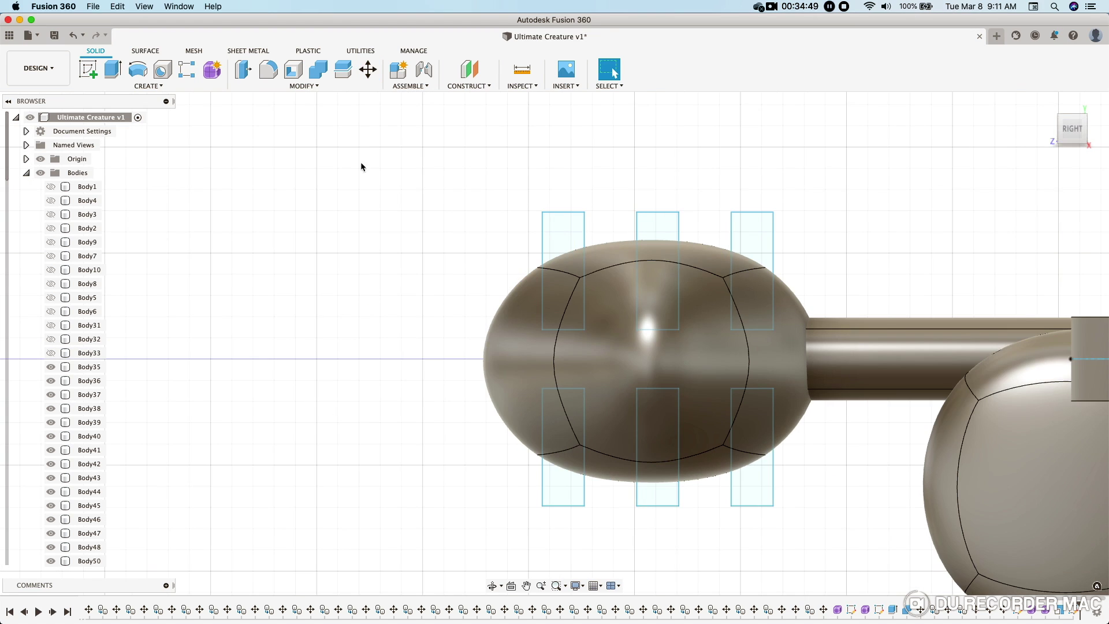
- Start an extrude with the top three rectangle profiles selected
key("e")
left_click(551, 236)
left_click(654, 234)
left_click(751, 237)
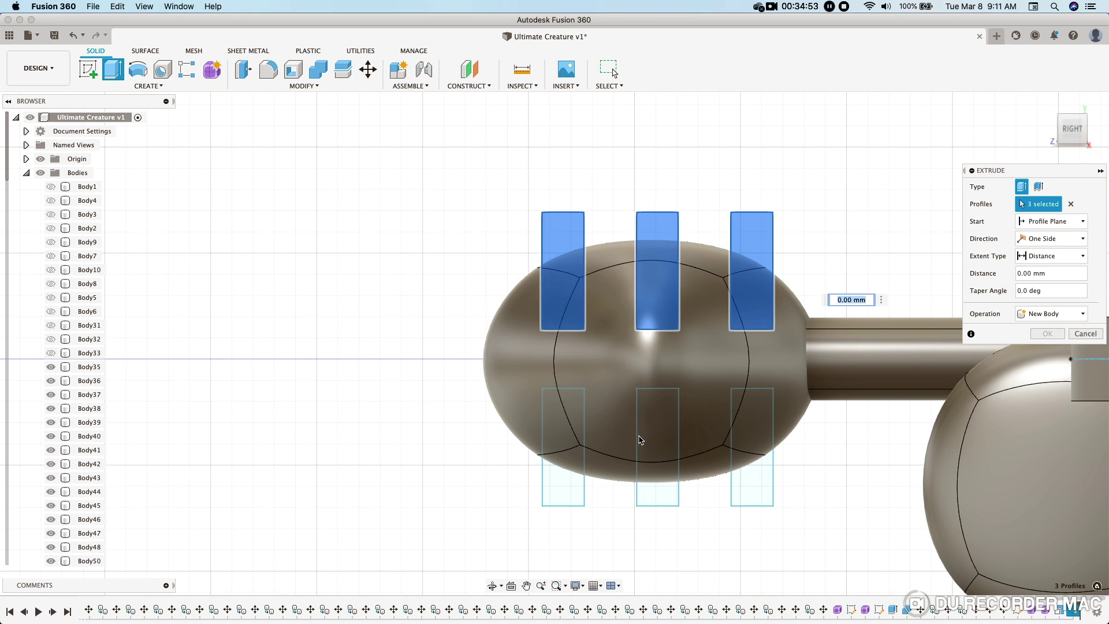
- Add the three lower profiles and cut all six rectangles 21 mm through the ball tip
left_click(657, 445)
left_click_drag(826, 300, 727, 462)
left_click(742, 462)
left_click(578, 470)
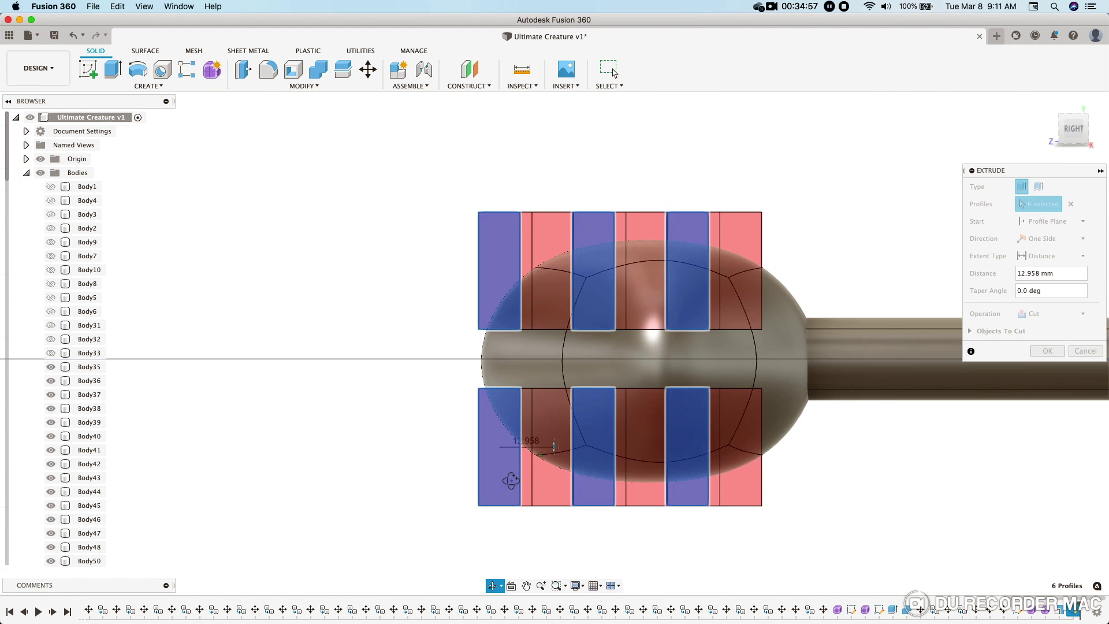
middle_click_drag(577, 470, 543, 440, "shift")
left_click_drag(600, 462, 1003, 424)
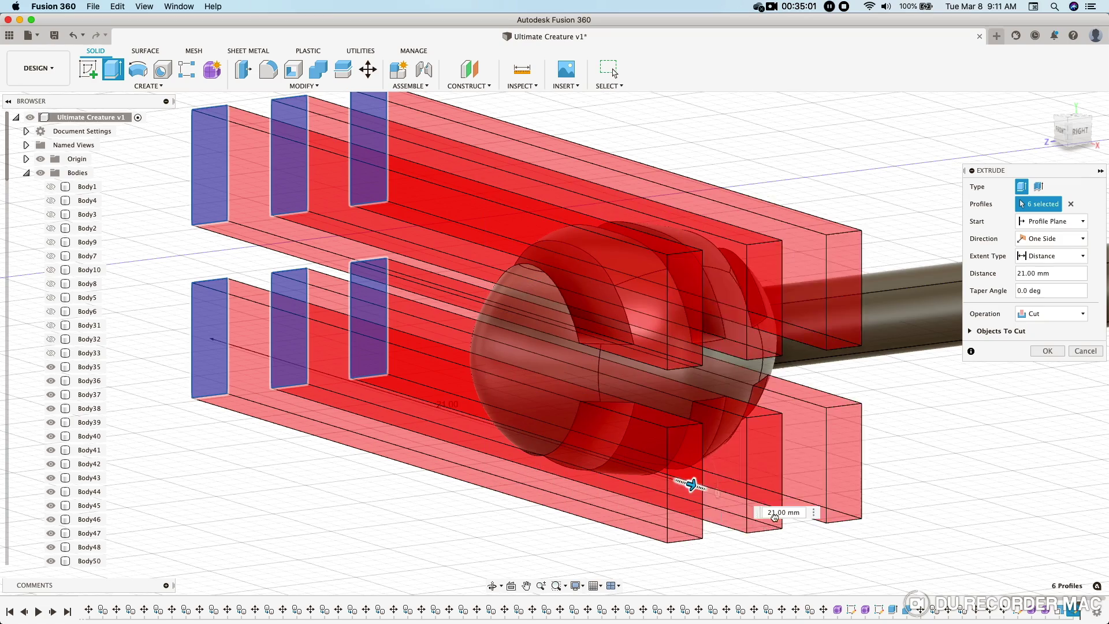
mouse_move(1014, 414)
middle_mouse_down("shift")
mouse_move(924, 439)
mouse_move(948, 465)
mouse_move(979, 441)
mouse_move(970, 329)
middle_mouse_up("shift")
scroll(889, 451, "down", 5)
left_click(1063, 118)
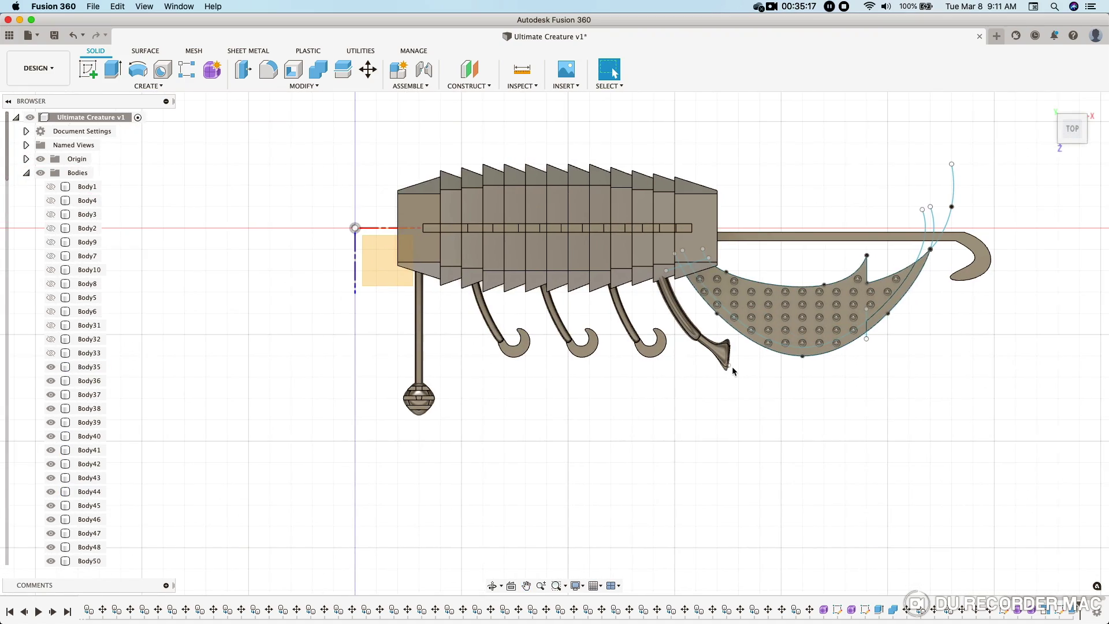
scroll(728, 404, "up", 3)
mouse_move(725, 426)
middle_mouse_down("shift")
mouse_move(745, 416)
mouse_move(745, 333)
mouse_move(718, 346)
mouse_move(722, 362)
mouse_move(747, 321)
mouse_move(748, 358)
middle_mouse_up("shift")
scroll(747, 358, "down", 5)
middle_click_drag(826, 385, 831, 408, "shift")
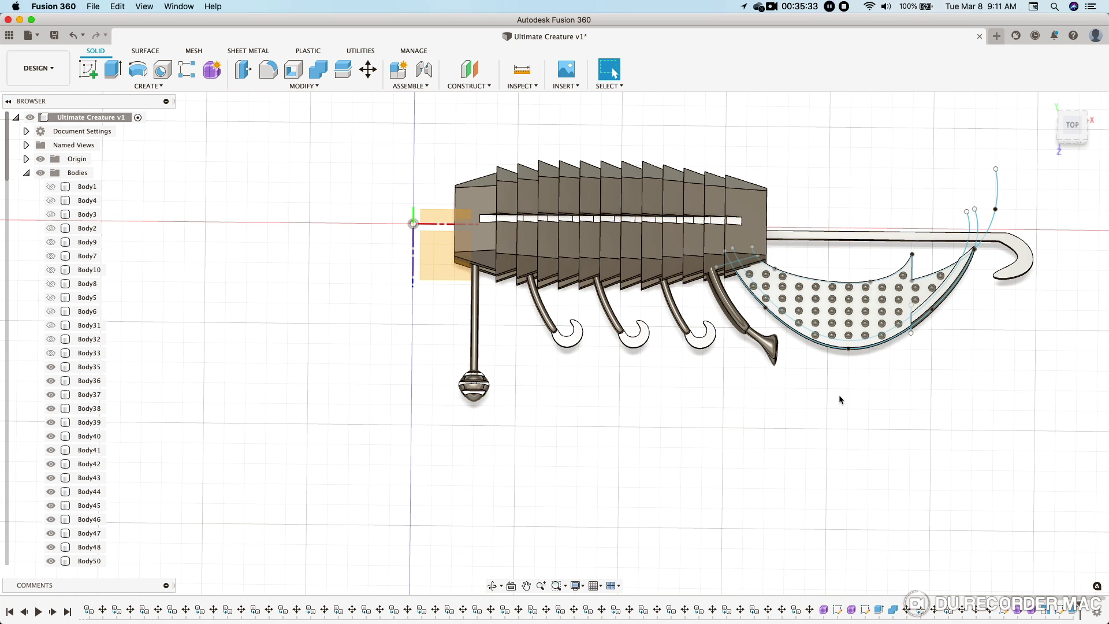
left_click(1077, 131)
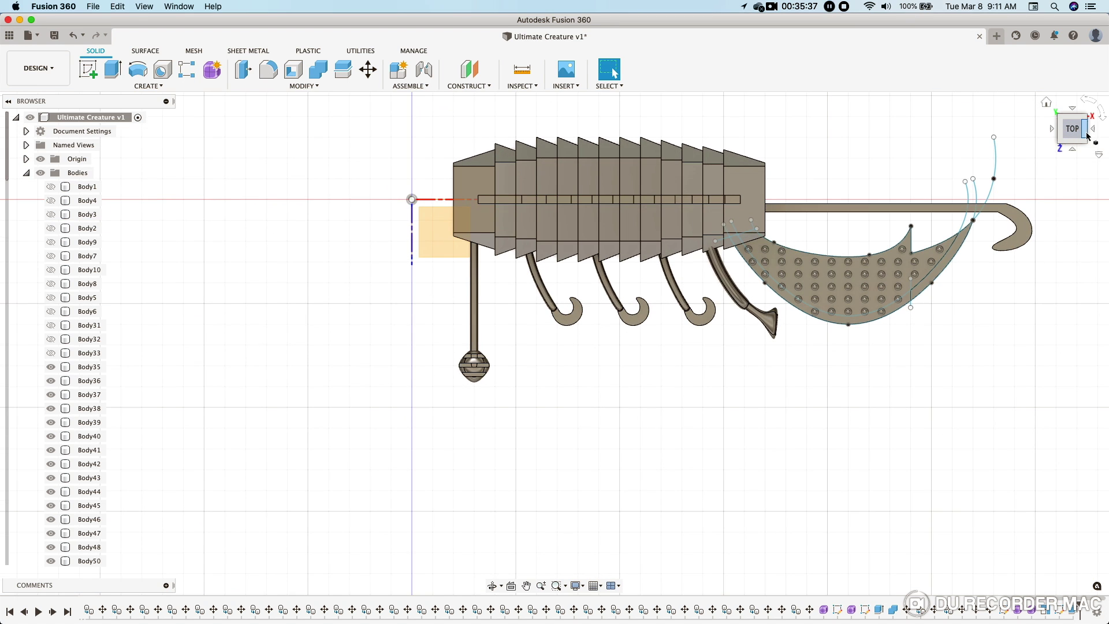
left_click(1078, 148)
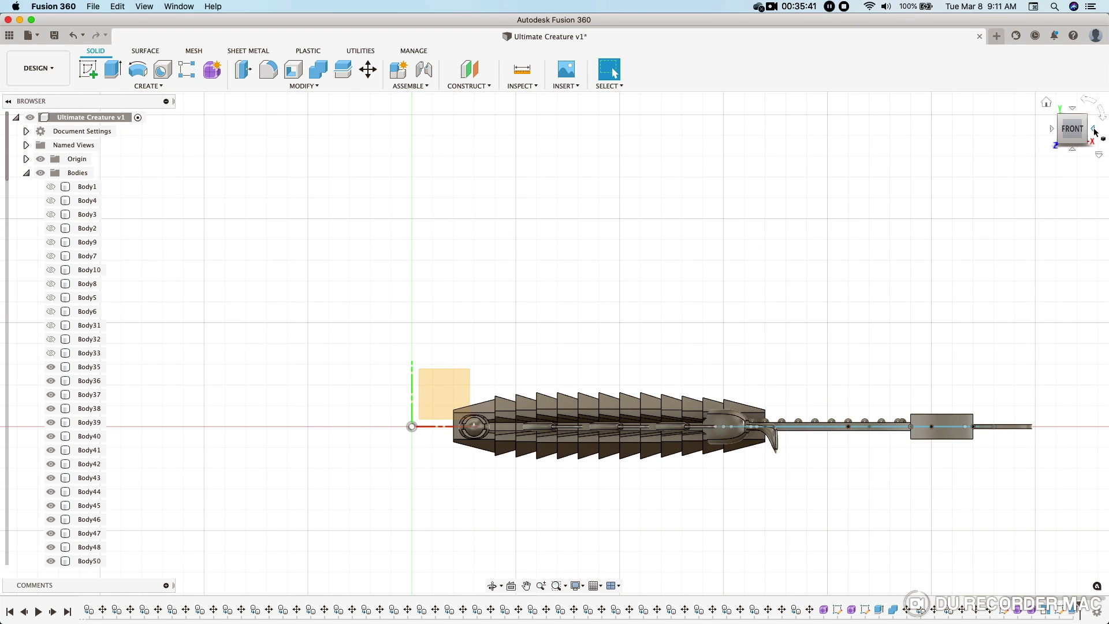
left_click(1095, 133)
scroll(718, 369, "up", 5)
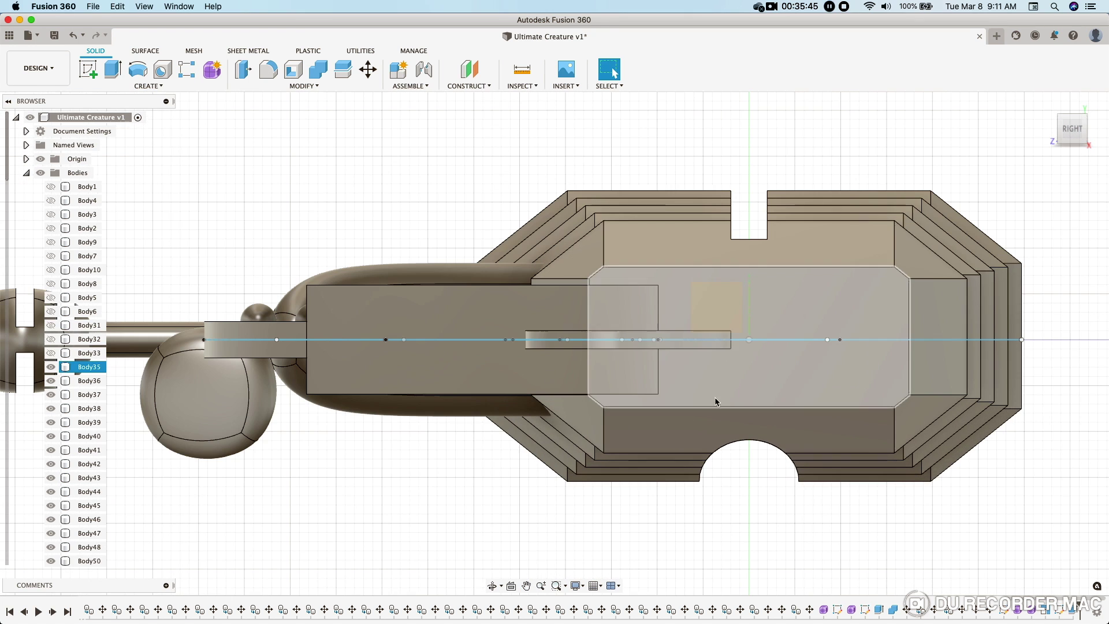
scroll(678, 358, "up", 2)
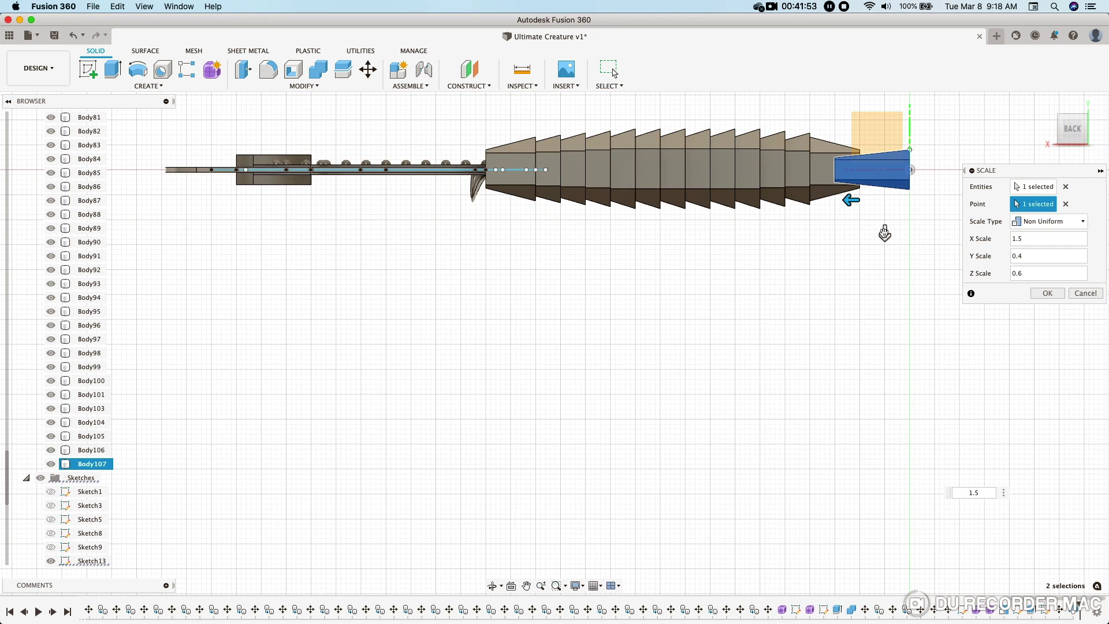
- Apply the non-uniform scale (1.5, 0.4, 0.6) to the new segment Body107
mouse_move(864, 217)
left_mouse_down()
mouse_move(713, 211)
mouse_move(797, 221)
left_mouse_up()
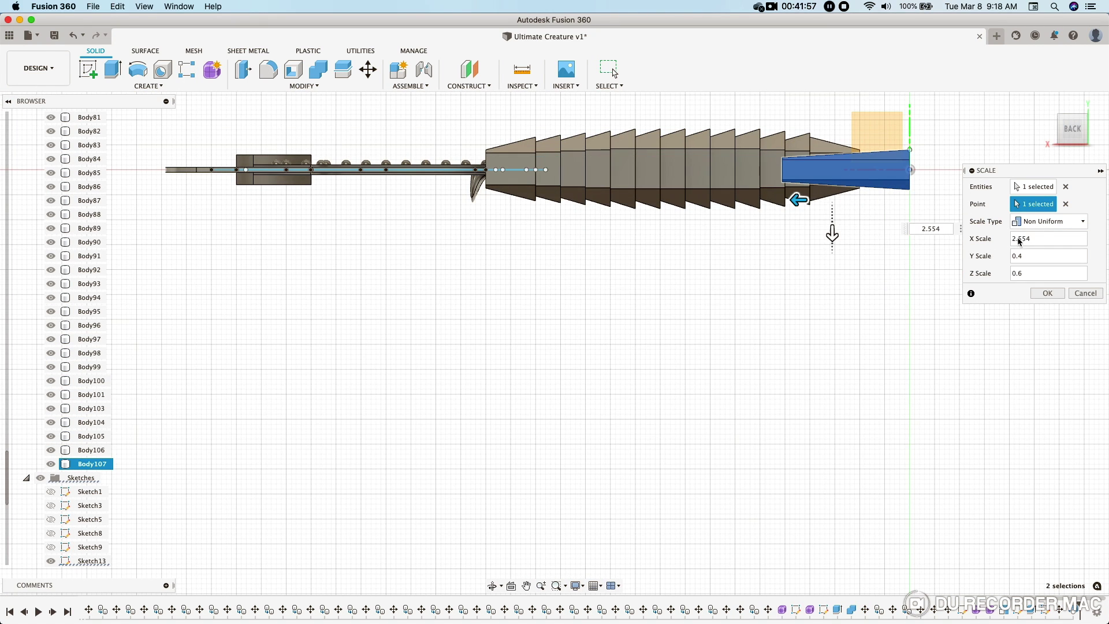
type("5")
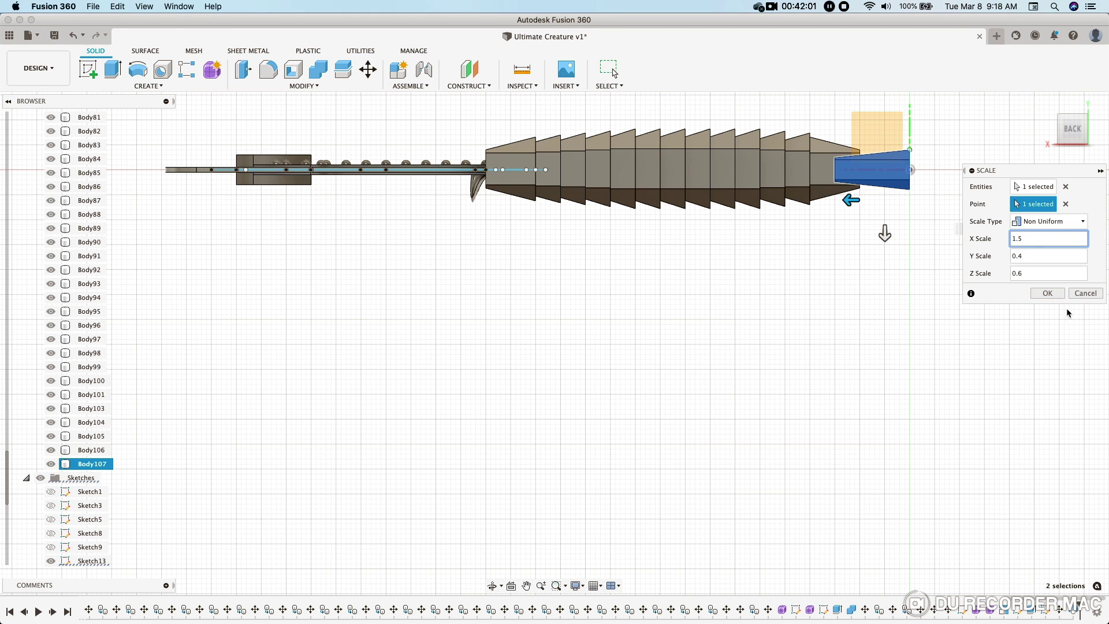
left_click(1046, 293)
- Move Body107 83 mm in X and 45 mm in Z to the body's rear
left_click(92, 464)
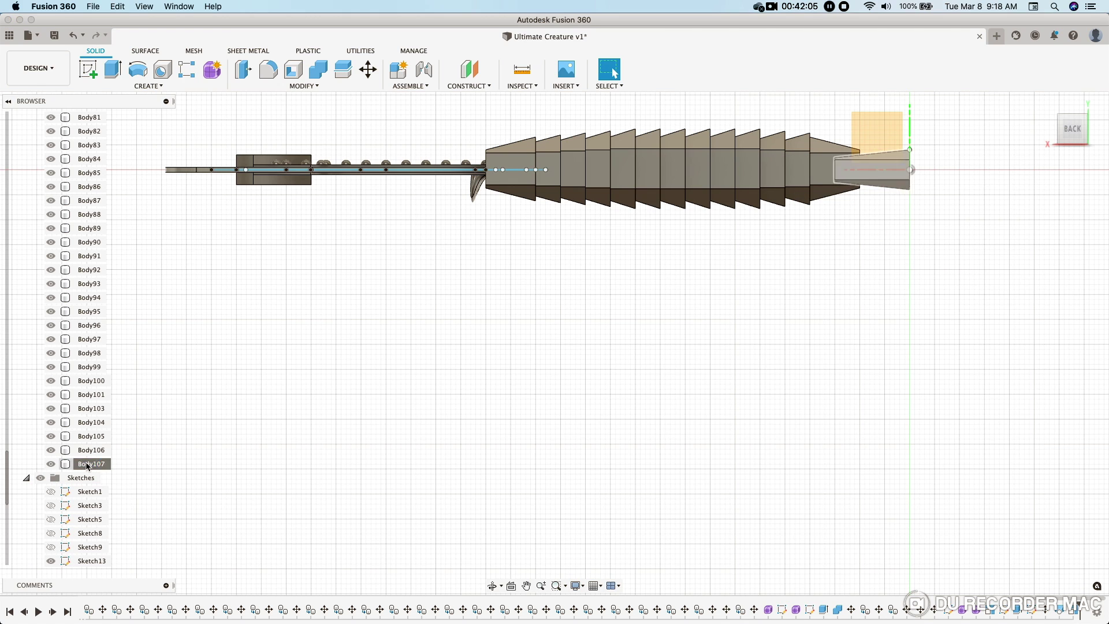
left_click(368, 69)
left_click_drag(866, 189, 485, 187)
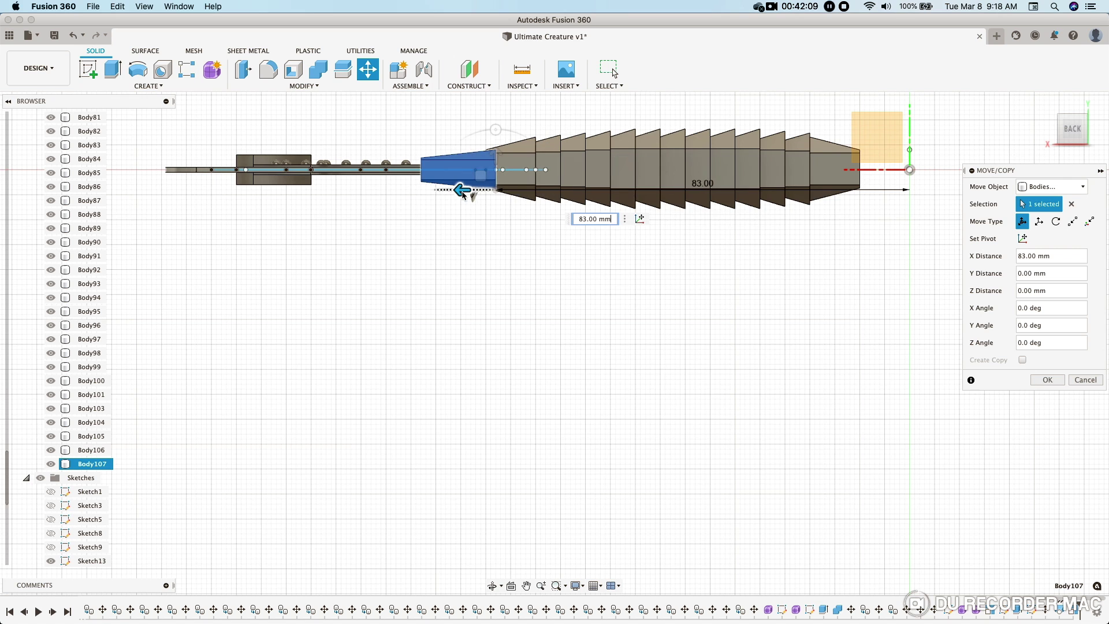
scroll(485, 188, "up", 5)
left_click(1051, 132)
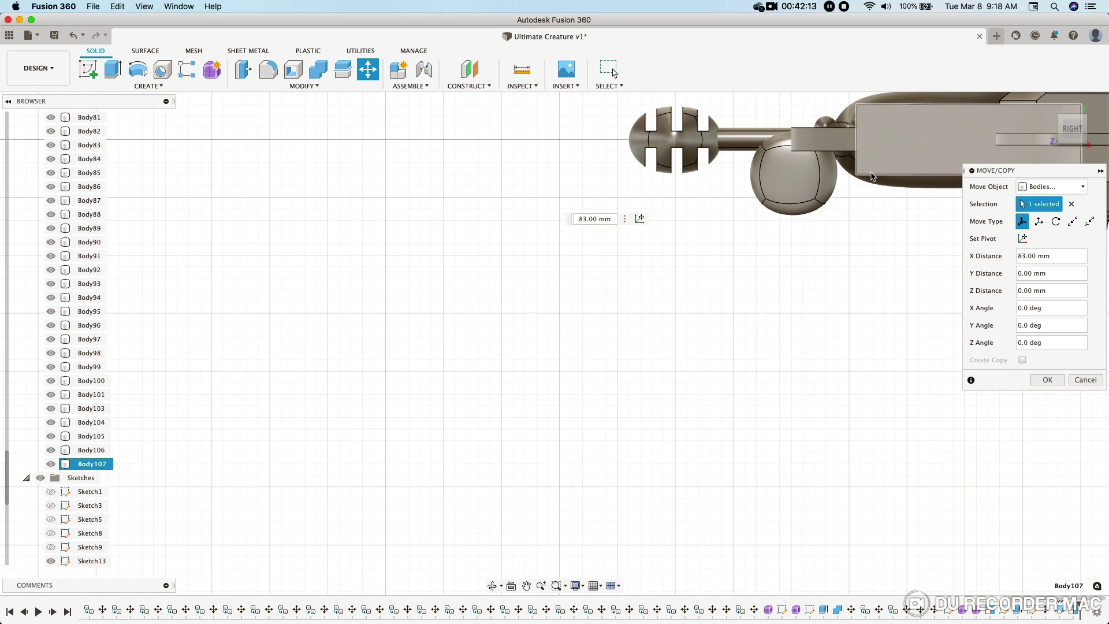
left_click_drag(916, 240, 547, 233)
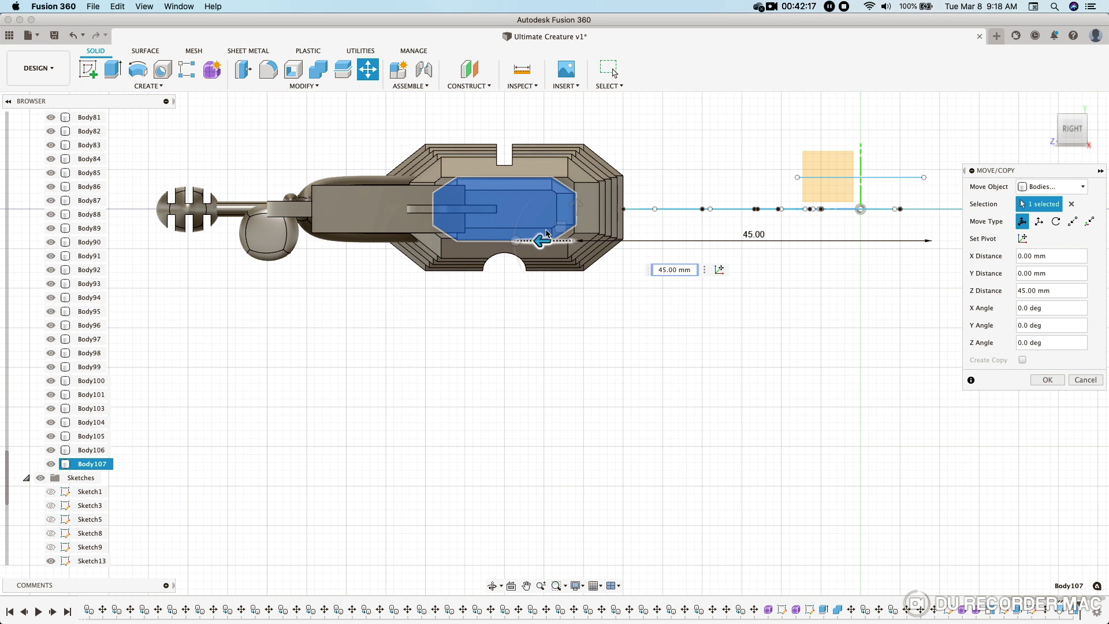
middle_click_drag(549, 232, 633, 323, "shift")
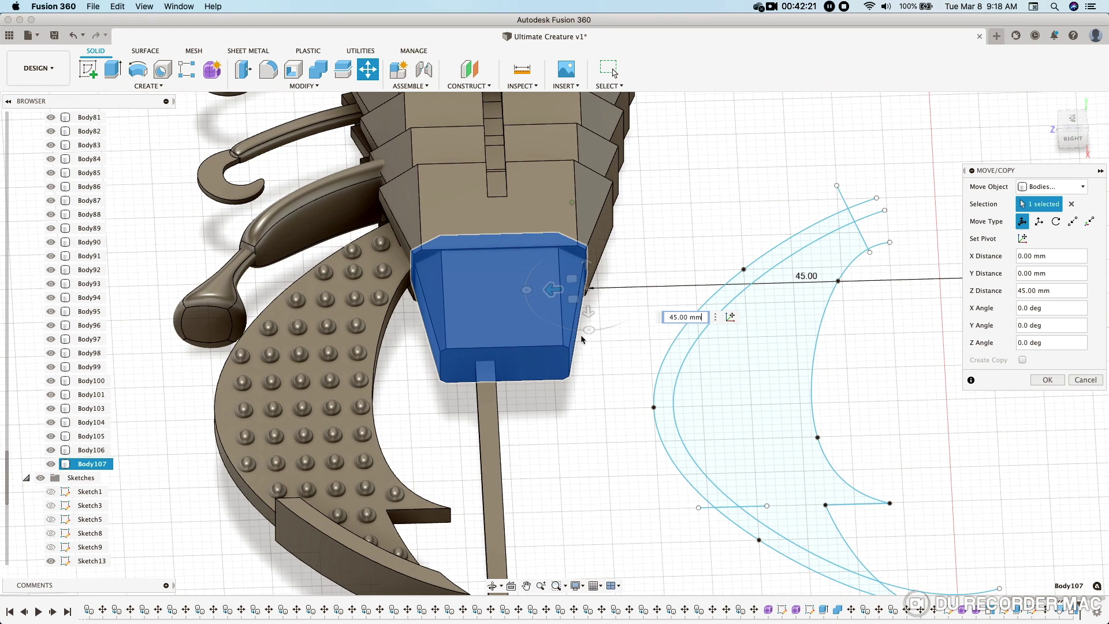
left_click(1048, 380)
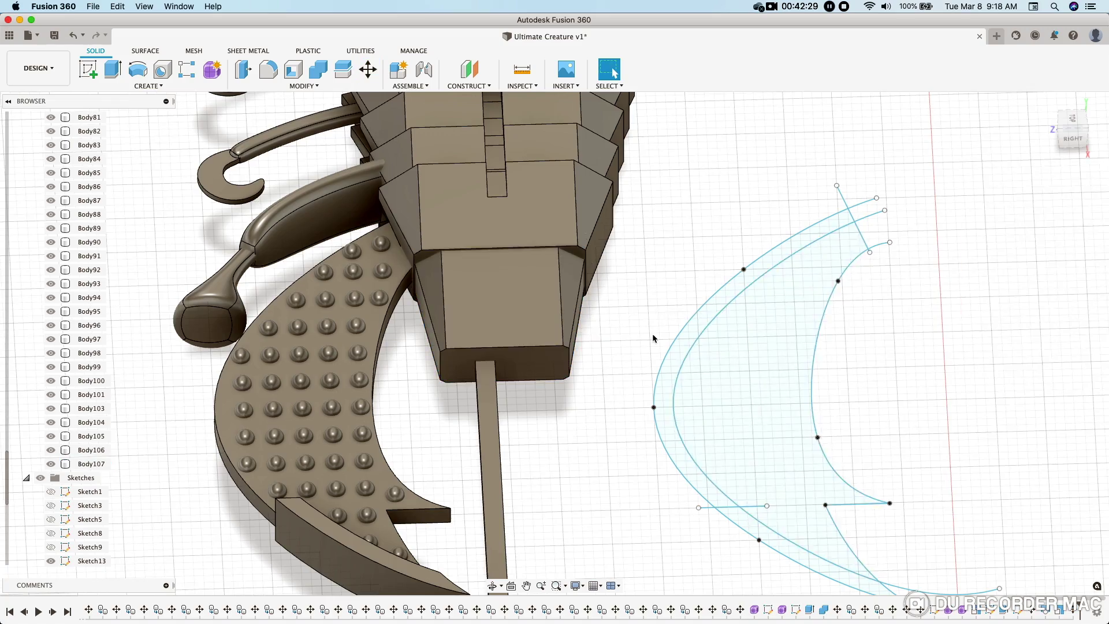
scroll(640, 330, "down", 5)
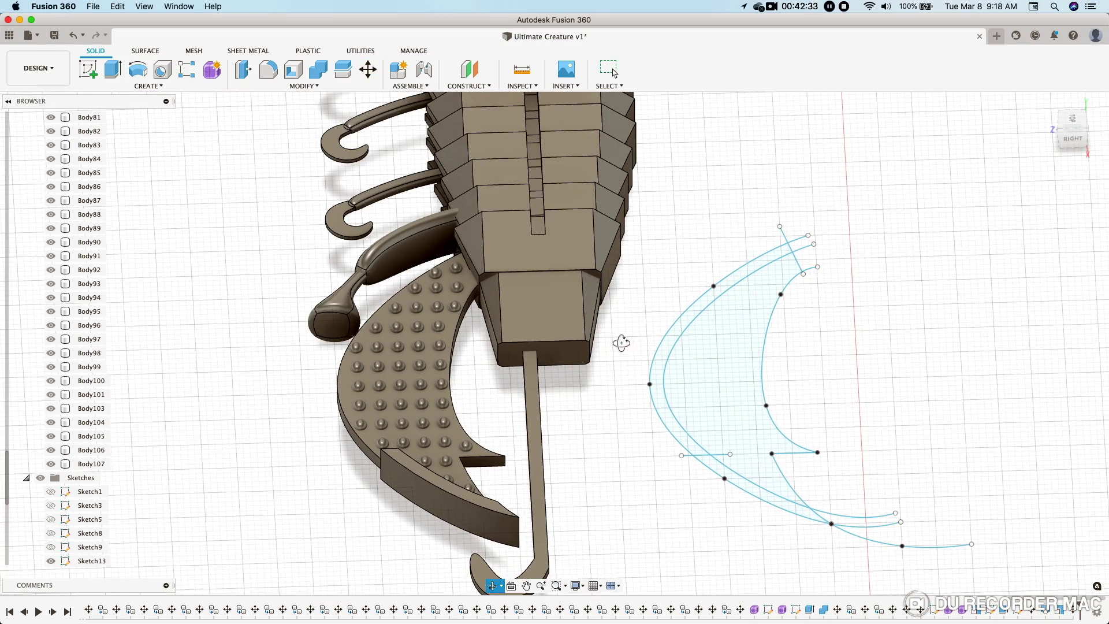
- Nudge Body107 -4.00 mm in X so it caps the segmented body
left_click(595, 351)
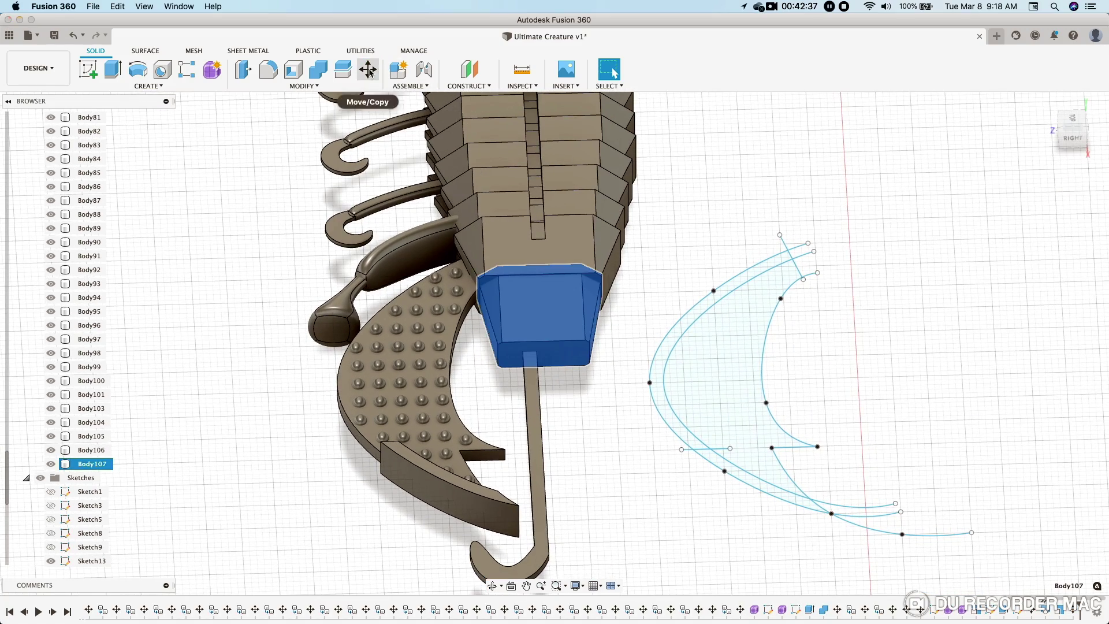
left_click(368, 71)
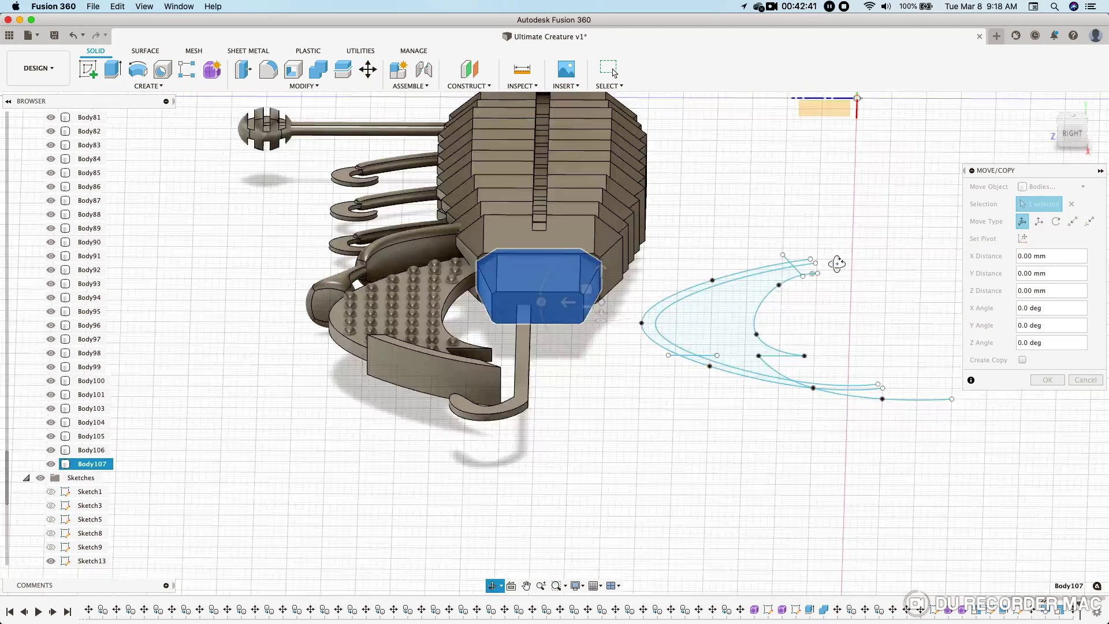
left_click_drag(603, 317, 602, 305)
middle_click_drag(603, 304, 625, 268, "shift")
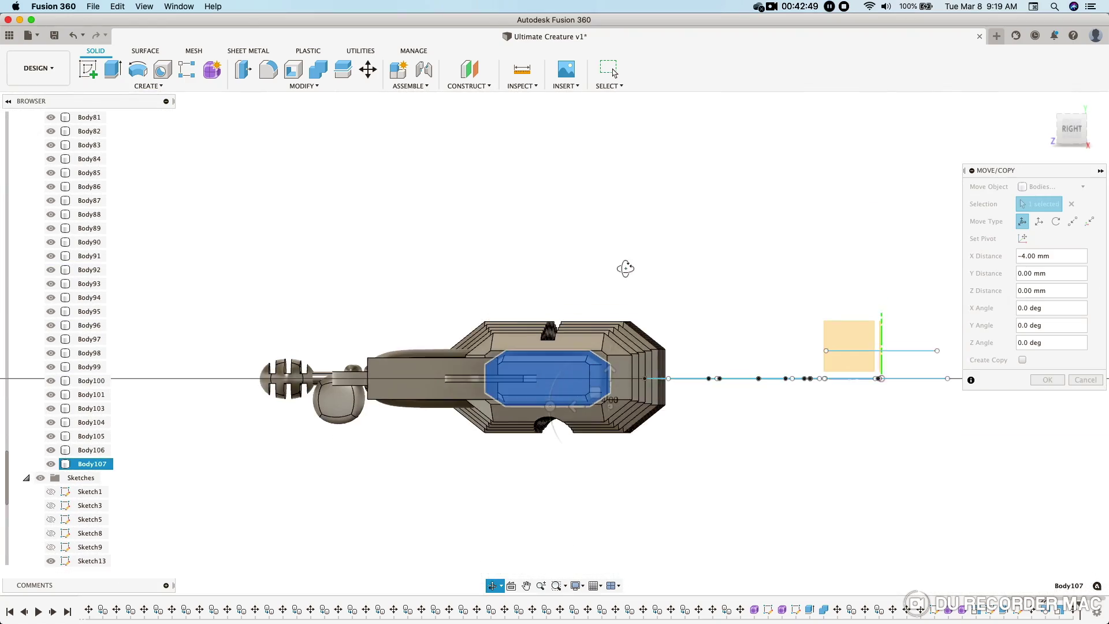
scroll(635, 399, "up", 2)
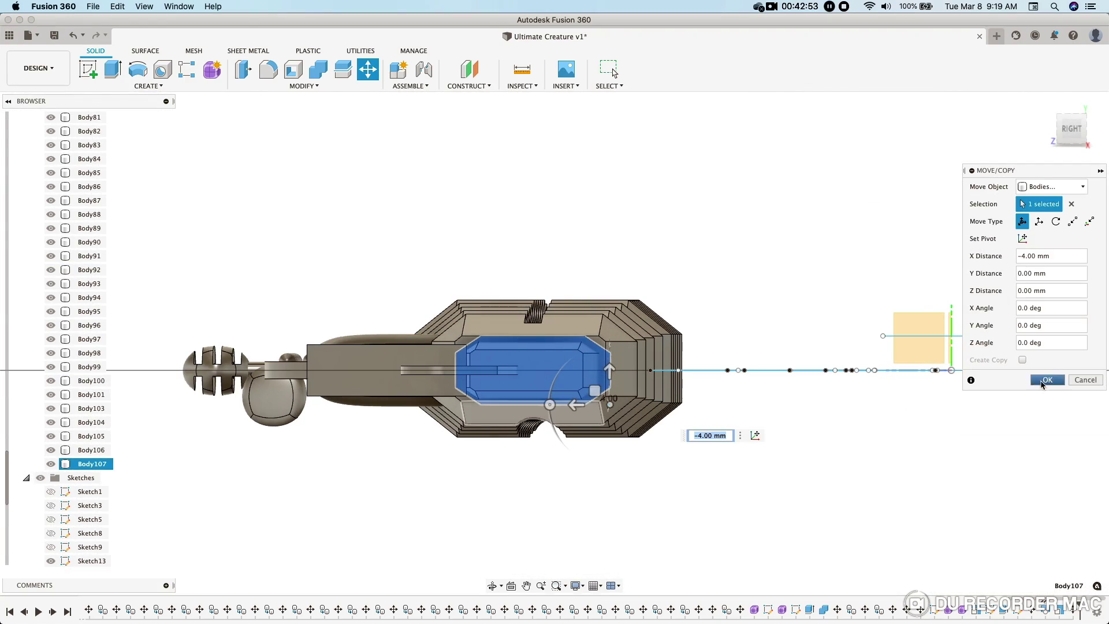
key("Return")
scroll(540, 456, "up", 2)
mouse_move(540, 458)
middle_mouse_down("shift")
mouse_move(546, 467)
mouse_move(642, 441)
mouse_move(654, 452)
mouse_move(525, 452)
mouse_move(539, 503)
mouse_move(574, 505)
mouse_move(614, 441)
mouse_move(730, 435)
middle_mouse_up("shift")
scroll(642, 441, "down", 3)
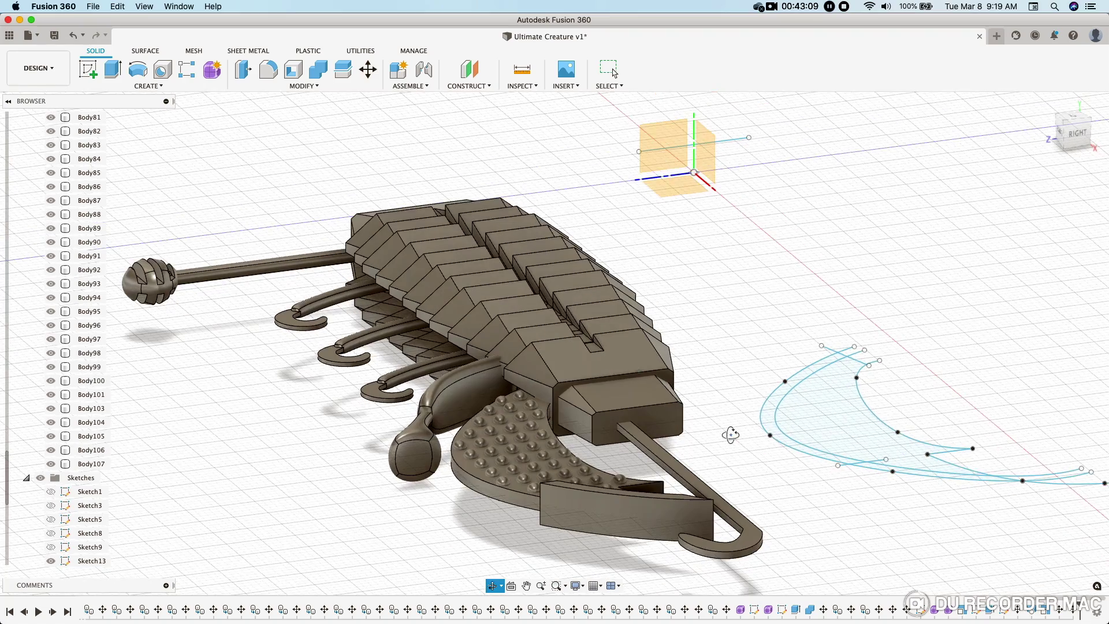
- Switch to the TOP view and start a sketch on the capped tail-end segment
scroll(731, 434, "up", 2)
scroll(731, 430, "up", 2)
scroll(745, 375, "up", 2)
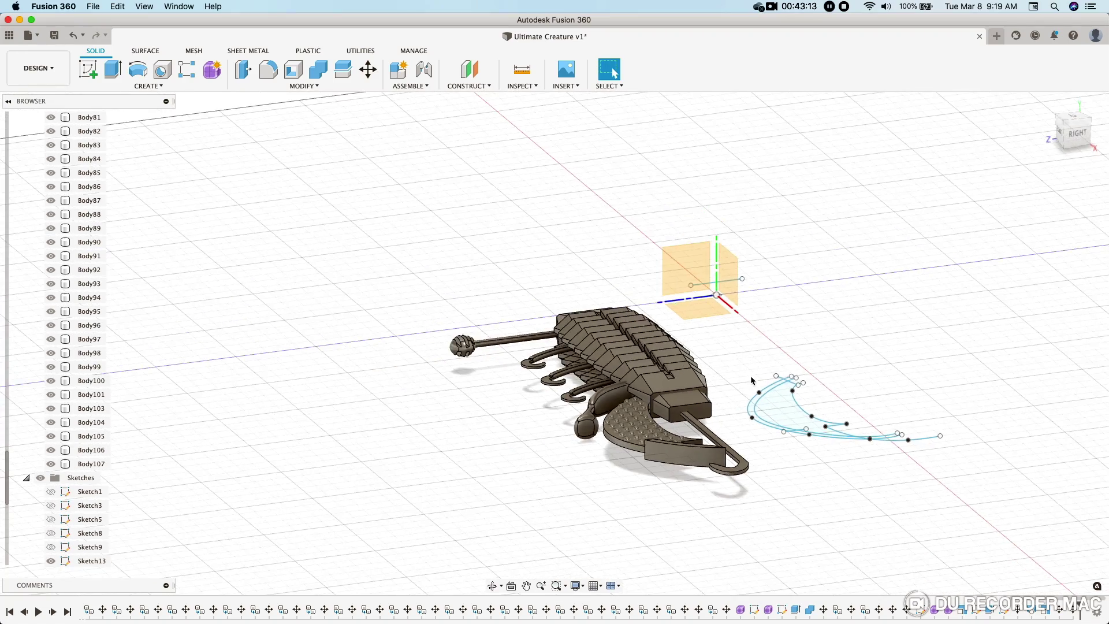
scroll(716, 410, "up", 3)
scroll(716, 428, "up", 3)
scroll(722, 445, "up", 3)
scroll(722, 445, "up", 3)
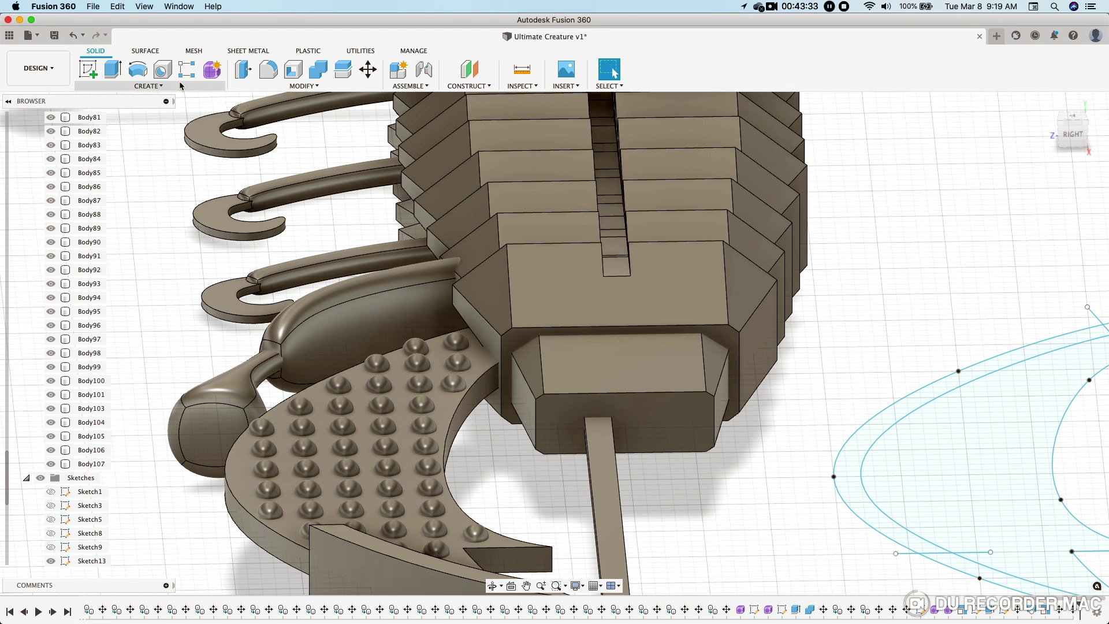
left_click(89, 70)
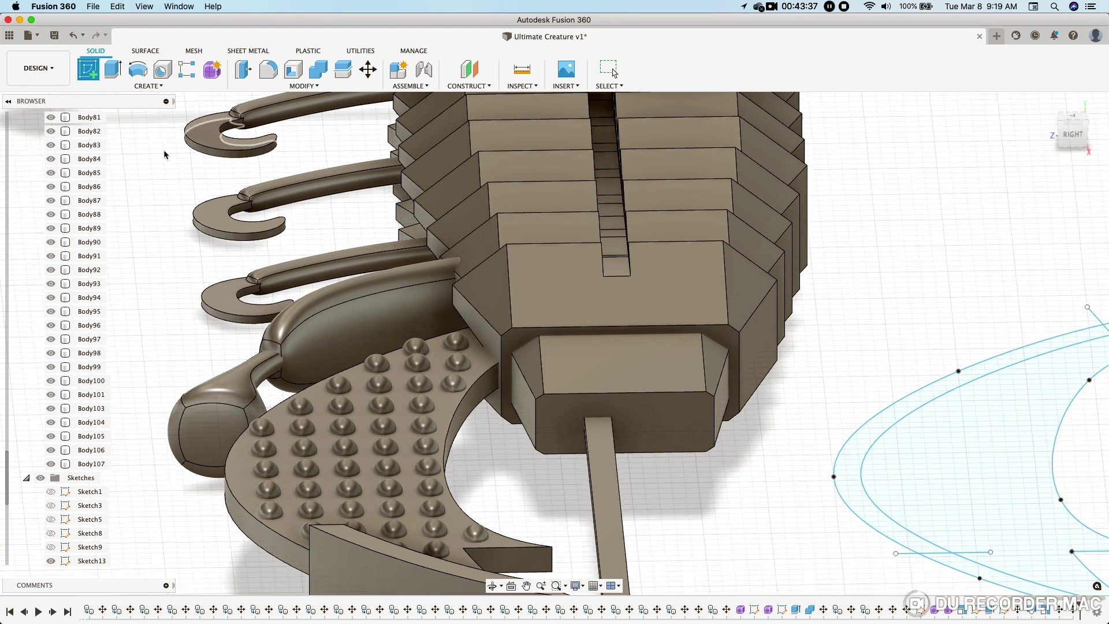
left_click(1075, 120)
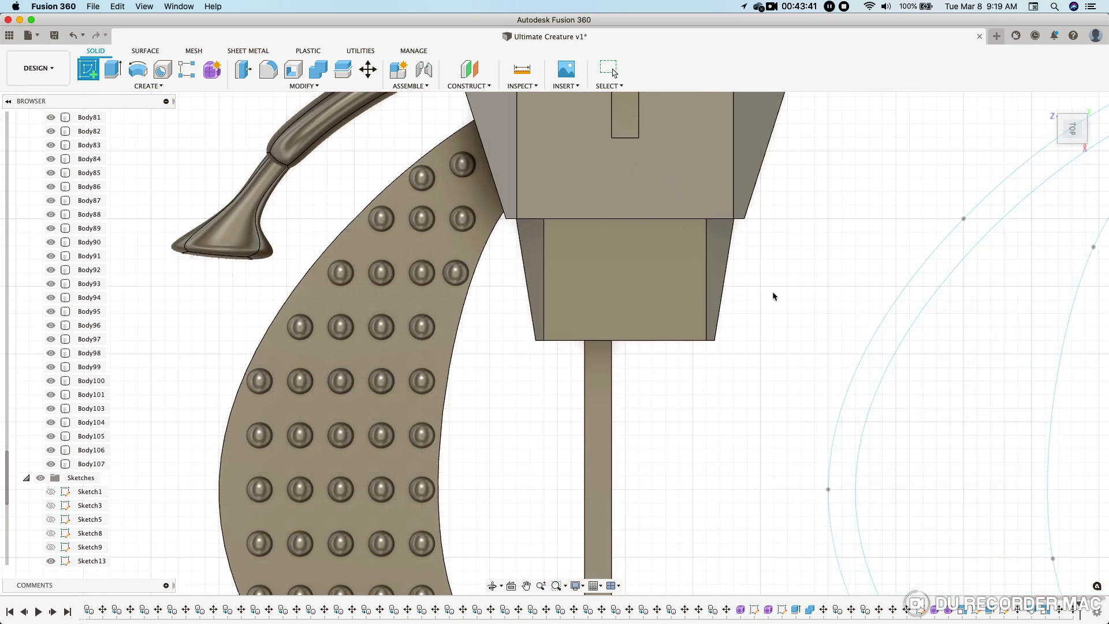
left_click(609, 275)
middle_click_drag(161, 235, 420, 137)
- Draw a narrow closed three-line triangle on the end segment, pointing toward the tail rod
key("l")
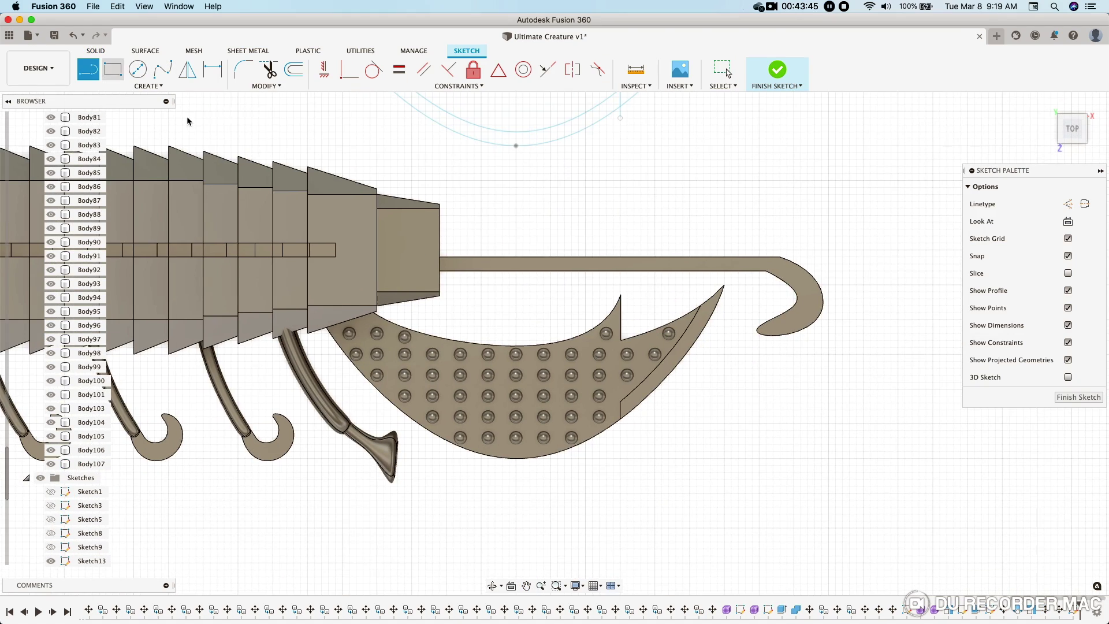
scroll(411, 237, "up", 3)
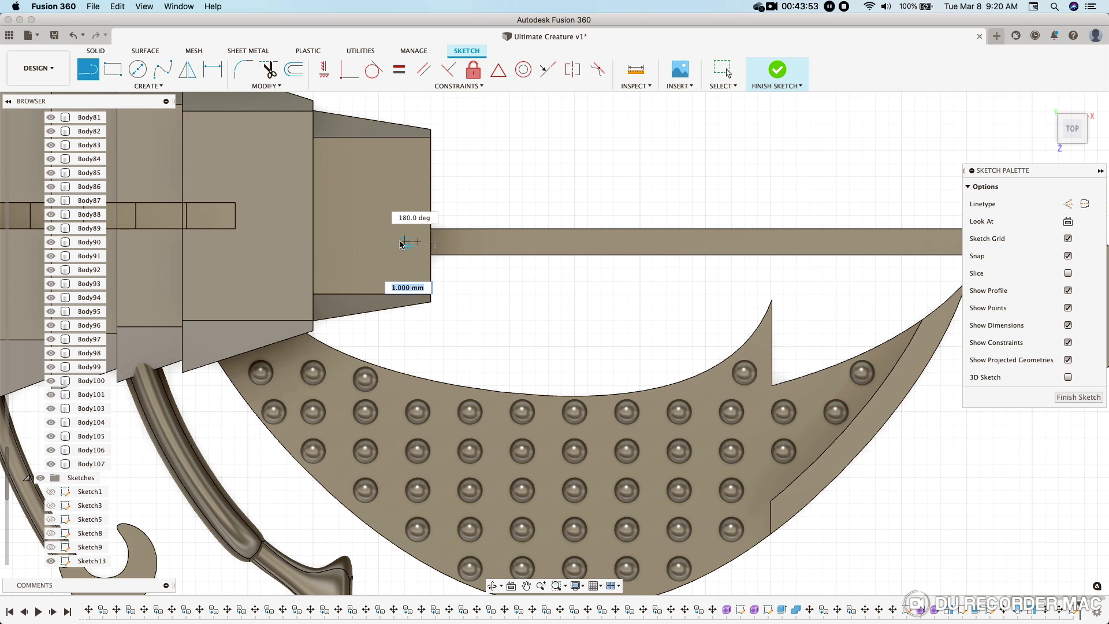
left_click(338, 267)
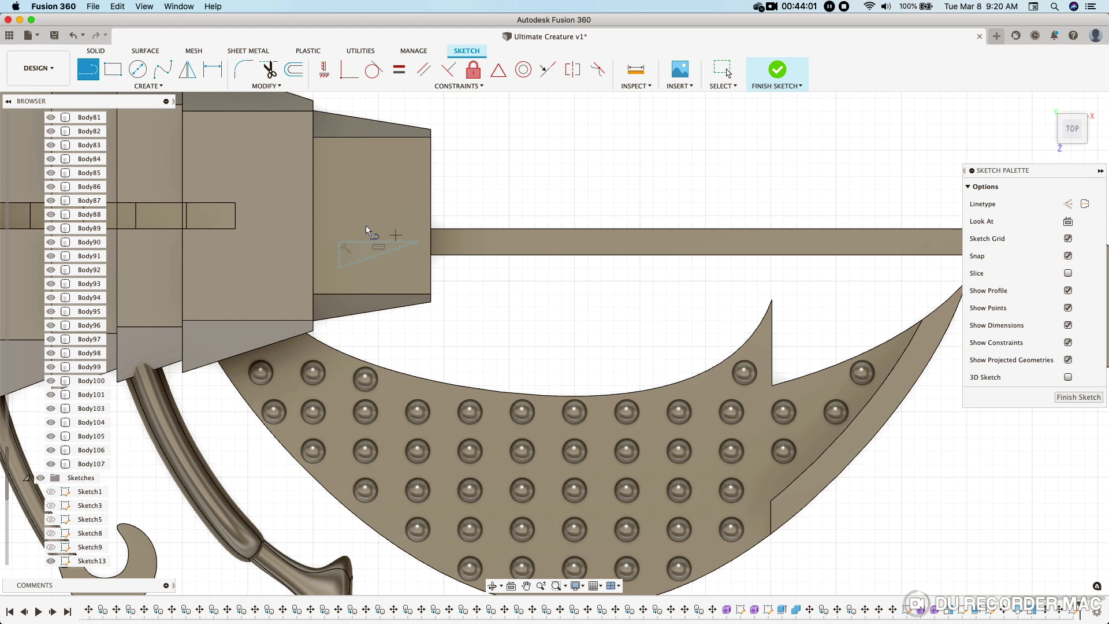
scroll(358, 243, "up", 3)
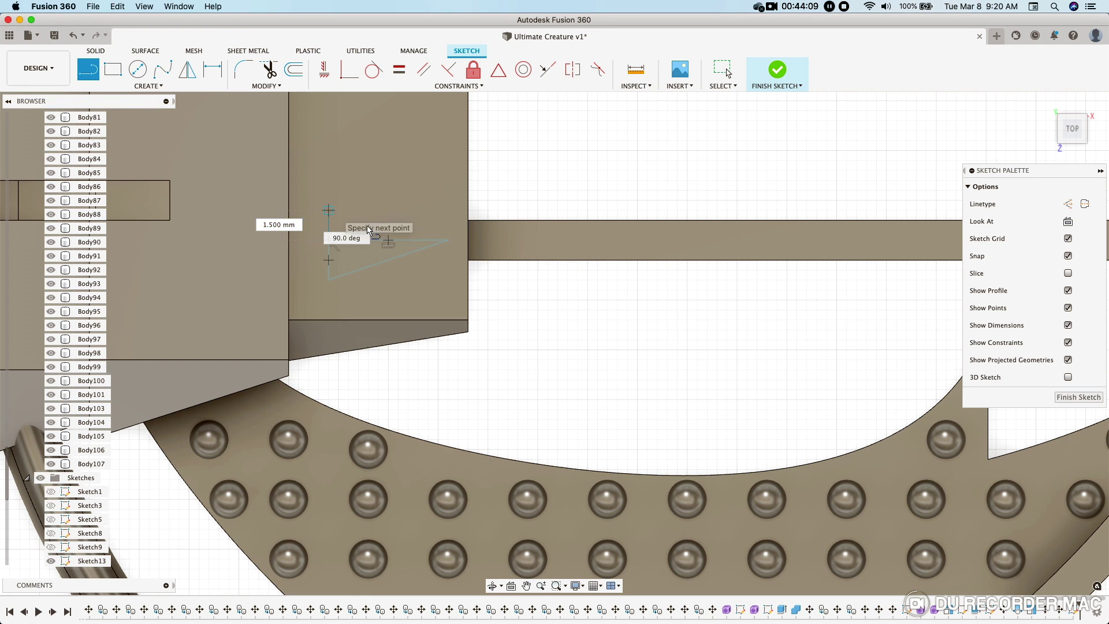
left_click(448, 243)
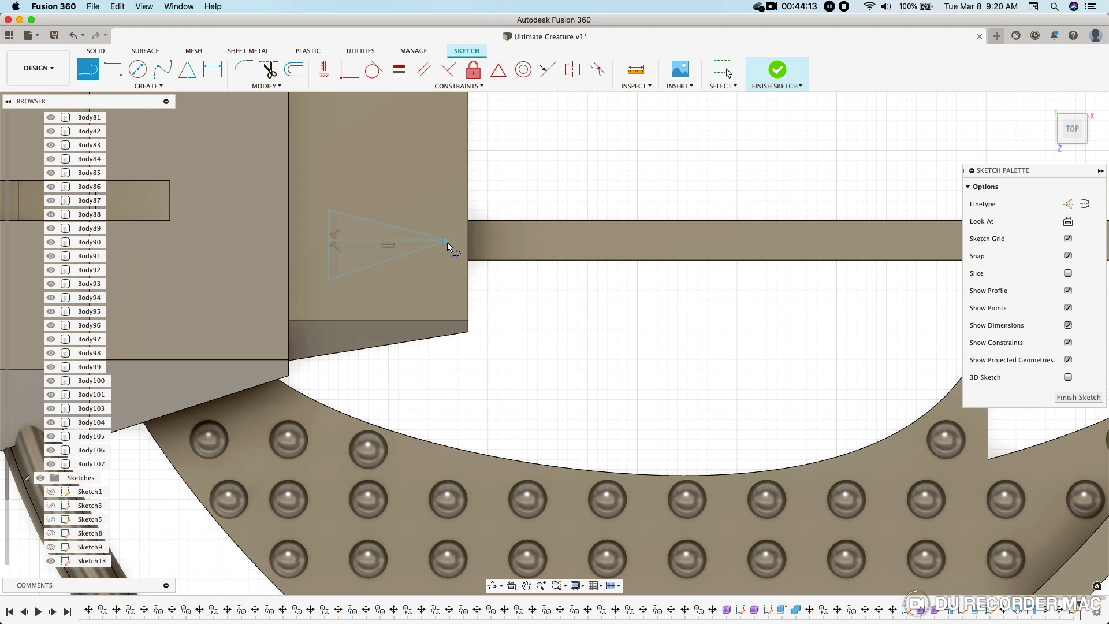
scroll(615, 266, "down", 2)
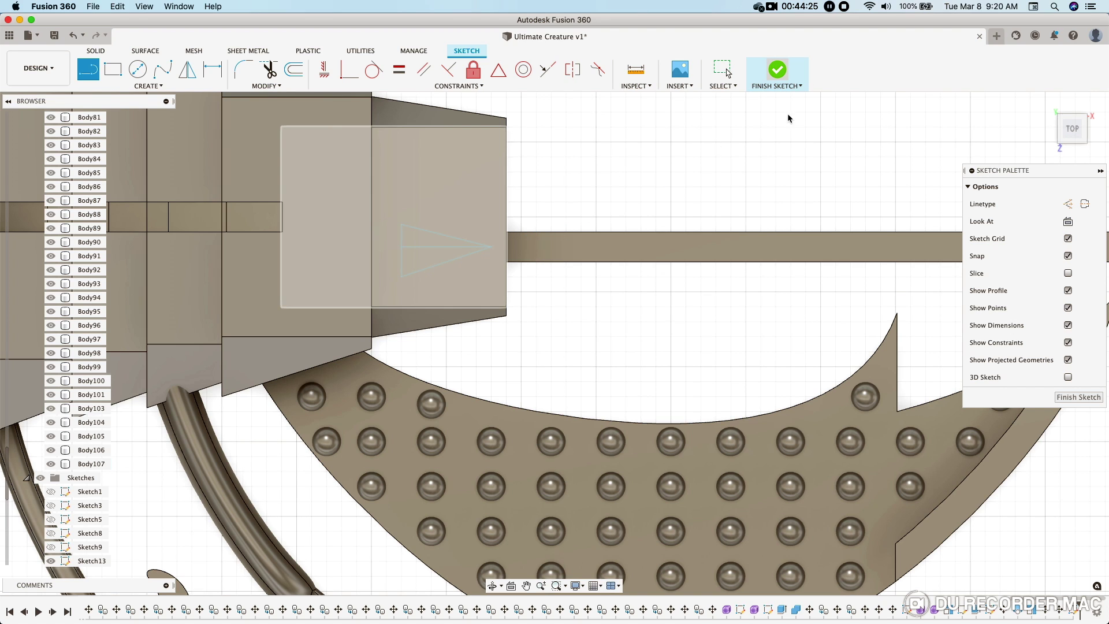
key("Escape")
left_click(425, 248, "shift")
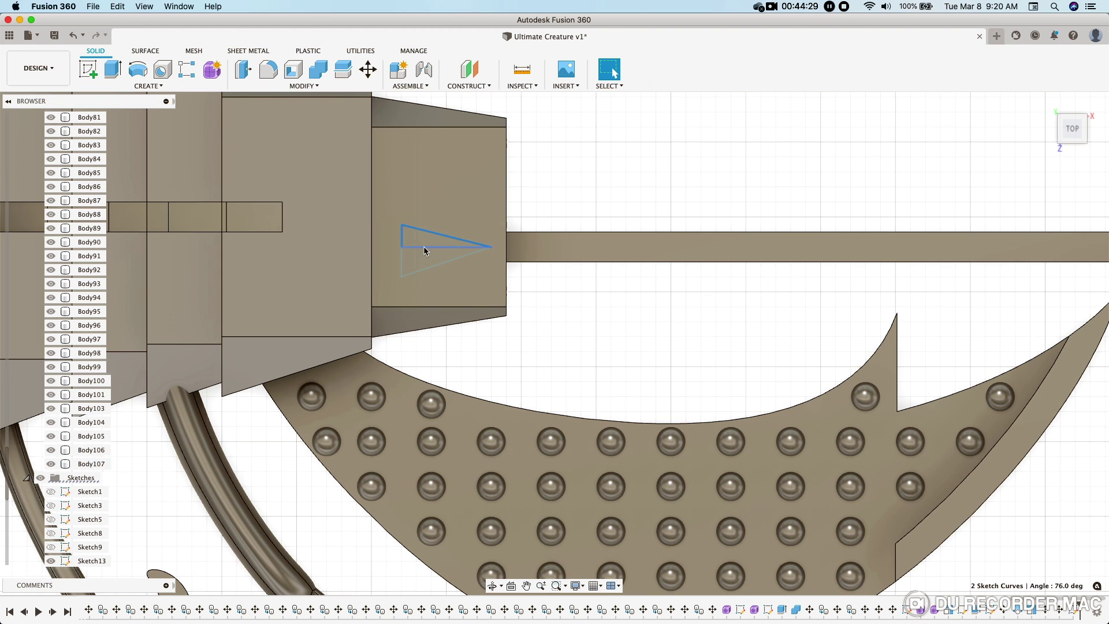
- Move the selected triangle sketch lines −1 mm along Y
left_click(402, 269, "shift")
left_click(367, 69)
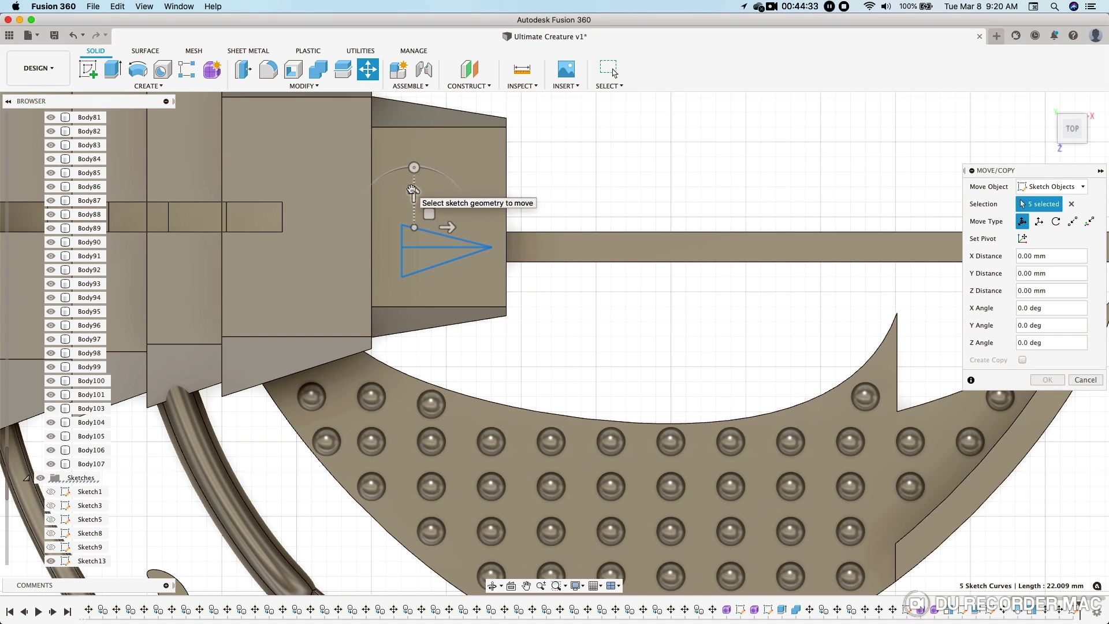
left_click_drag(413, 189, 414, 205)
left_click(1046, 379)
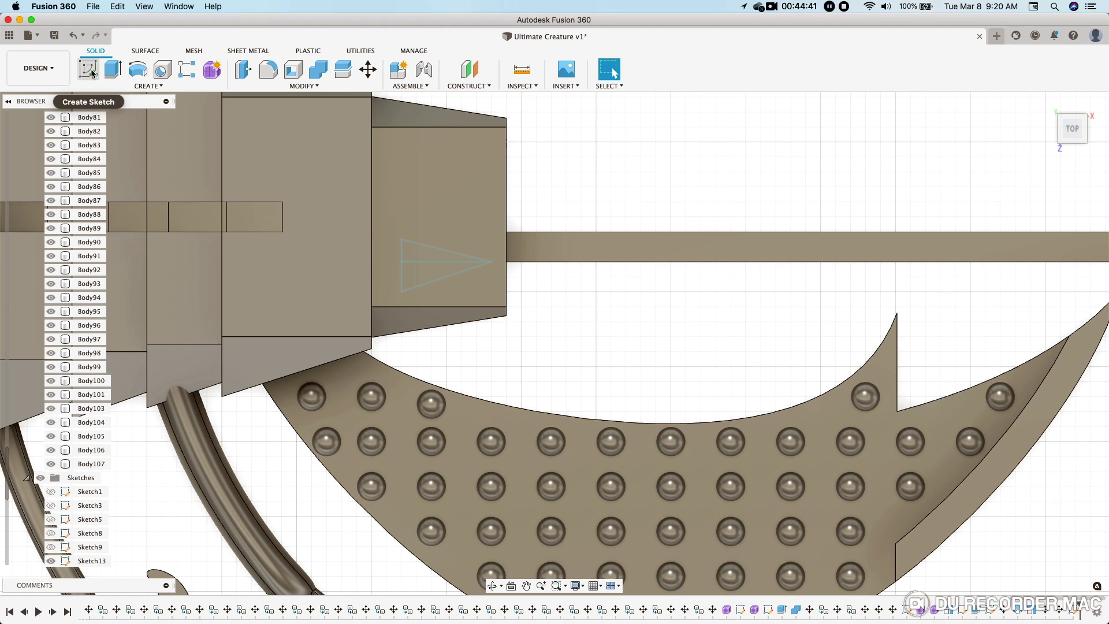
- Hide Body107 and pick both triangle halves as extrude profiles
left_click(116, 72)
scroll(427, 255, "up", 3)
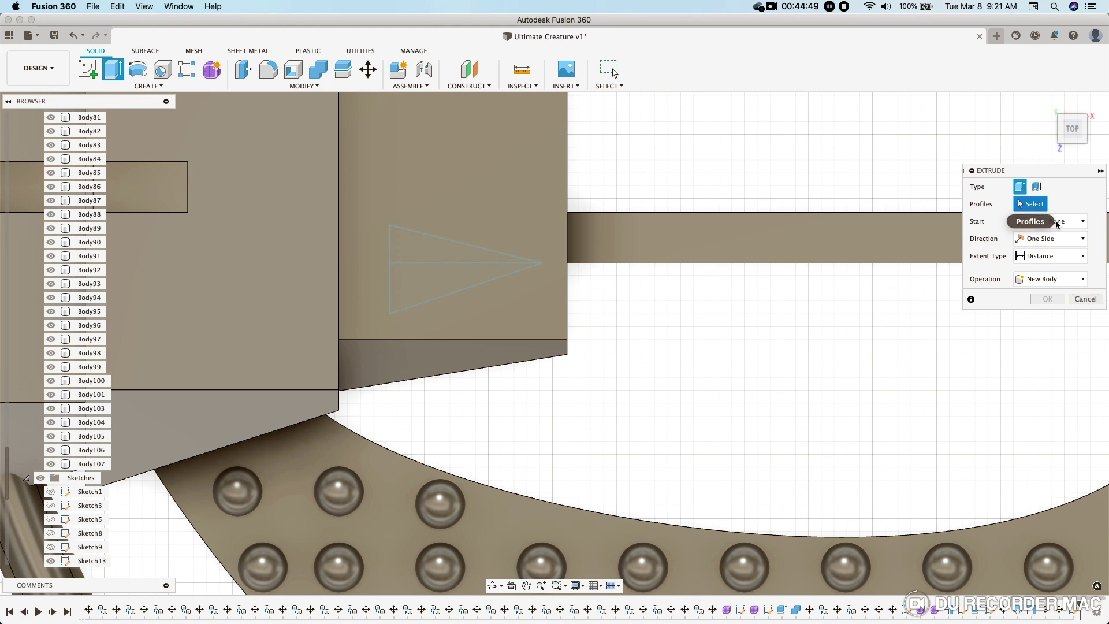
scroll(417, 285, "down", 2)
scroll(585, 310, "down", 5)
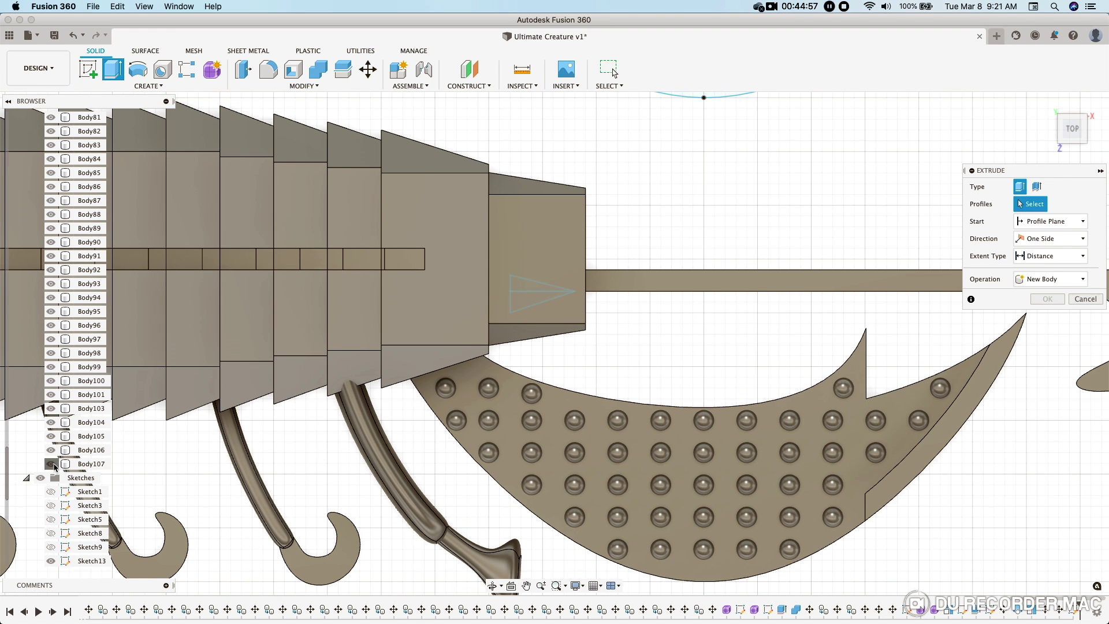
left_click(52, 464)
left_click(535, 310)
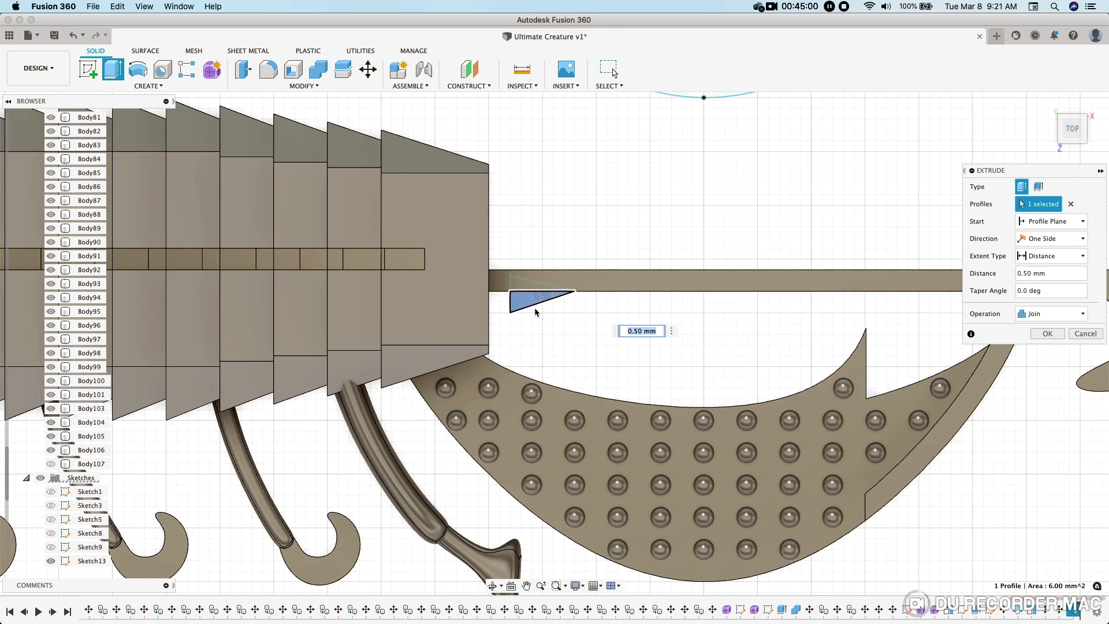
scroll(535, 313, "up", 2)
left_click(519, 267)
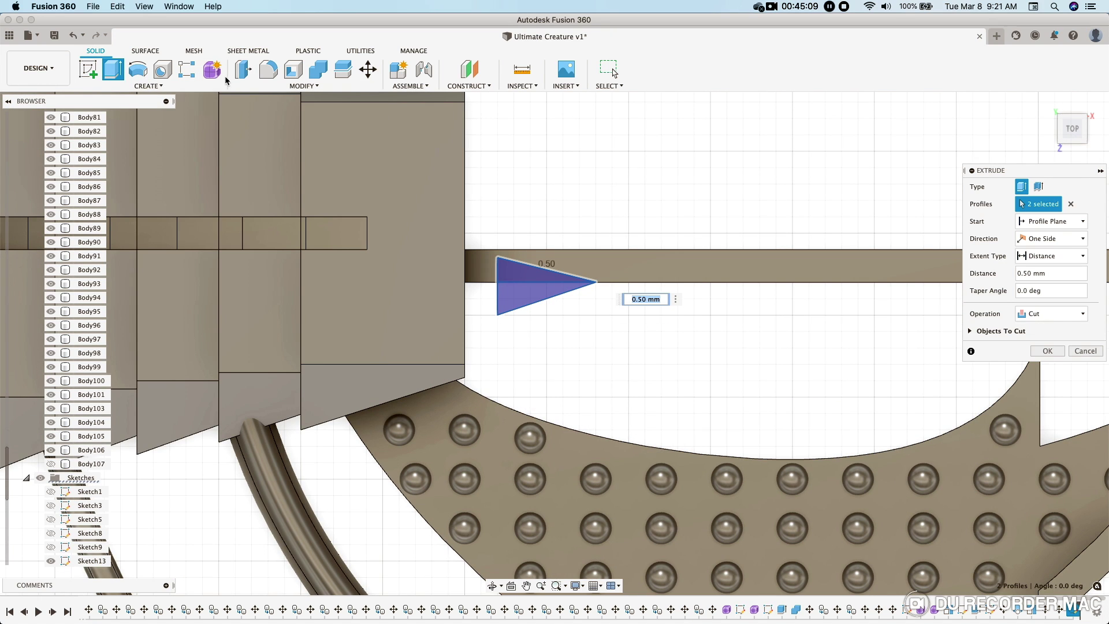
- Extrude the triangle 4 mm as a New Body, creating the wedge Body108
left_click(1072, 152)
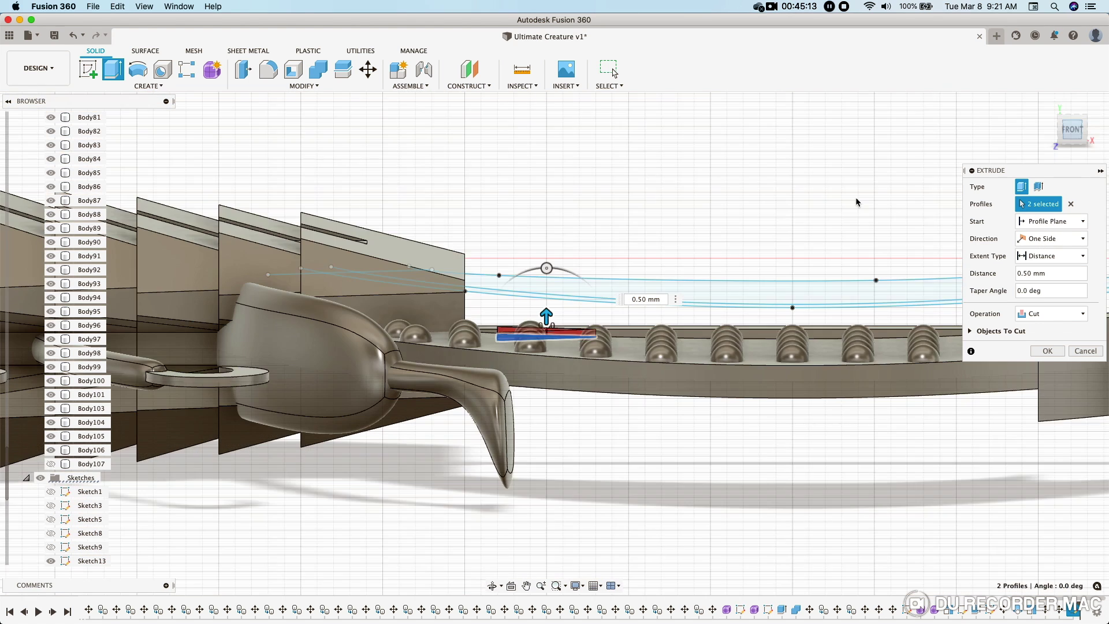
left_click_drag(546, 334, 546, 266)
left_click(1054, 314)
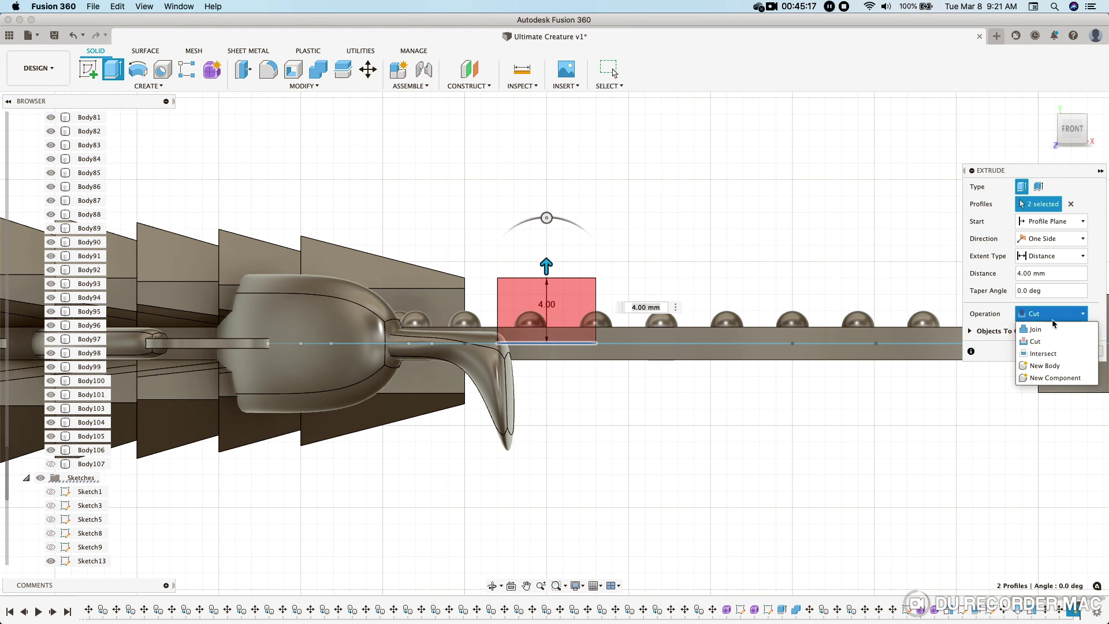
left_click(1039, 364)
scroll(598, 315, "up", 2)
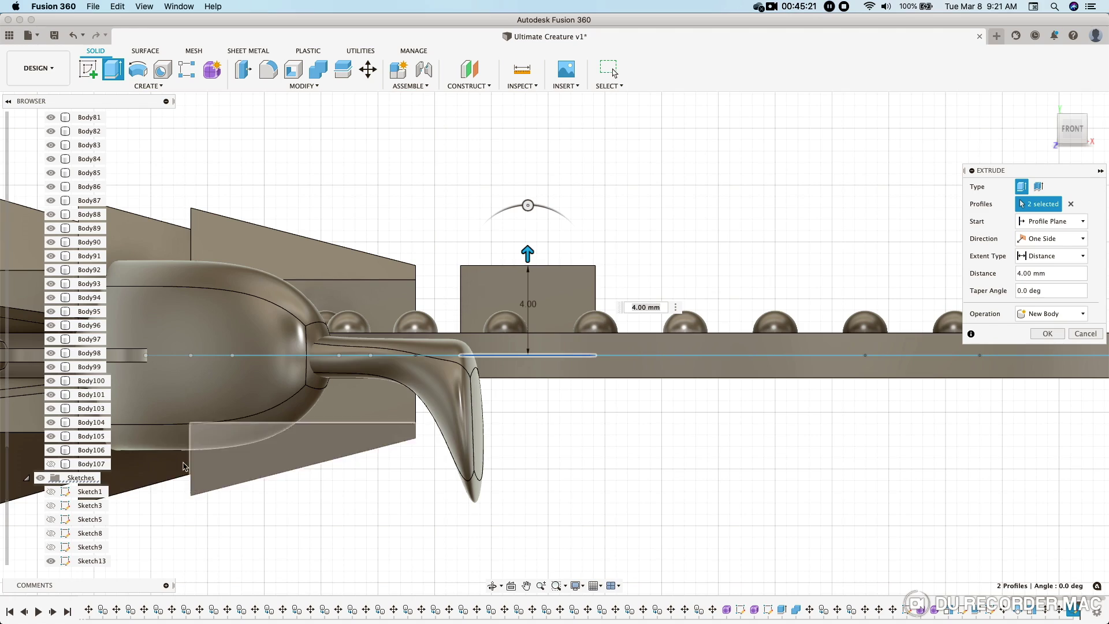
mouse_move(580, 303)
middle_mouse_down("shift")
mouse_move(668, 250)
mouse_move(643, 276)
mouse_move(611, 281)
mouse_move(716, 329)
middle_mouse_up("shift")
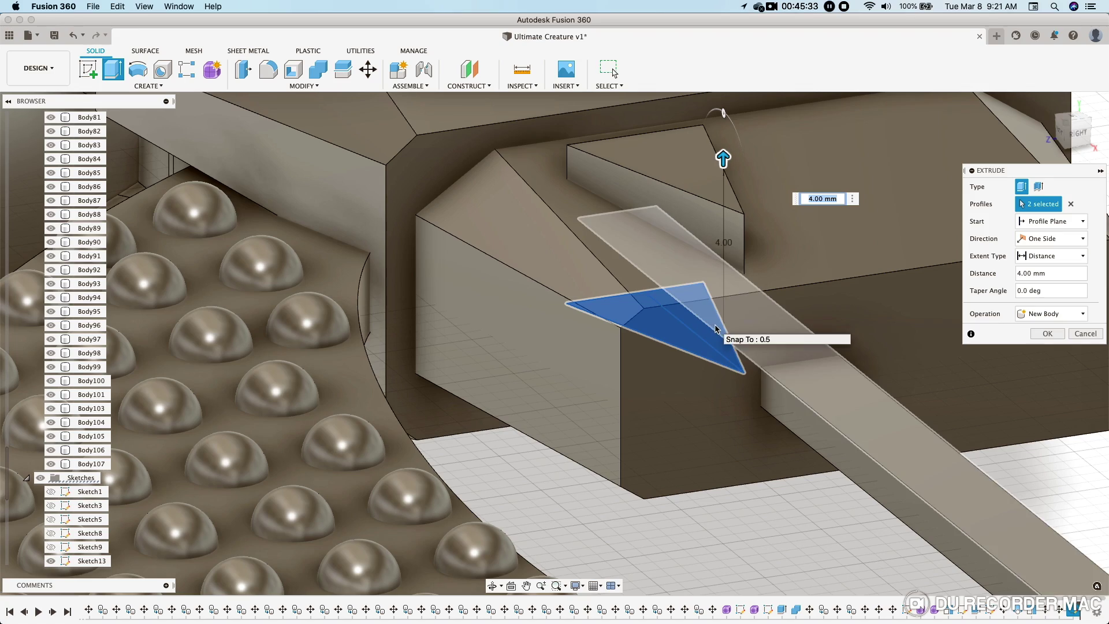
mouse_move(779, 354)
middle_mouse_down("shift")
mouse_move(706, 518)
mouse_move(760, 402)
middle_mouse_up("shift")
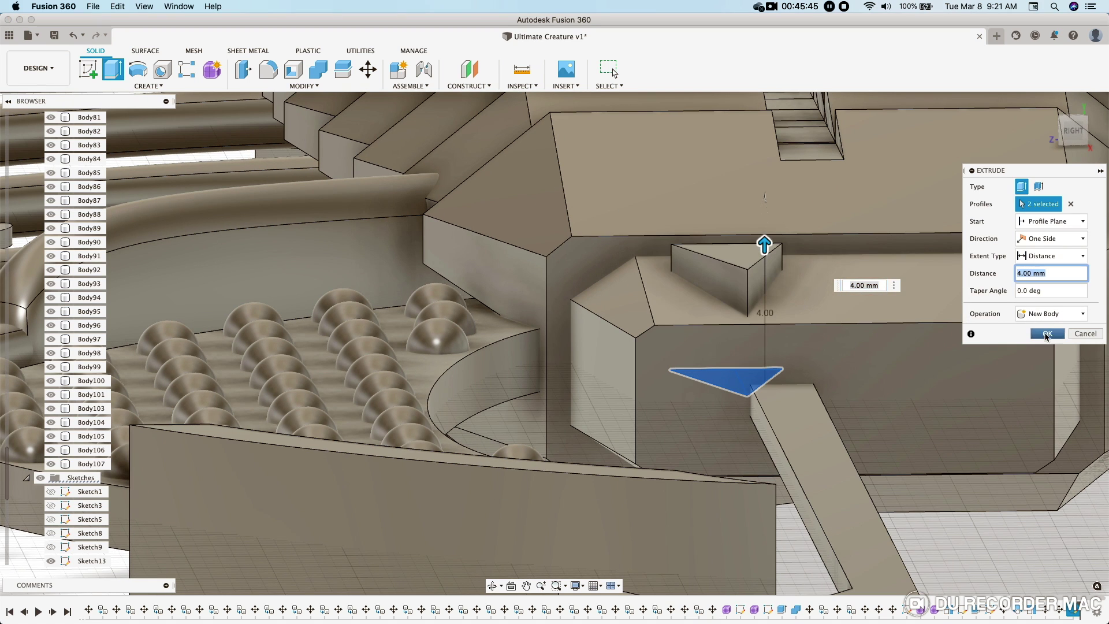
left_click(1047, 333)
scroll(745, 277, "up", 3)
scroll(735, 270, "up", 3)
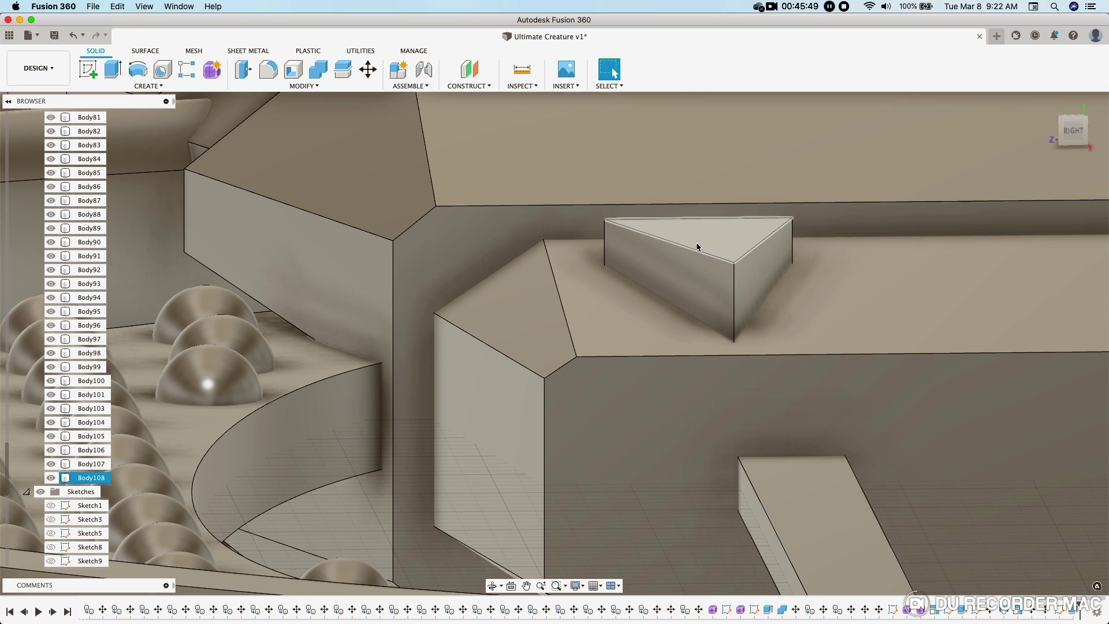
left_click(1066, 136)
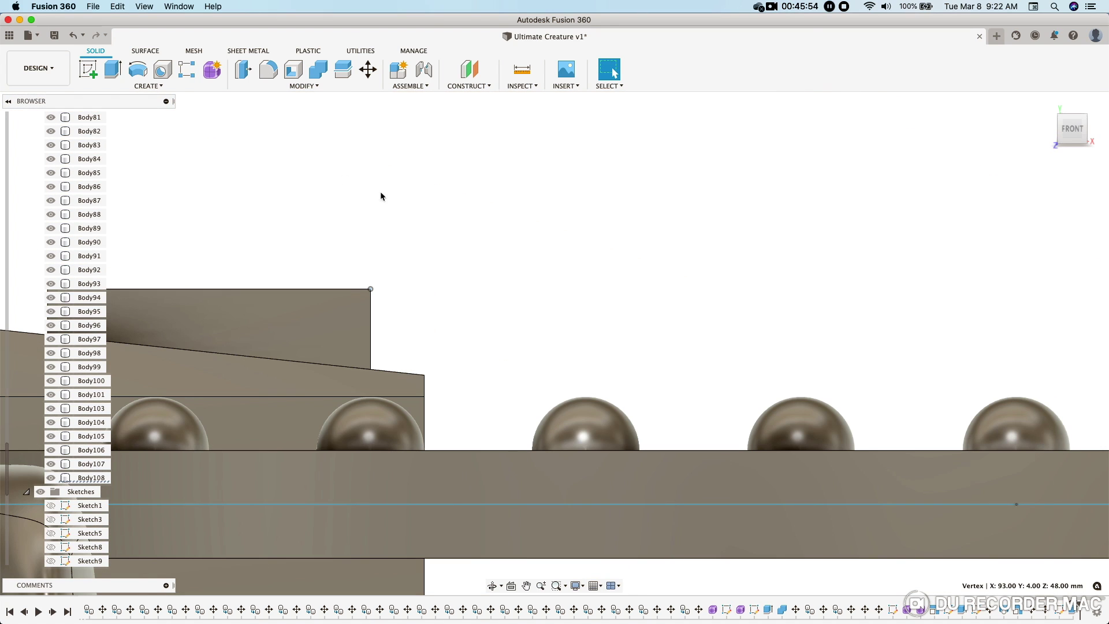
- Start rotating the whole spike body, then cancel that move
left_click(368, 69)
mouse_move(288, 289)
left_mouse_down()
mouse_move(291, 280)
mouse_move(290, 290)
left_mouse_up()
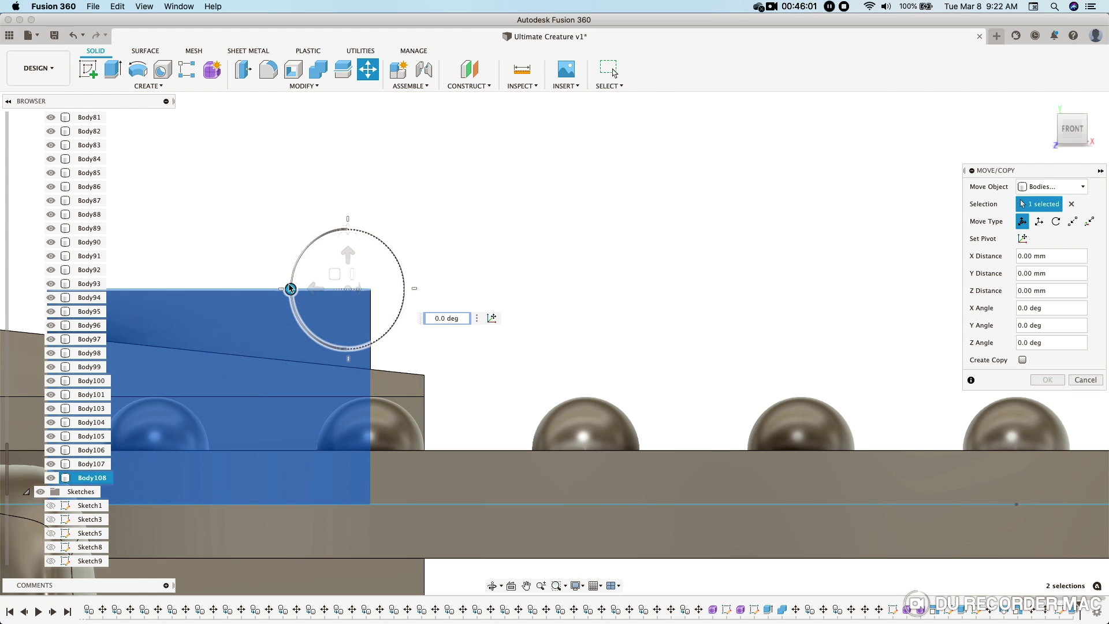
key("Escape")
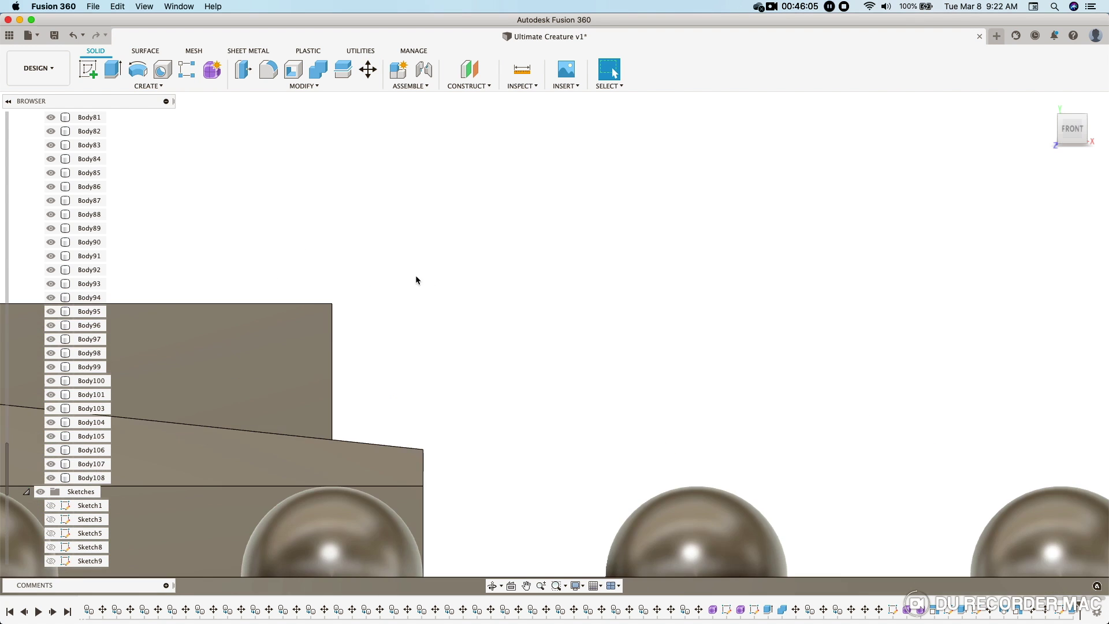
scroll(415, 276, "up", 5)
- Rotate the spike's top face −25° about X to slope it
left_click(230, 301)
key("m")
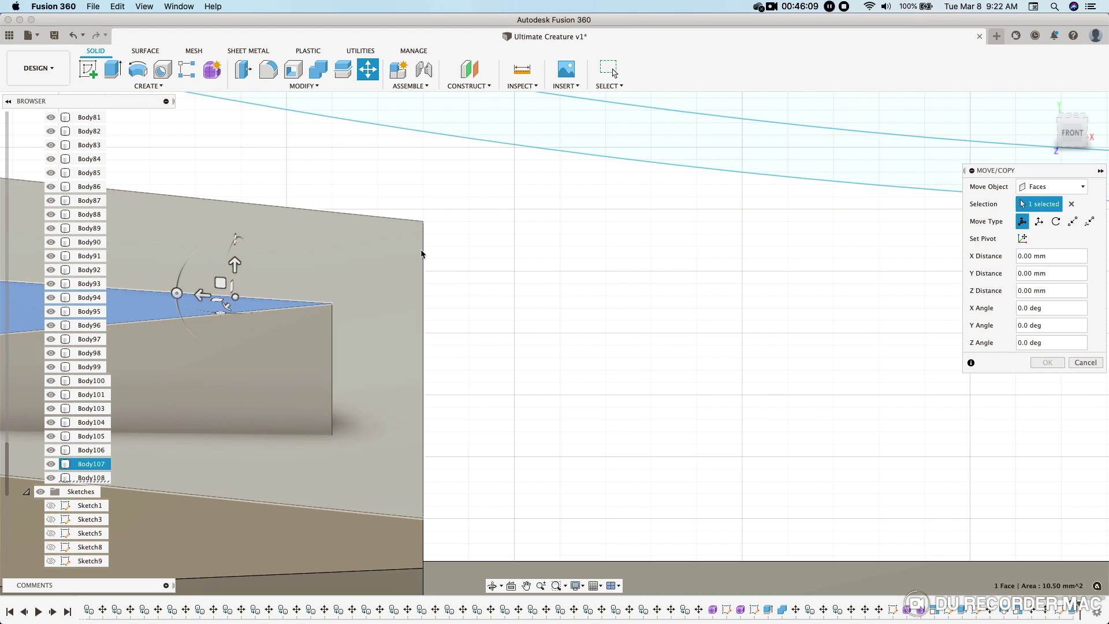
left_click_drag(177, 394, 179, 372)
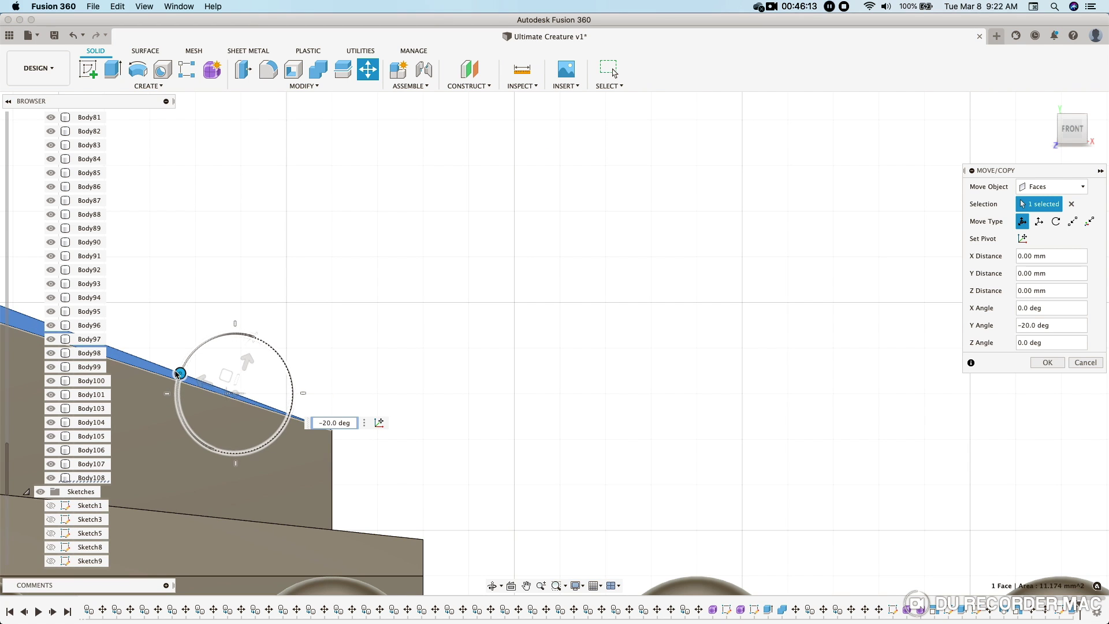
scroll(398, 318, "down", 3)
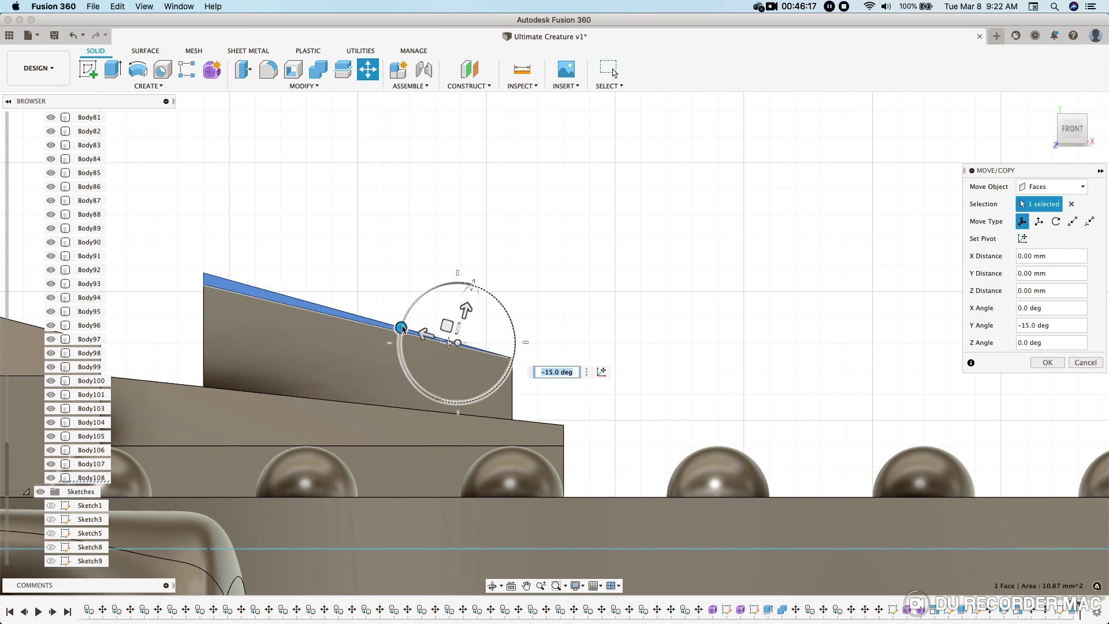
left_click_drag(402, 328, 359, 336)
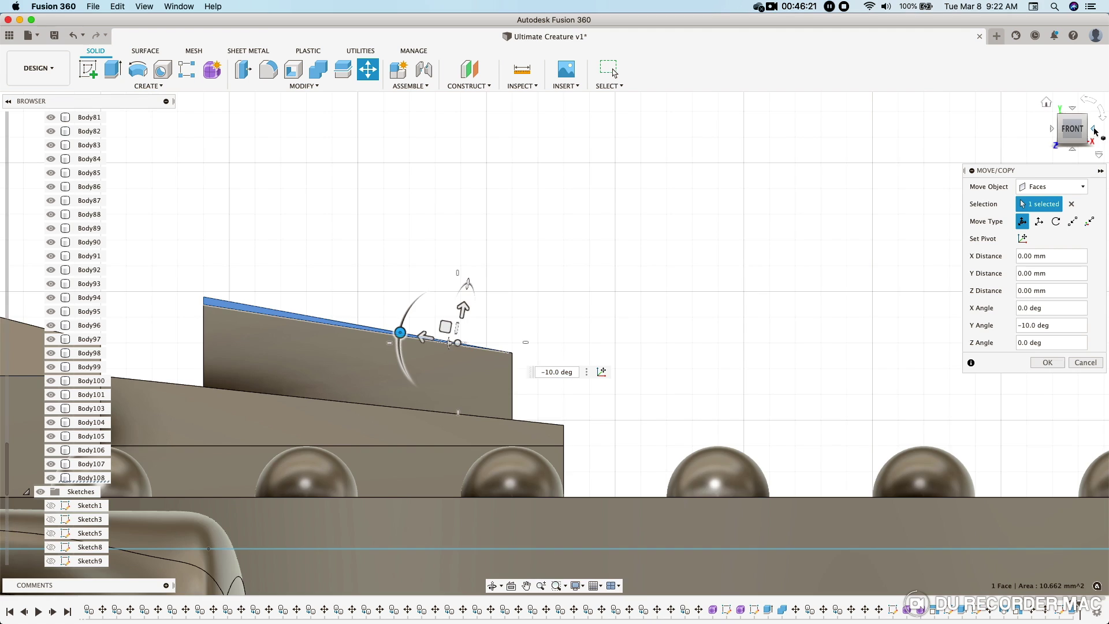
left_click(1094, 131)
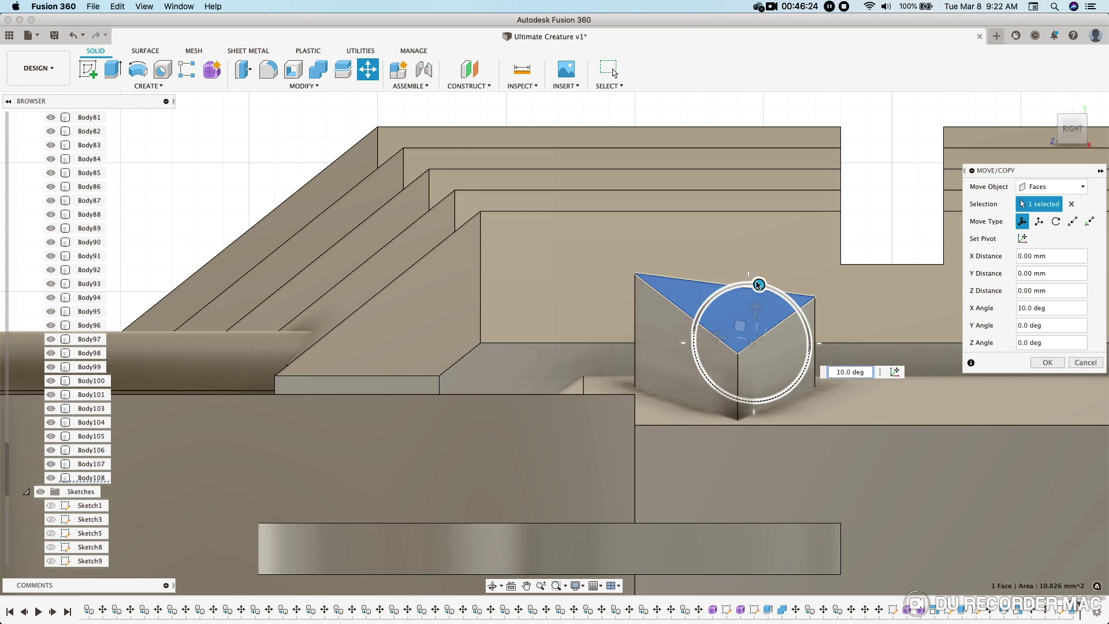
left_click_drag(748, 282, 728, 287)
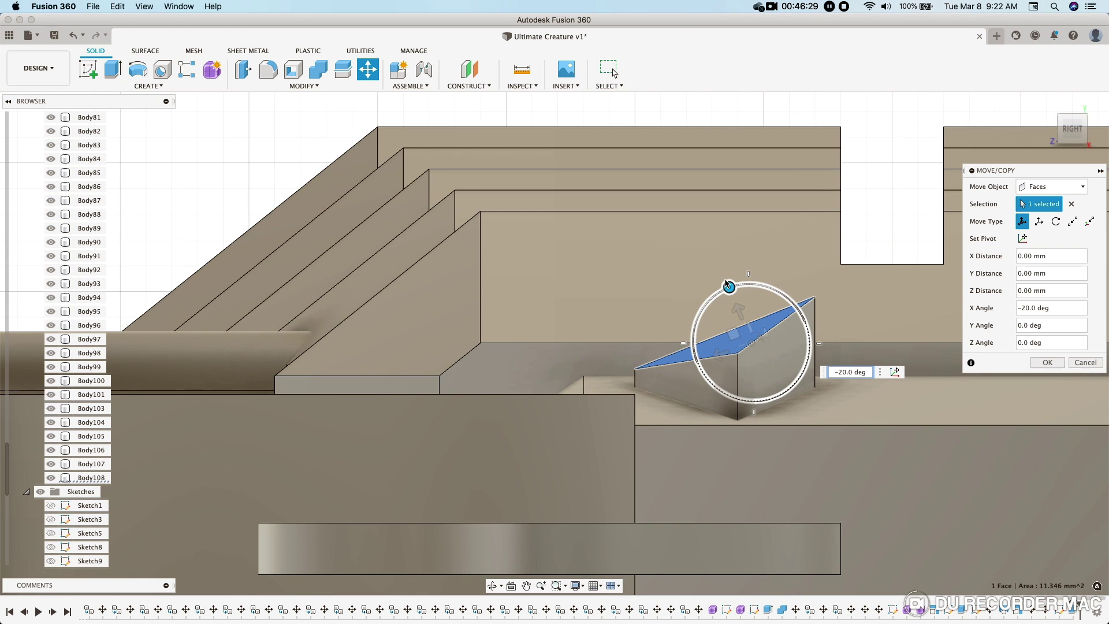
scroll(728, 287, "up", 3)
left_click_drag(737, 317, 735, 319)
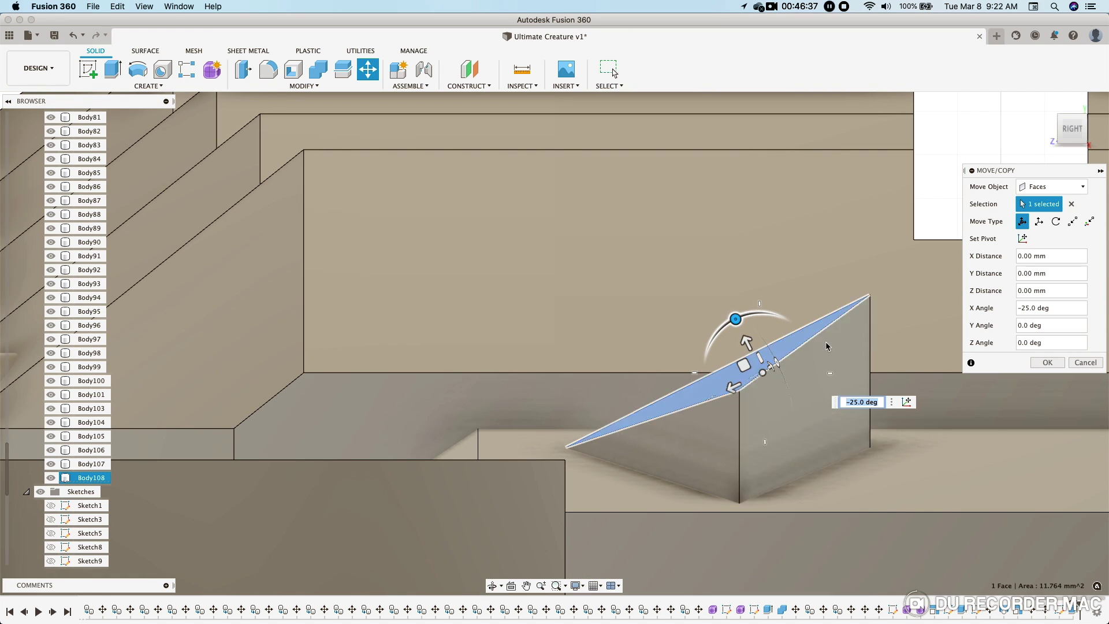
left_click(1047, 363)
- Orbit and zoom around the model to check the sloped fin
scroll(993, 346, "down", 5)
mouse_move(993, 346)
middle_mouse_down("shift")
mouse_move(1008, 391)
mouse_move(997, 359)
mouse_move(885, 306)
mouse_move(614, 72)
middle_mouse_up("shift")
scroll(997, 364, "down", 5)
middle_click_drag(976, 406, 1024, 379, "shift")
scroll(976, 406, "up", 3)
scroll(976, 406, "up", 3)
scroll(976, 406, "up", 3)
scroll(1023, 378, "down", 5)
key("Escape")
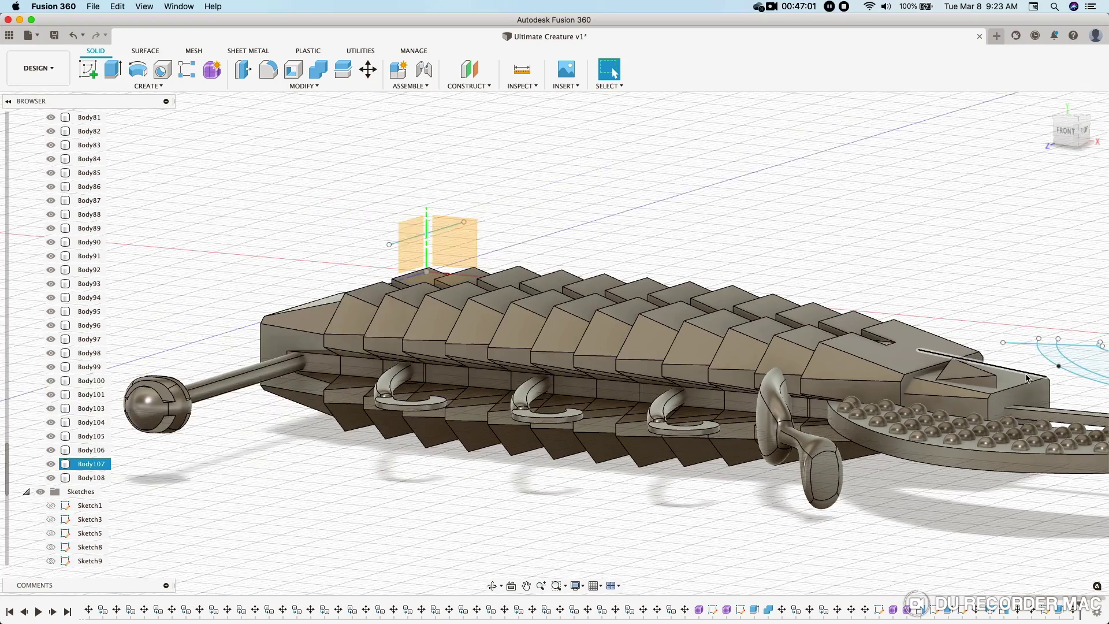
left_click(1066, 119)
scroll(842, 280, "up", 5)
scroll(842, 279, "down", 2)
scroll(841, 279, "up", 3)
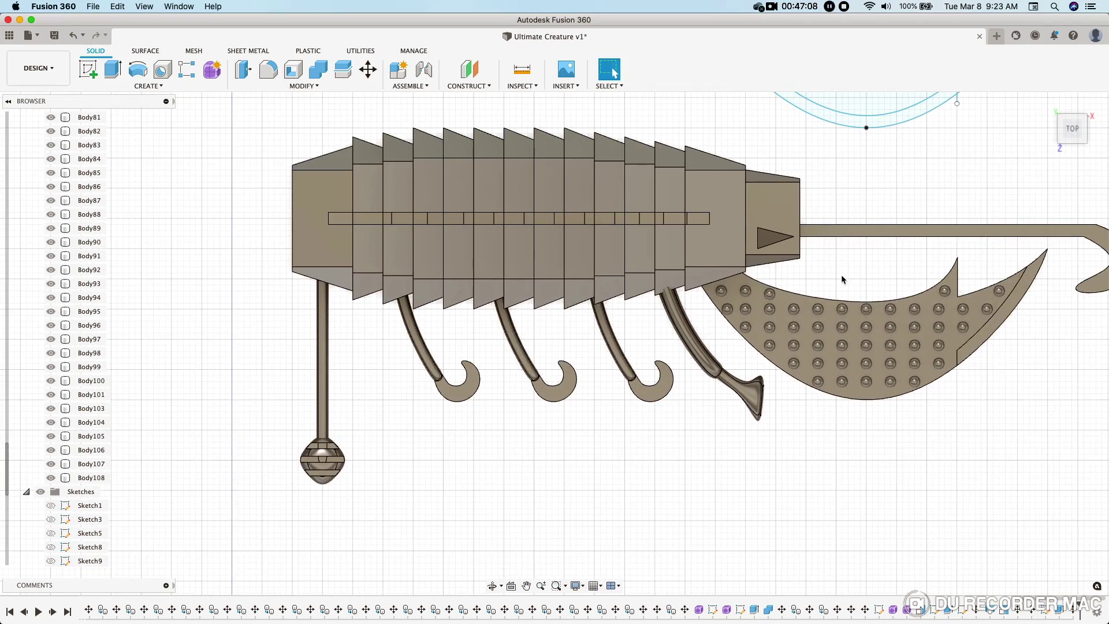
middle_click_drag(842, 280, 614, 72, "shift")
mouse_move(776, 201)
middle_mouse_down("shift")
mouse_move(844, 211)
mouse_move(846, 223)
mouse_move(849, 183)
mouse_move(797, 193)
mouse_move(812, 263)
mouse_move(844, 223)
mouse_move(691, 359)
middle_mouse_up("shift")
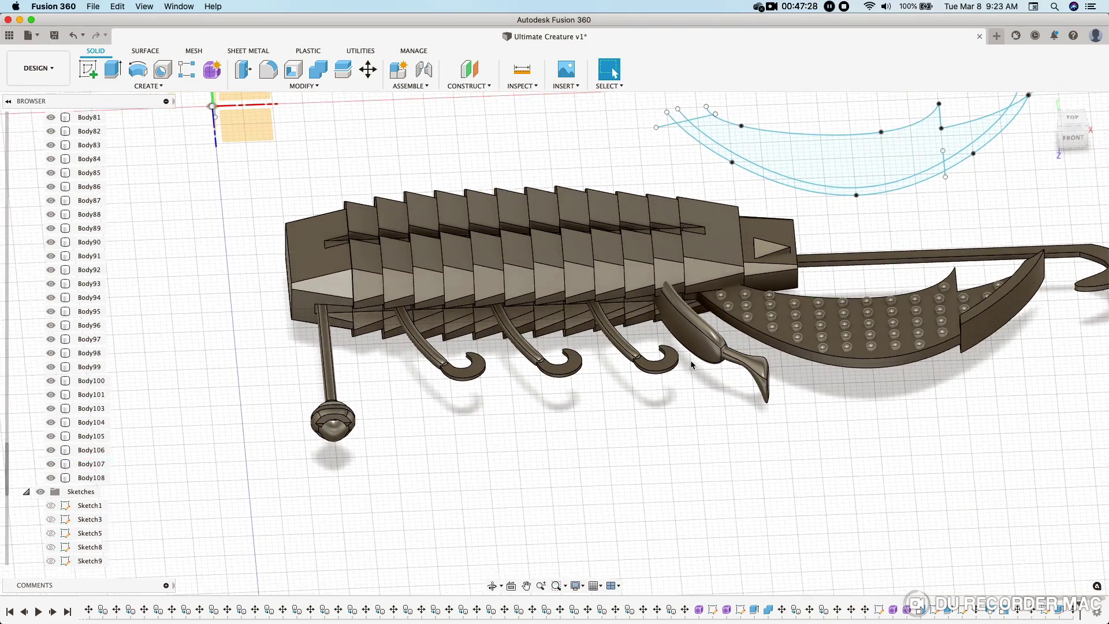
scroll(675, 379, "up", 3)
scroll(681, 416, "up", 3)
scroll(679, 430, "up", 3)
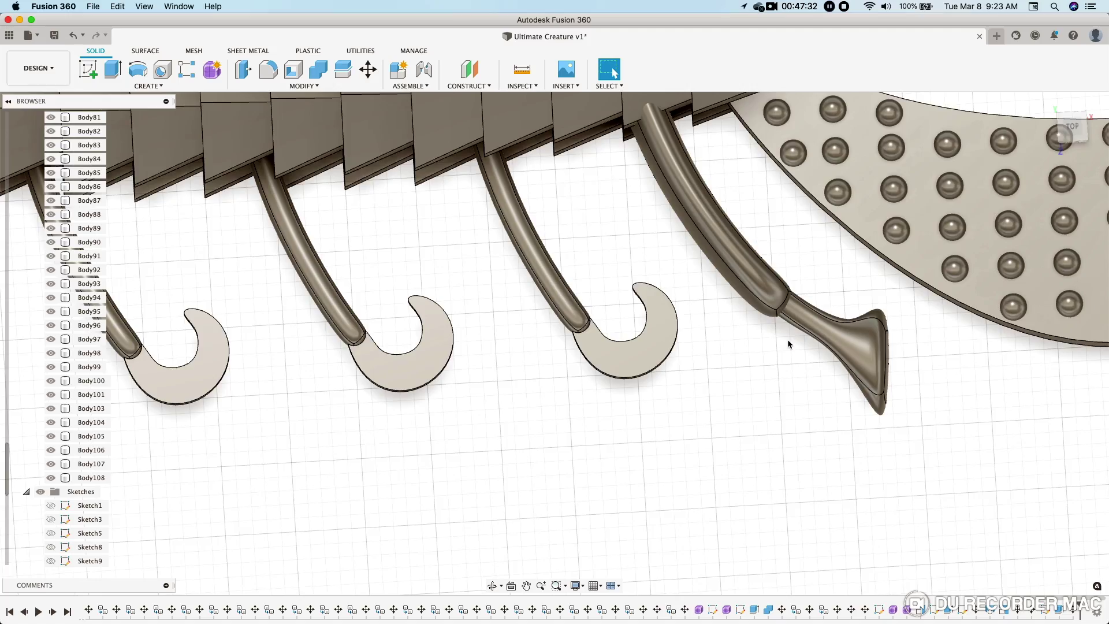
scroll(786, 333, "down", 3)
scroll(787, 332, "down", 3)
mouse_move(787, 333)
middle_mouse_down("shift")
mouse_move(549, 390)
mouse_move(637, 310)
middle_mouse_up("shift")
middle_click_drag(634, 314, 543, 353, "shift")
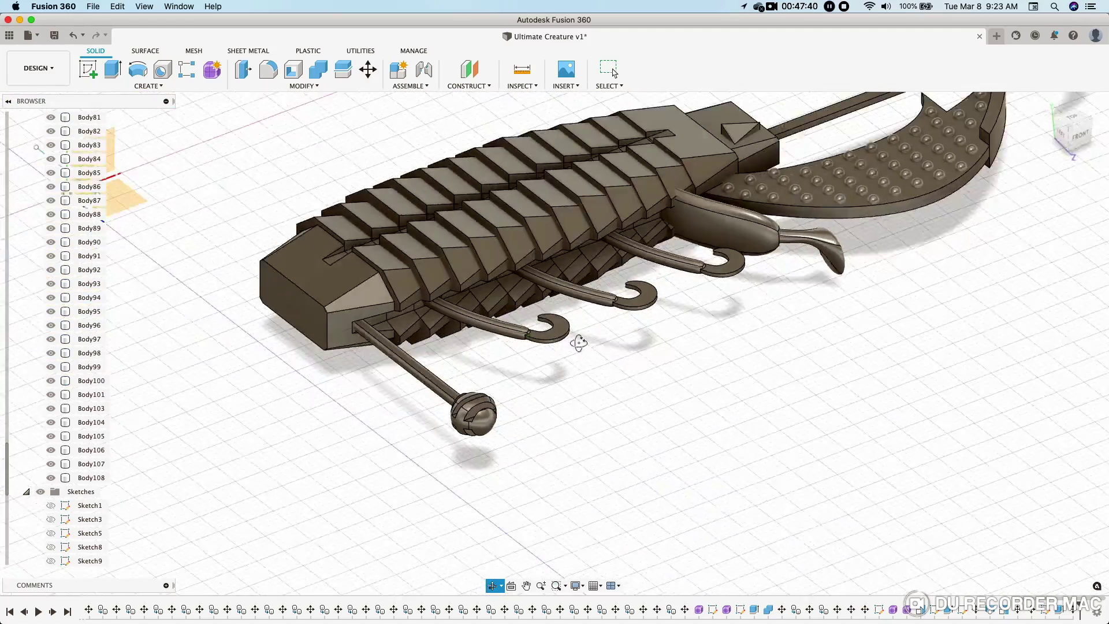
left_click(1072, 124)
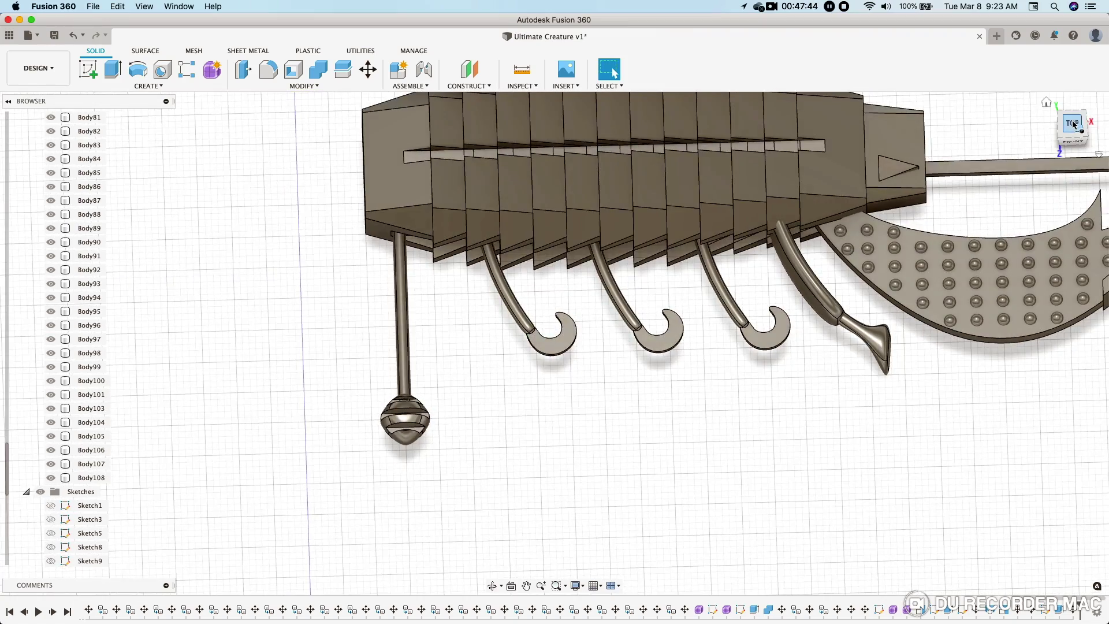
scroll(217, 160, "up", 3)
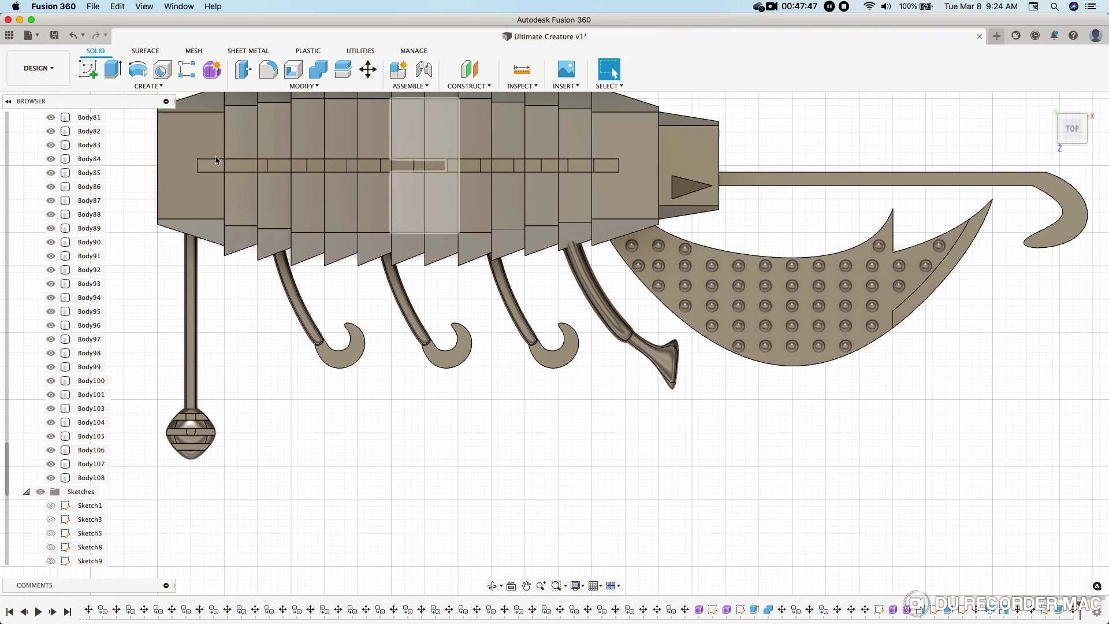
- Start a new sketch on a plane, then undo it
left_click(87, 69)
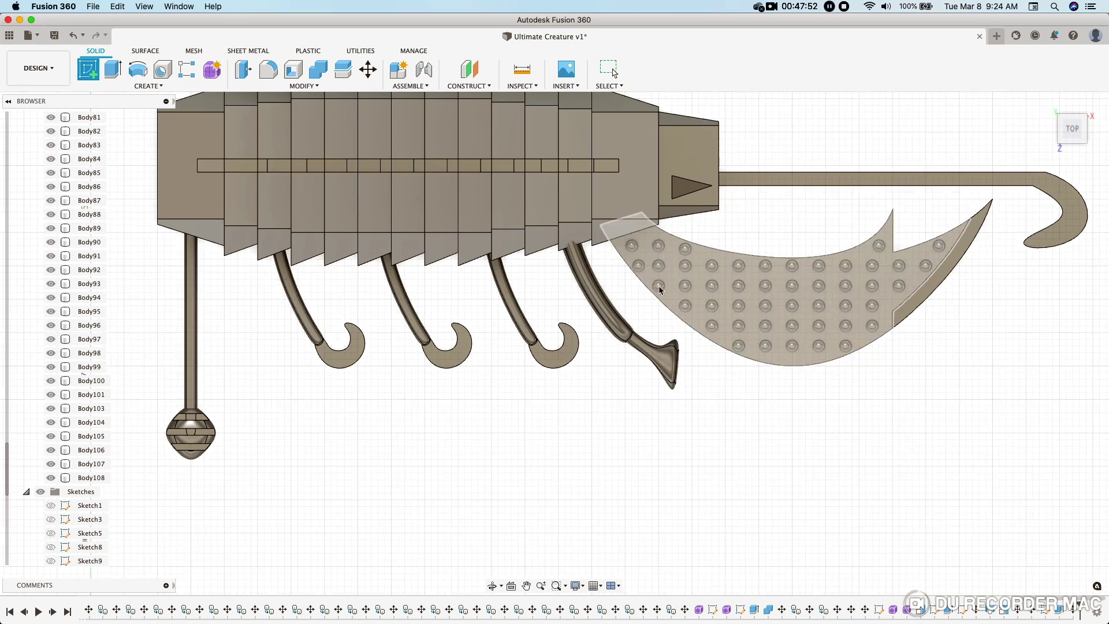
scroll(657, 254, "up", 3)
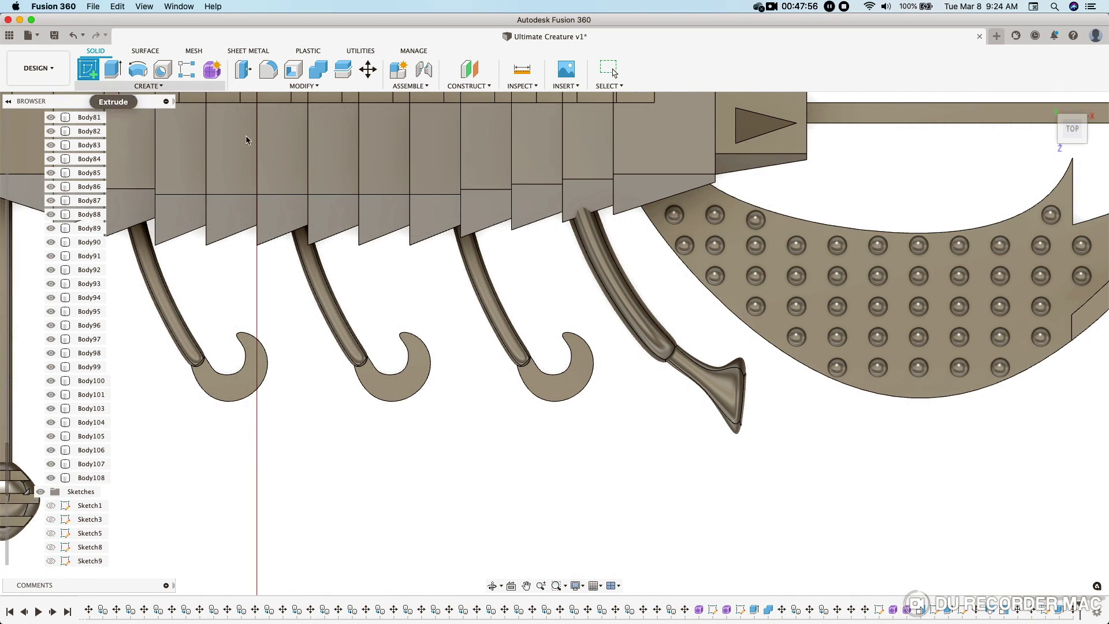
left_click(681, 272)
middle_click_drag(515, 220, 404, 200)
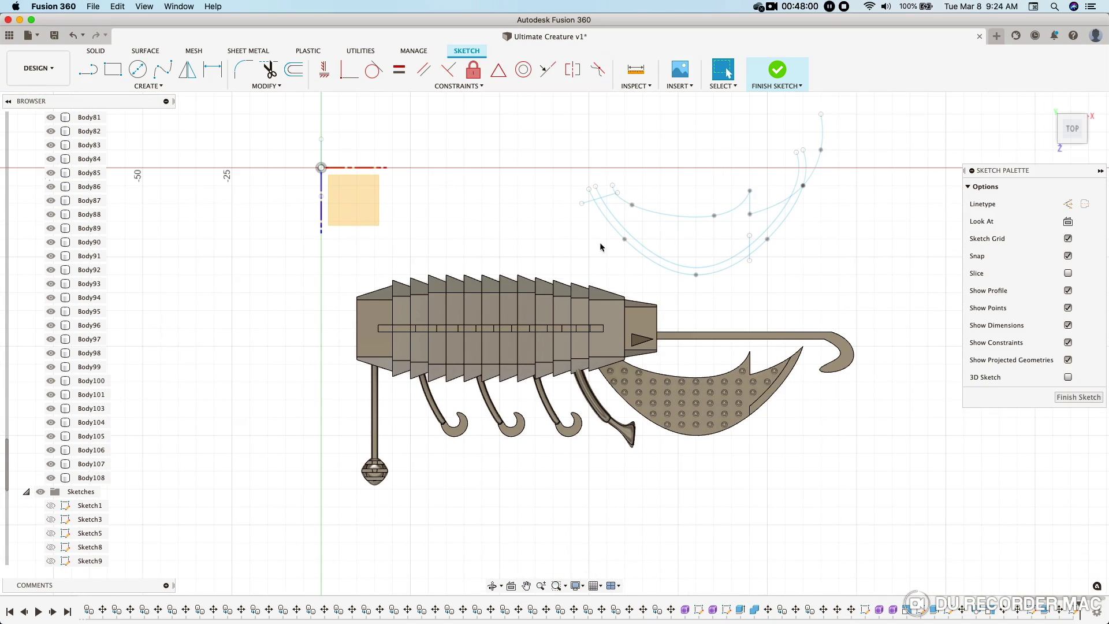
left_click(73, 35)
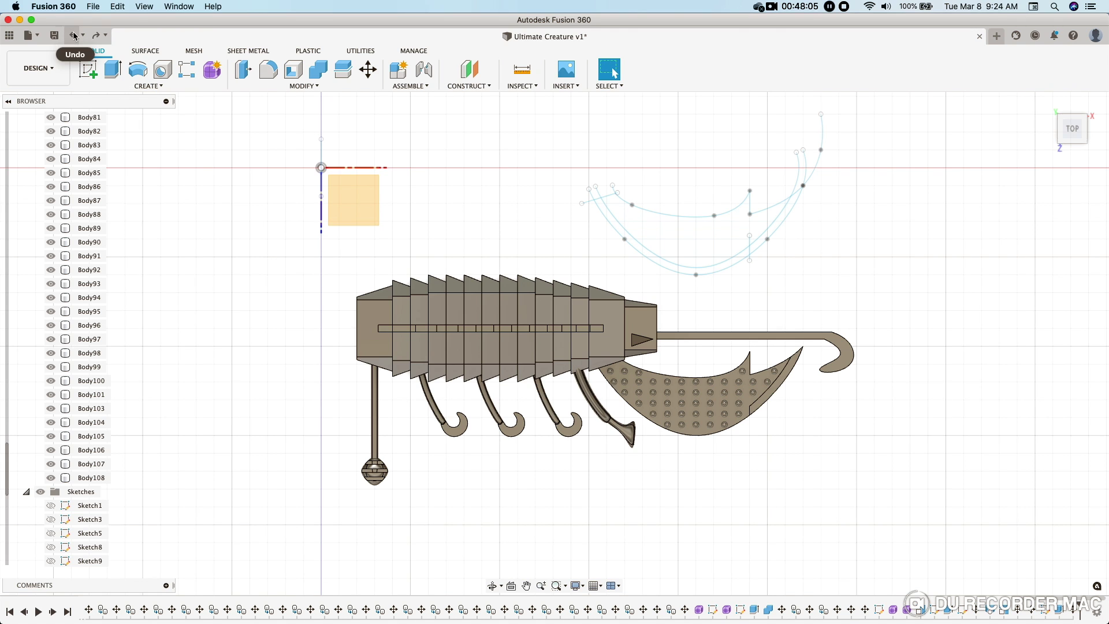
scroll(86, 173, "up", 10)
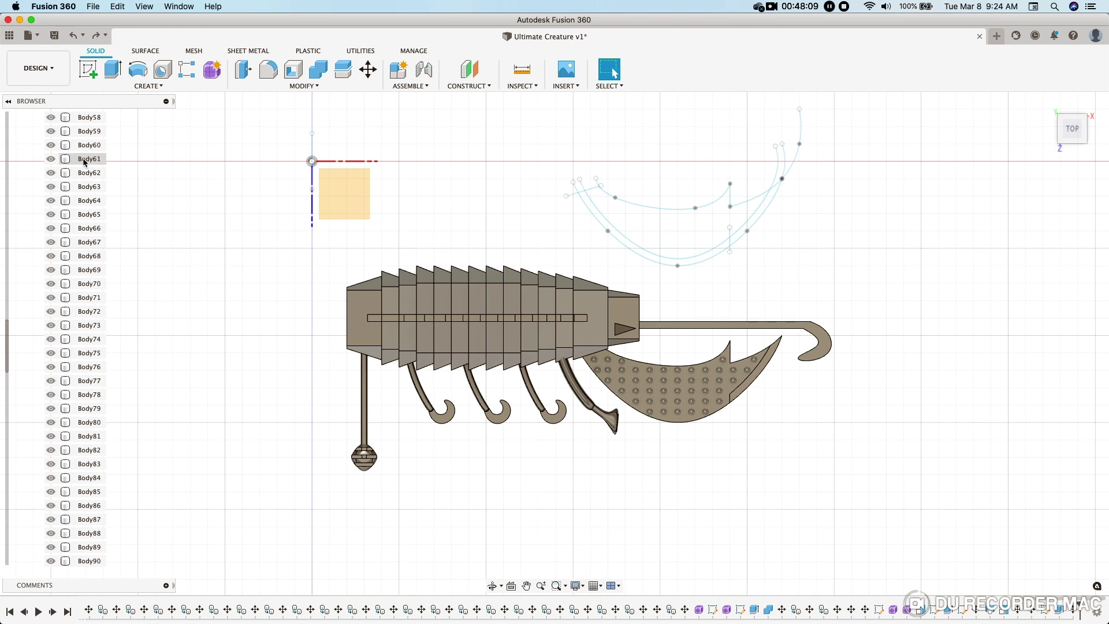
- Select Body35 through Body108 and move them −45 mm along Z
left_click(89, 159)
scroll(86, 422, "down", 5)
left_click(93, 422, "shift")
left_click(368, 69)
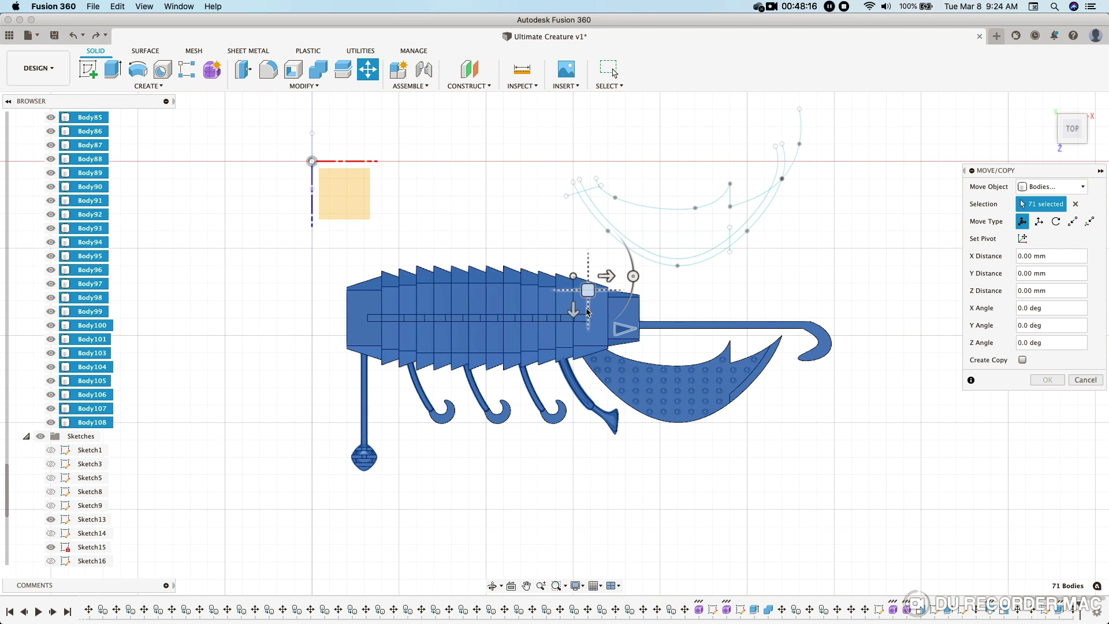
left_click_drag(573, 310, 575, 164)
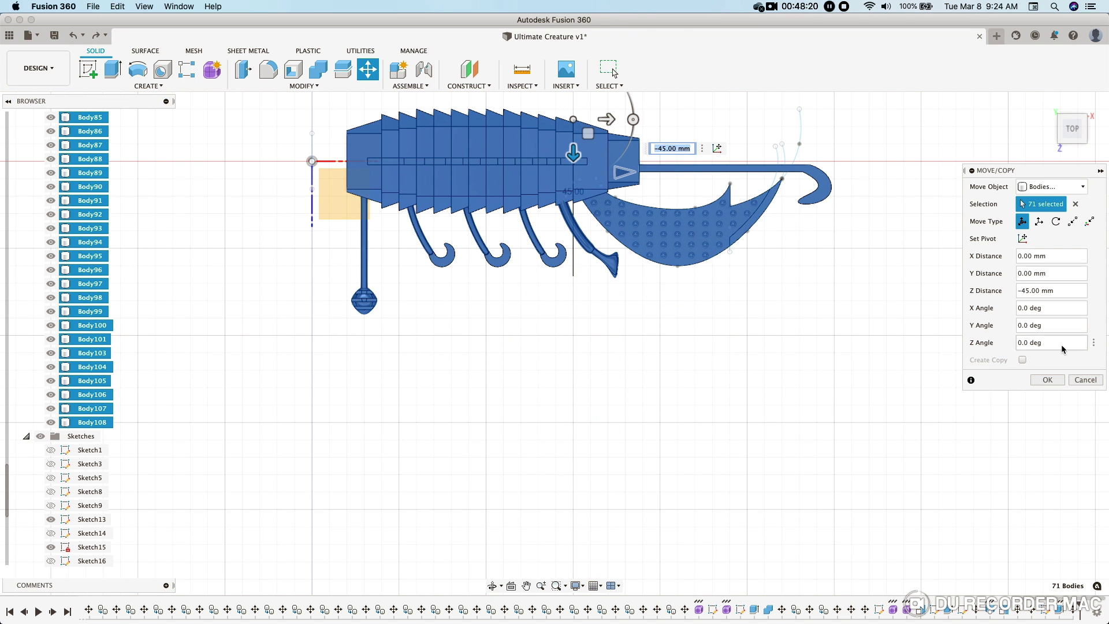
key("Return")
scroll(710, 278, "up", 2)
scroll(597, 200, "up", 3)
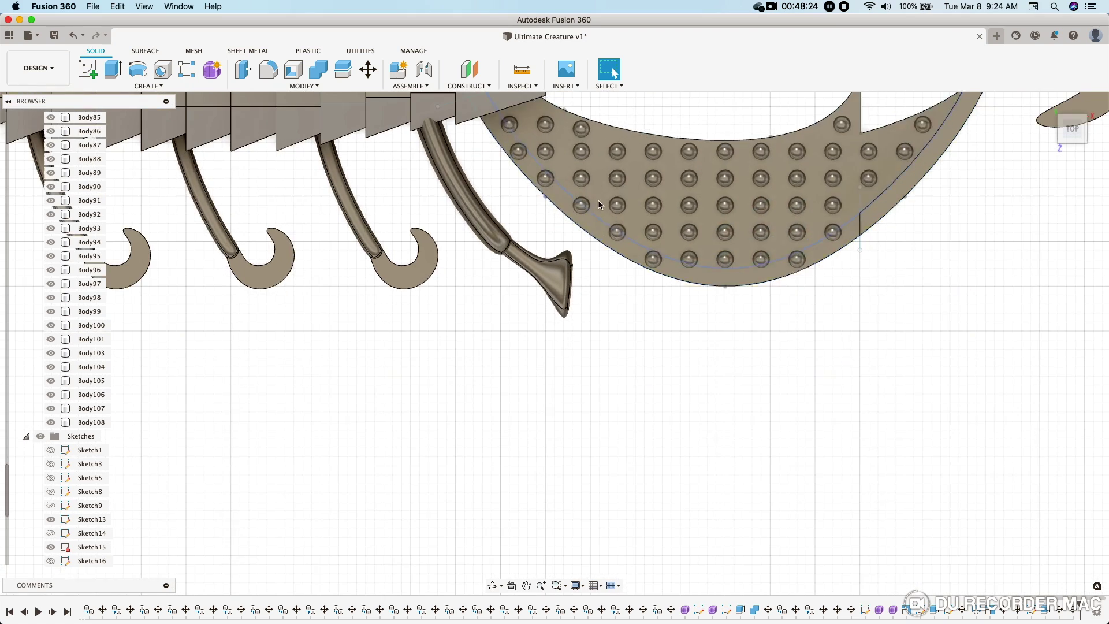
- Hide the solid fin body Body48, leaving its studs visible
scroll(624, 259, "up", 3)
scroll(624, 261, "down", 4)
scroll(80, 191, "up", 2)
scroll(53, 176, "up", 5)
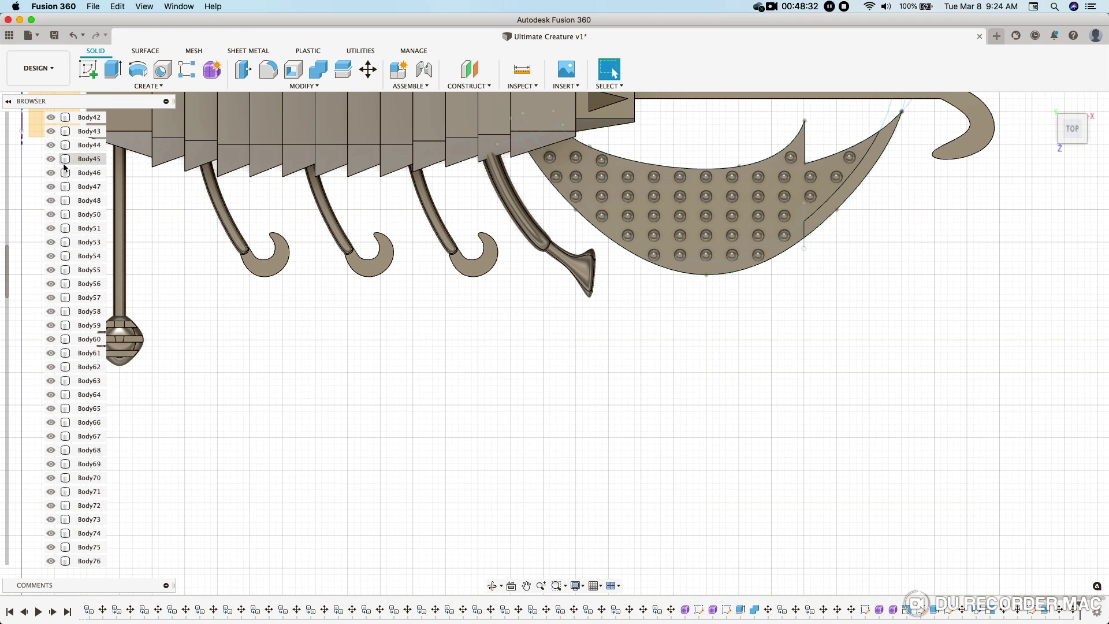
scroll(75, 173, "up", 3)
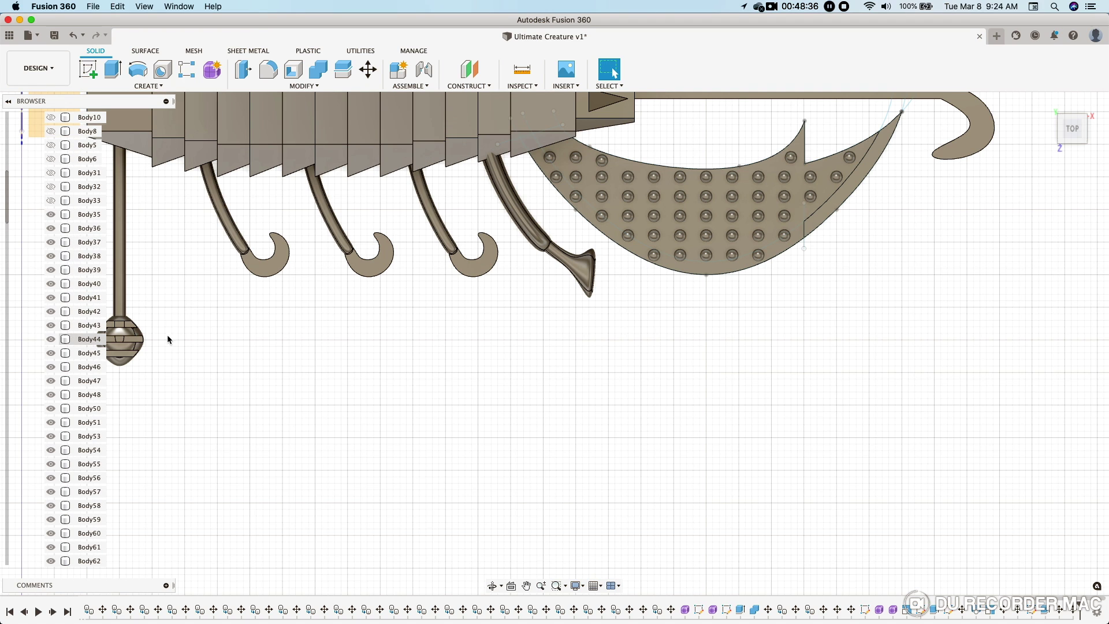
left_click(51, 395)
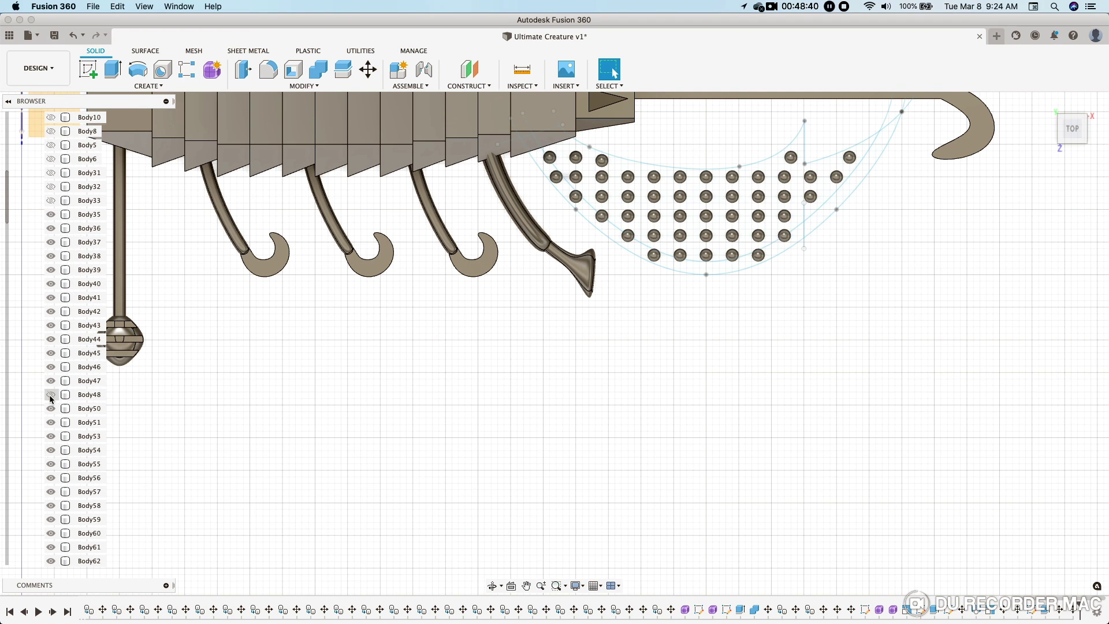
- Edit the fin sketch and begin drawing a spline beside the fin's front
left_click(88, 69)
left_click(480, 309)
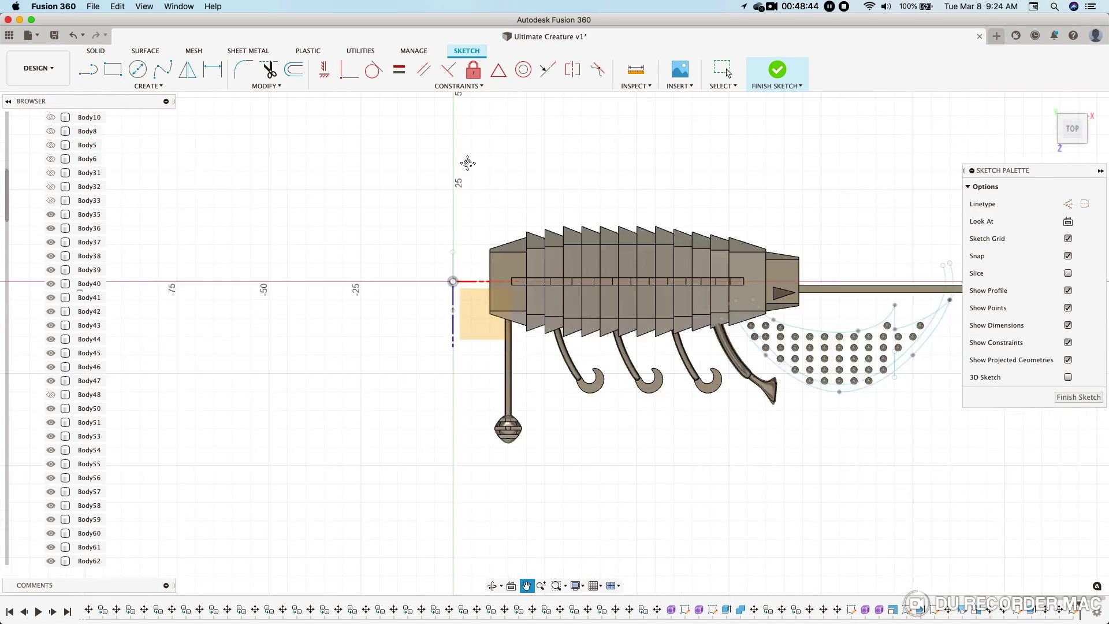
left_click(148, 85)
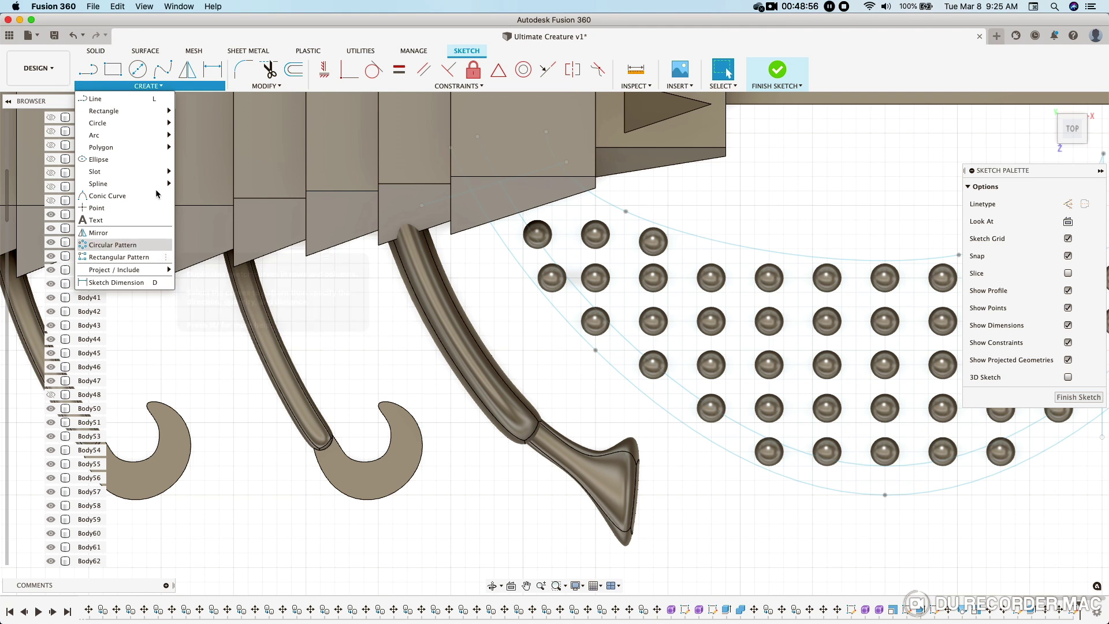
left_click(273, 85)
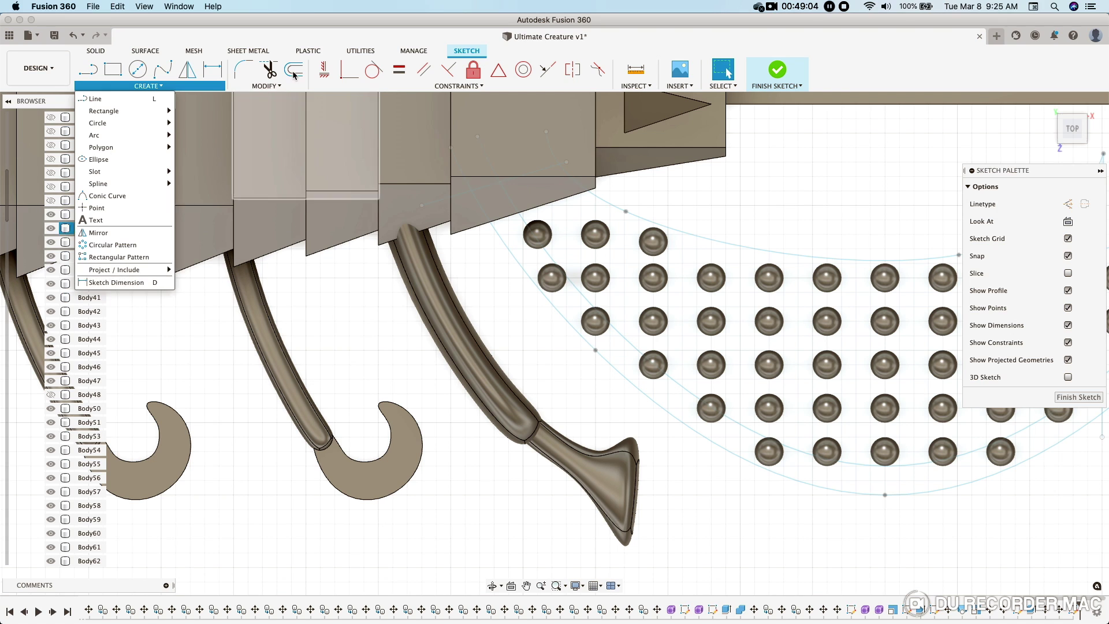
left_click(163, 68)
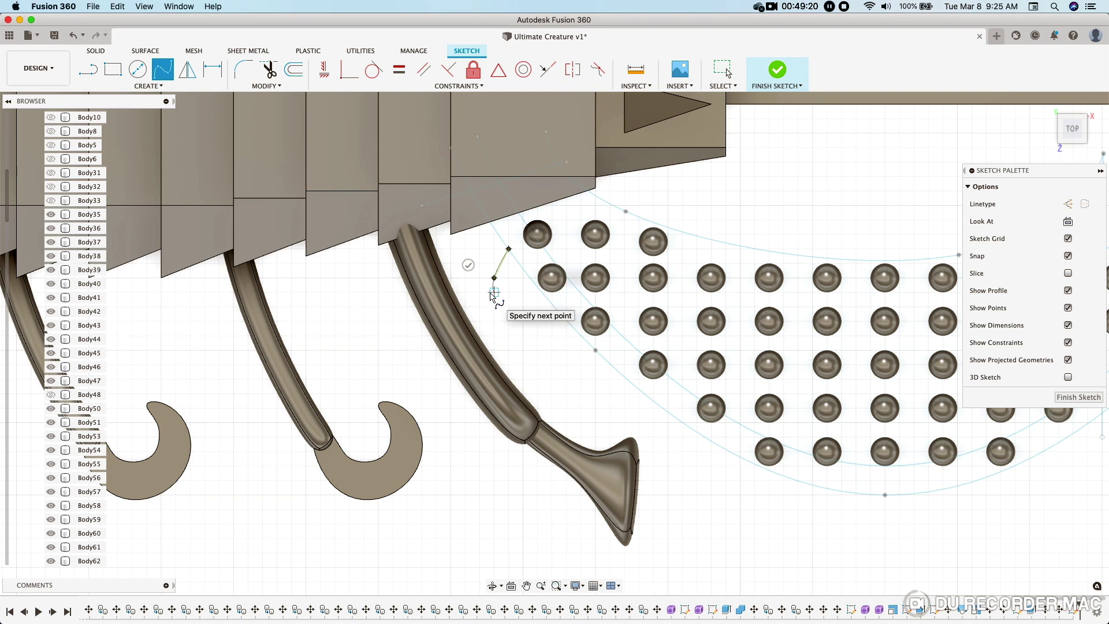
- Finish the first spline and place points of a second spline
scroll(490, 296, "up", 3)
scroll(494, 296, "up", 2)
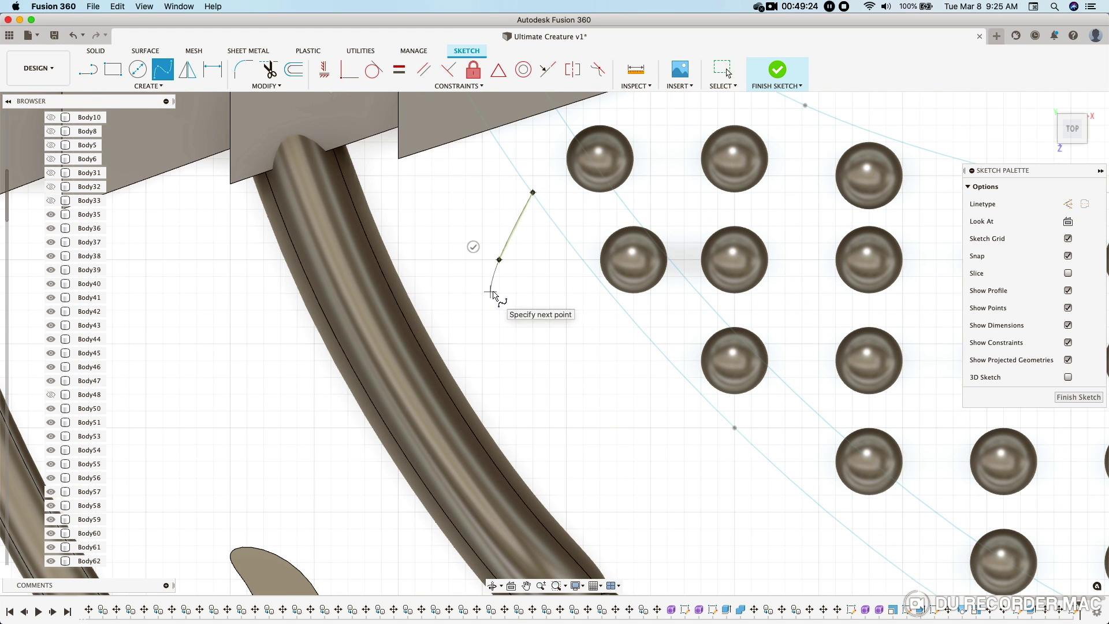
double_click(499, 293)
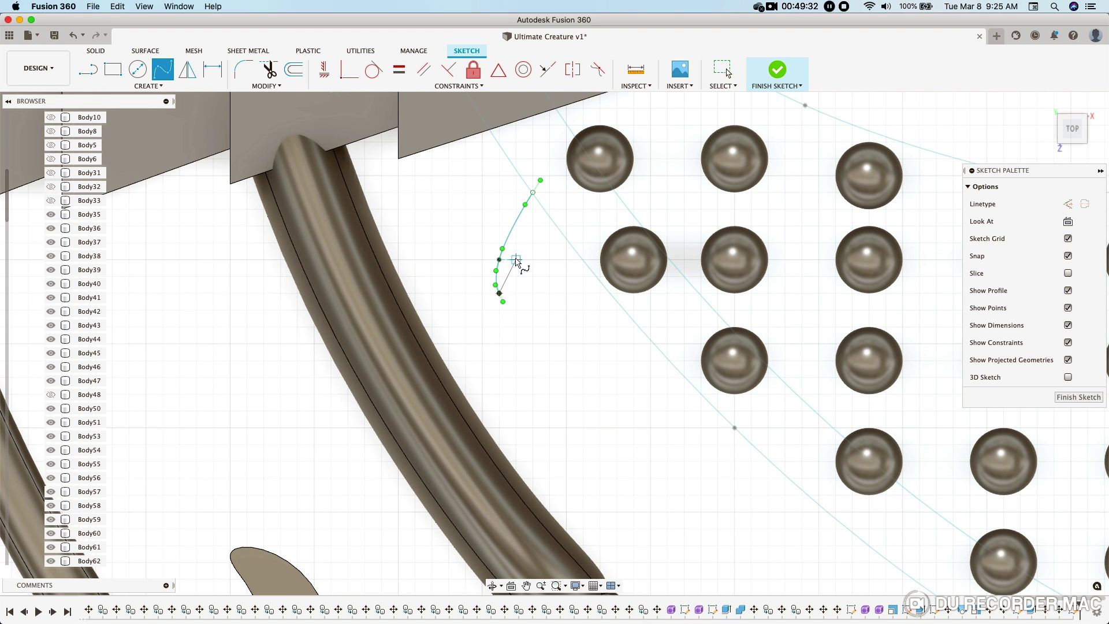
scroll(554, 224, "up", 2)
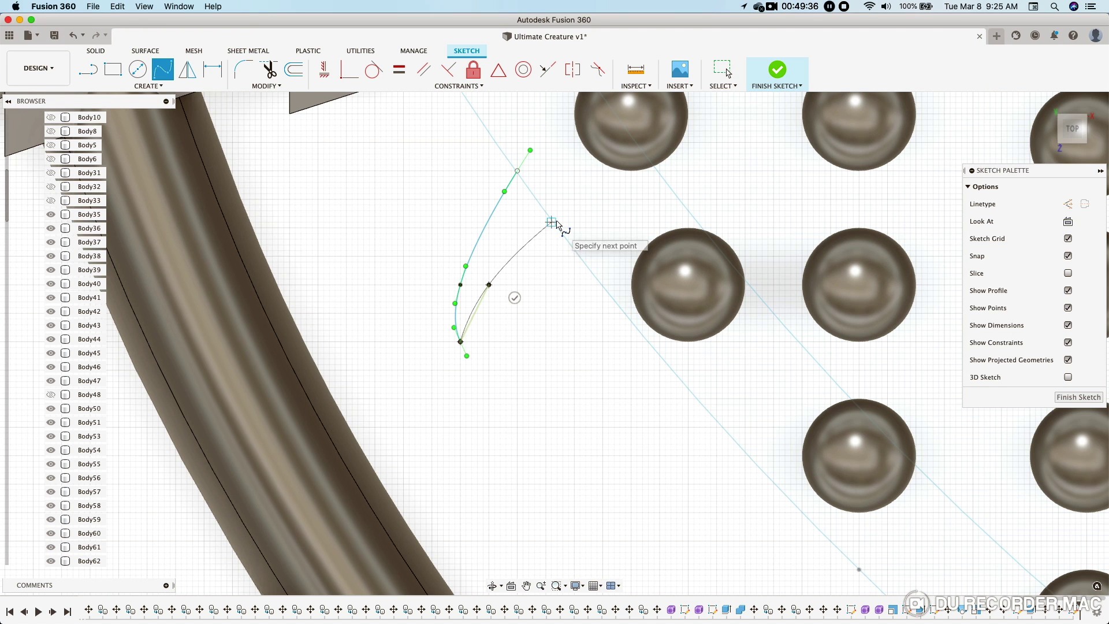
left_click(552, 223)
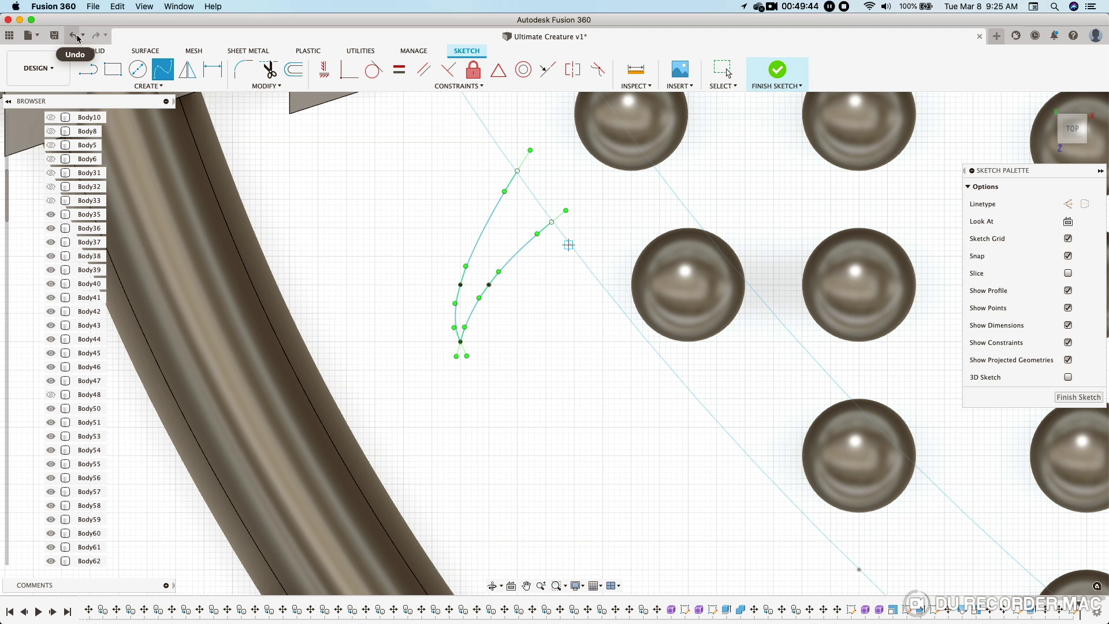
- Close the claw-shaped profile with two lines, exit the sketch, and select the profile
left_click(91, 71)
left_click(534, 153)
left_click(568, 205)
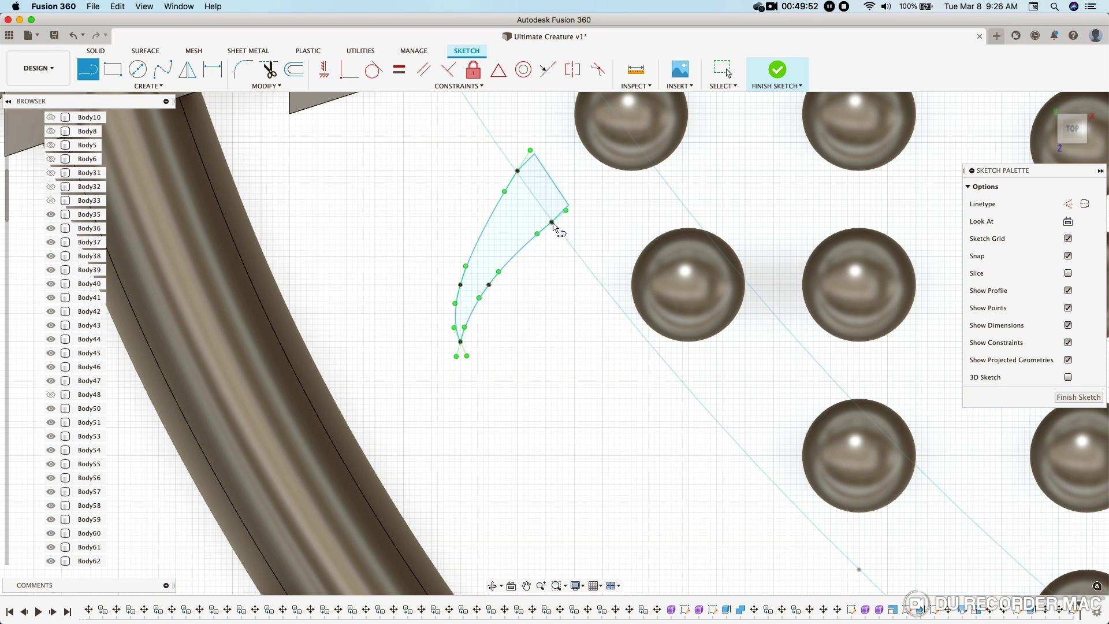
scroll(538, 296, "down", 2)
key("Escape")
left_click(509, 234)
key("Return")
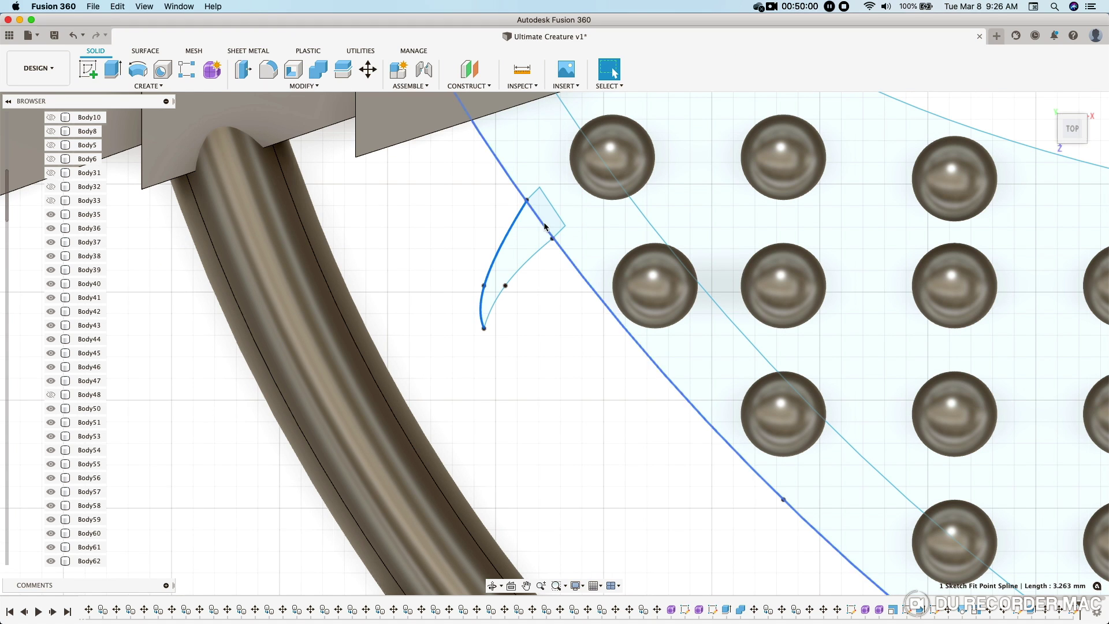
double_click(557, 235)
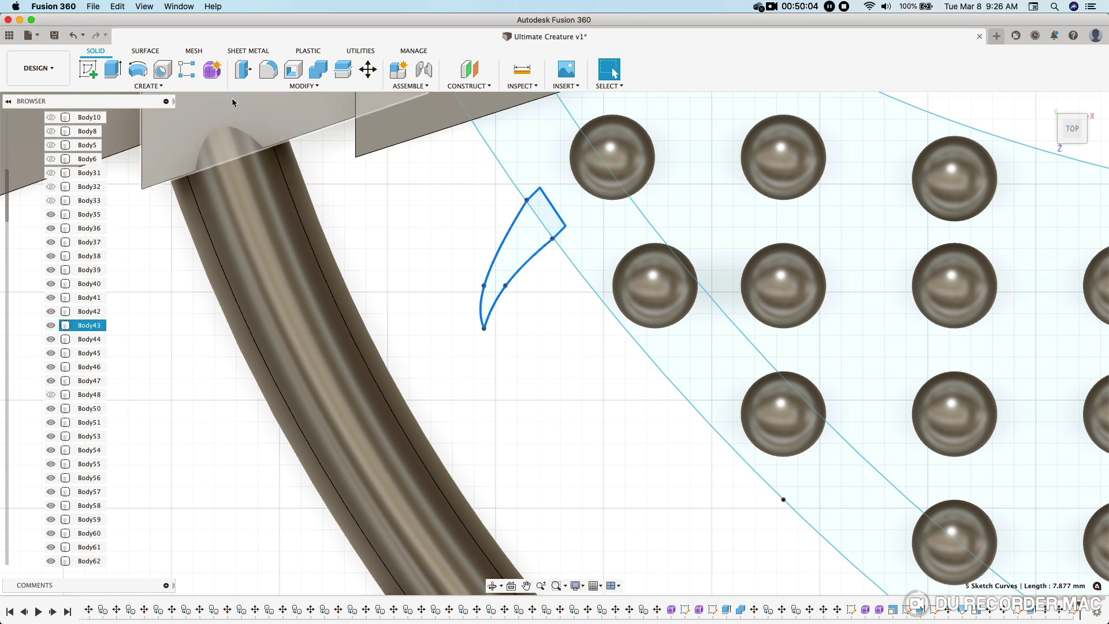
left_click(148, 85)
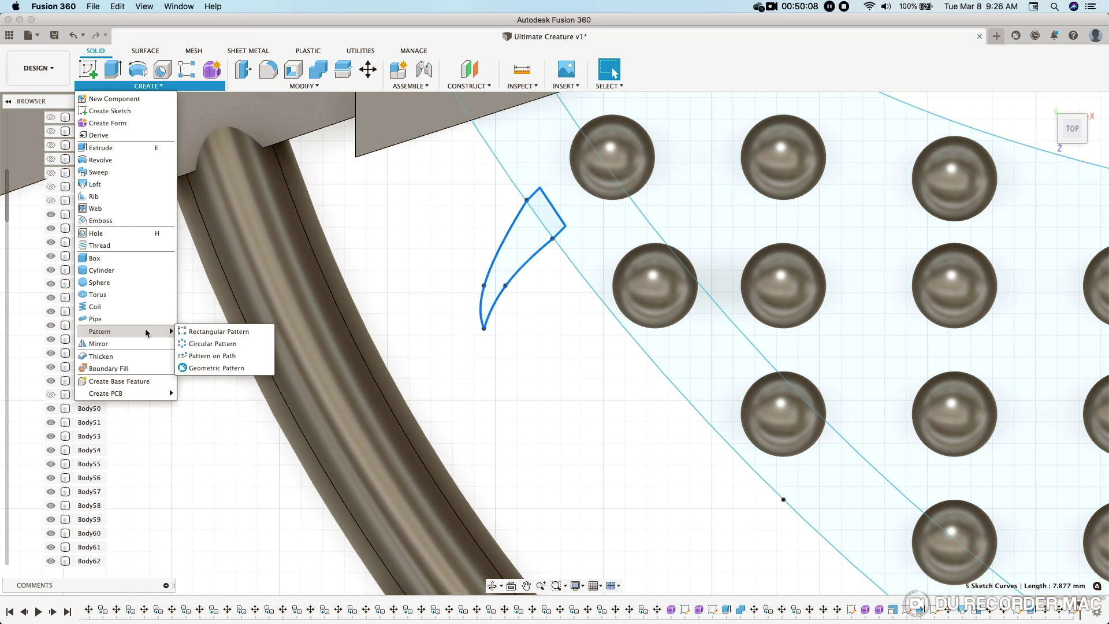
- Extrude the claw profile symmetrically 0.20 mm into a thin blade body
left_click(219, 356)
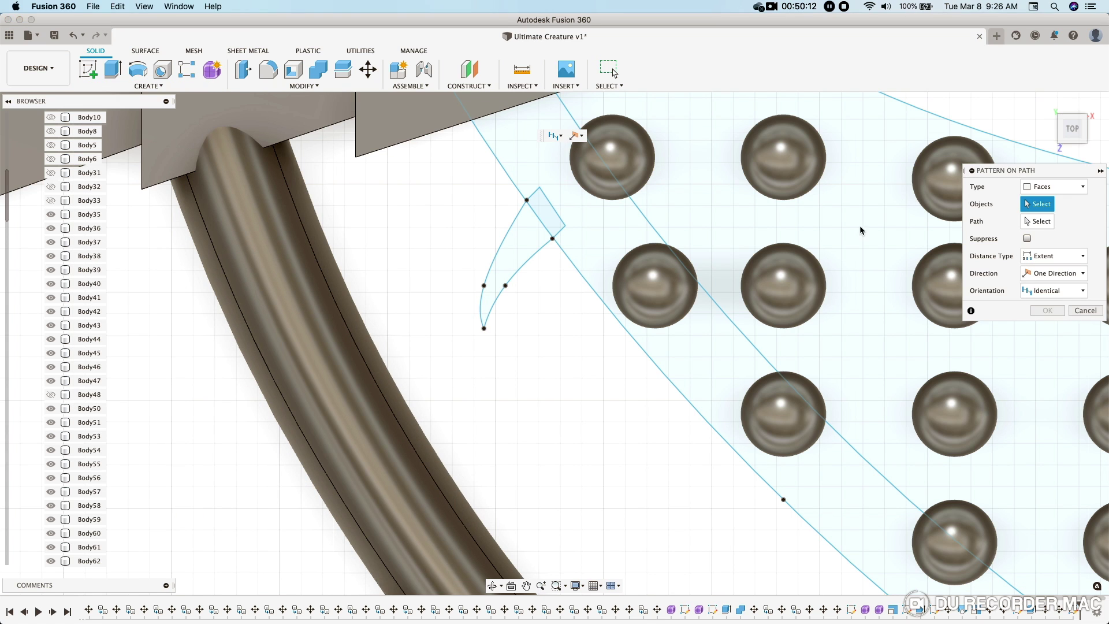
left_click(1072, 188)
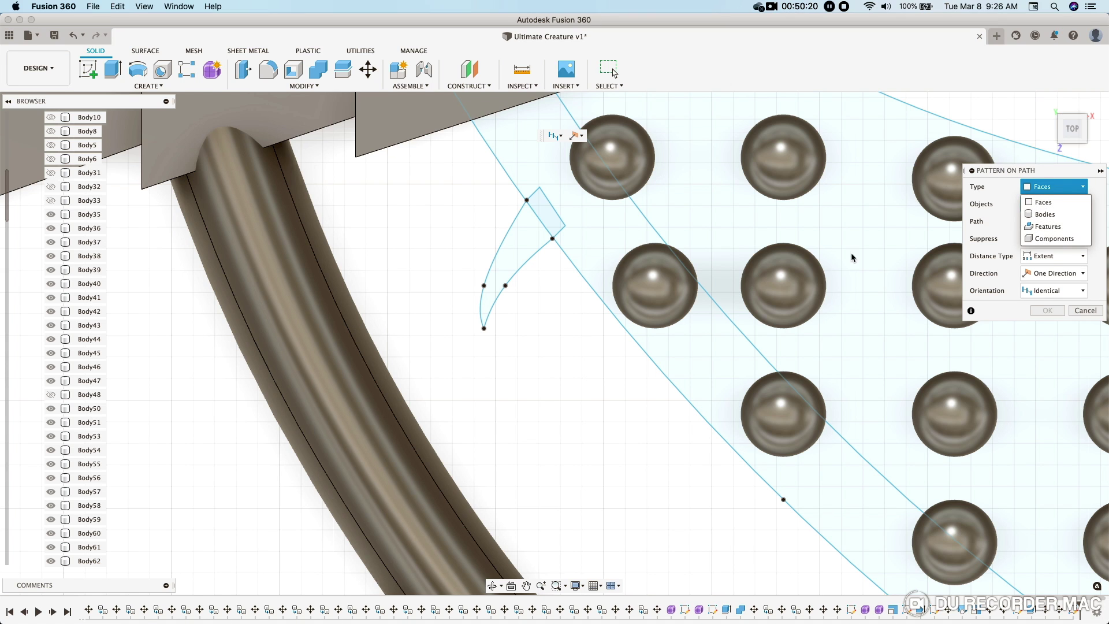
left_click(113, 69)
left_click(536, 254)
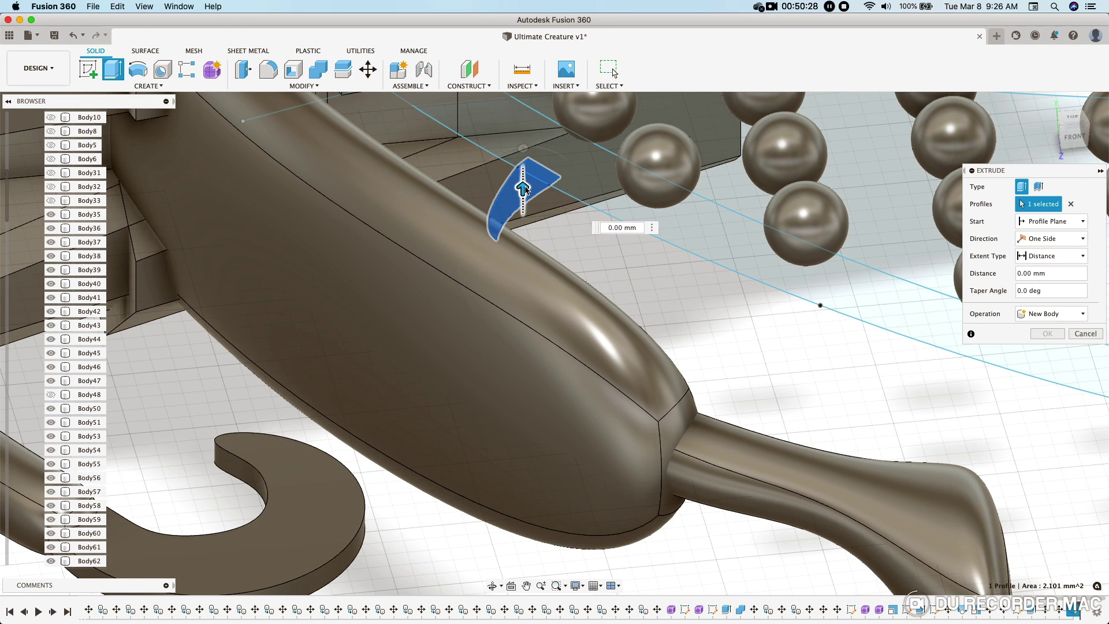
left_click(1050, 238)
left_click(1044, 272)
left_click_drag(523, 188, 522, 184)
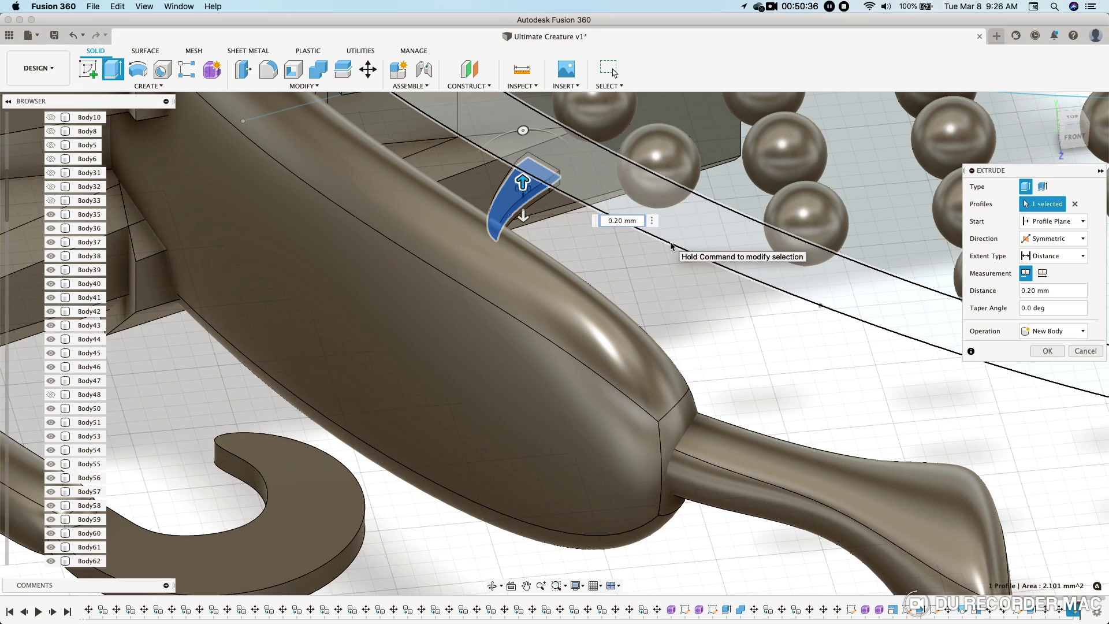
mouse_move(636, 297)
middle_mouse_down("shift")
mouse_move(637, 264)
mouse_move(614, 287)
mouse_move(624, 283)
middle_mouse_up("shift")
key("Return")
left_click(147, 85)
mouse_move(99, 331)
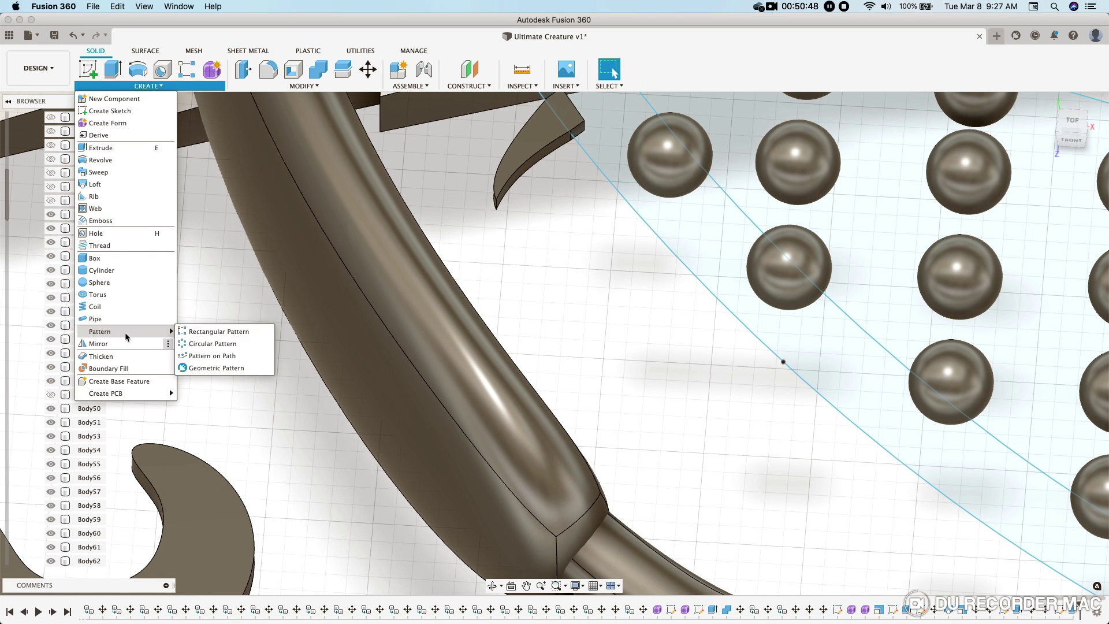
- Pattern the blade body along the fin's curved edge, raising the count to 14
left_click(219, 356)
left_click(1053, 186)
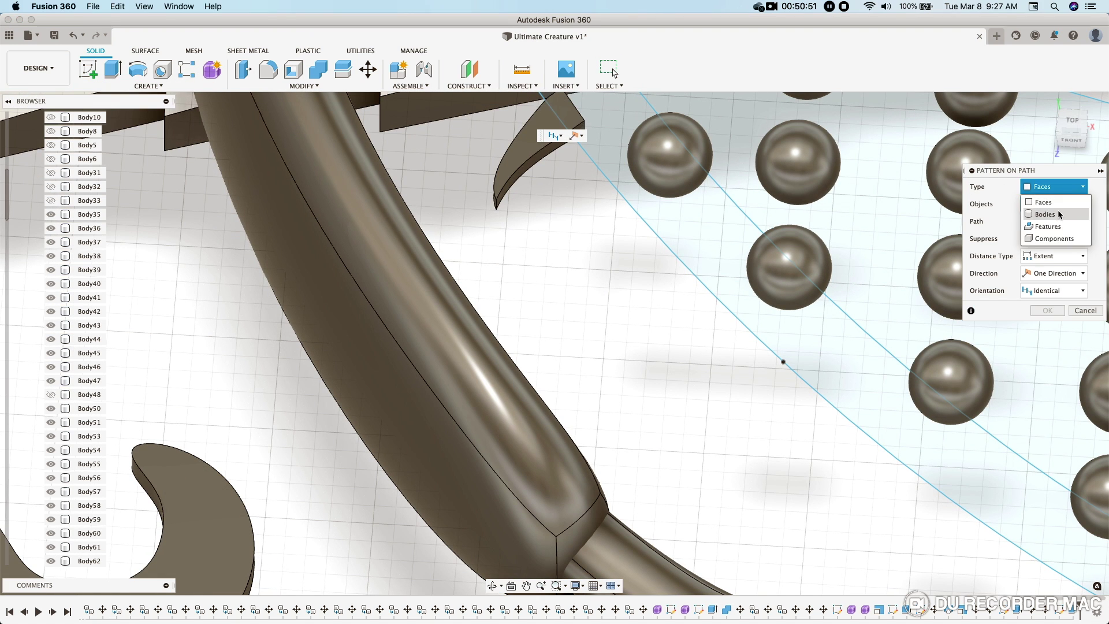
left_click(525, 139)
left_click(675, 272)
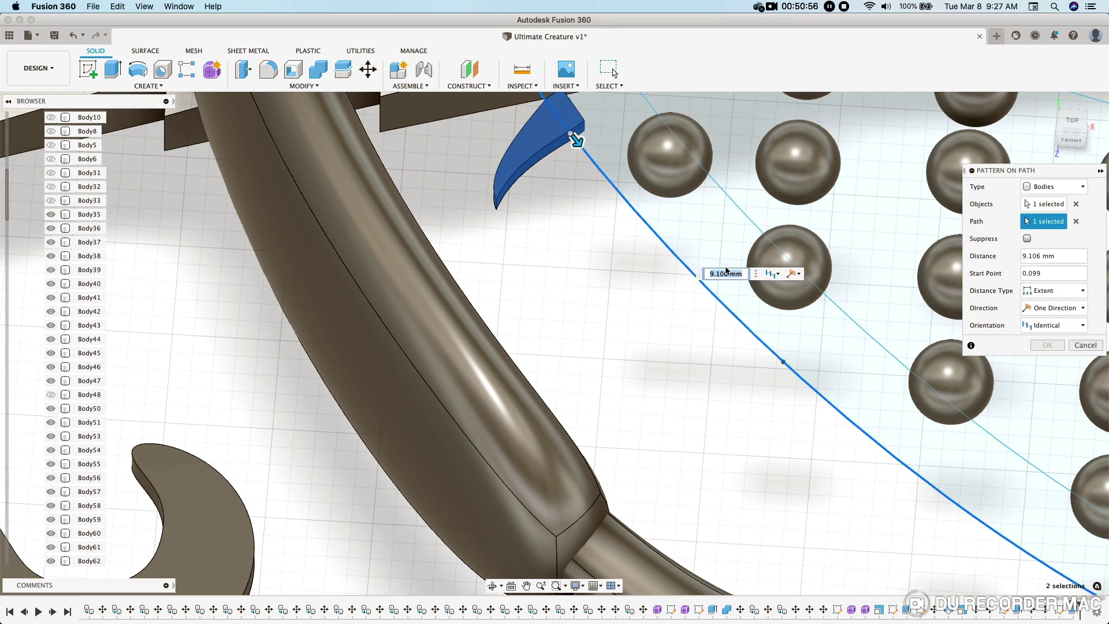
scroll(692, 326, "down", 5)
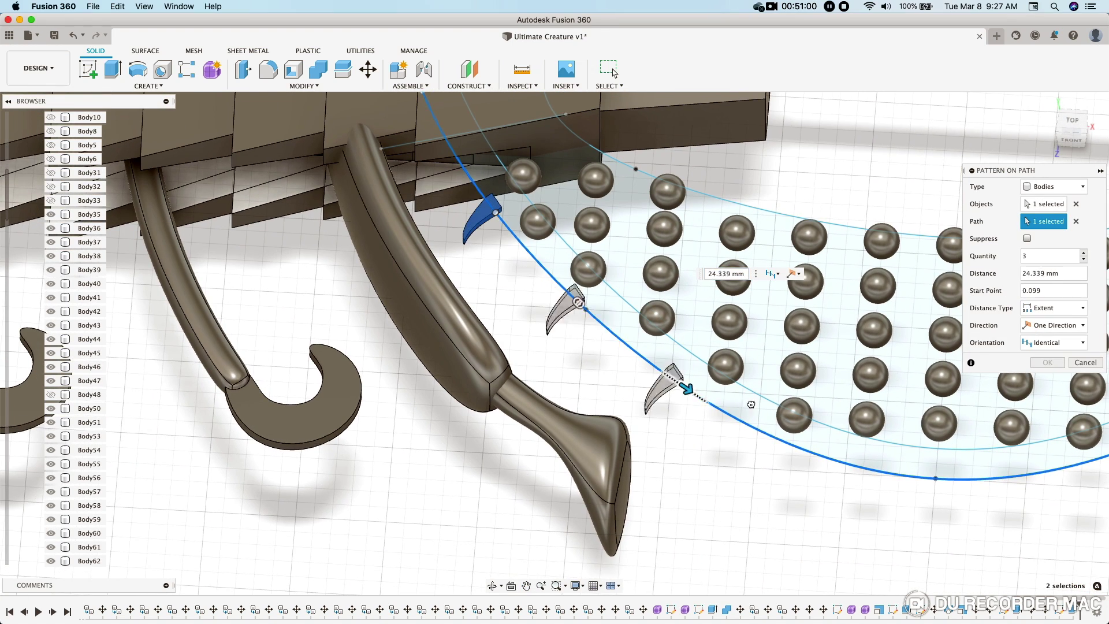
left_click_drag(510, 226, 751, 445)
mouse_move(751, 444)
middle_mouse_down()
mouse_move(718, 495)
mouse_move(380, 552)
middle_mouse_up()
mouse_move(552, 424)
left_mouse_down()
mouse_move(684, 411)
mouse_move(815, 304)
left_mouse_up()
left_click(1085, 254)
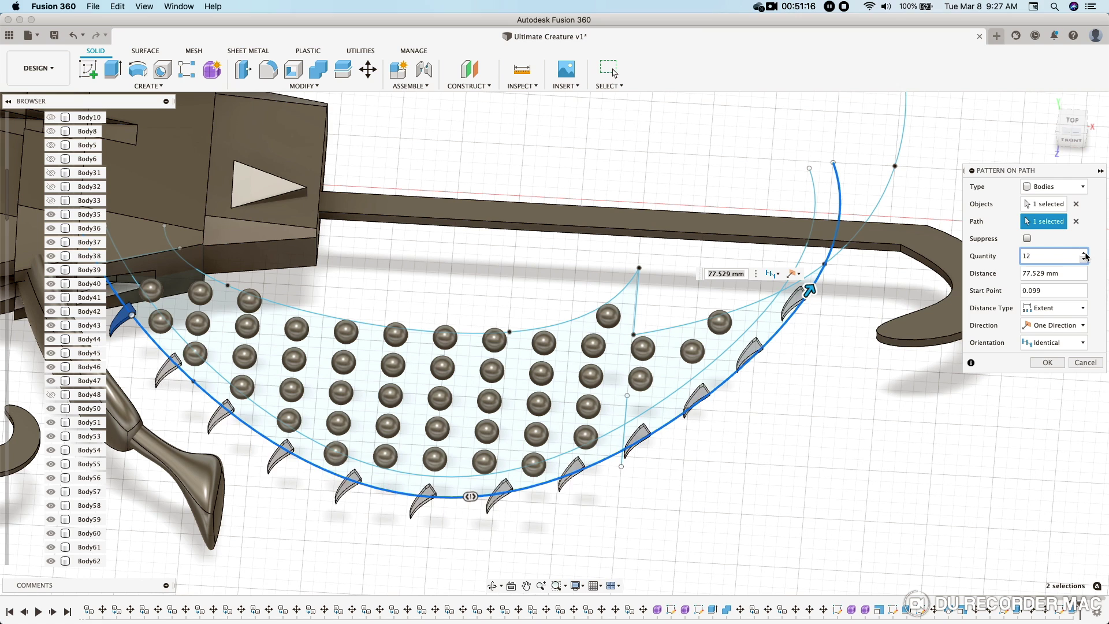
left_click(1083, 252)
left_click(1084, 252)
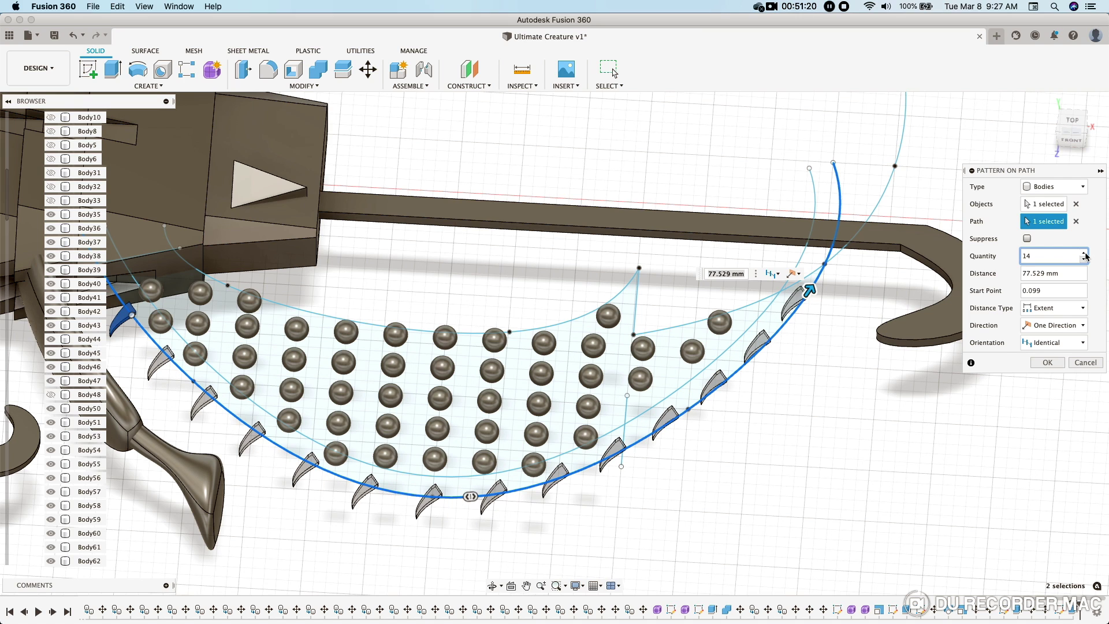
- Set orientation to Path Direction, 15 blades reaching the fin tip, and confirm
left_click(1054, 308)
left_click(1081, 327)
left_click(1074, 343)
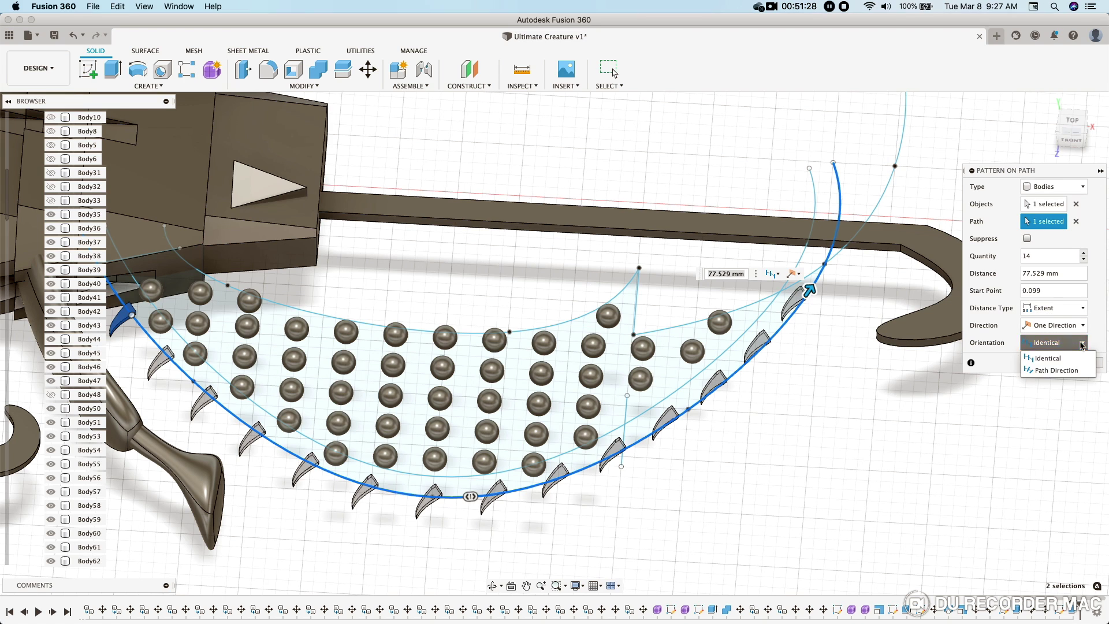
left_click(1071, 371)
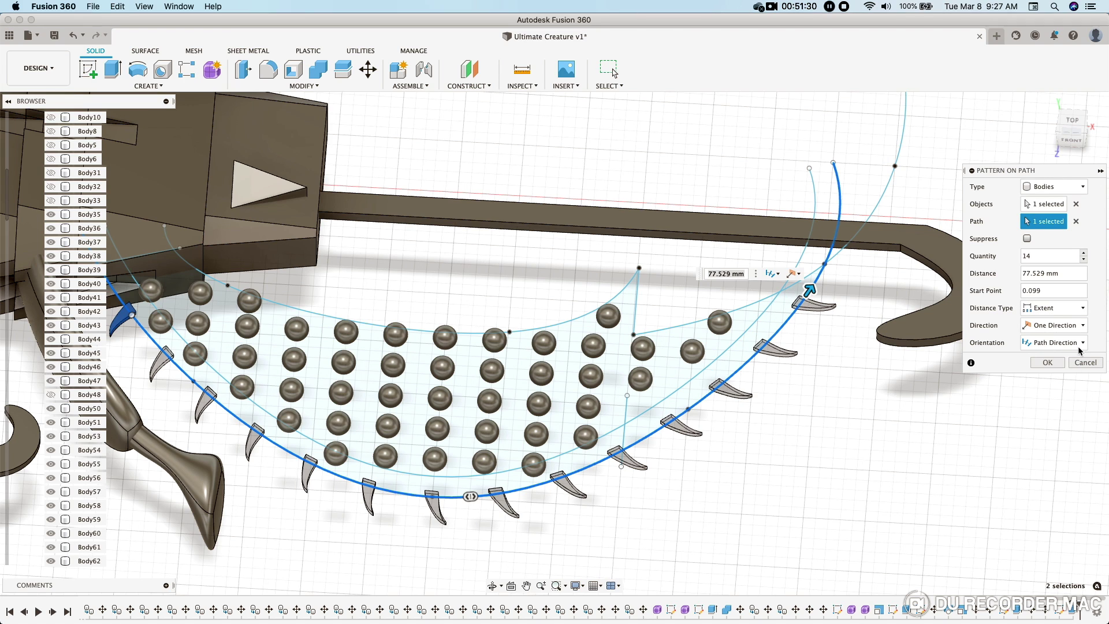
left_click(1085, 254)
middle_click_drag(1085, 255, 881, 371, "shift")
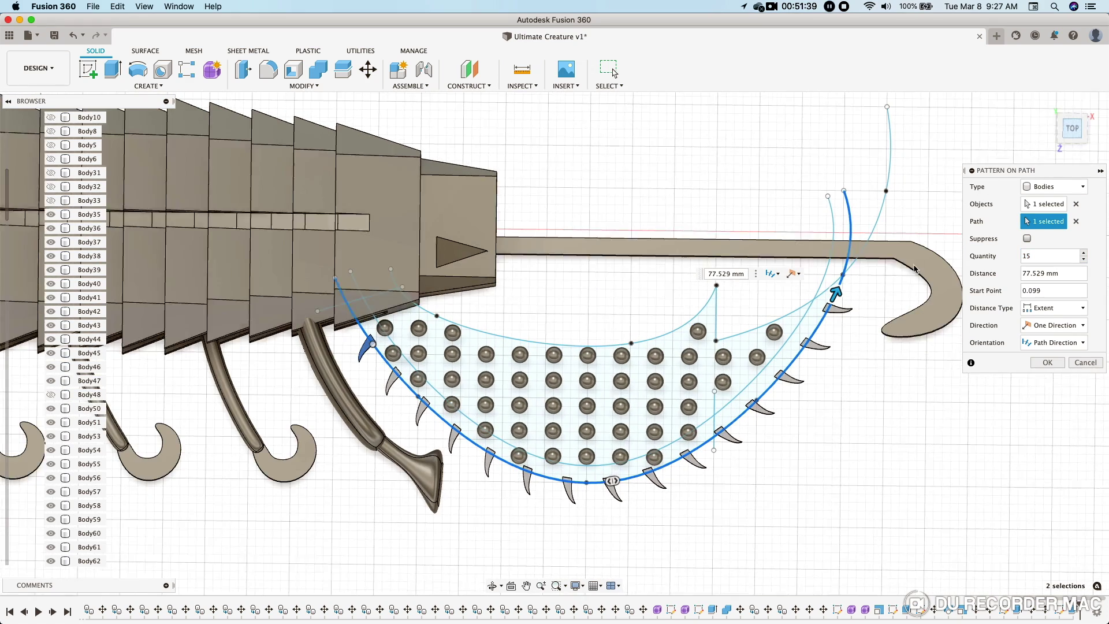
middle_click_drag(914, 269, 875, 351, "shift")
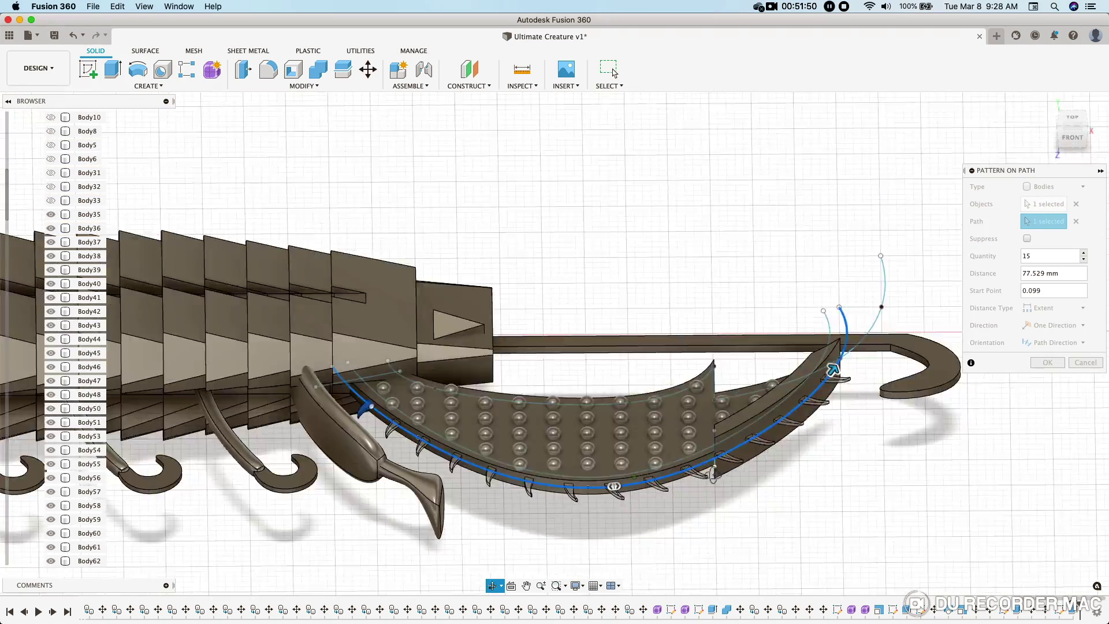
mouse_move(711, 369)
middle_mouse_down("shift")
mouse_move(707, 451)
mouse_move(729, 474)
middle_mouse_up("shift")
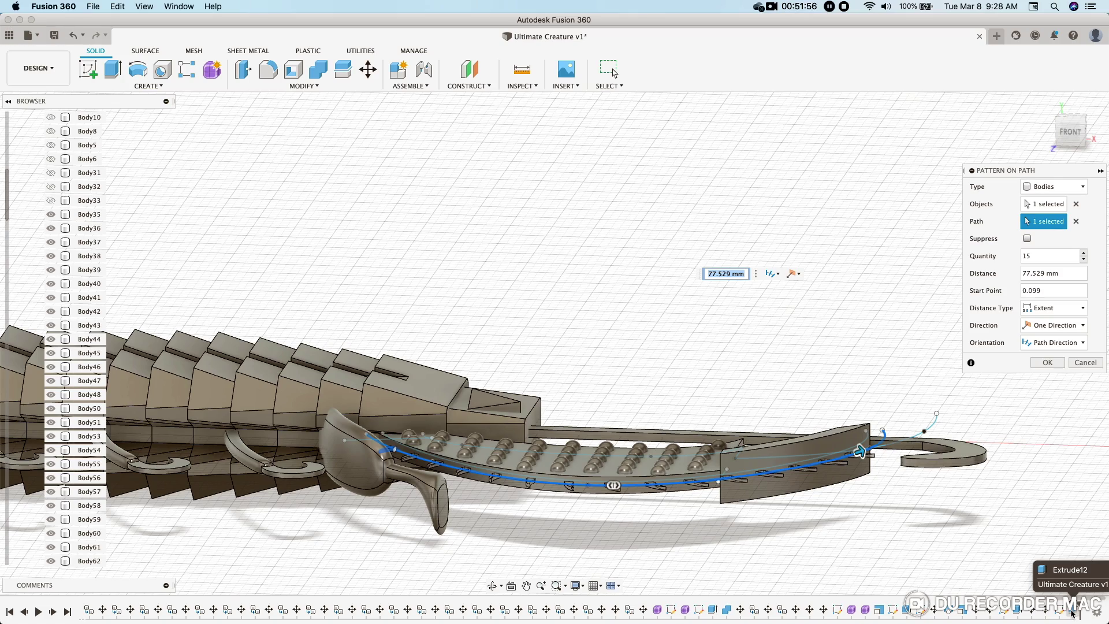
mouse_move(984, 517)
middle_mouse_down("shift")
mouse_move(973, 577)
mouse_move(982, 569)
middle_mouse_up("shift")
left_click_drag(876, 393, 878, 387)
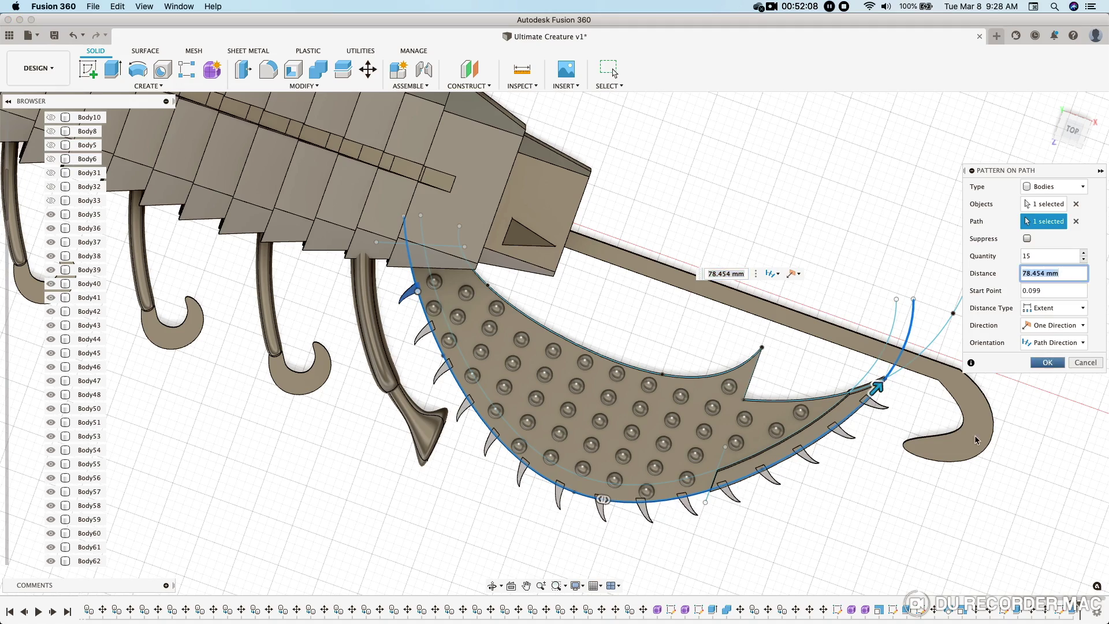
key("Return")
- Edit the blade extrusion to 0.30 mm thickness and review the whole creature
mouse_move(854, 527)
middle_mouse_down("shift")
mouse_move(915, 426)
mouse_move(880, 439)
mouse_move(924, 462)
middle_mouse_up("shift")
right_click(1045, 610)
left_click(1016, 491)
scroll(479, 500, "up", 5)
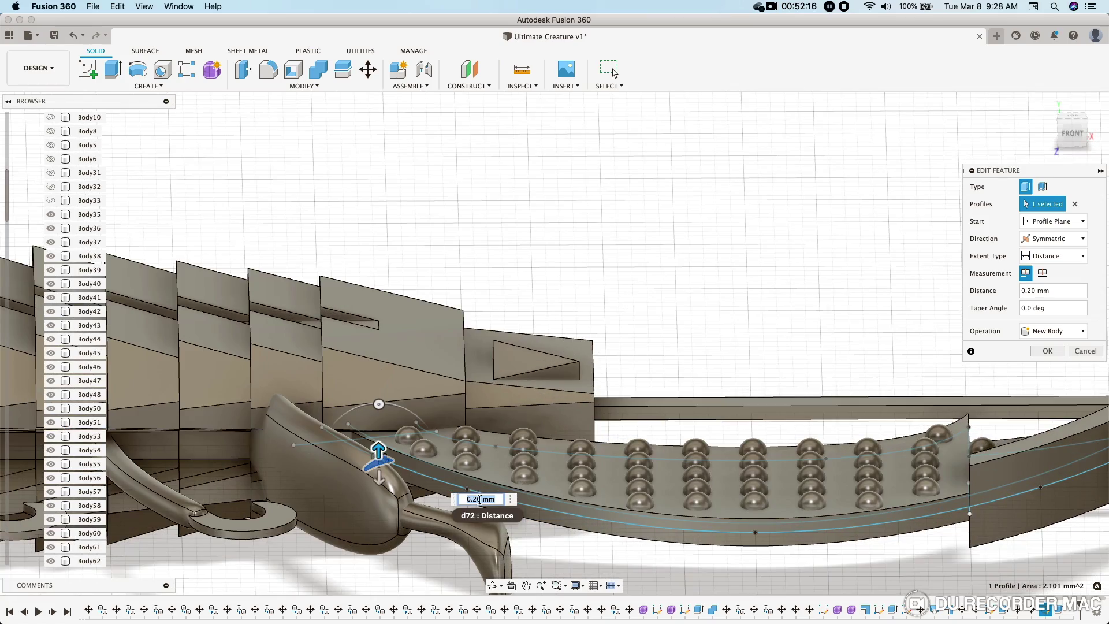
key("Return")
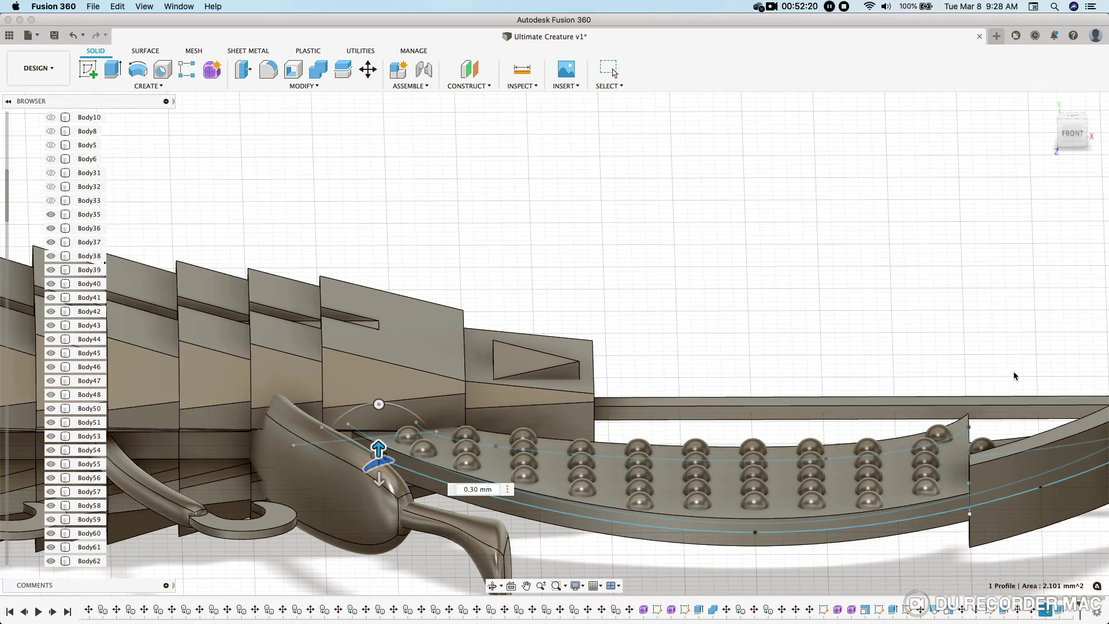
scroll(815, 515, "up", 3)
middle_click_drag(815, 515, 812, 346, "shift")
scroll(817, 391, "down", 5)
mouse_move(816, 391)
middle_mouse_down("shift")
mouse_move(904, 525)
mouse_move(819, 448)
mouse_move(741, 477)
middle_mouse_up("shift")
- From Top view, create a 2 mm diameter sphere beside the creature's head
scroll(741, 477, "up", 5)
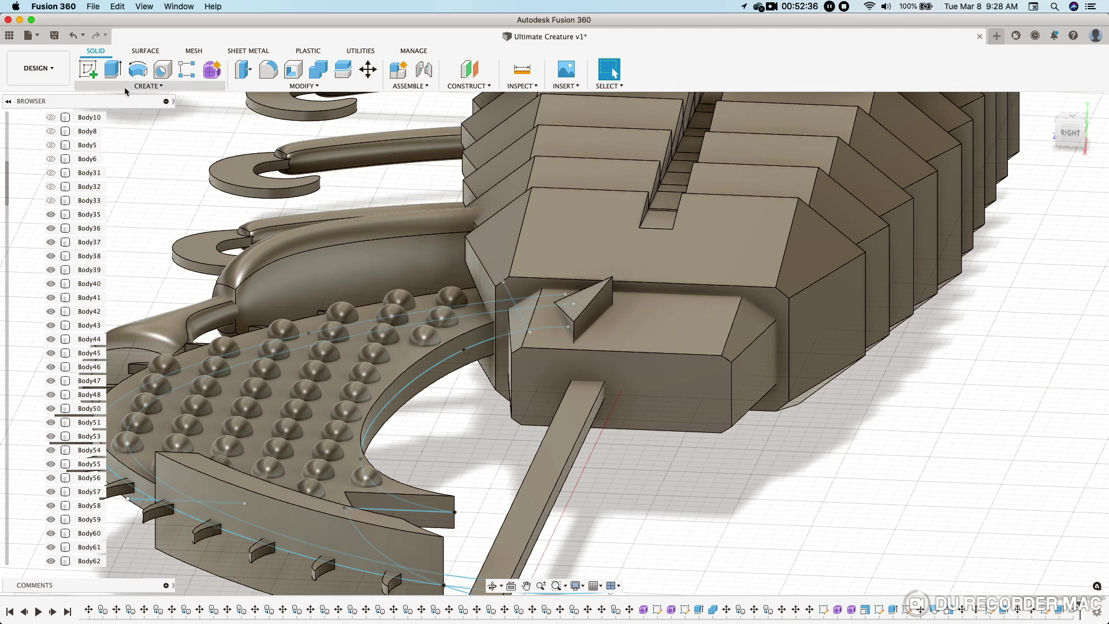
left_click(148, 85)
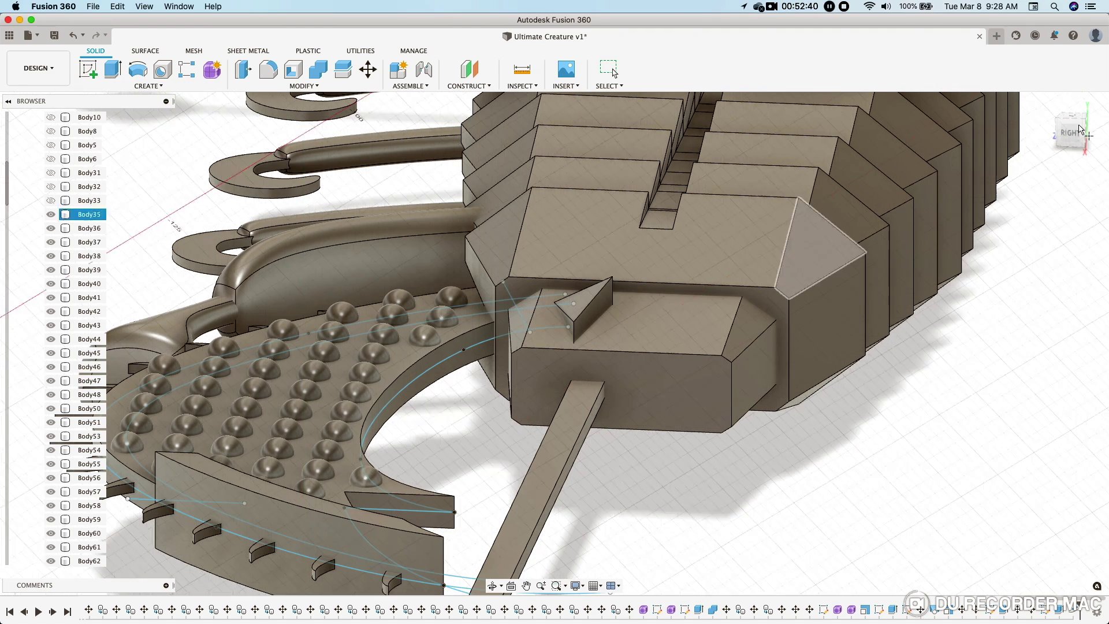
left_click(1072, 120)
key("Escape")
key("Return")
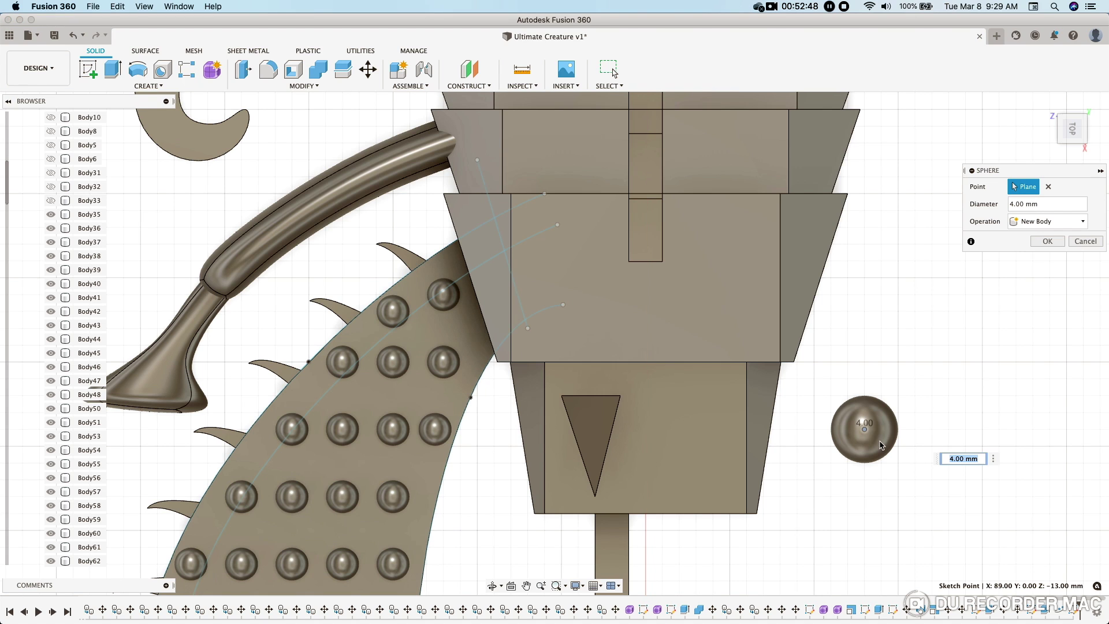
type("3")
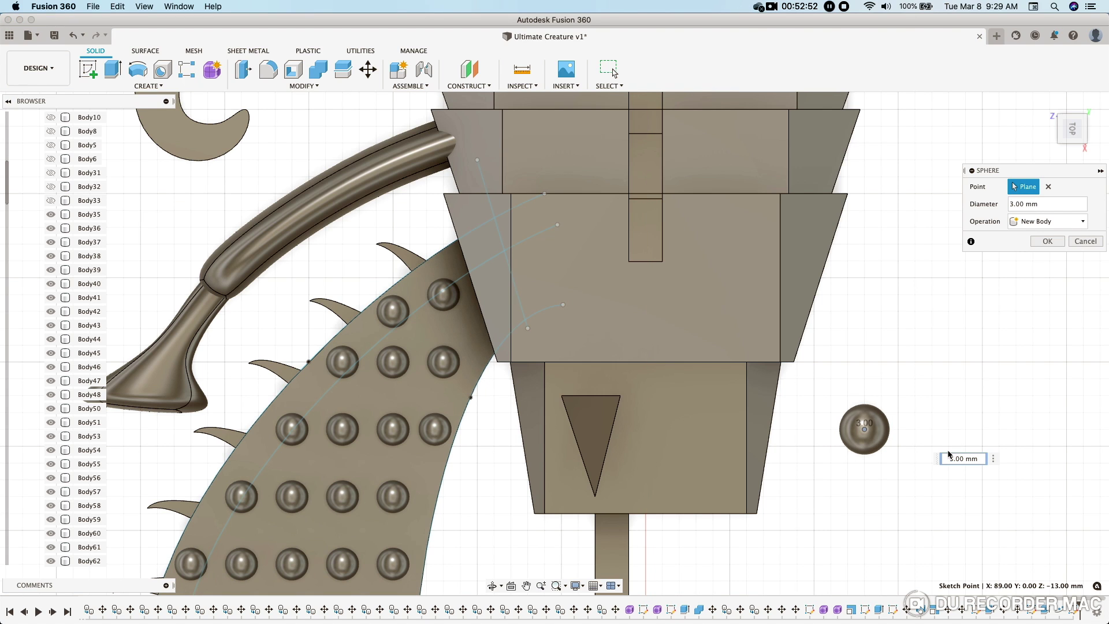
type("2")
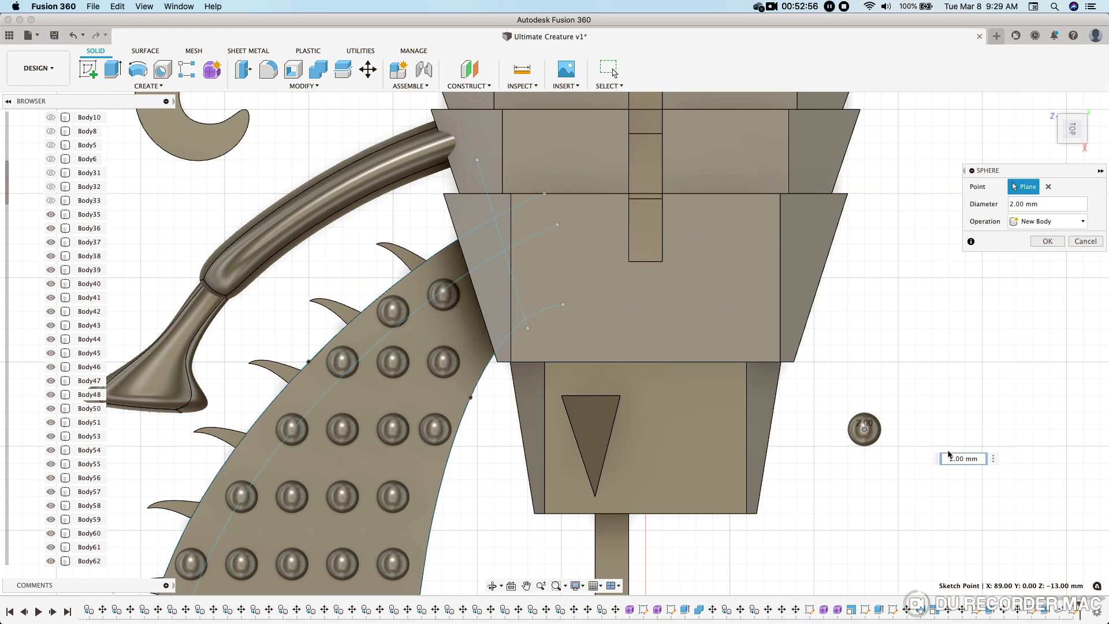
left_click(1039, 245)
middle_click_drag(960, 445, 369, 69, "shift")
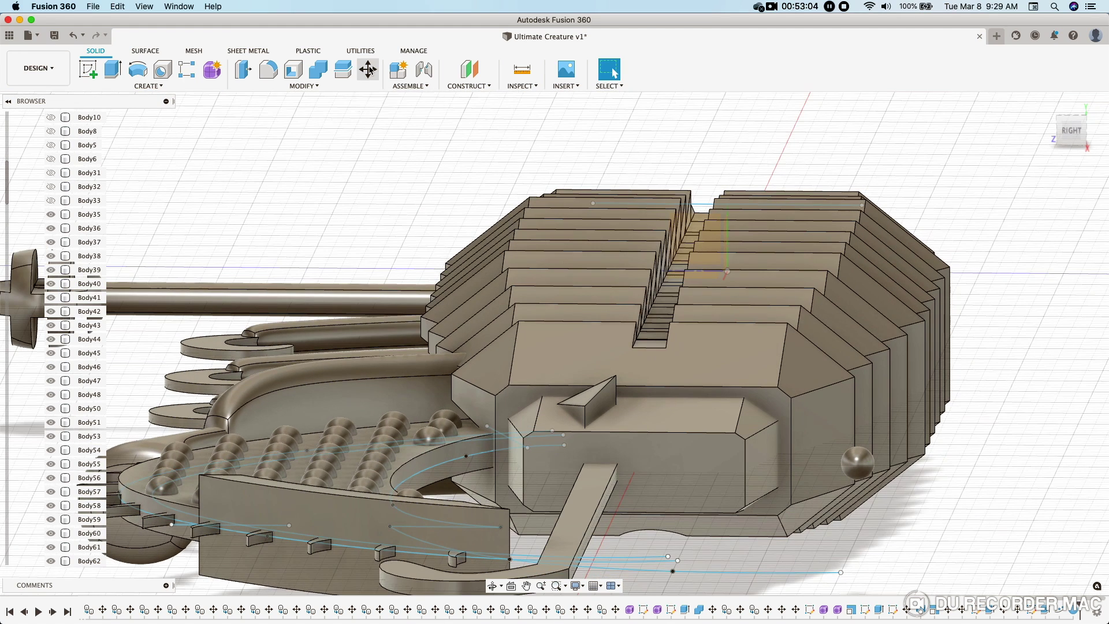
- Move the new sphere body up and toward the head beside the triangular fin
left_click(368, 69)
left_click(1051, 187)
left_click(857, 462)
left_click_drag(858, 427, 860, 395)
left_click_drag(823, 429, 572, 394)
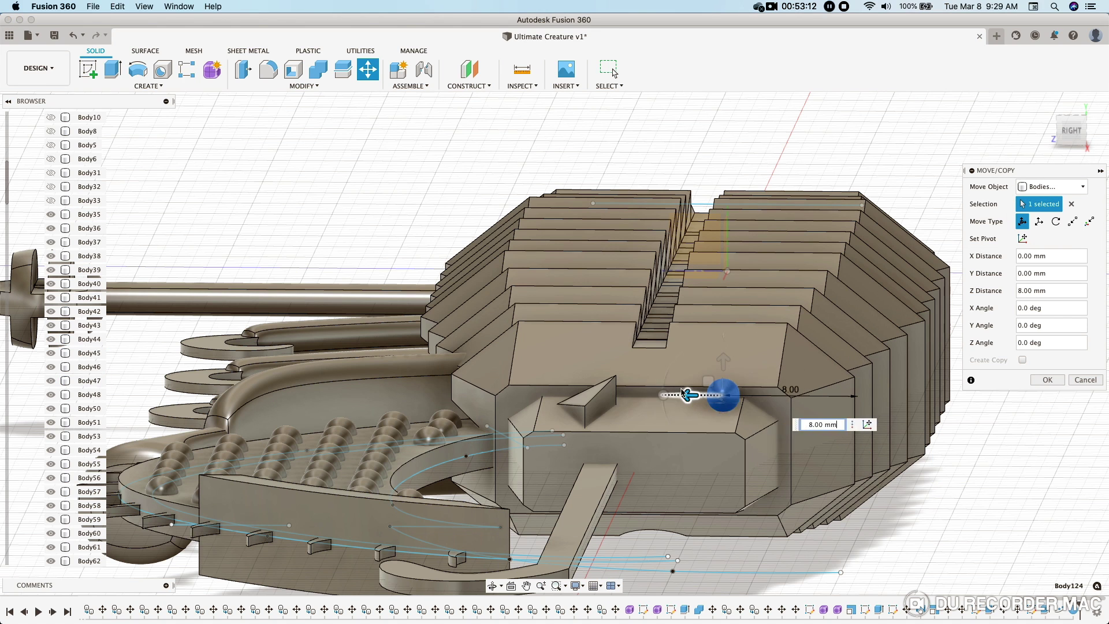
left_click_drag(606, 360, 605, 399)
middle_click_drag(605, 398, 607, 453, "shift")
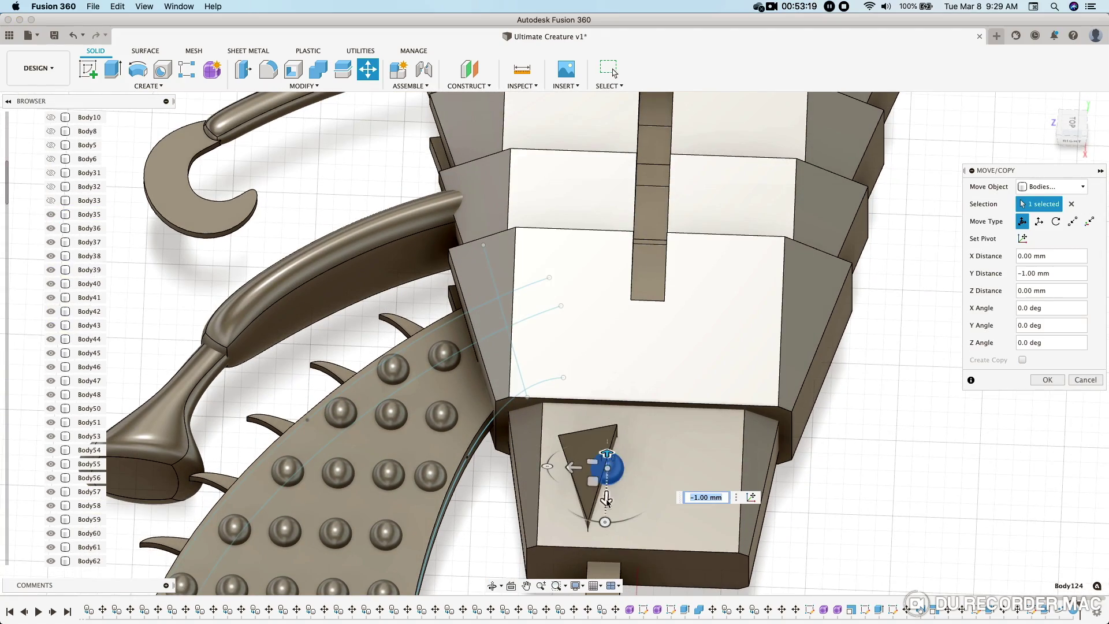
left_click_drag(607, 500, 682, 510)
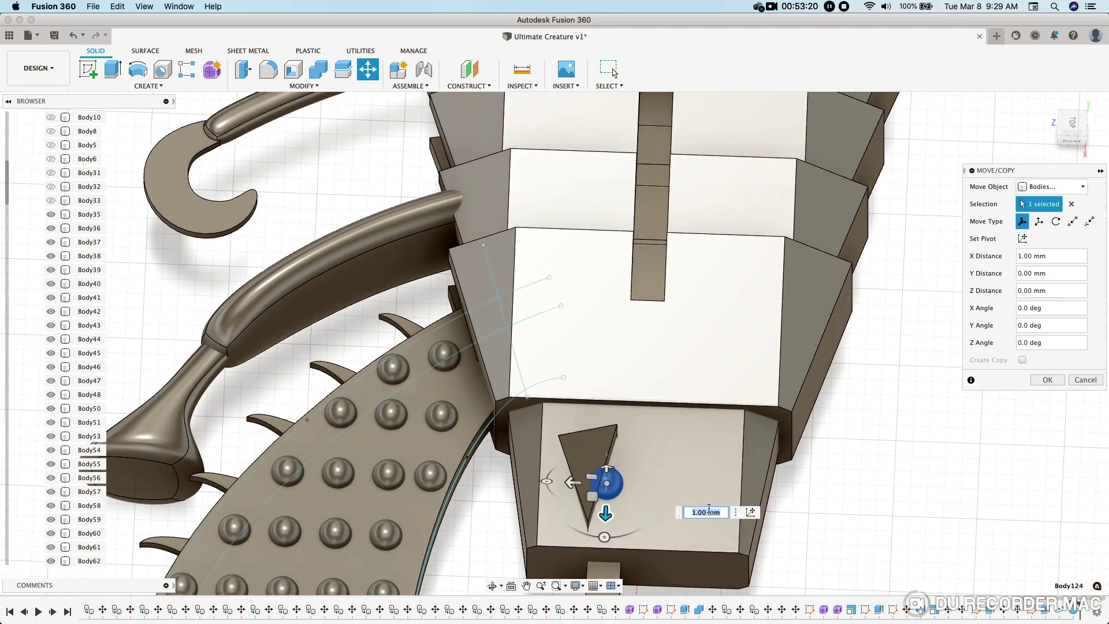
scroll(829, 504, "down", 3)
mouse_move(830, 503)
middle_mouse_down("shift")
mouse_move(893, 510)
mouse_move(877, 462)
mouse_move(943, 492)
mouse_move(837, 439)
middle_mouse_up("shift")
key("Return")
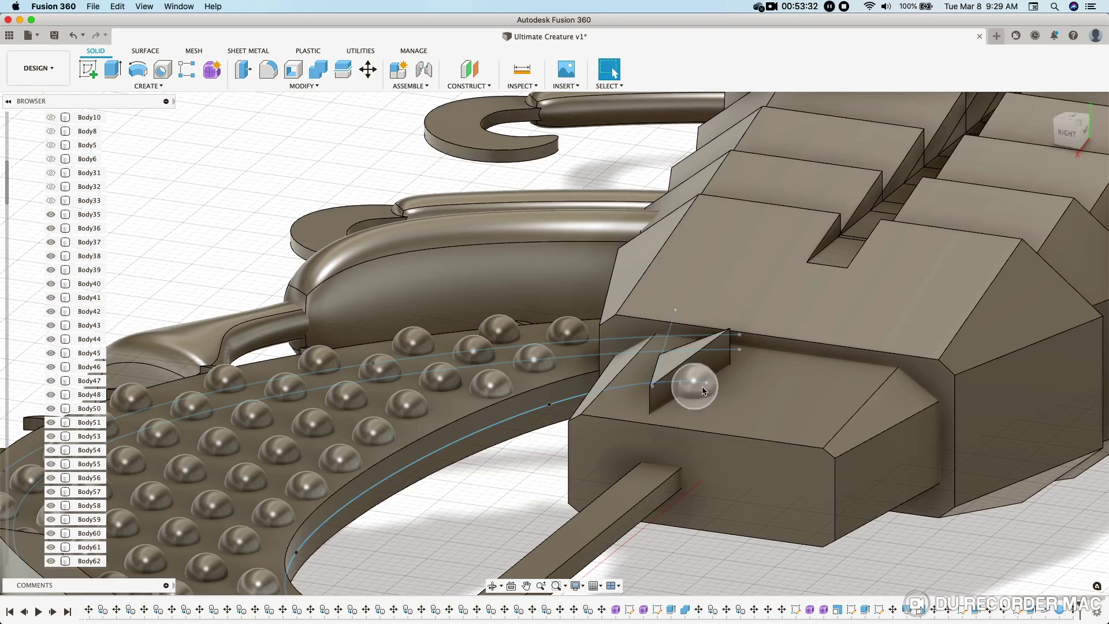
- Edit the sphere feature to place the eye on the sketch point, then view from above
right_click(1059, 611)
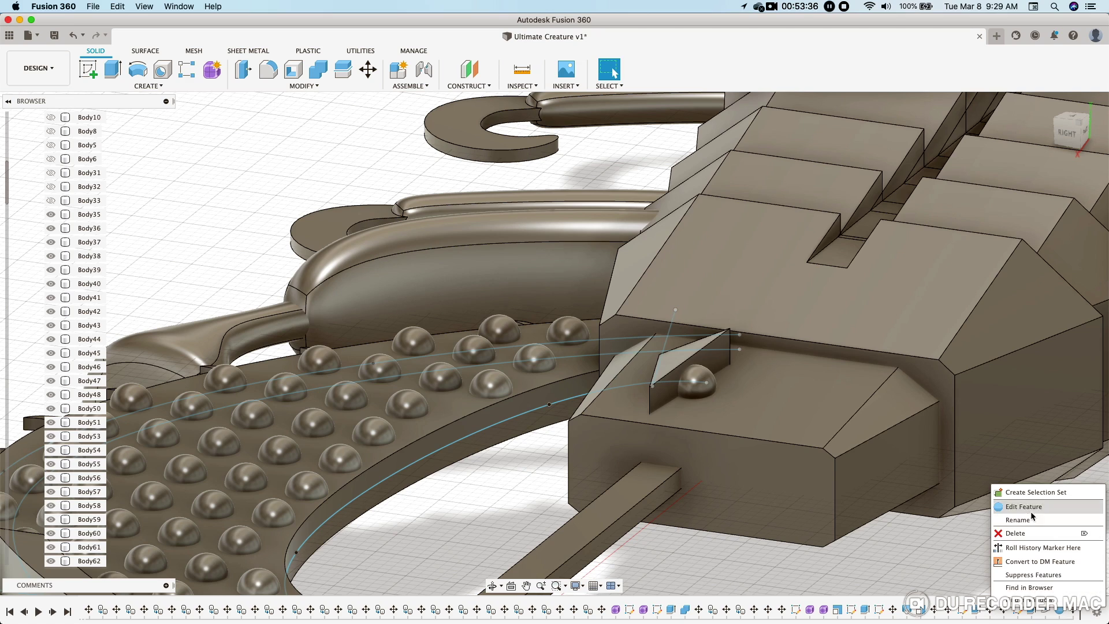
left_click(1028, 508)
key("Return")
middle_click_drag(797, 519, 892, 544, "shift")
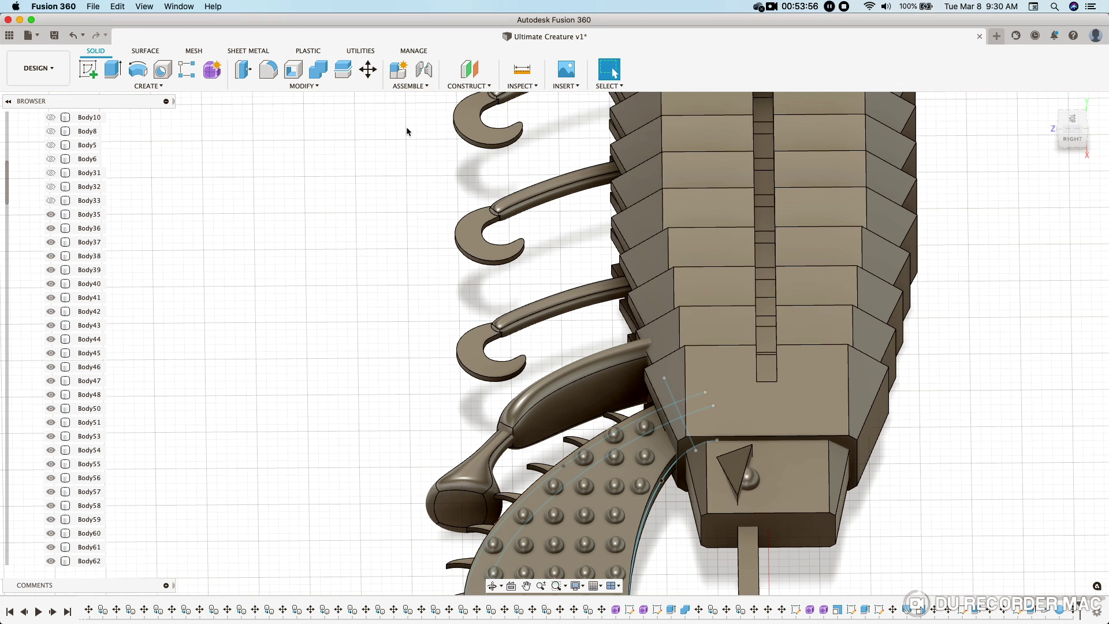
left_click(368, 70)
- Move the triangular fin 0.50 mm along Z against the rear block
left_click(737, 468)
scroll(737, 468, "up", 5)
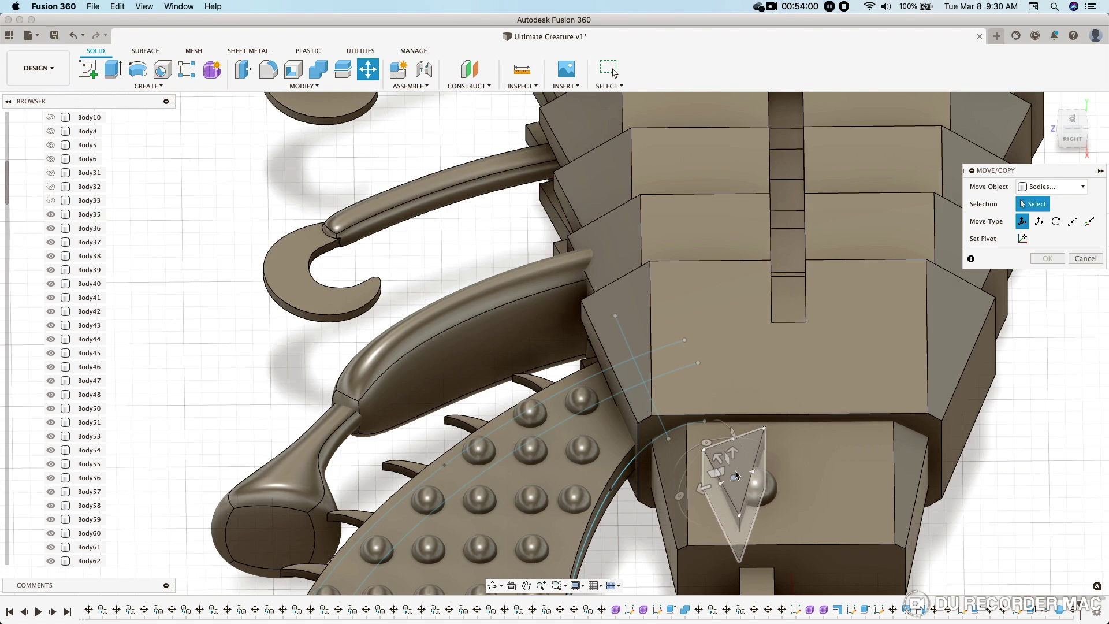
left_click(681, 477)
left_click_drag(680, 477, 692, 470)
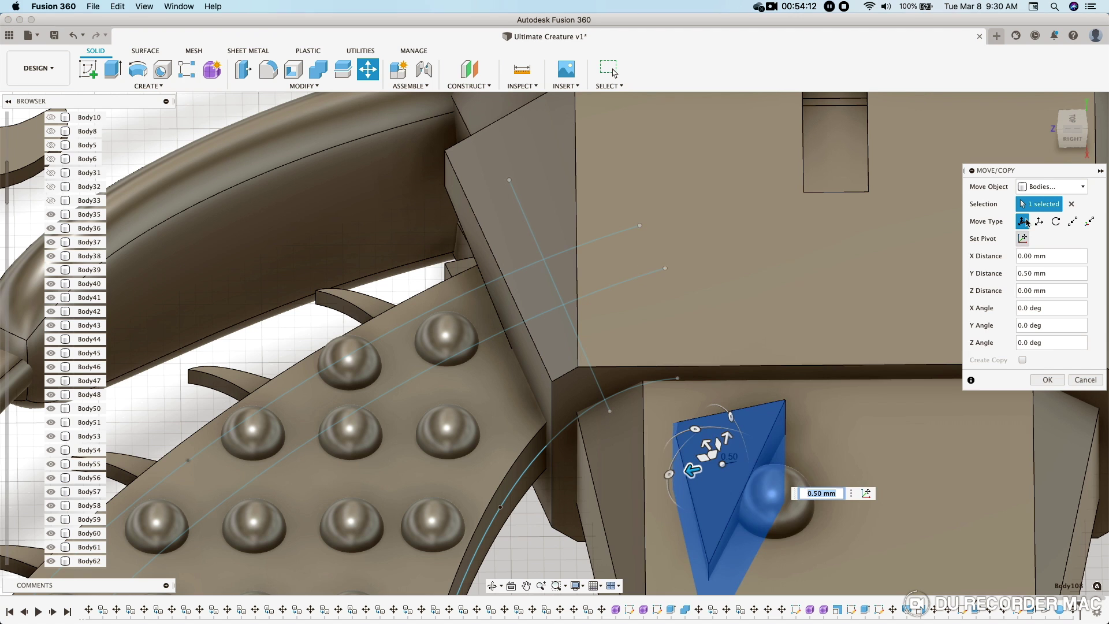
left_click(1072, 139)
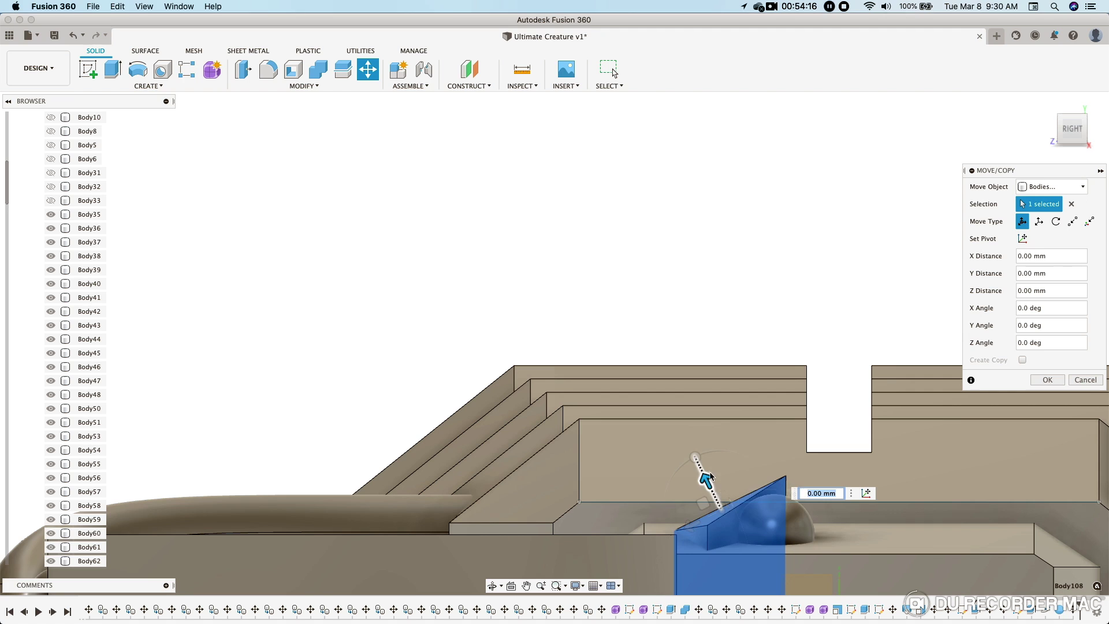
left_click_drag(712, 476, 711, 467)
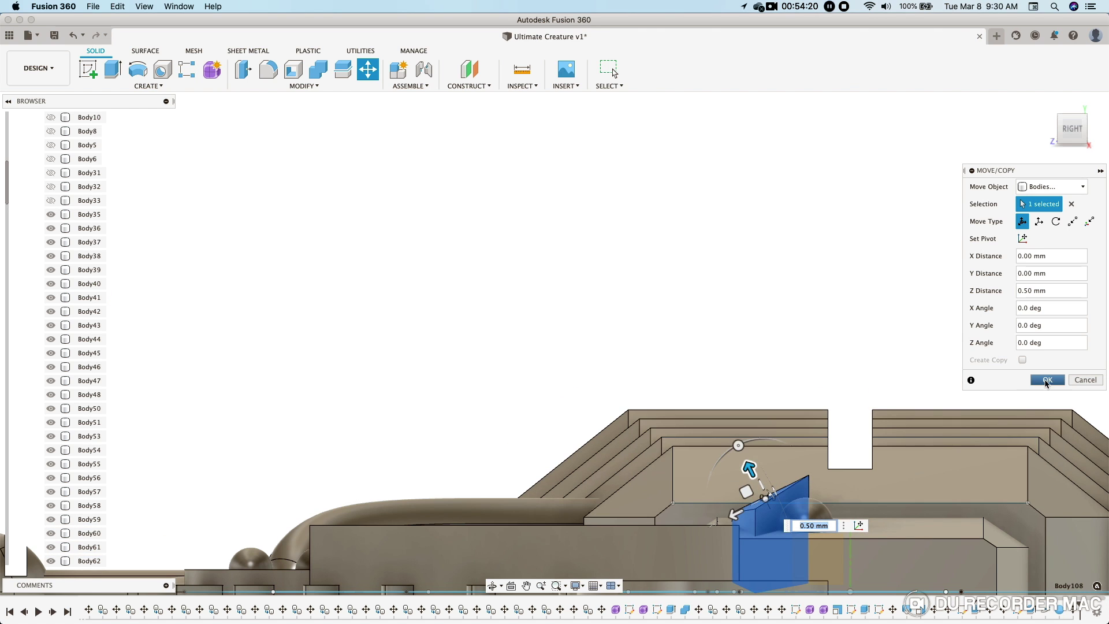
key("Return")
scroll(843, 316, "down", 10)
scroll(924, 531, "up", 3)
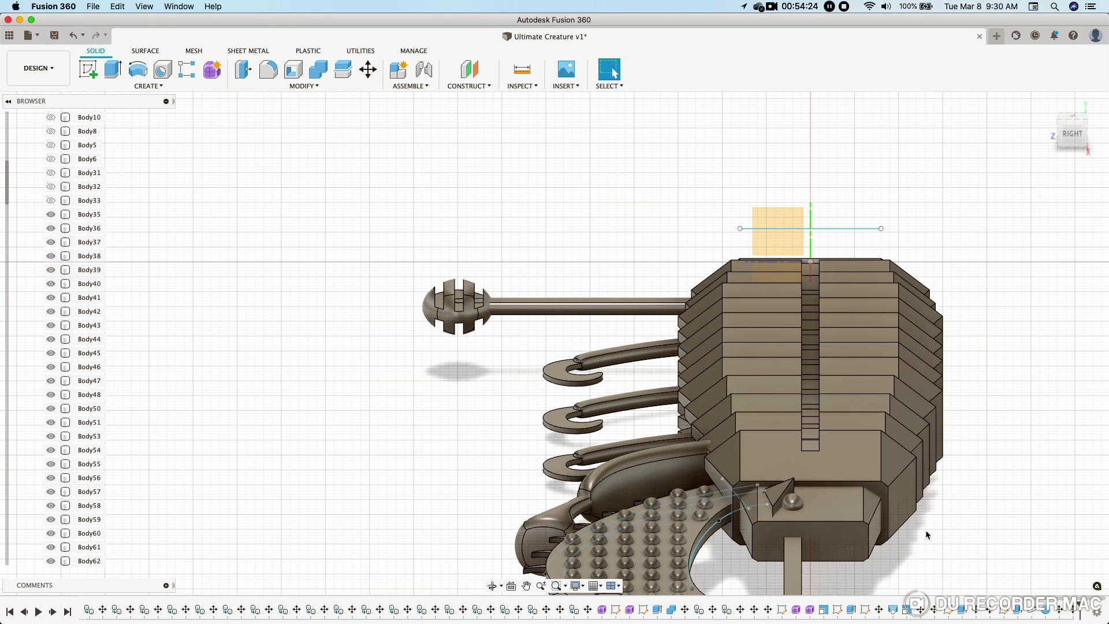
- Try offsetting the round face, cancel it unchanged, and orbit to an overall view
left_click(368, 69)
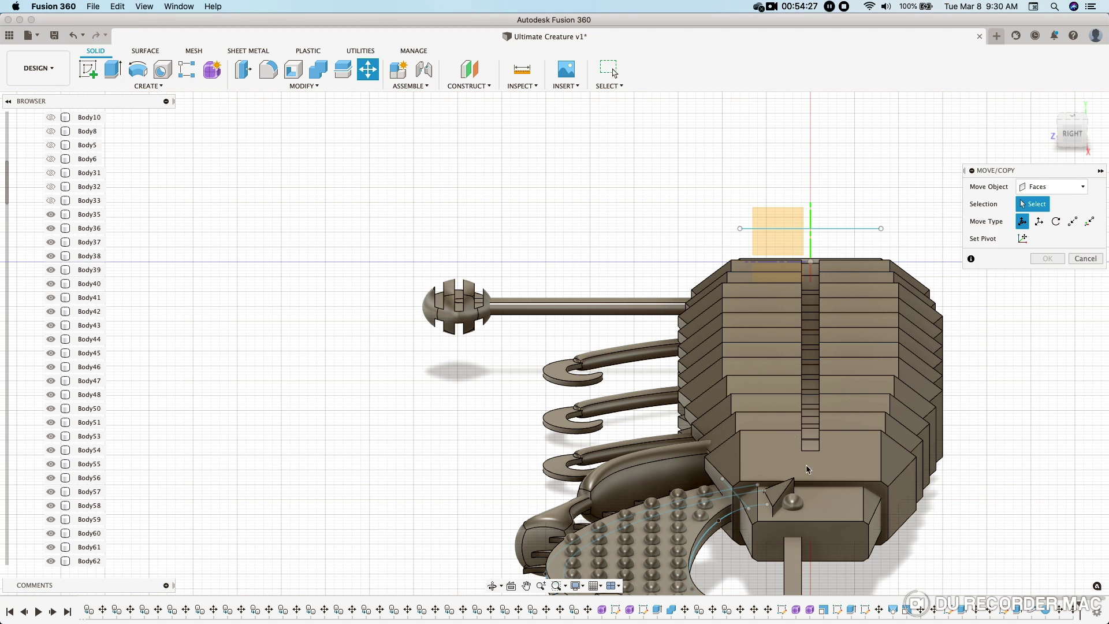
left_click(794, 507)
left_click(1079, 141)
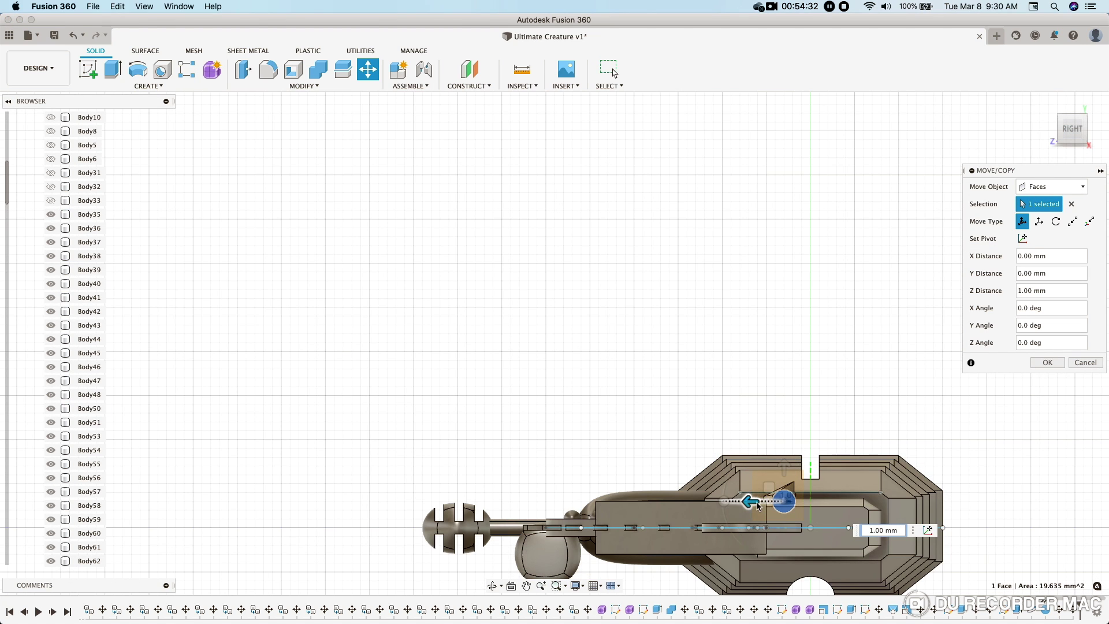
left_click_drag(760, 506, 777, 506)
scroll(843, 517, "up", 3)
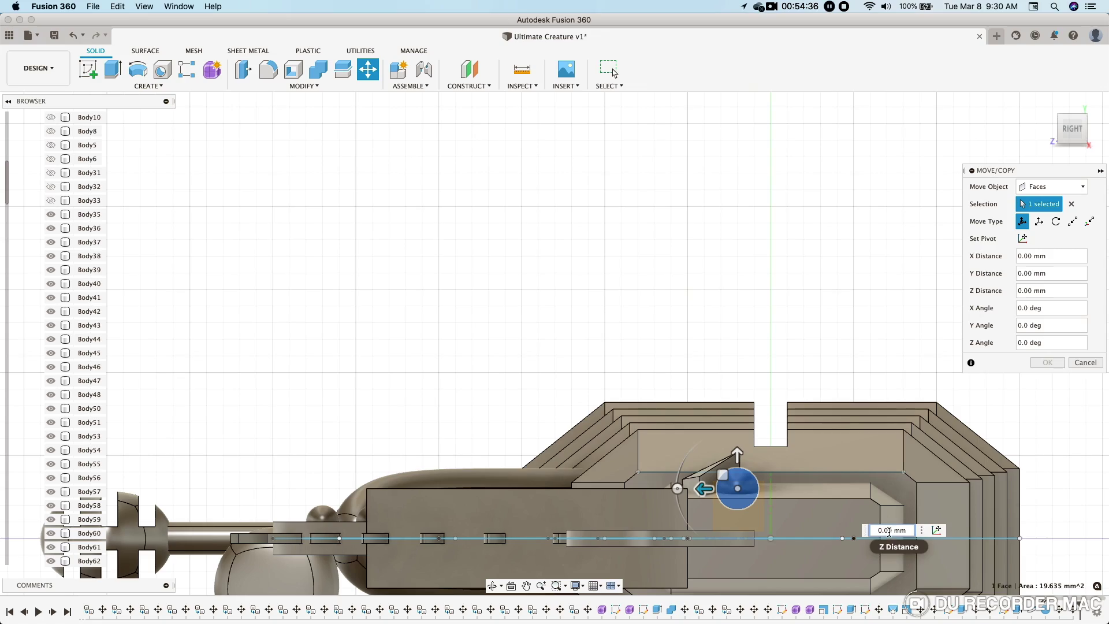
key("Escape")
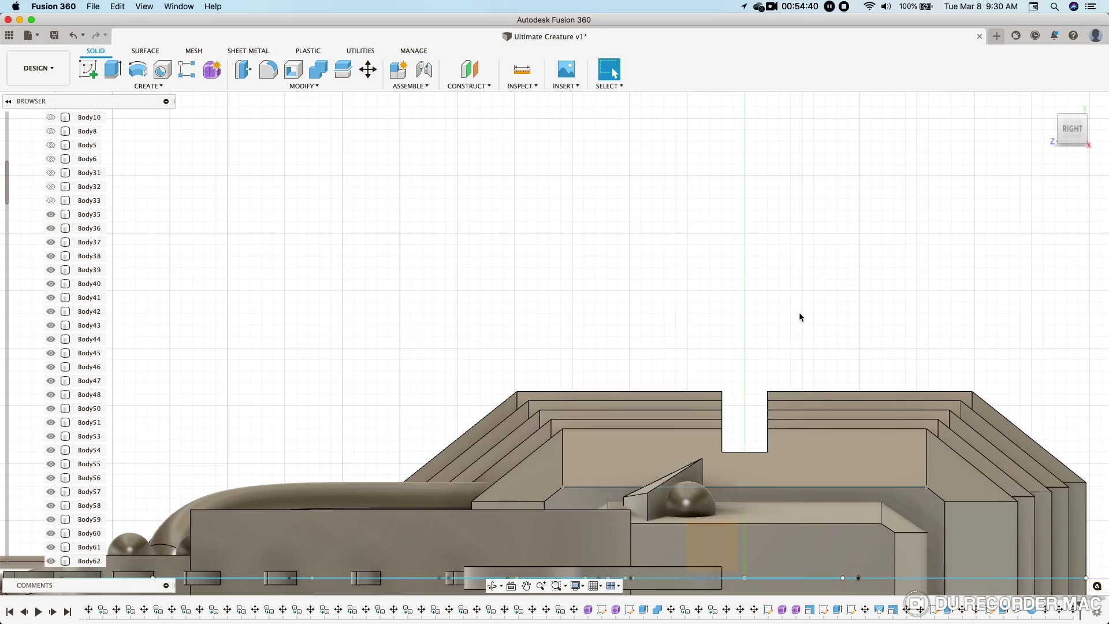
middle_click_drag(915, 537, 804, 348, "shift")
scroll(805, 348, "down", 5)
scroll(933, 490, "down", 3)
mouse_move(933, 490)
middle_mouse_down("shift")
mouse_move(943, 520)
mouse_move(1023, 536)
mouse_move(712, 208)
mouse_move(745, 238)
middle_mouse_up("shift")
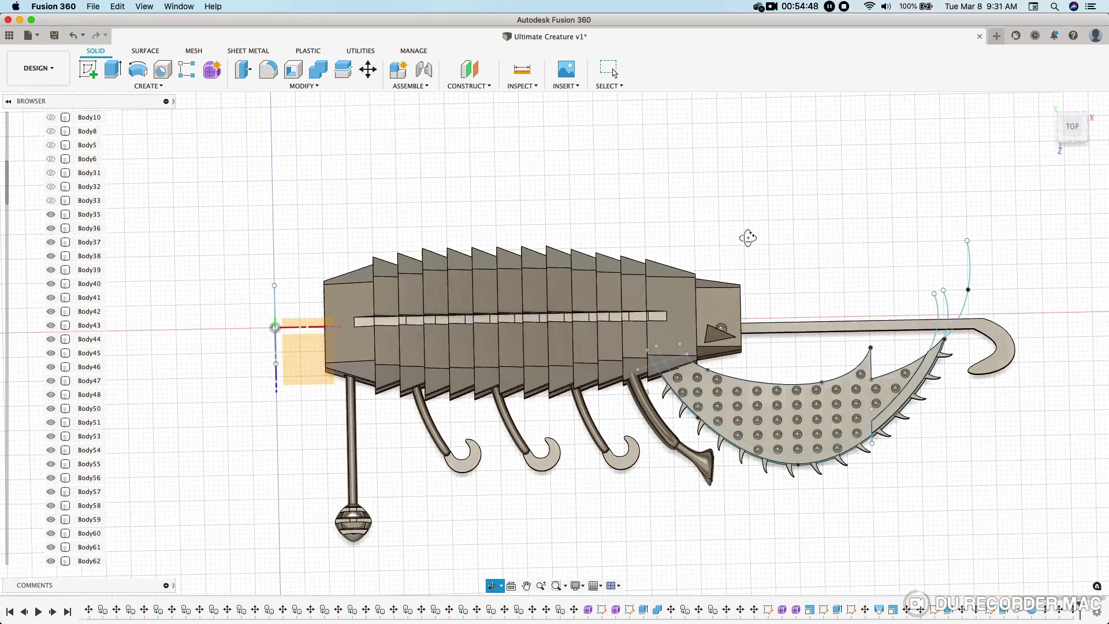
- Split Body35 through Body124 using the large plane as the splitting tool
left_click(1068, 130)
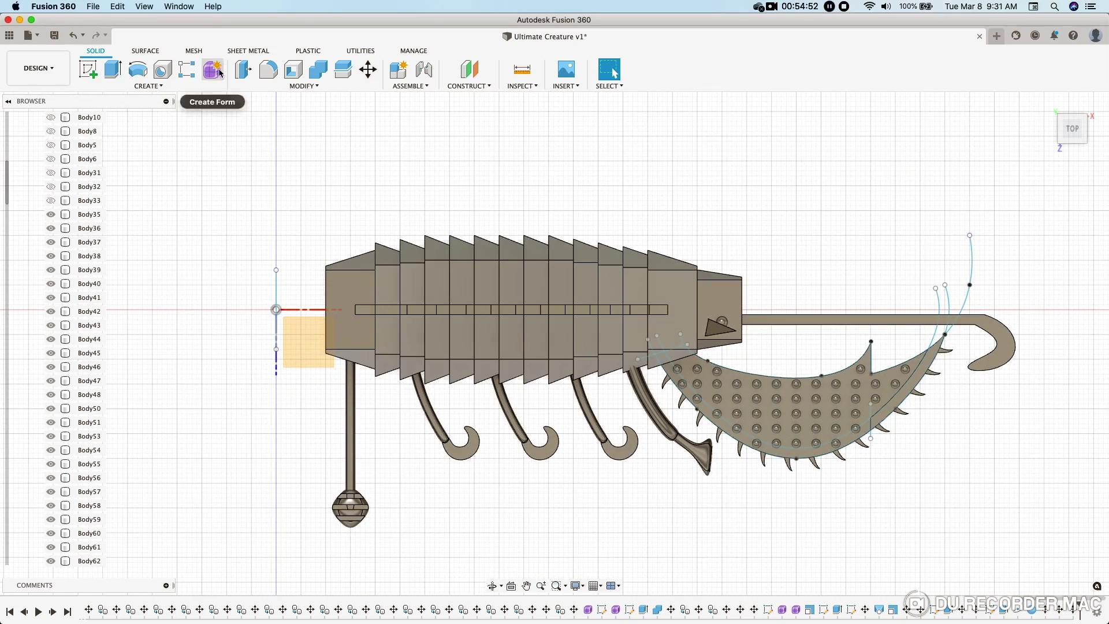
left_click(88, 216)
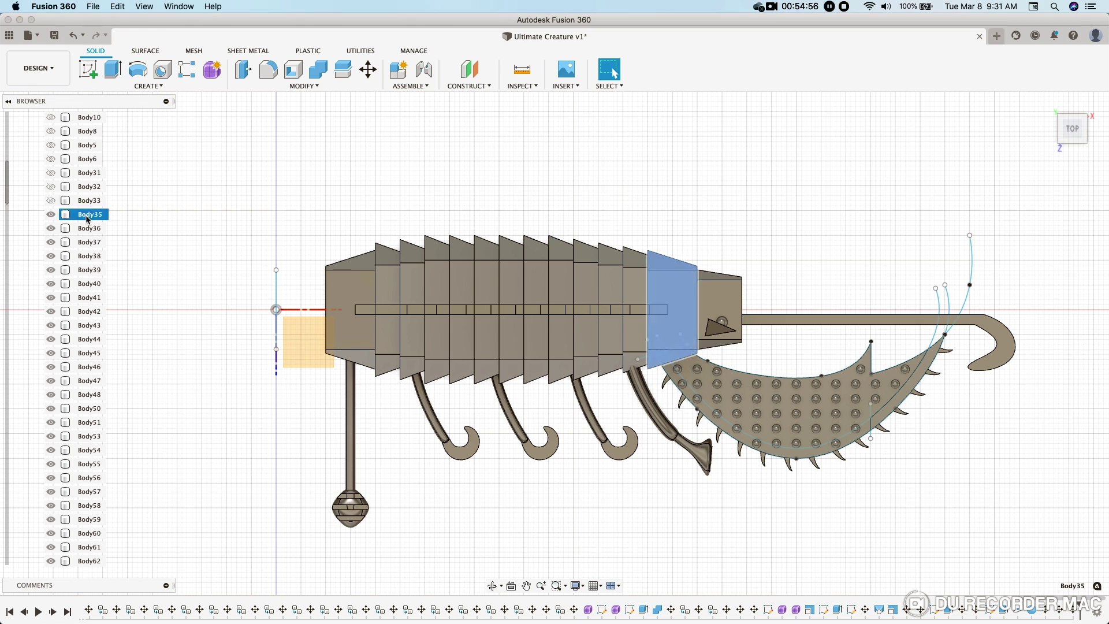
key("Escape")
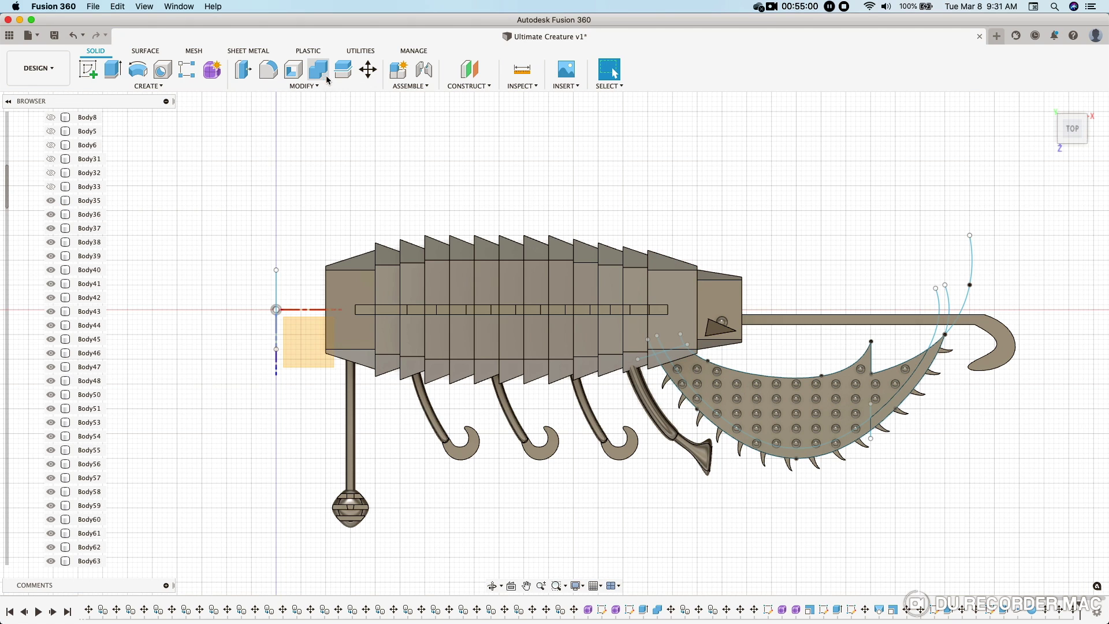
left_click(343, 70)
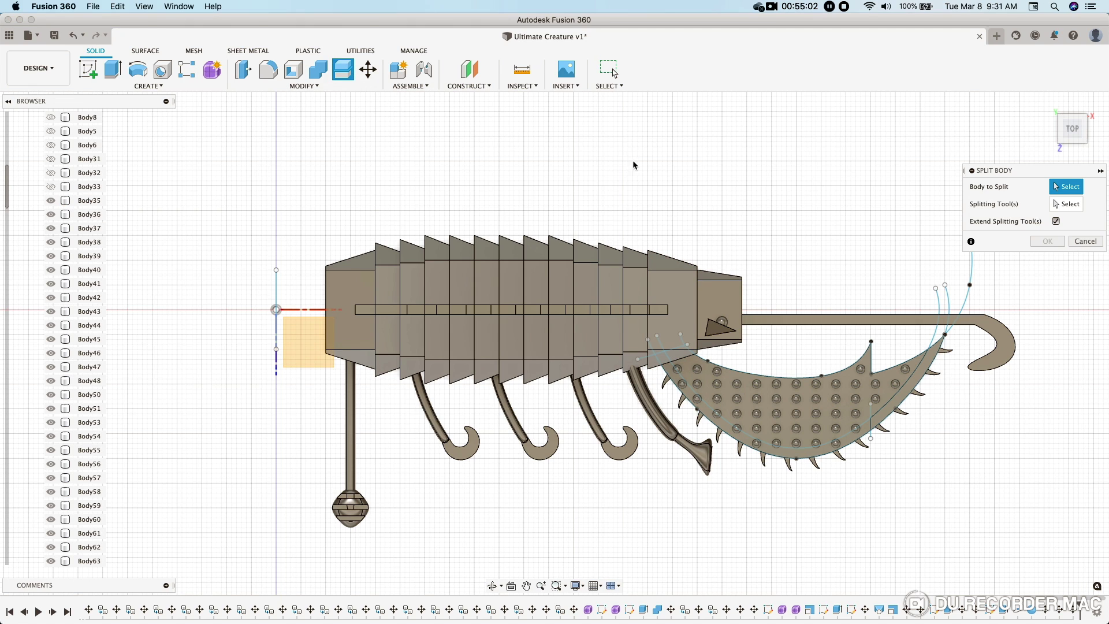
left_click(87, 202)
scroll(86, 260, "down", 10)
scroll(90, 346, "down", 2)
left_click(90, 340, "shift")
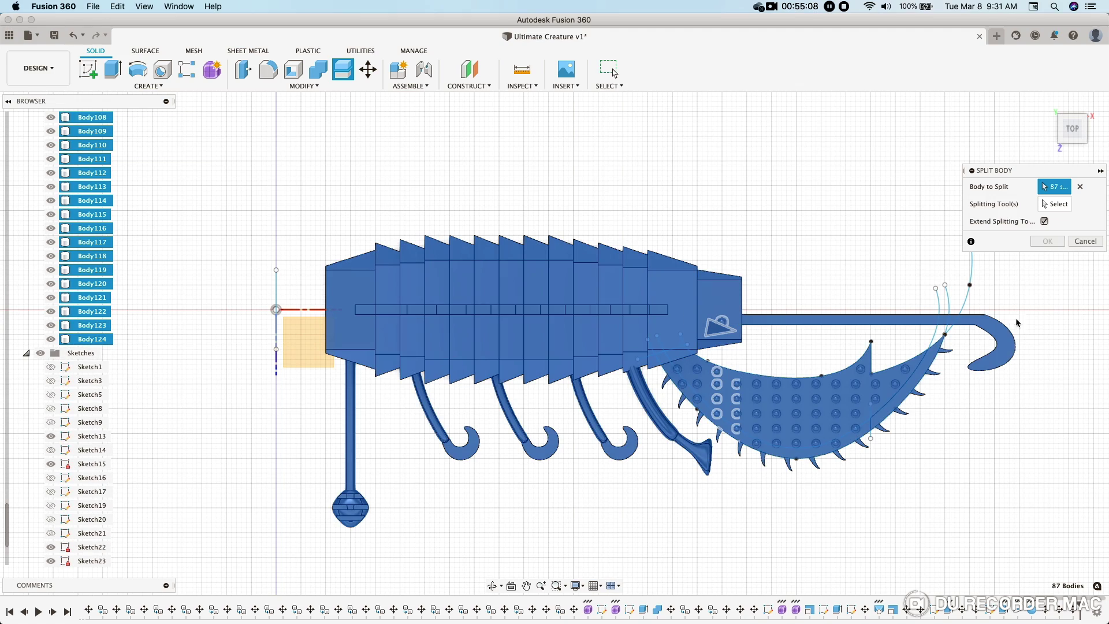
middle_click_drag(922, 480, 745, 390, "shift")
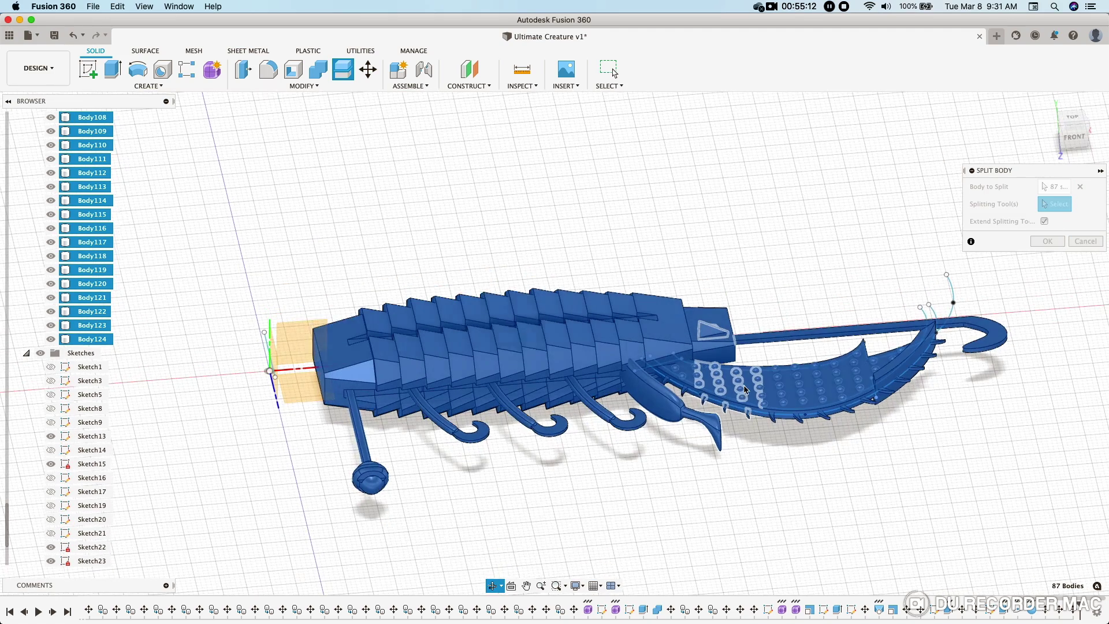
left_click(952, 304)
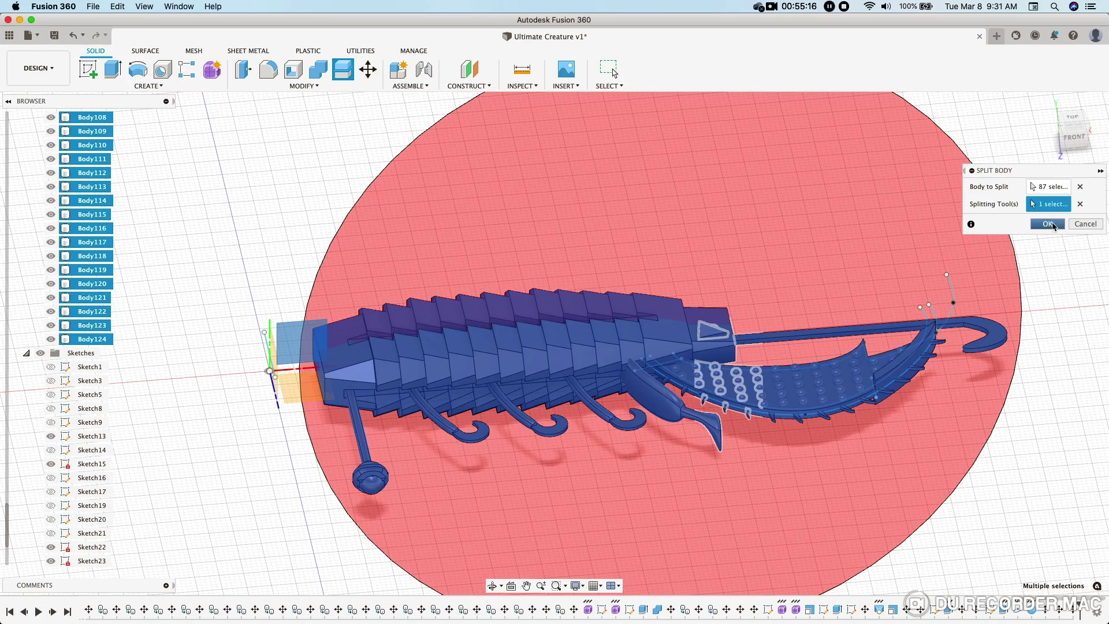
left_click(1049, 224)
middle_click_drag(201, 192, 115, 199, "shift")
scroll(84, 200, "up", 5)
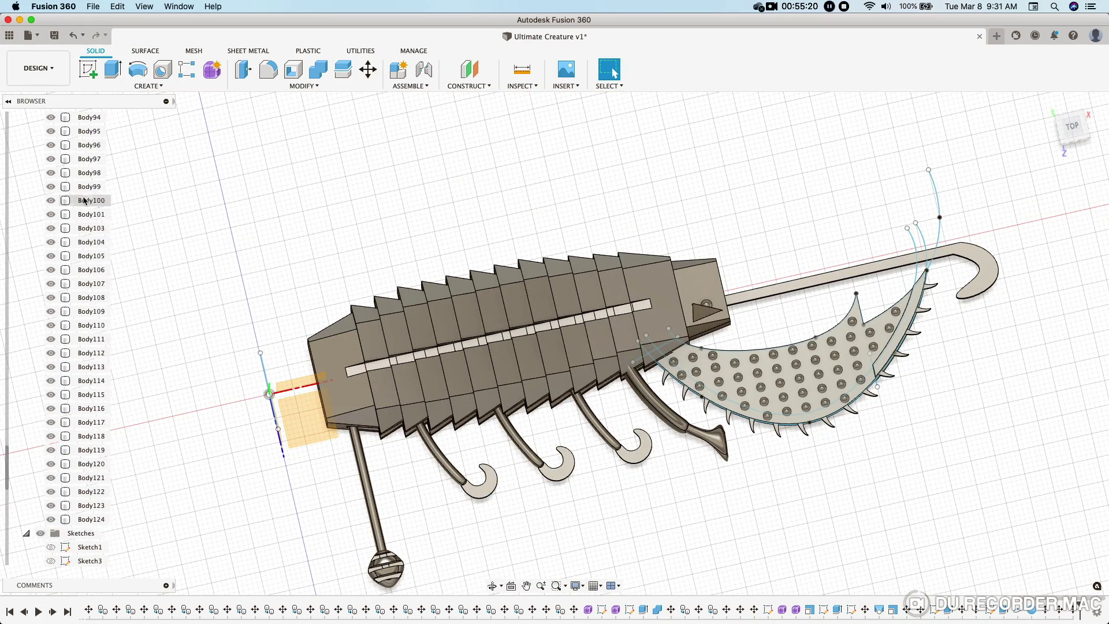
- Join Body35 through Body124 into a new component, keeping the original bodies
scroll(81, 196, "up", 3)
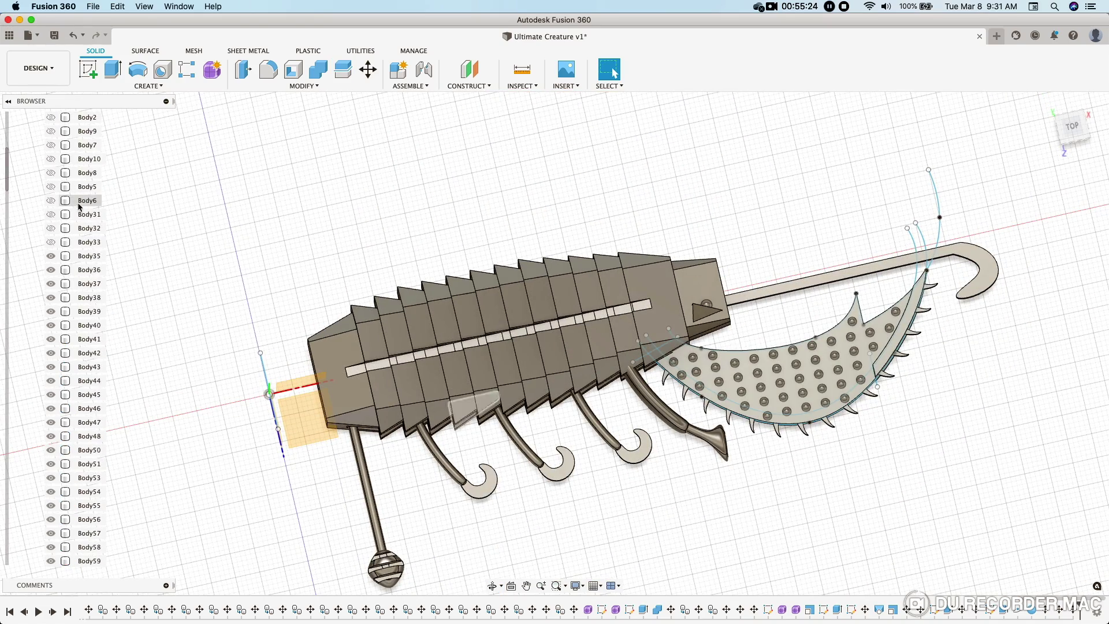
left_click(89, 256)
scroll(15, 364, "down", 10)
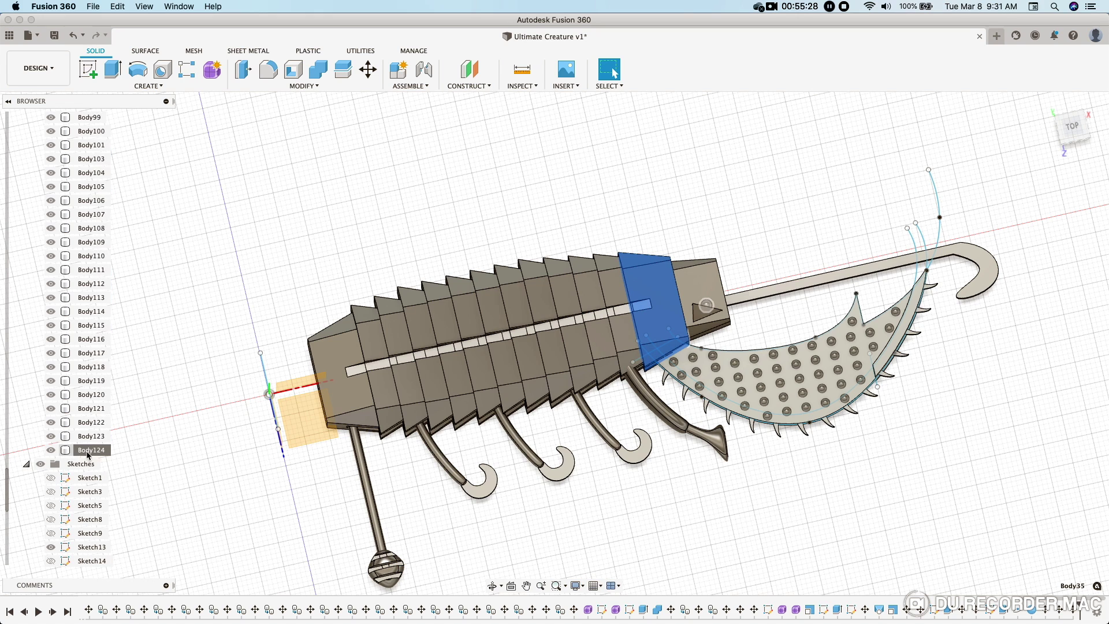
left_click(88, 450, "shift")
left_click(1075, 222)
left_click(1063, 242)
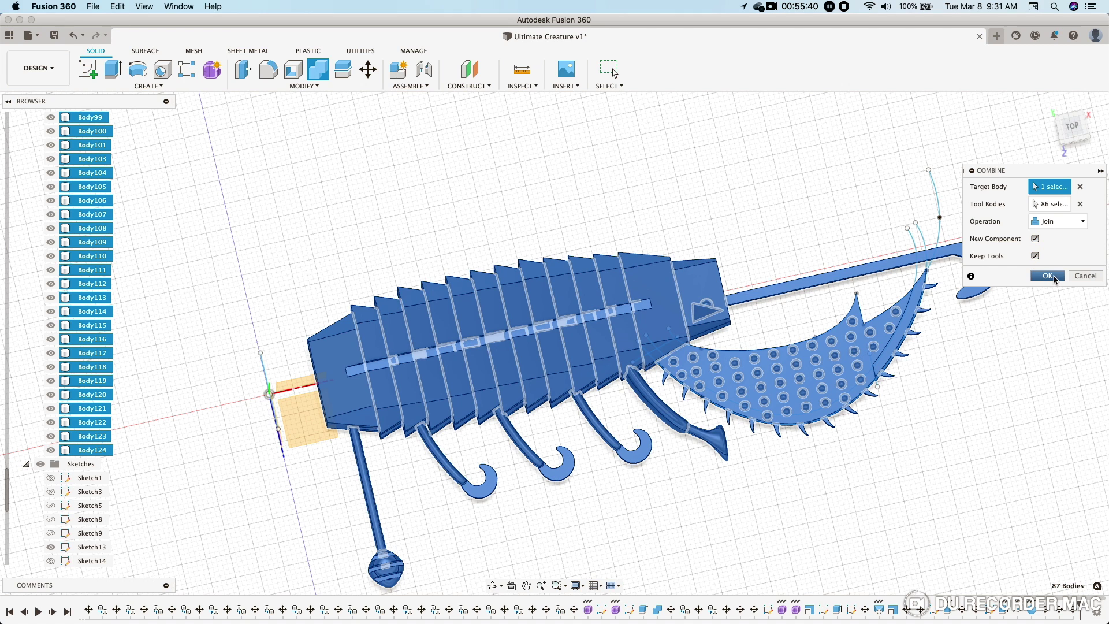
key("Return")
scroll(53, 171, "up", 5)
scroll(46, 162, "up", 5)
scroll(40, 158, "up", 5)
scroll(41, 159, "up", 5)
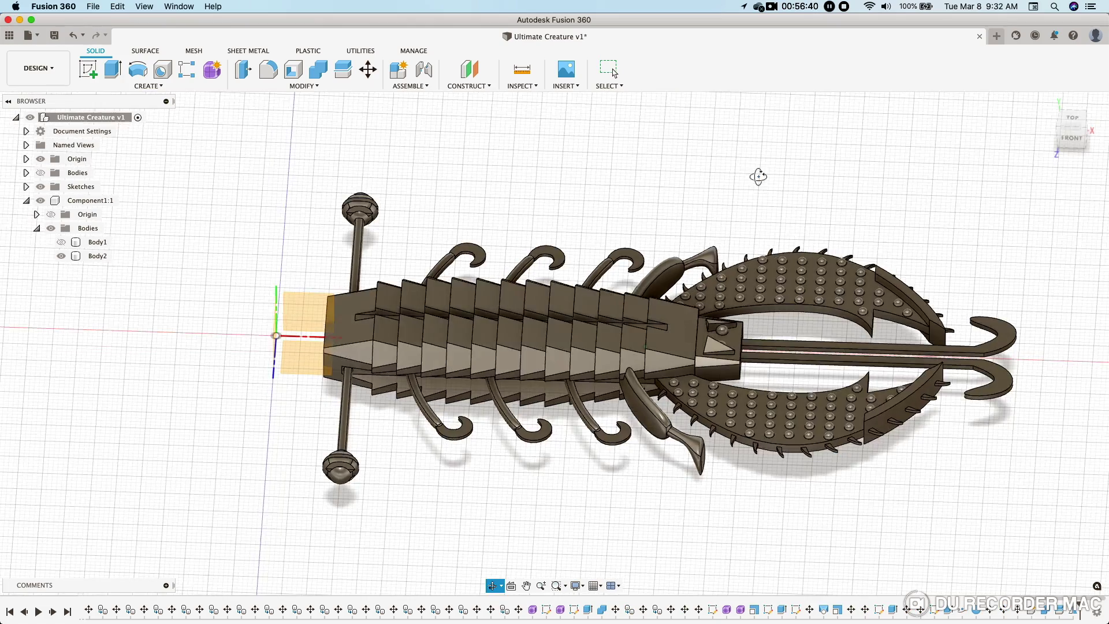
mouse_move(758, 176)
middle_mouse_down("shift")
mouse_move(691, 185)
mouse_move(670, 163)
mouse_move(772, 218)
middle_mouse_up("shift")
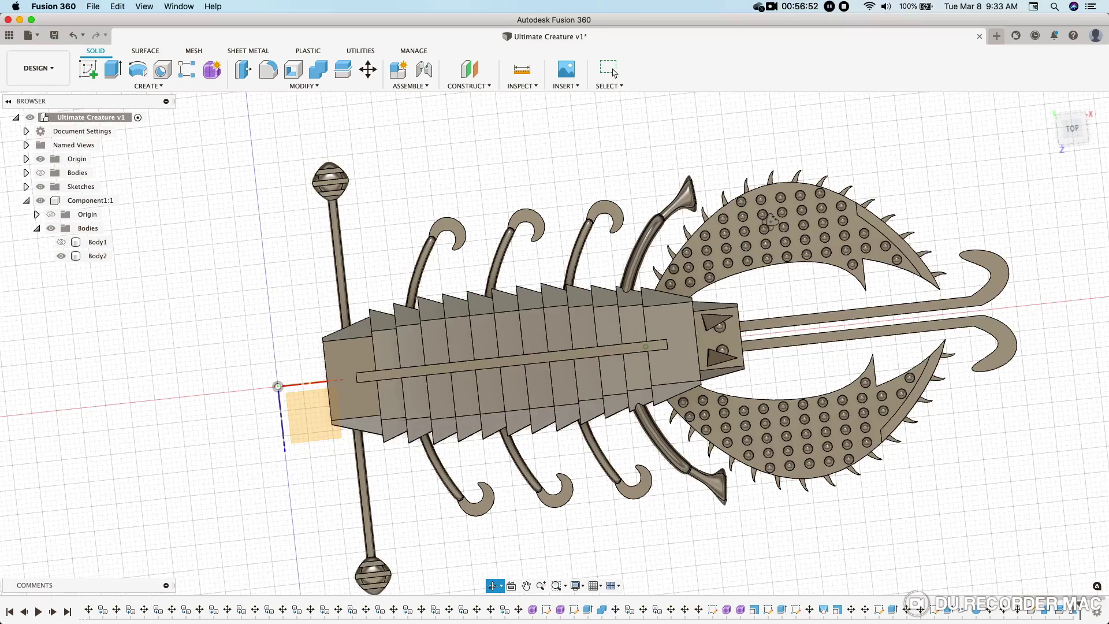
mouse_move(740, 169)
middle_mouse_down("shift")
mouse_move(720, 144)
mouse_move(698, 153)
mouse_move(725, 185)
mouse_move(745, 166)
mouse_move(795, 173)
mouse_move(842, 146)
mouse_move(757, 230)
mouse_move(686, 195)
mouse_move(676, 175)
middle_mouse_up("shift")
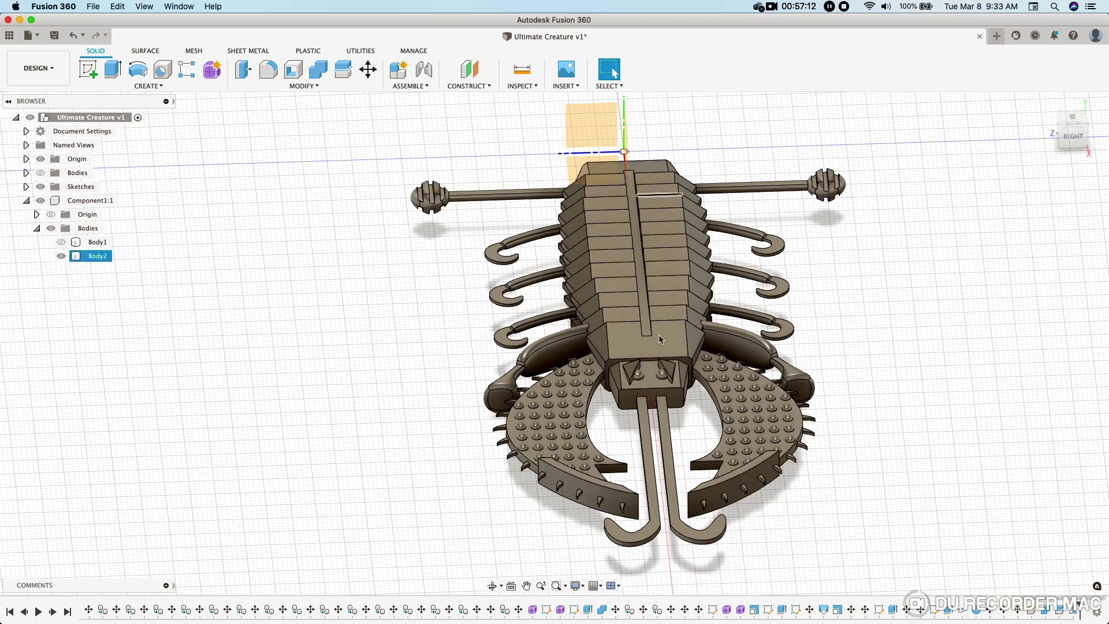
scroll(702, 417, "up", 5)
scroll(698, 420, "up", 2)
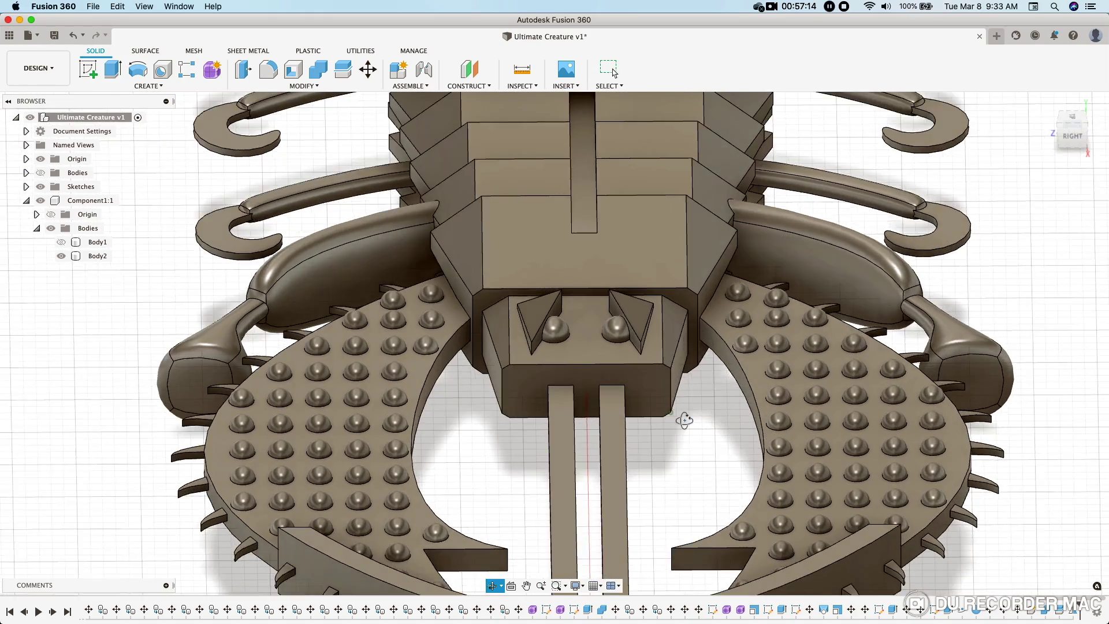
mouse_move(685, 420)
middle_mouse_down("shift")
mouse_move(659, 410)
mouse_move(752, 405)
mouse_move(748, 418)
middle_mouse_up("shift")
scroll(752, 406, "down", 5)
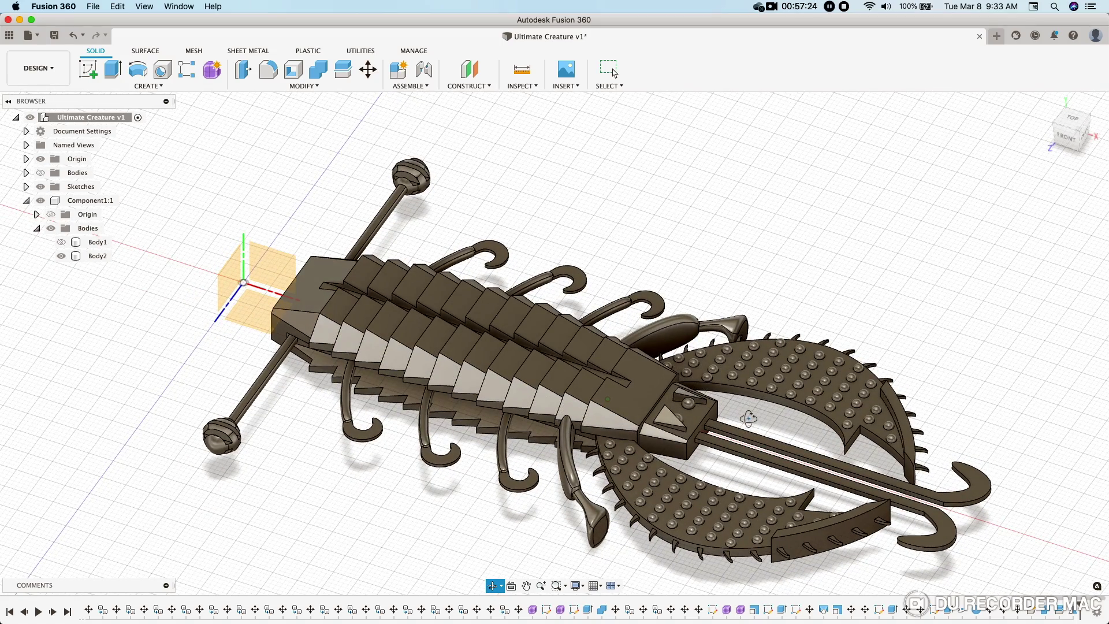
middle_click_drag(748, 418, 764, 376, "shift")
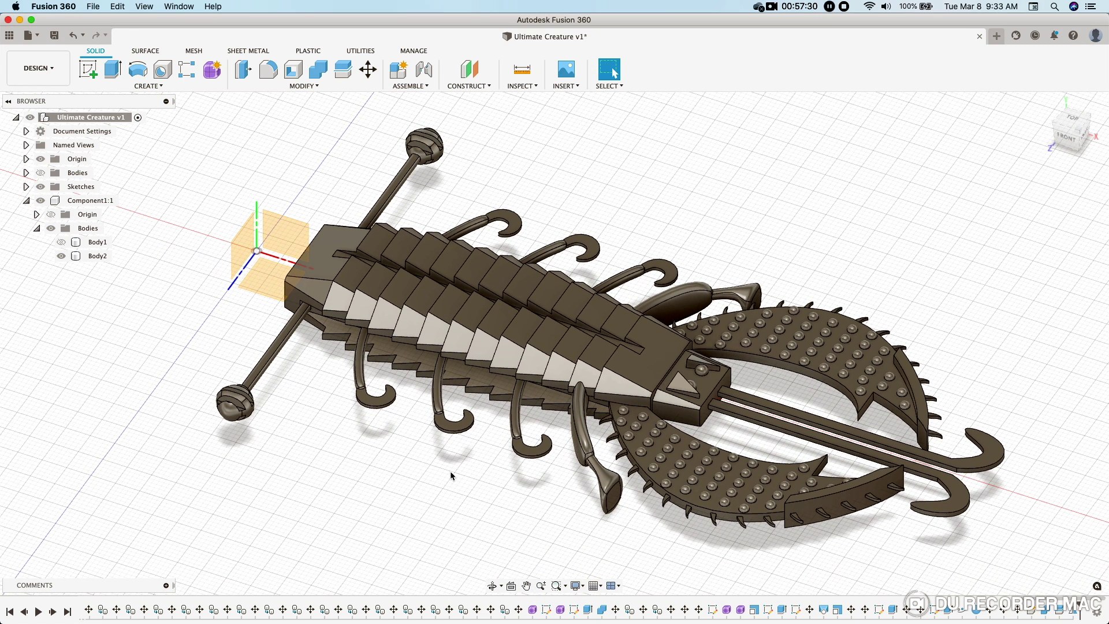